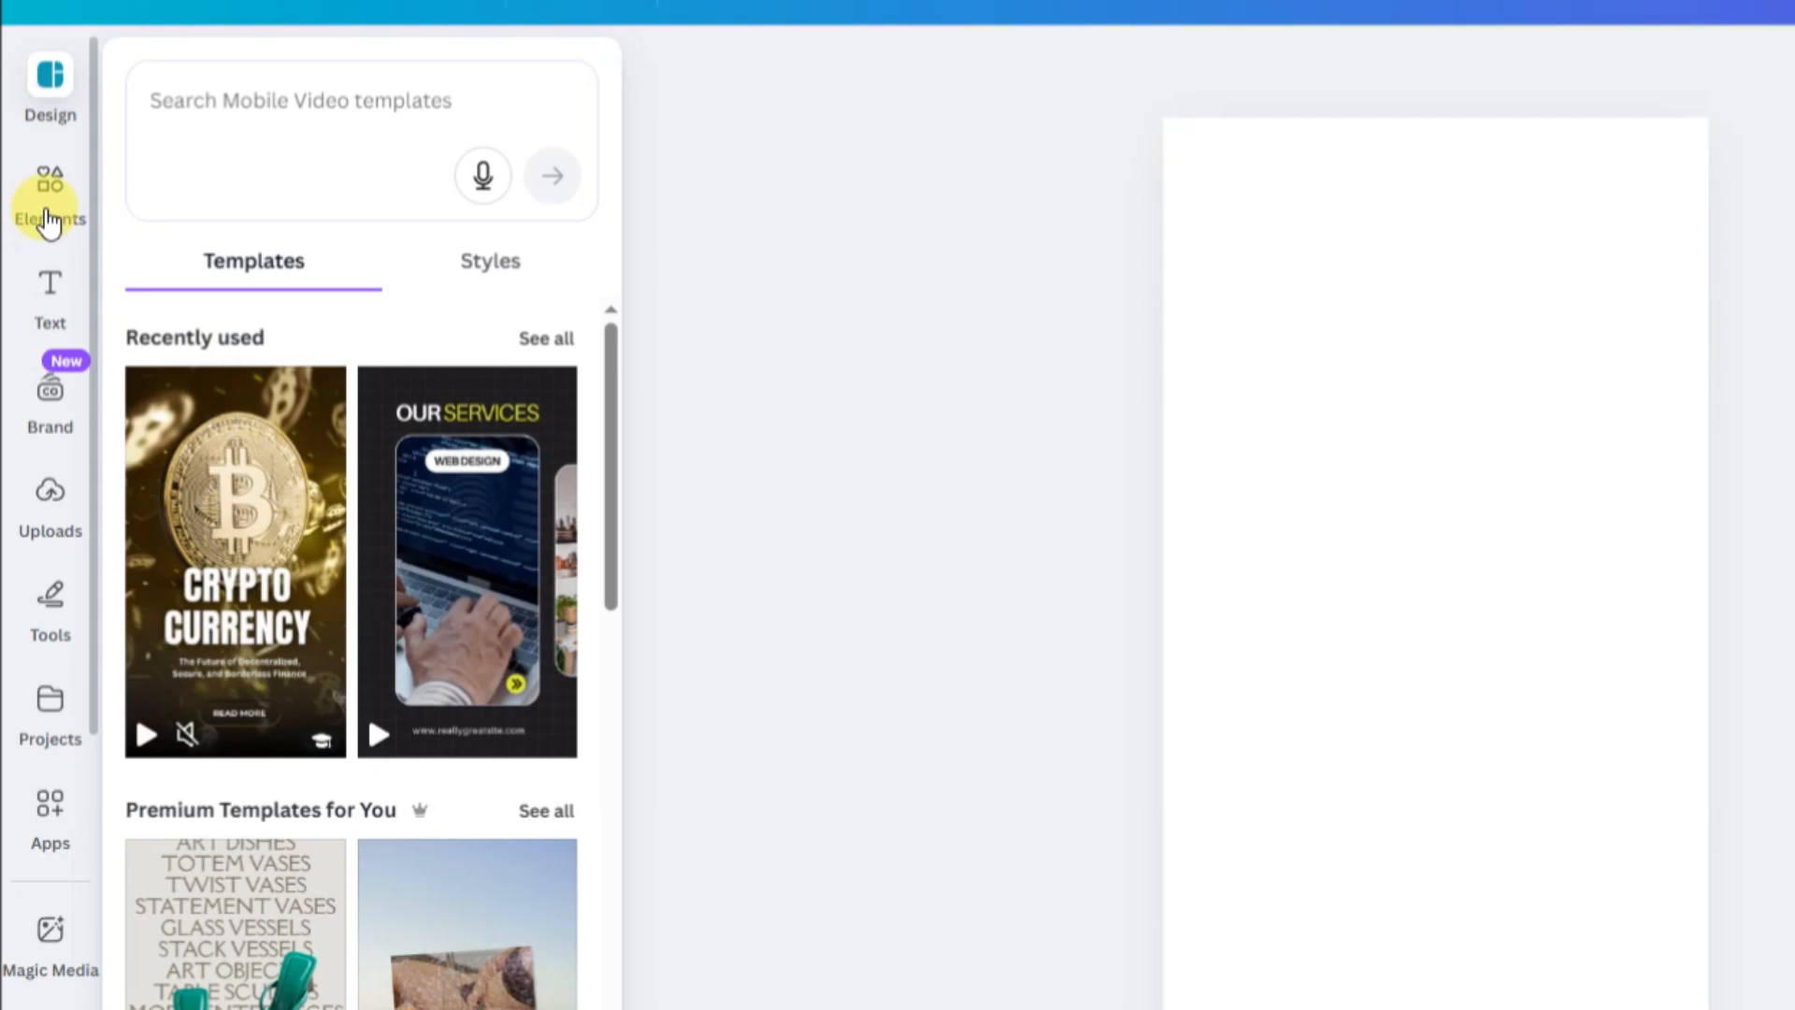
Add a square from the basic shapes and stretch it to cover the whole page
{"action": "left_click", "coordinate": [31, 171]}
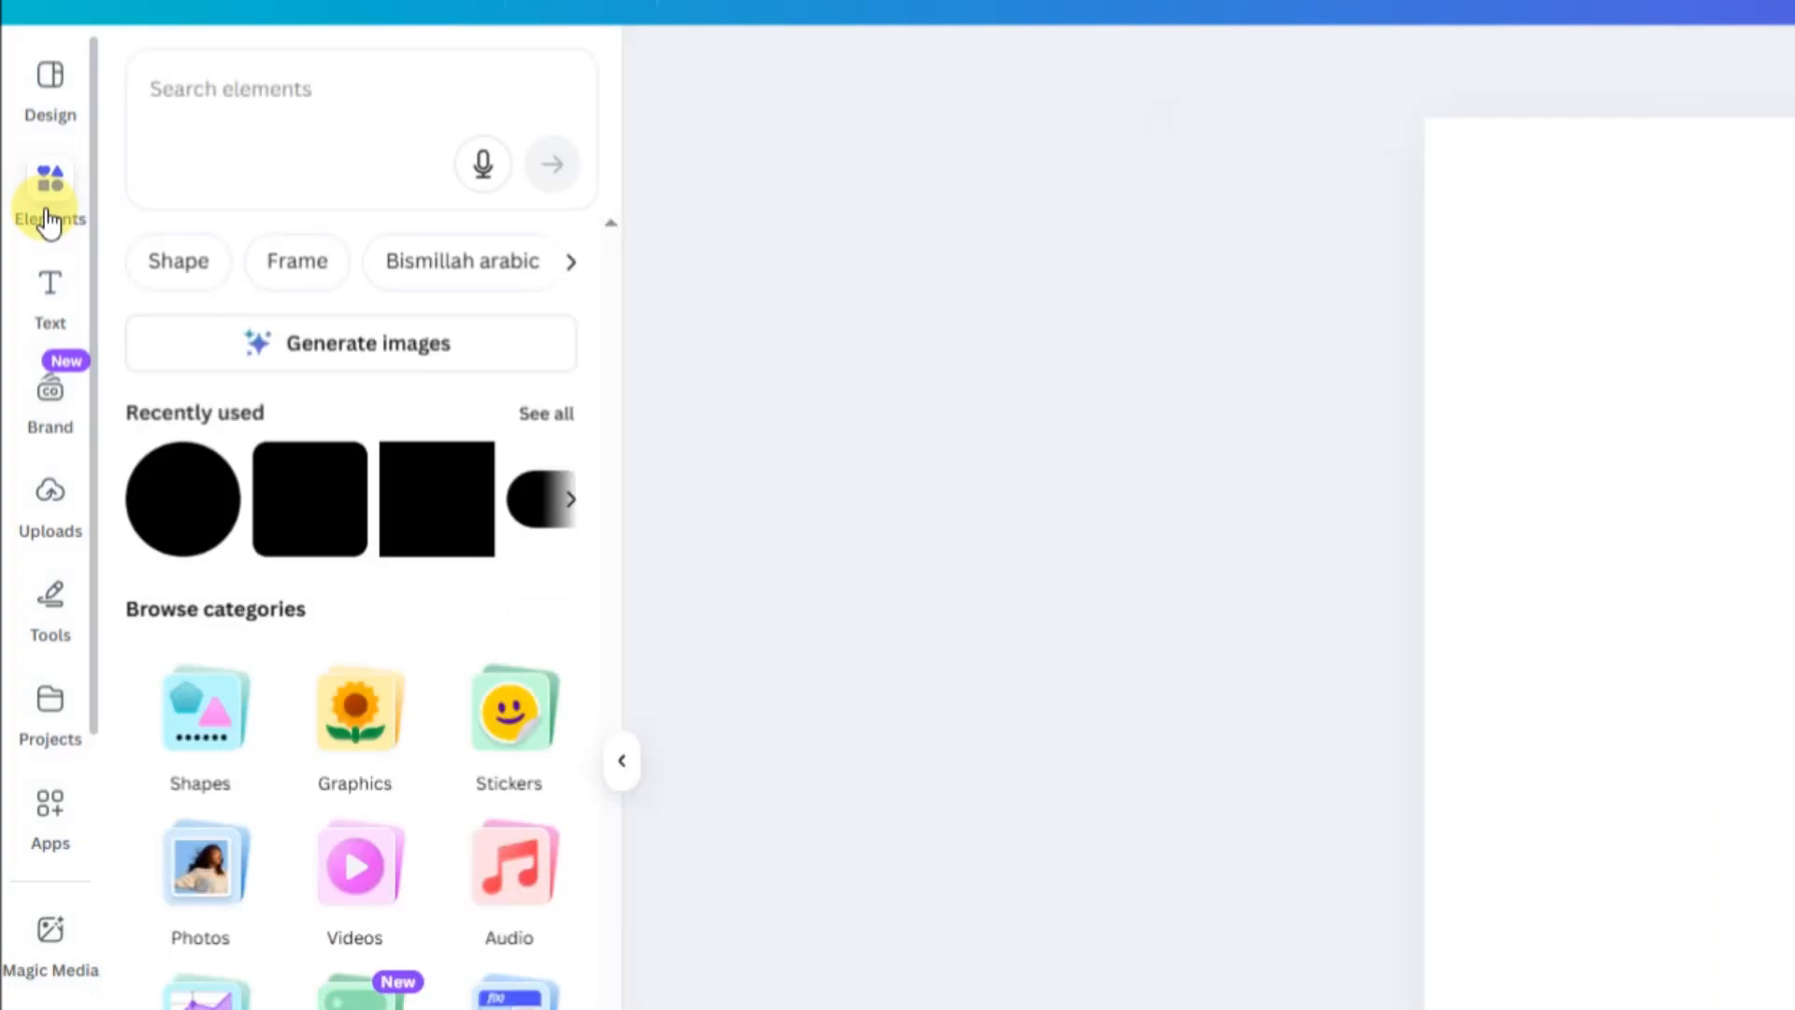
{"action": "left_click", "coordinate": [208, 715]}
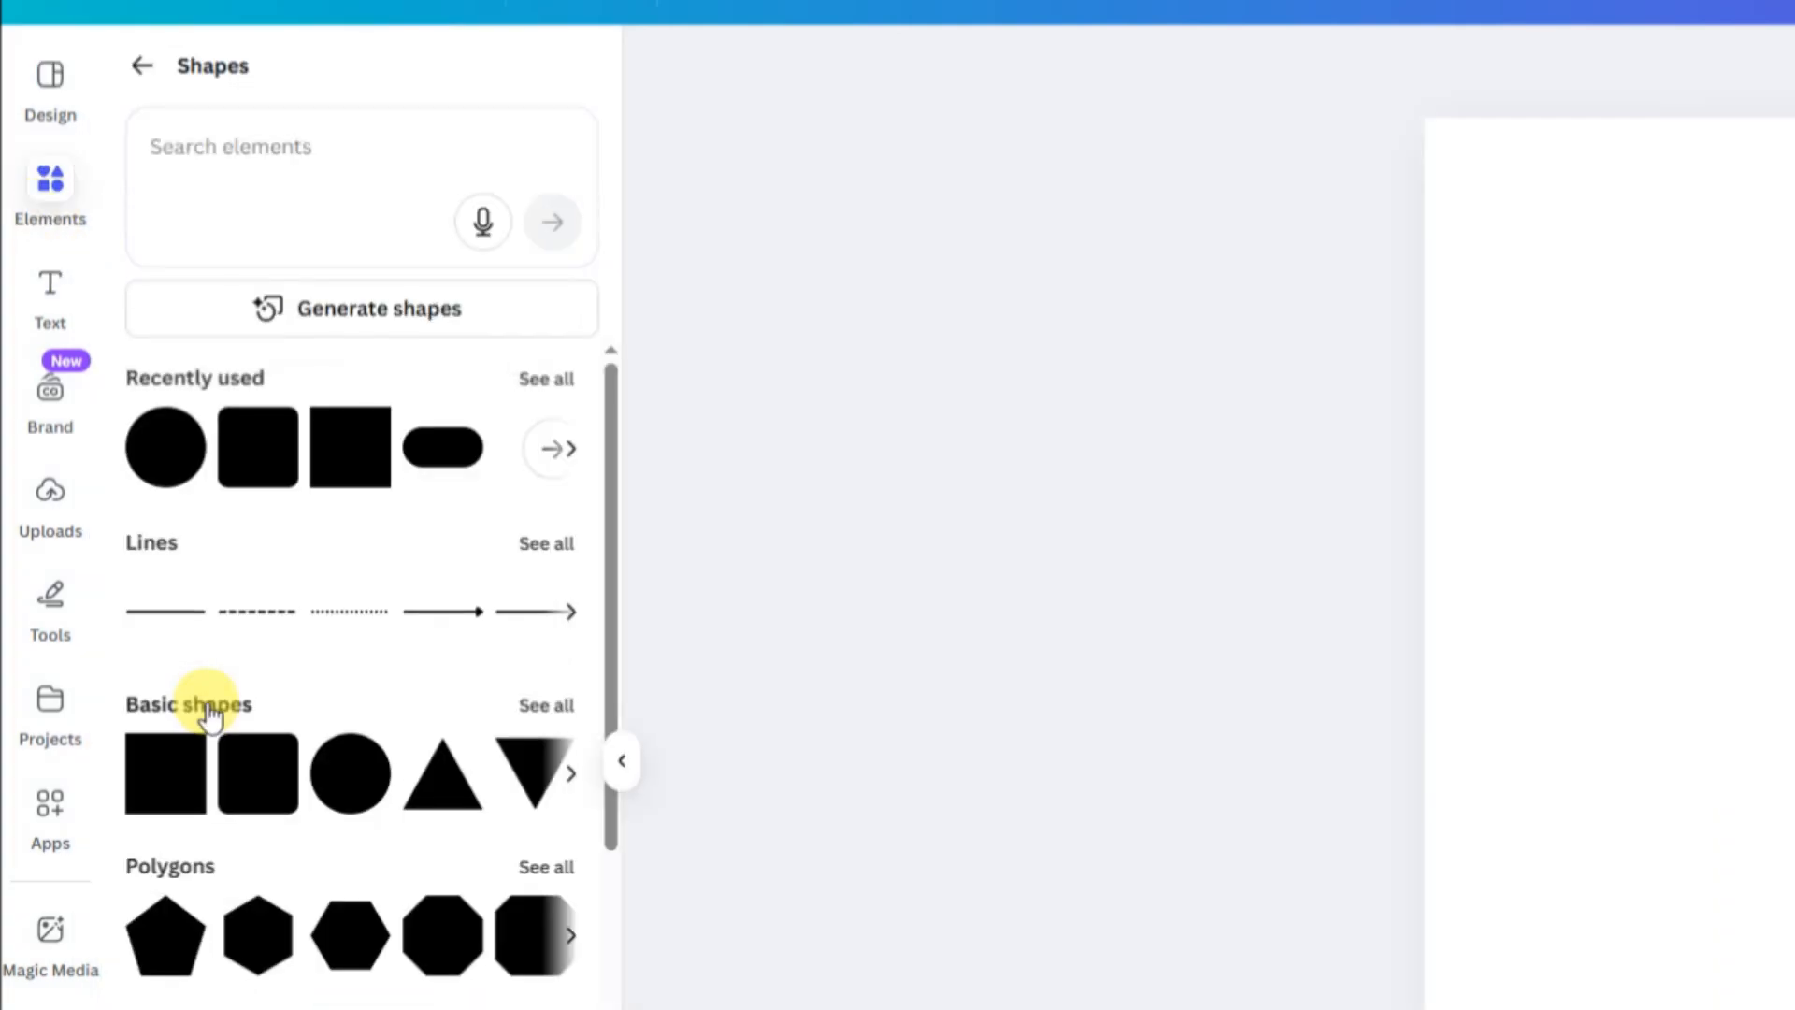
{"action": "left_click", "coordinate": [531, 711]}
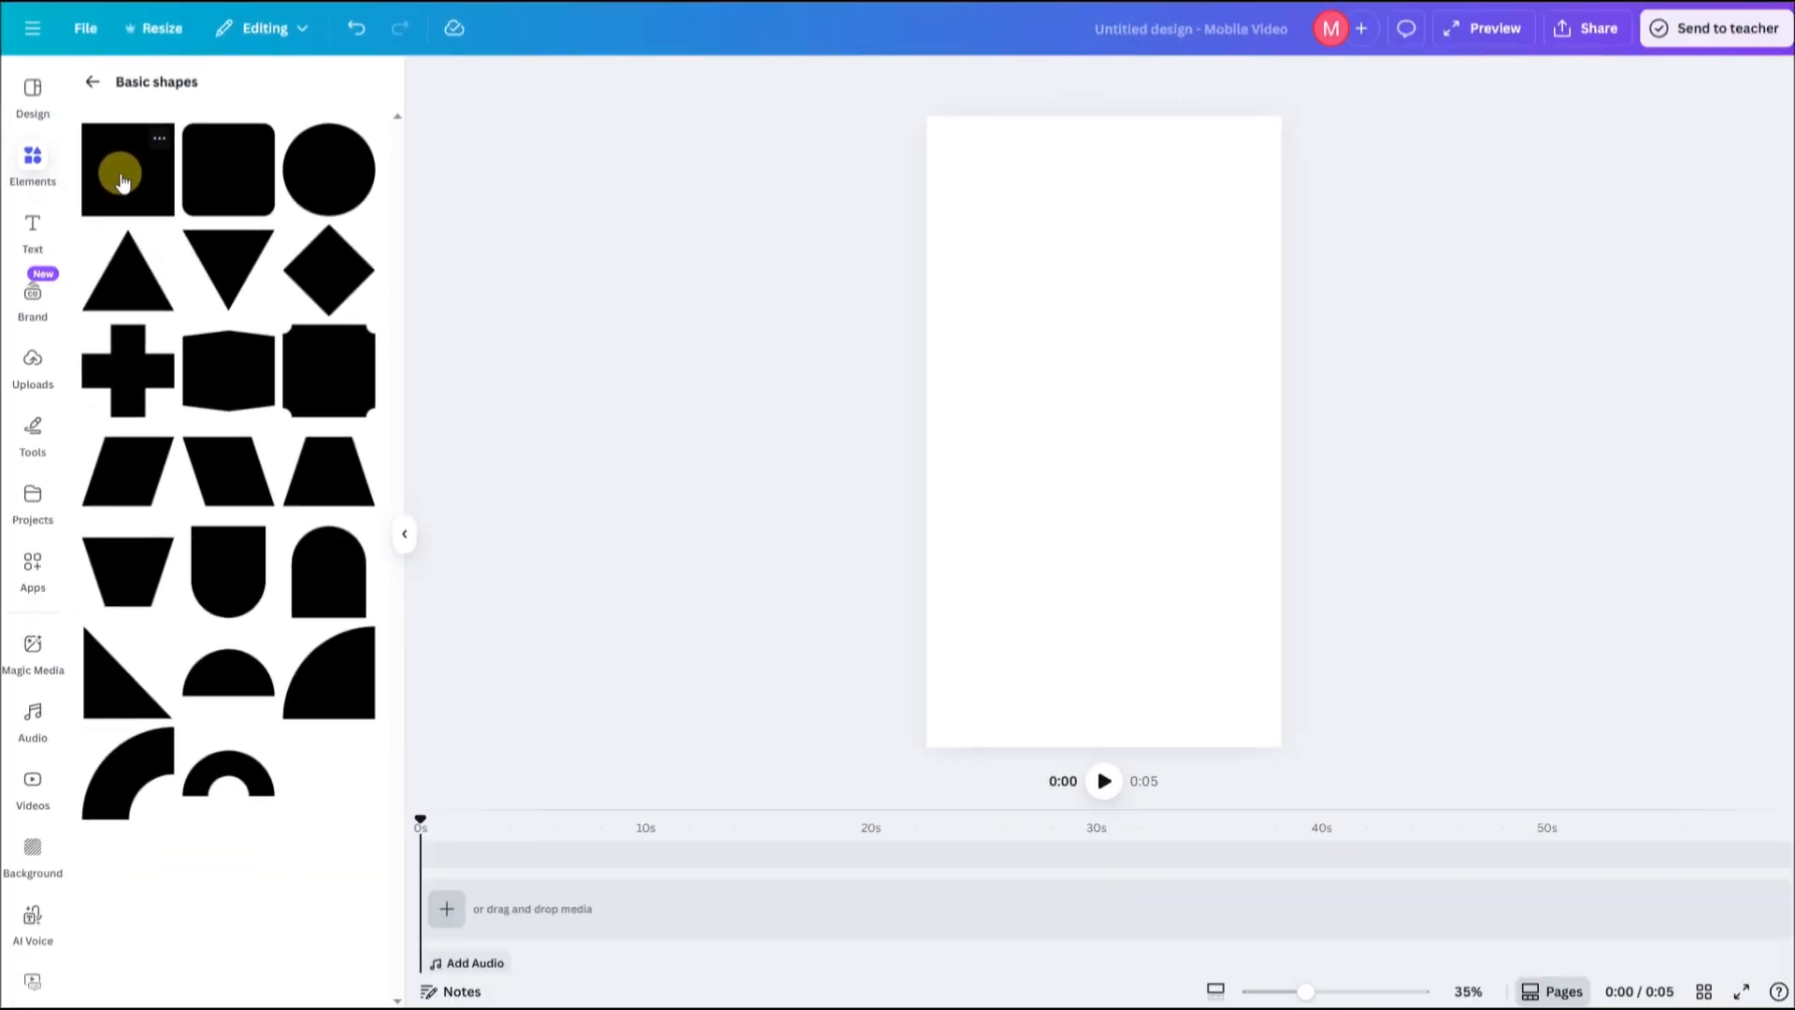
{"action": "left_click", "coordinate": [122, 178]}
{"action": "left_click_drag", "start_coordinate": [1049, 375], "coordinate": [926, 115]}
{"action": "left_click_drag", "start_coordinate": [1157, 486], "coordinate": [1283, 747]}
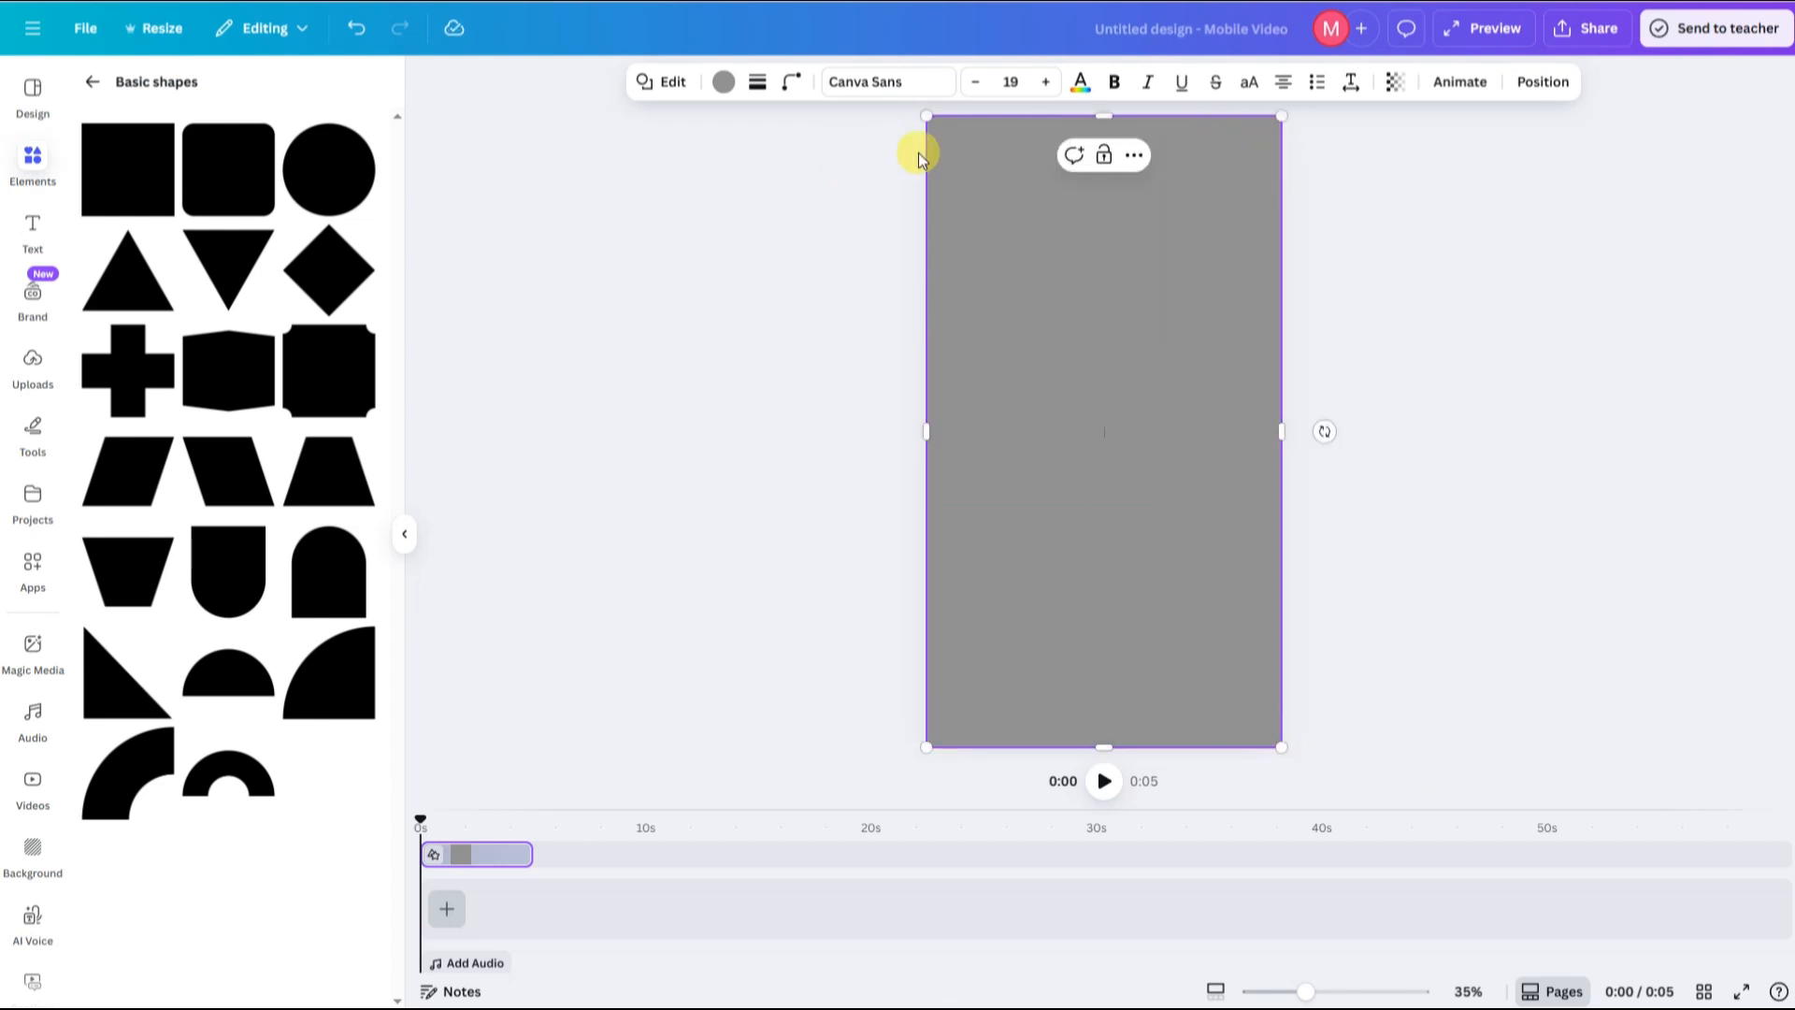
Apply a gradient fill to the page-sized rectangle using the colors #F8F4FE and #A9A8F2
{"action": "left_click", "coordinate": [722, 83]}
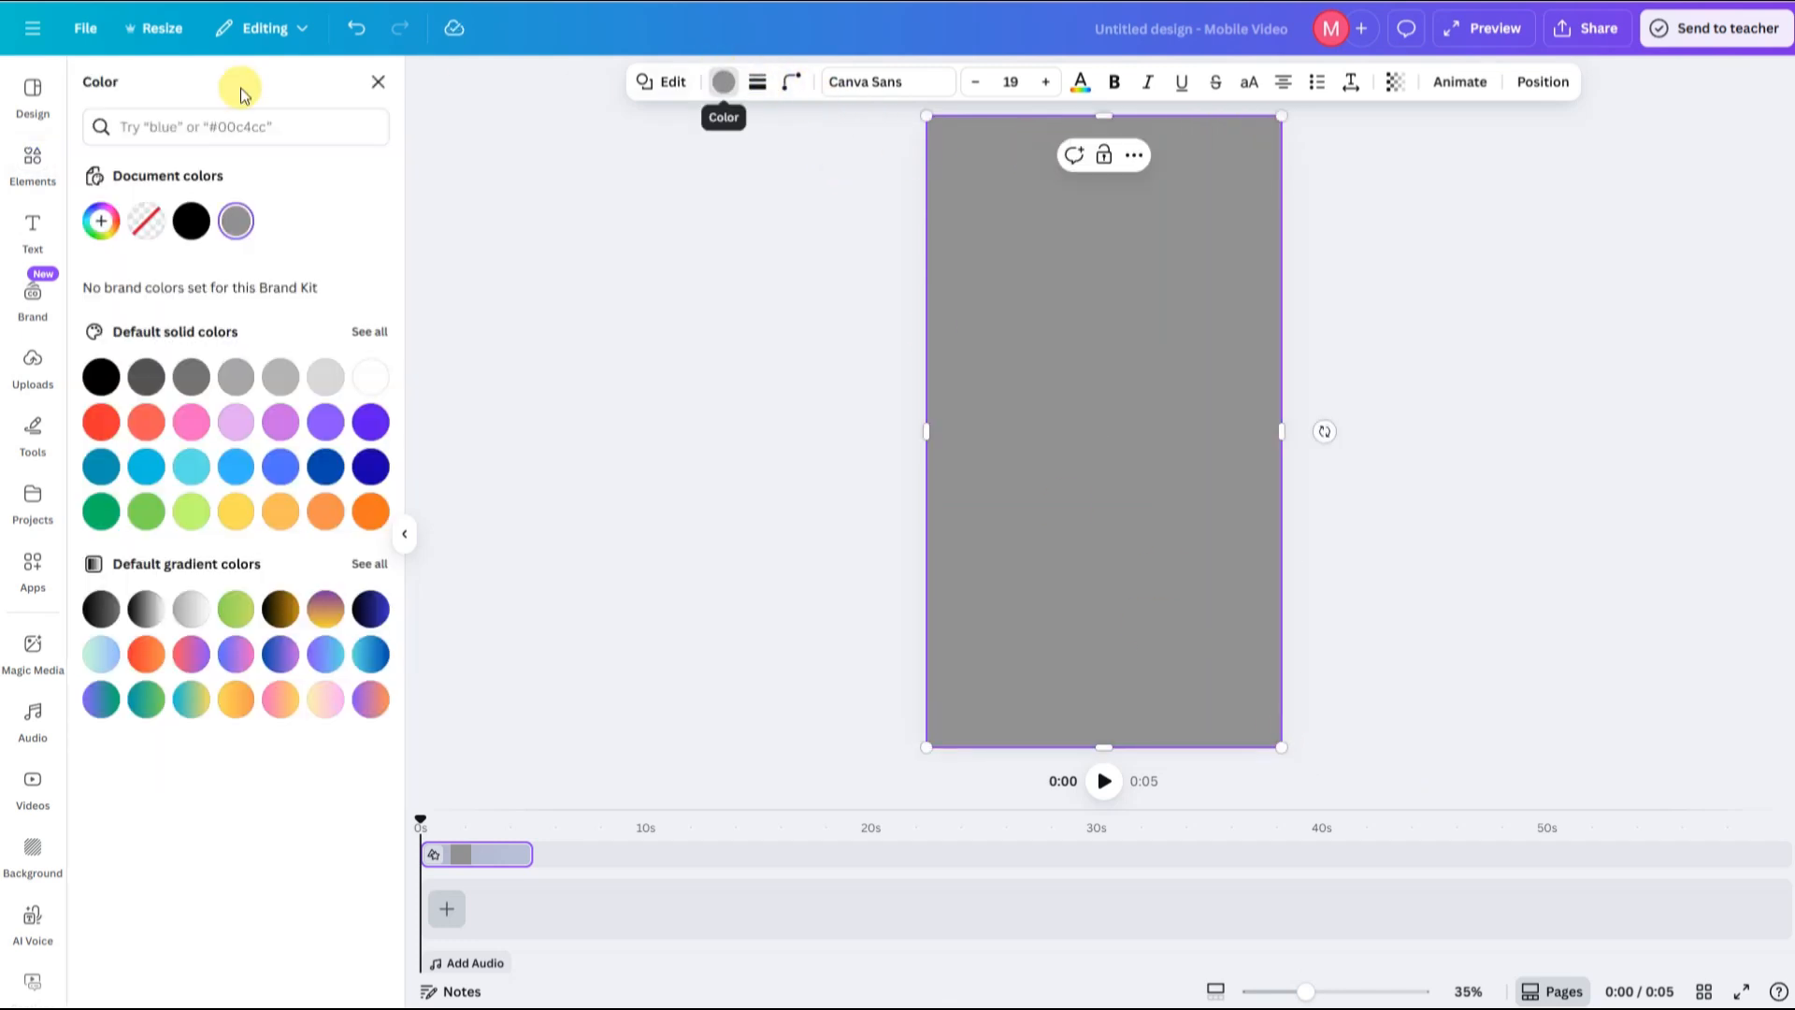
{"action": "left_click", "coordinate": [235, 225]}
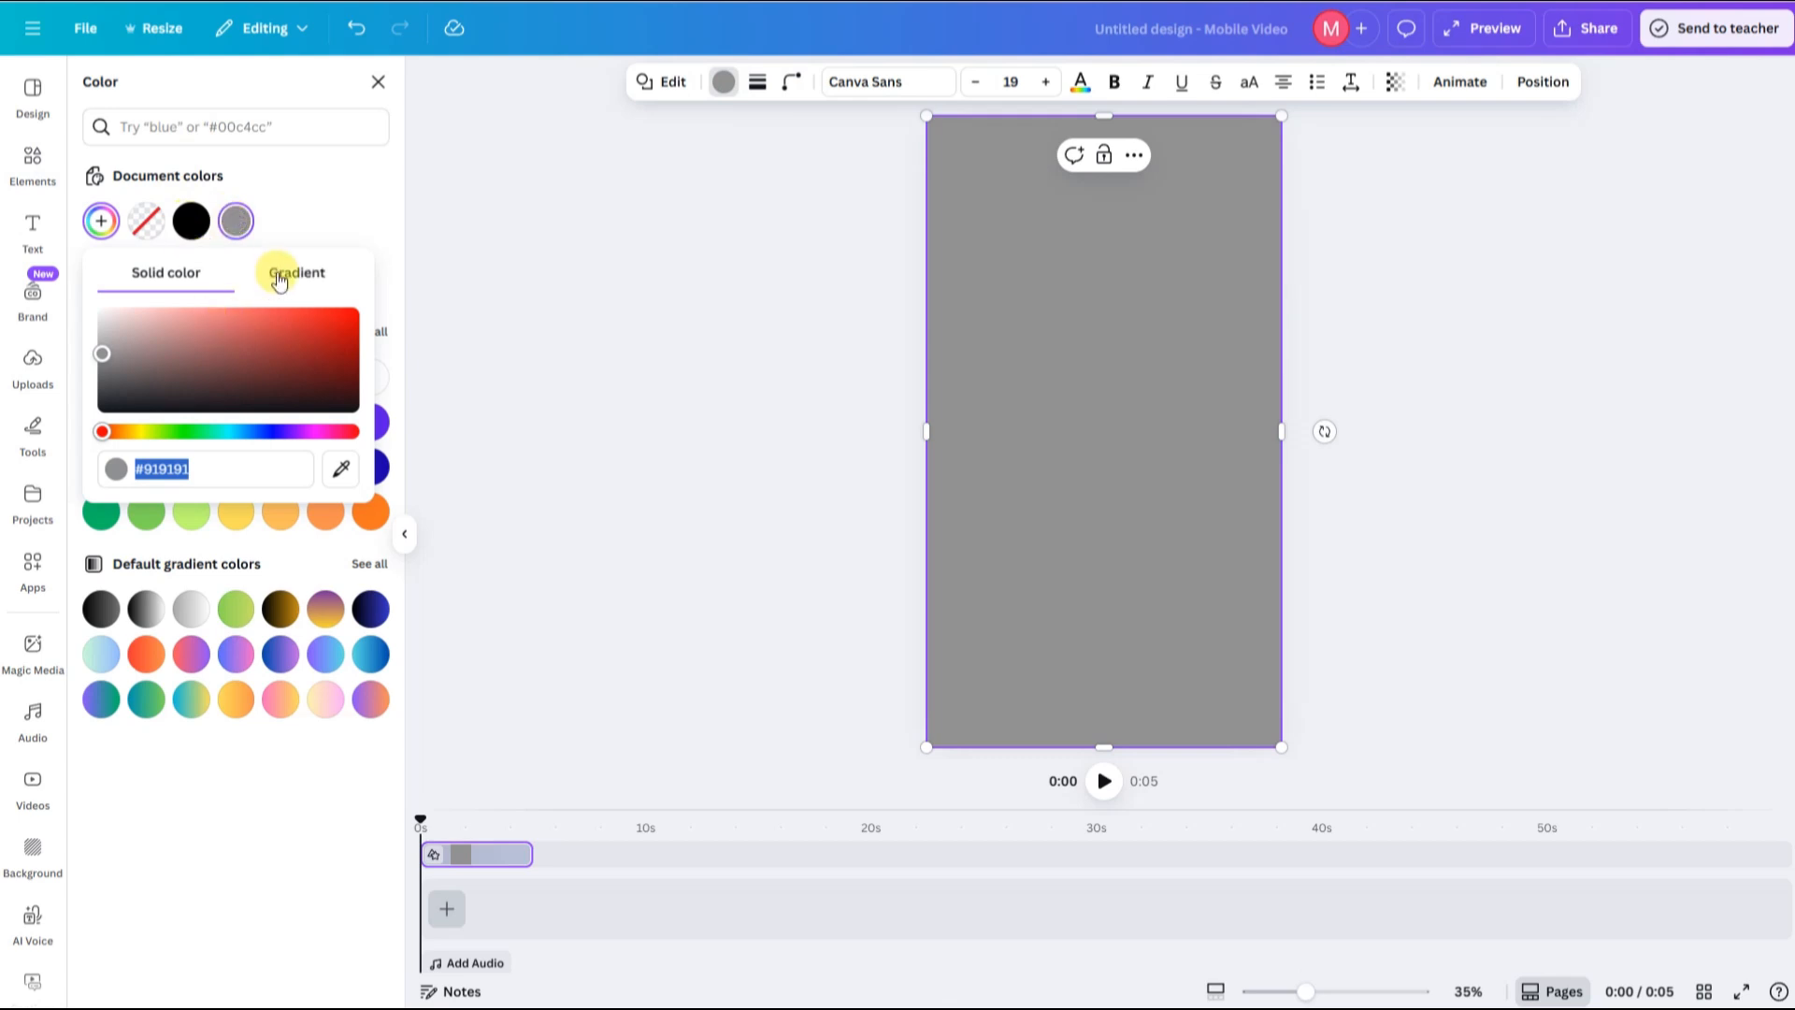
{"action": "left_click", "coordinate": [278, 280]}
{"action": "left_click", "coordinate": [115, 360]}
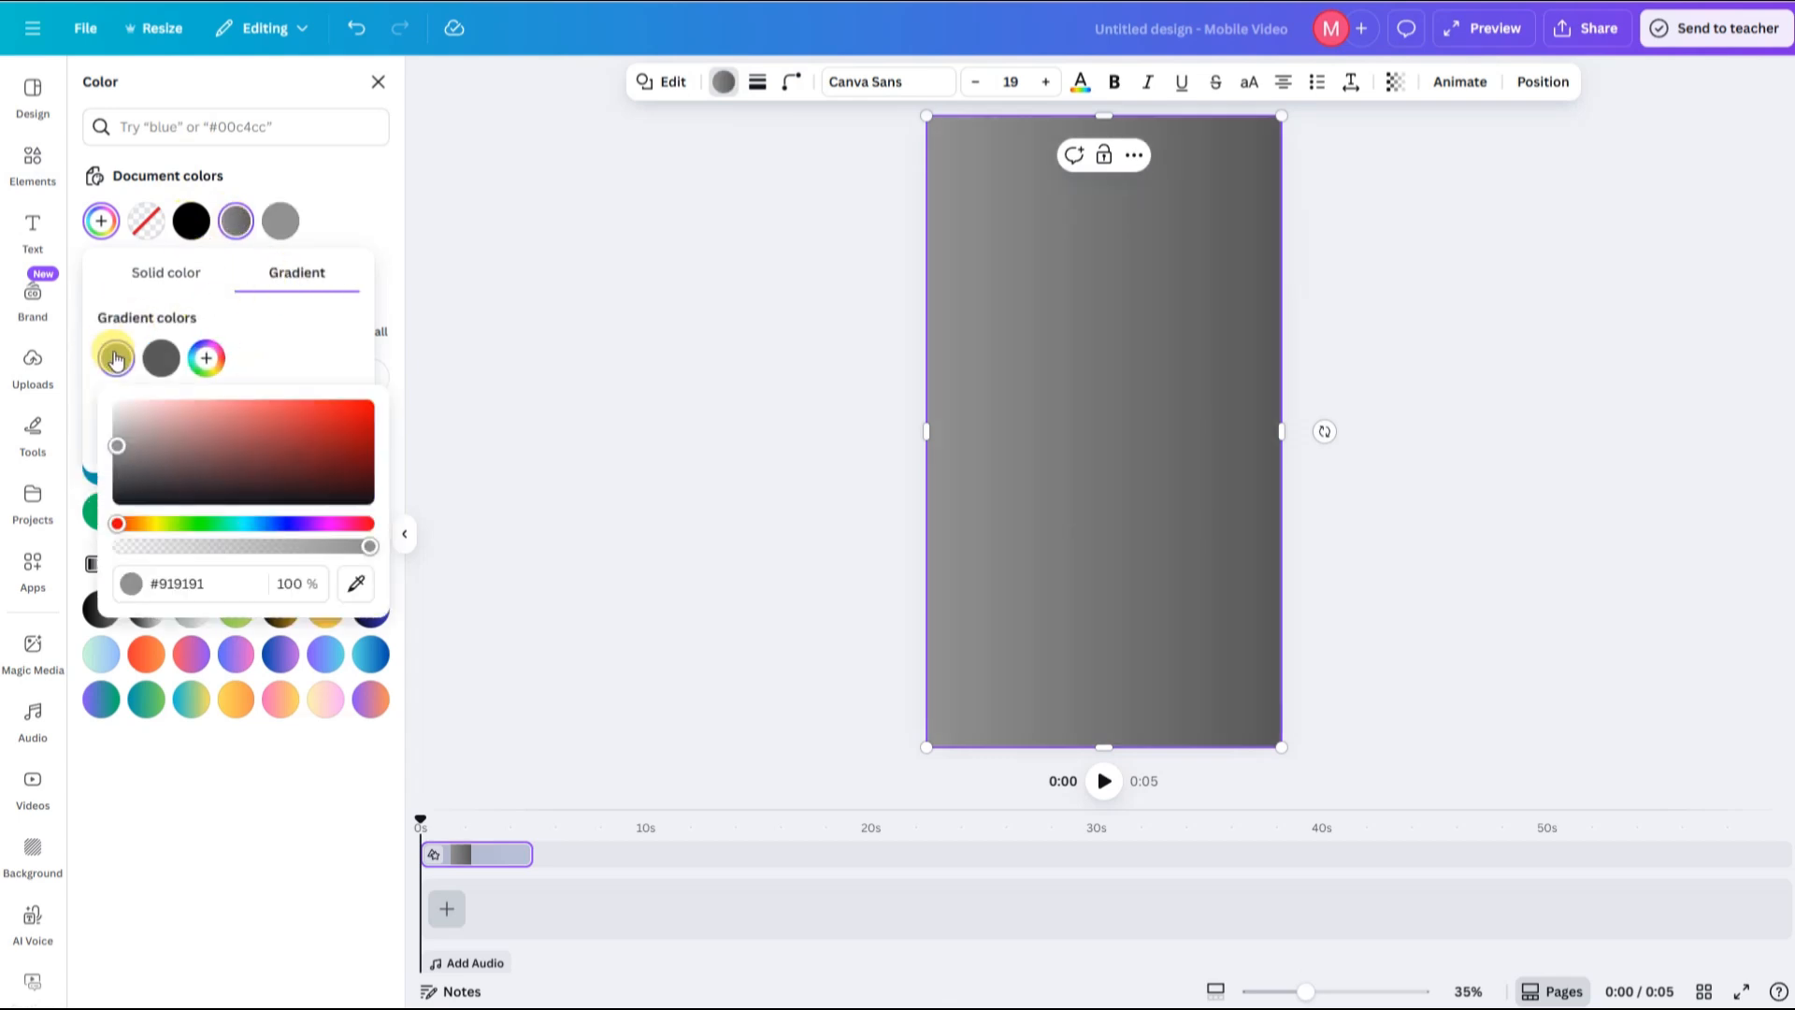
{"action": "type", "text": "#F8F4FE"}
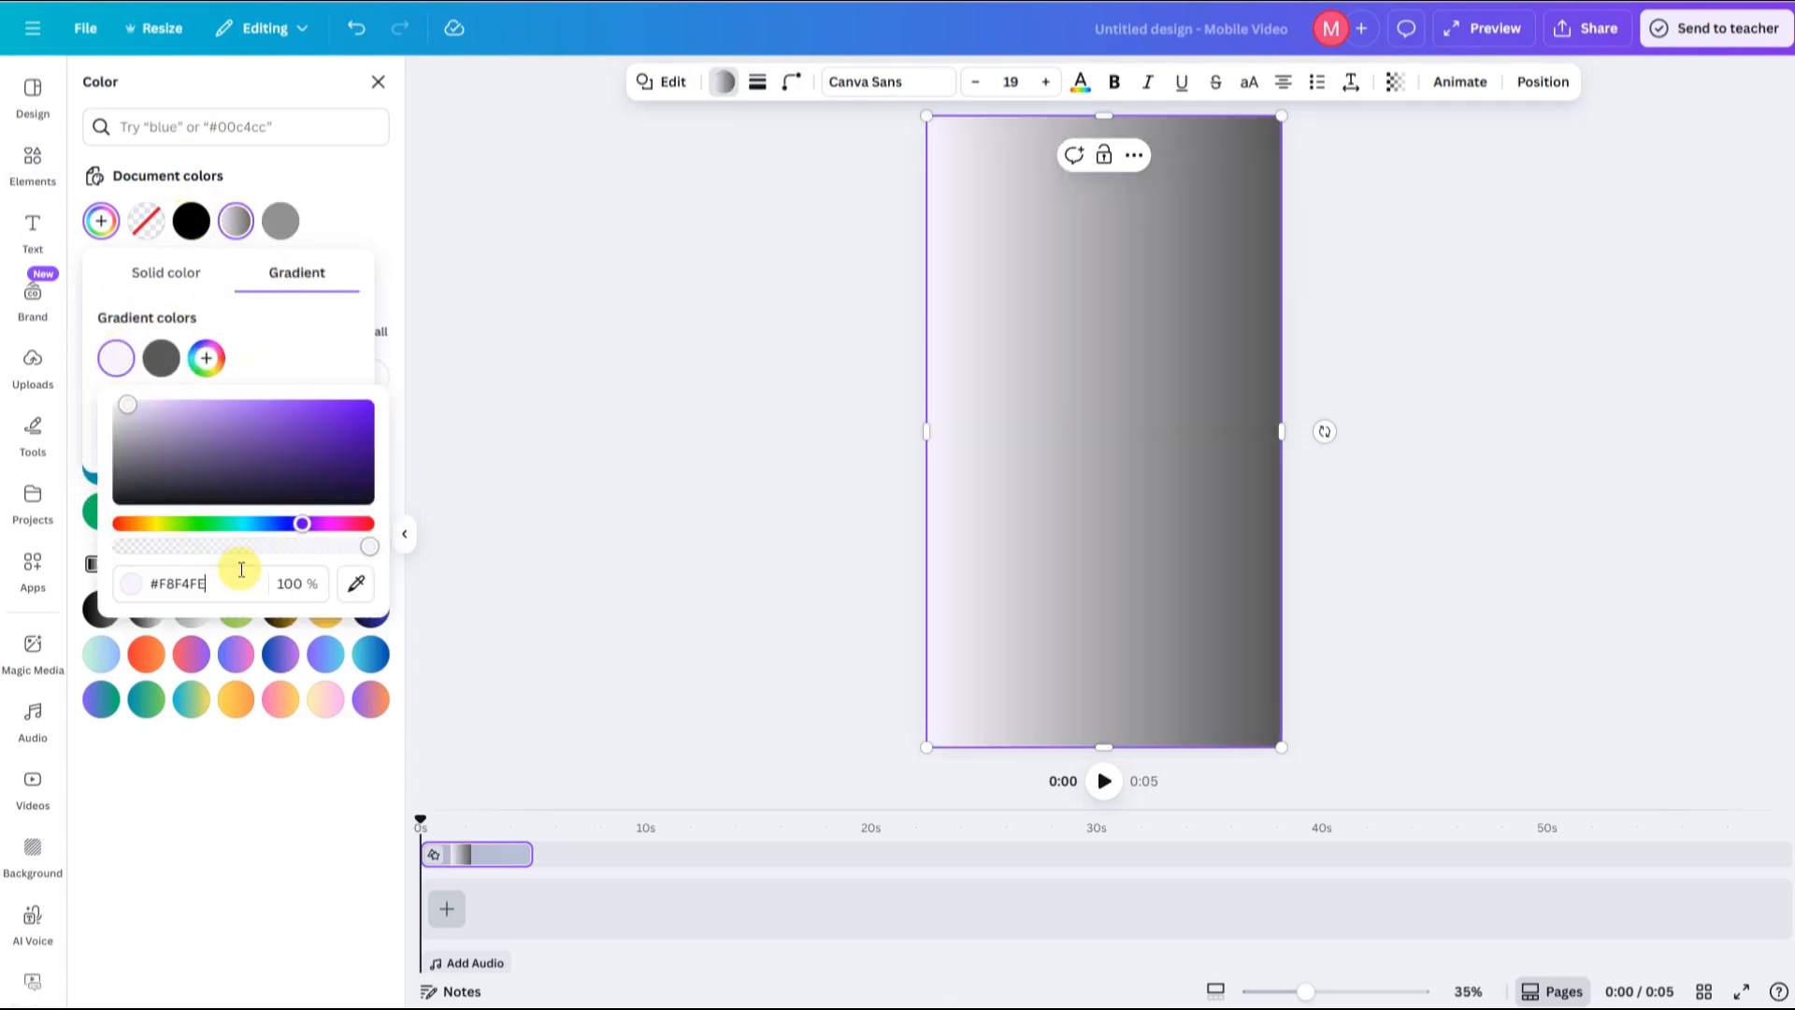
{"action": "left_click", "coordinate": [157, 363]}
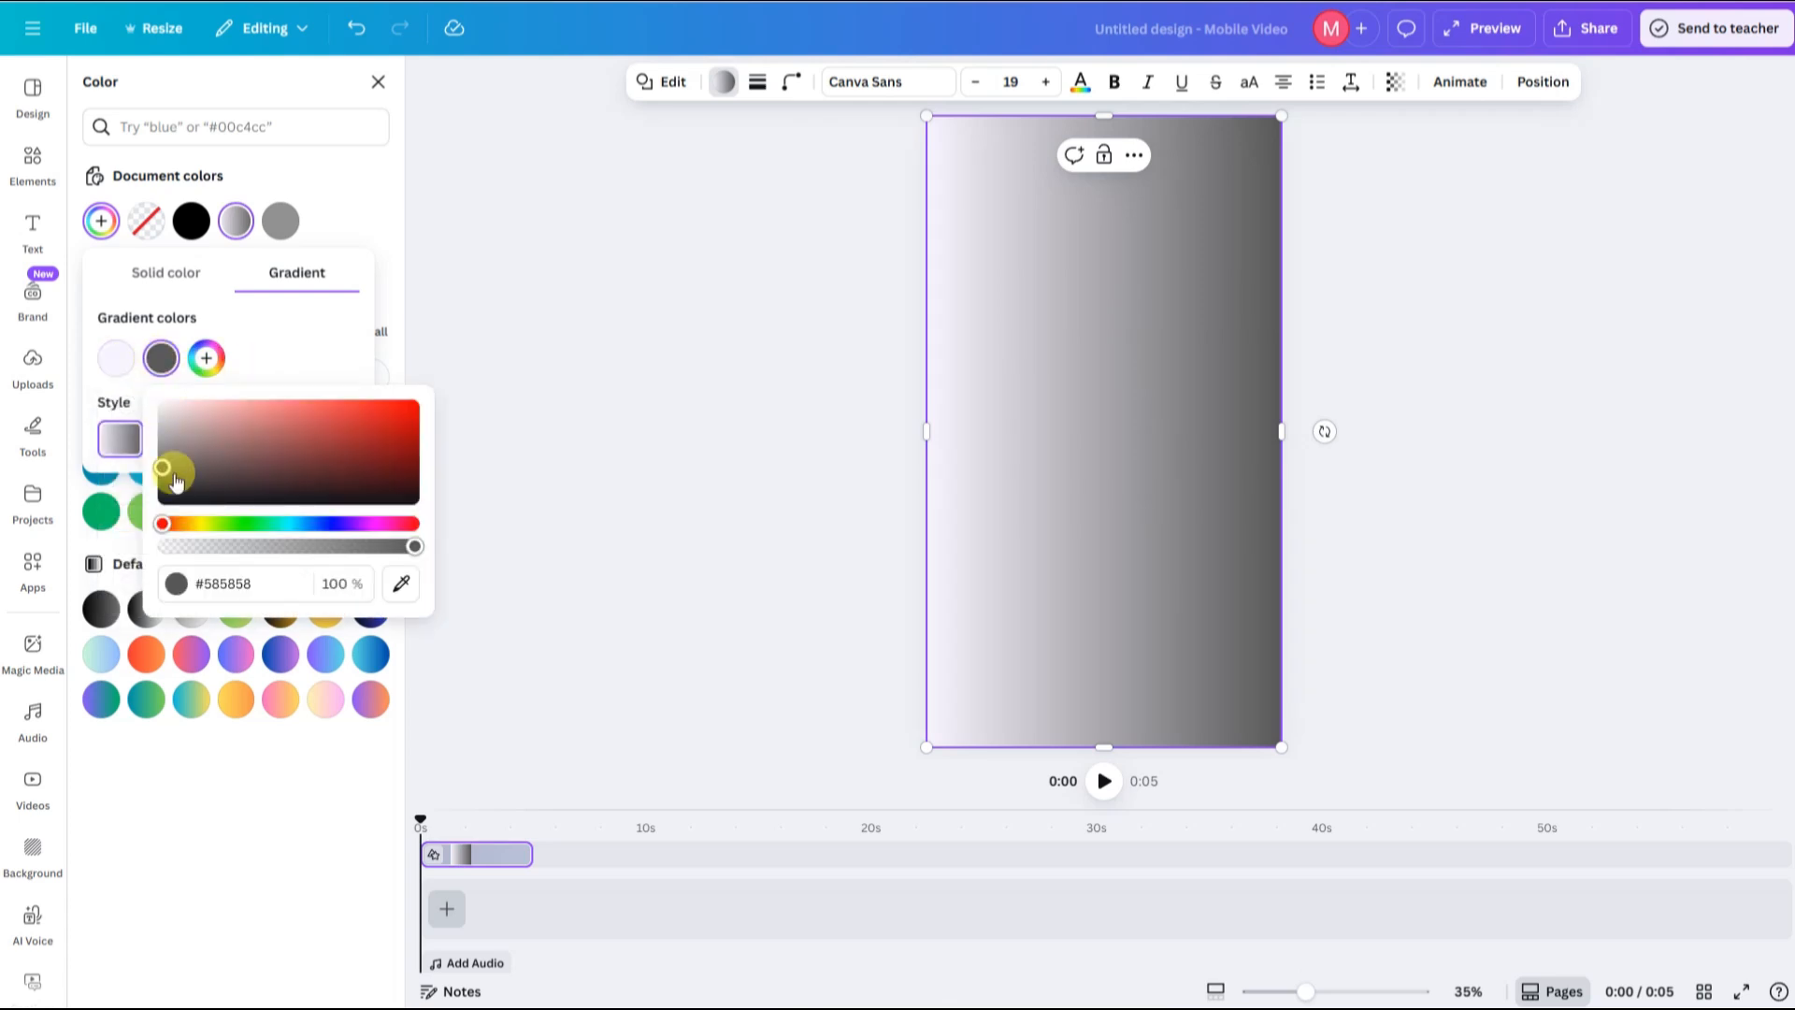
{"action": "left_click", "coordinate": [249, 587]}
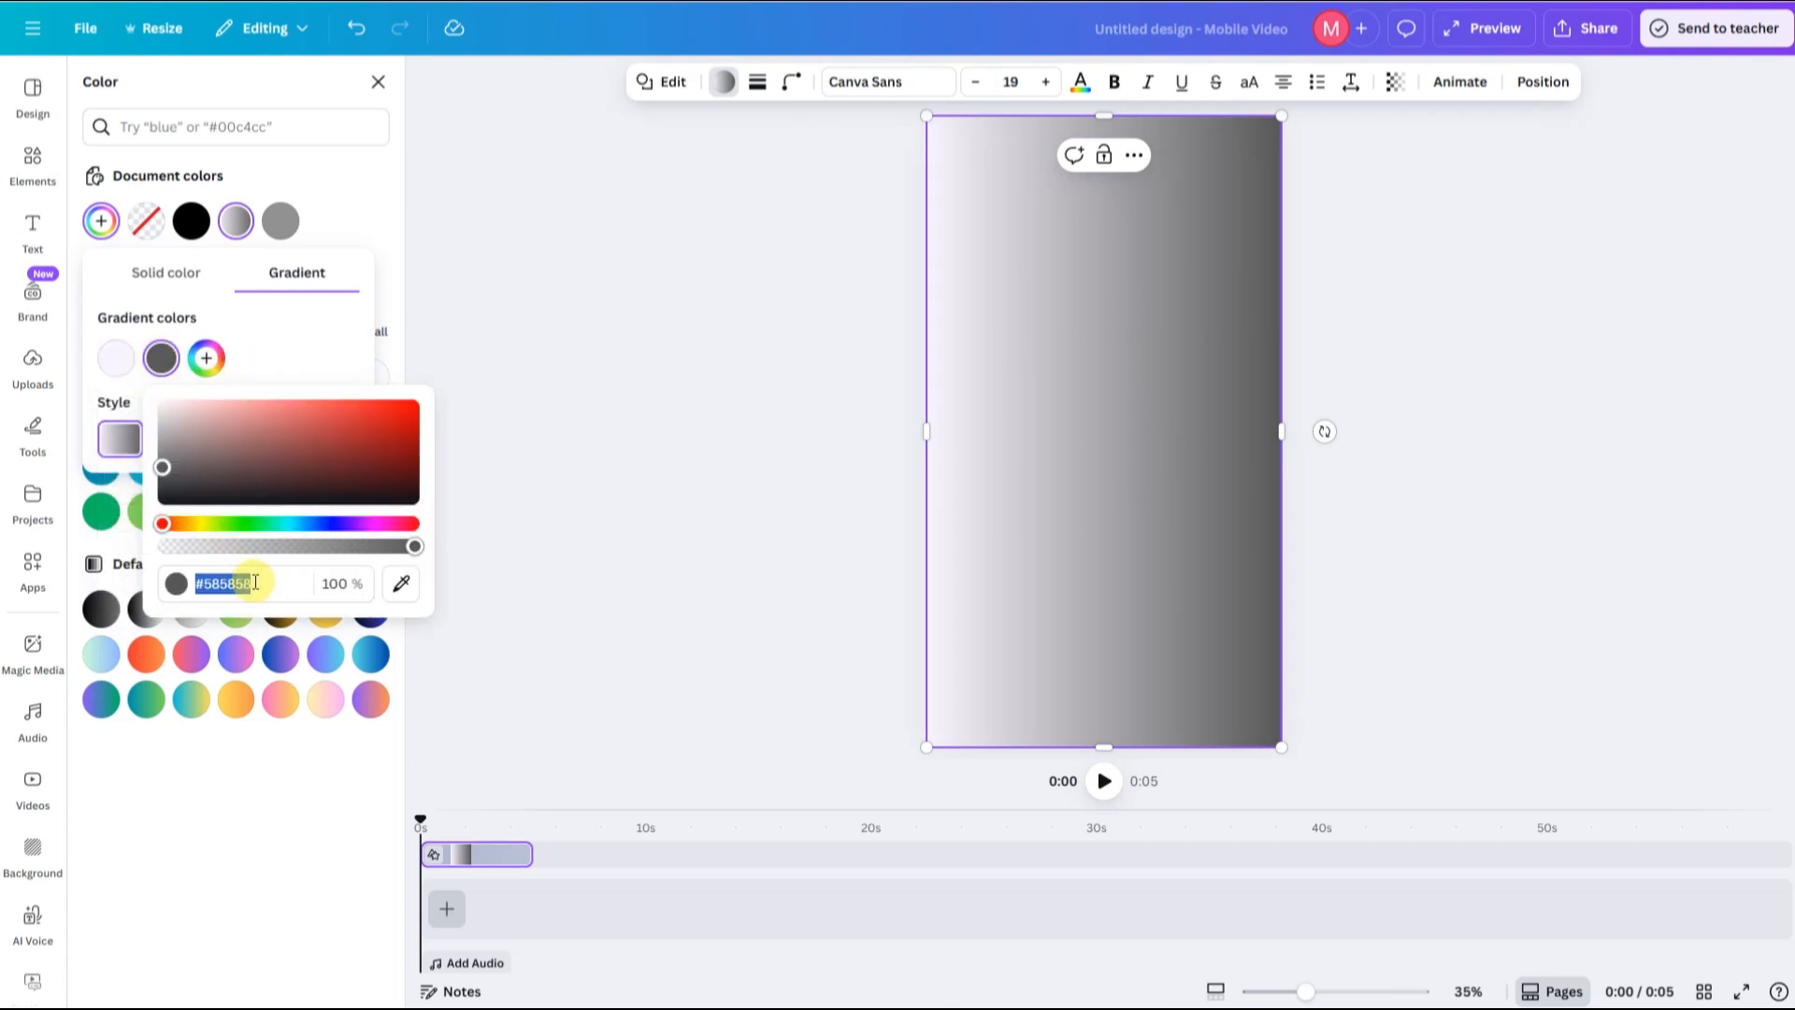
{"action": "type", "text": "#A9A8F2"}
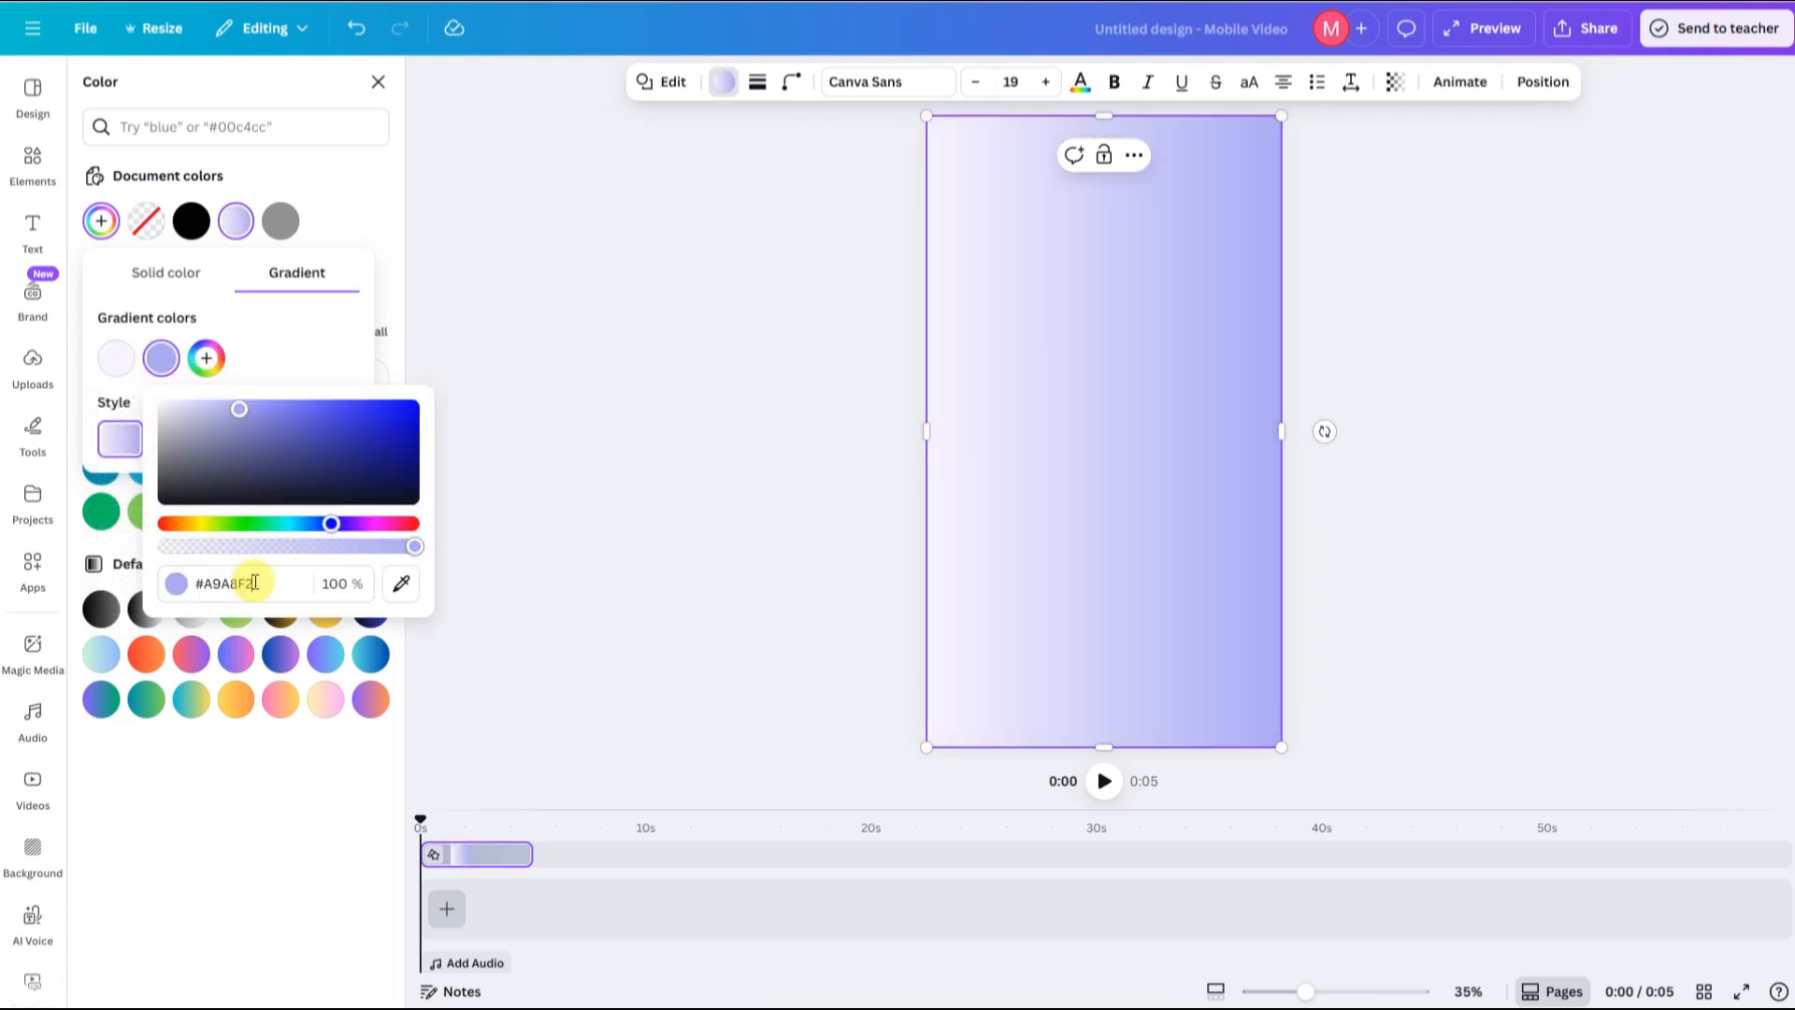
{"action": "left_click", "coordinate": [273, 363]}
Try the gradient styles, settle on the 135° linear gradient, and lock the background rectangle
{"action": "left_click", "coordinate": [187, 439]}
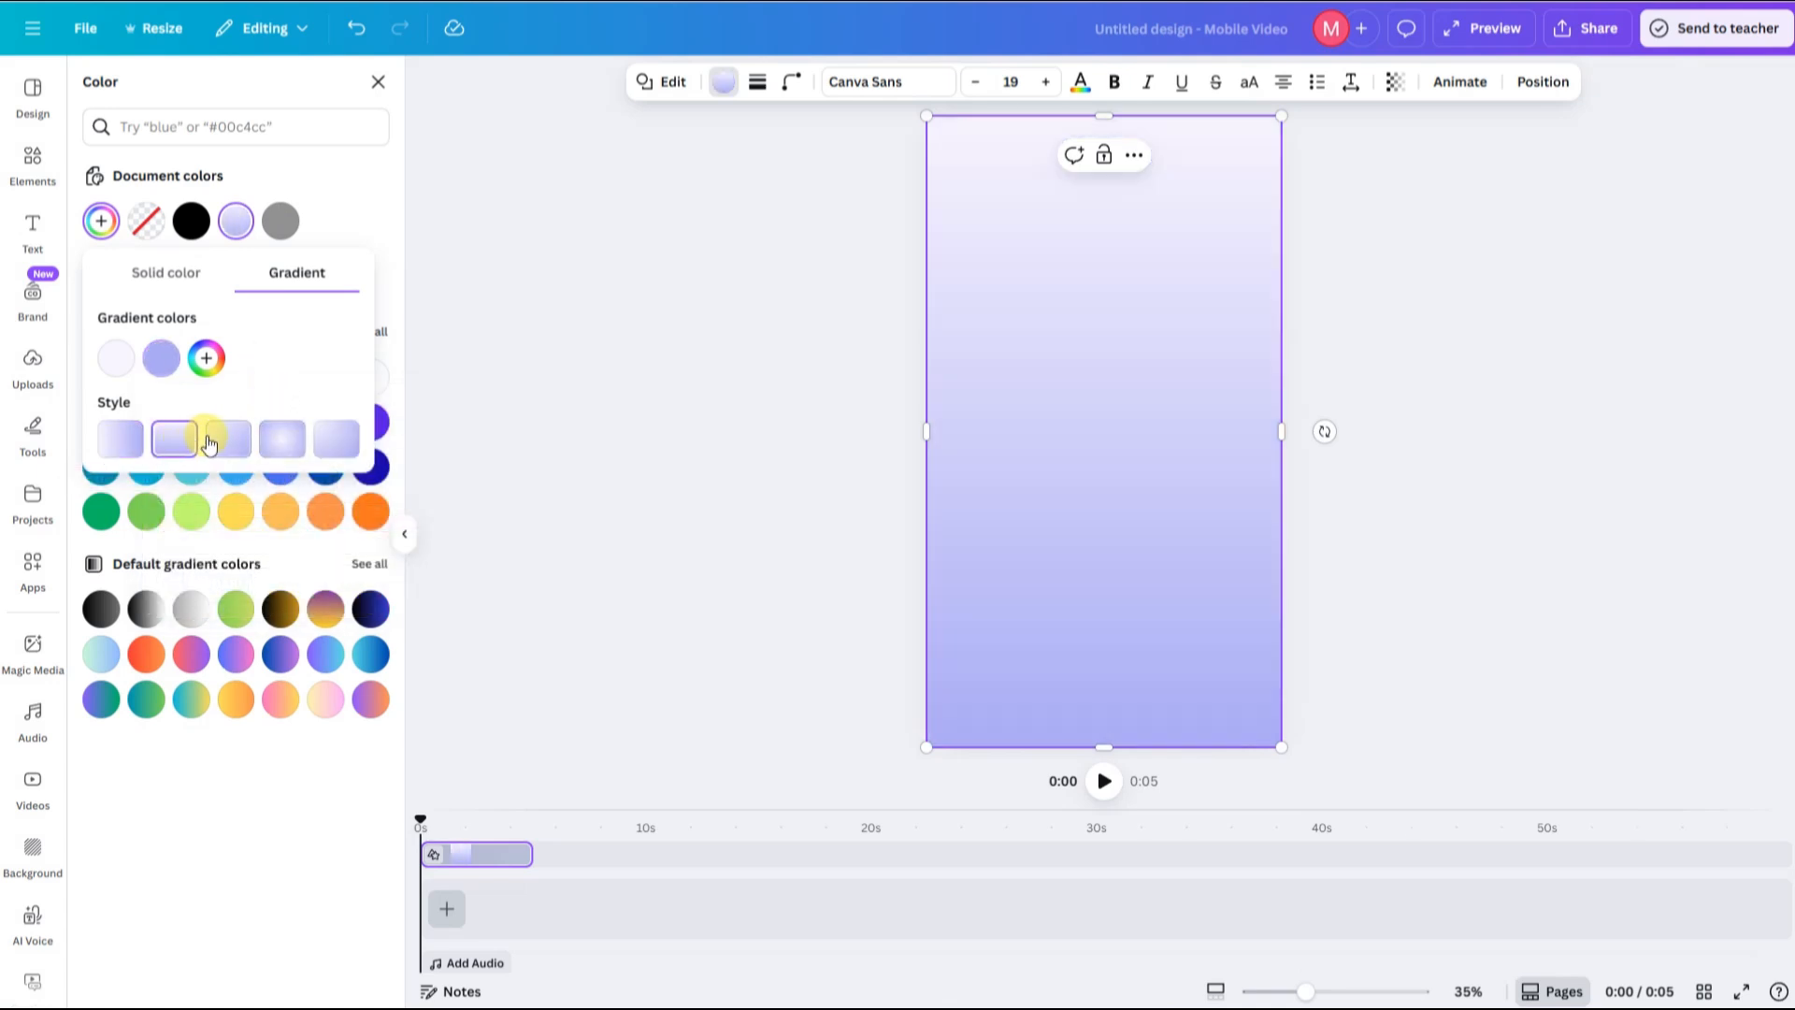
{"action": "left_click", "coordinate": [229, 440]}
{"action": "left_click", "coordinate": [282, 438]}
{"action": "left_click", "coordinate": [360, 441]}
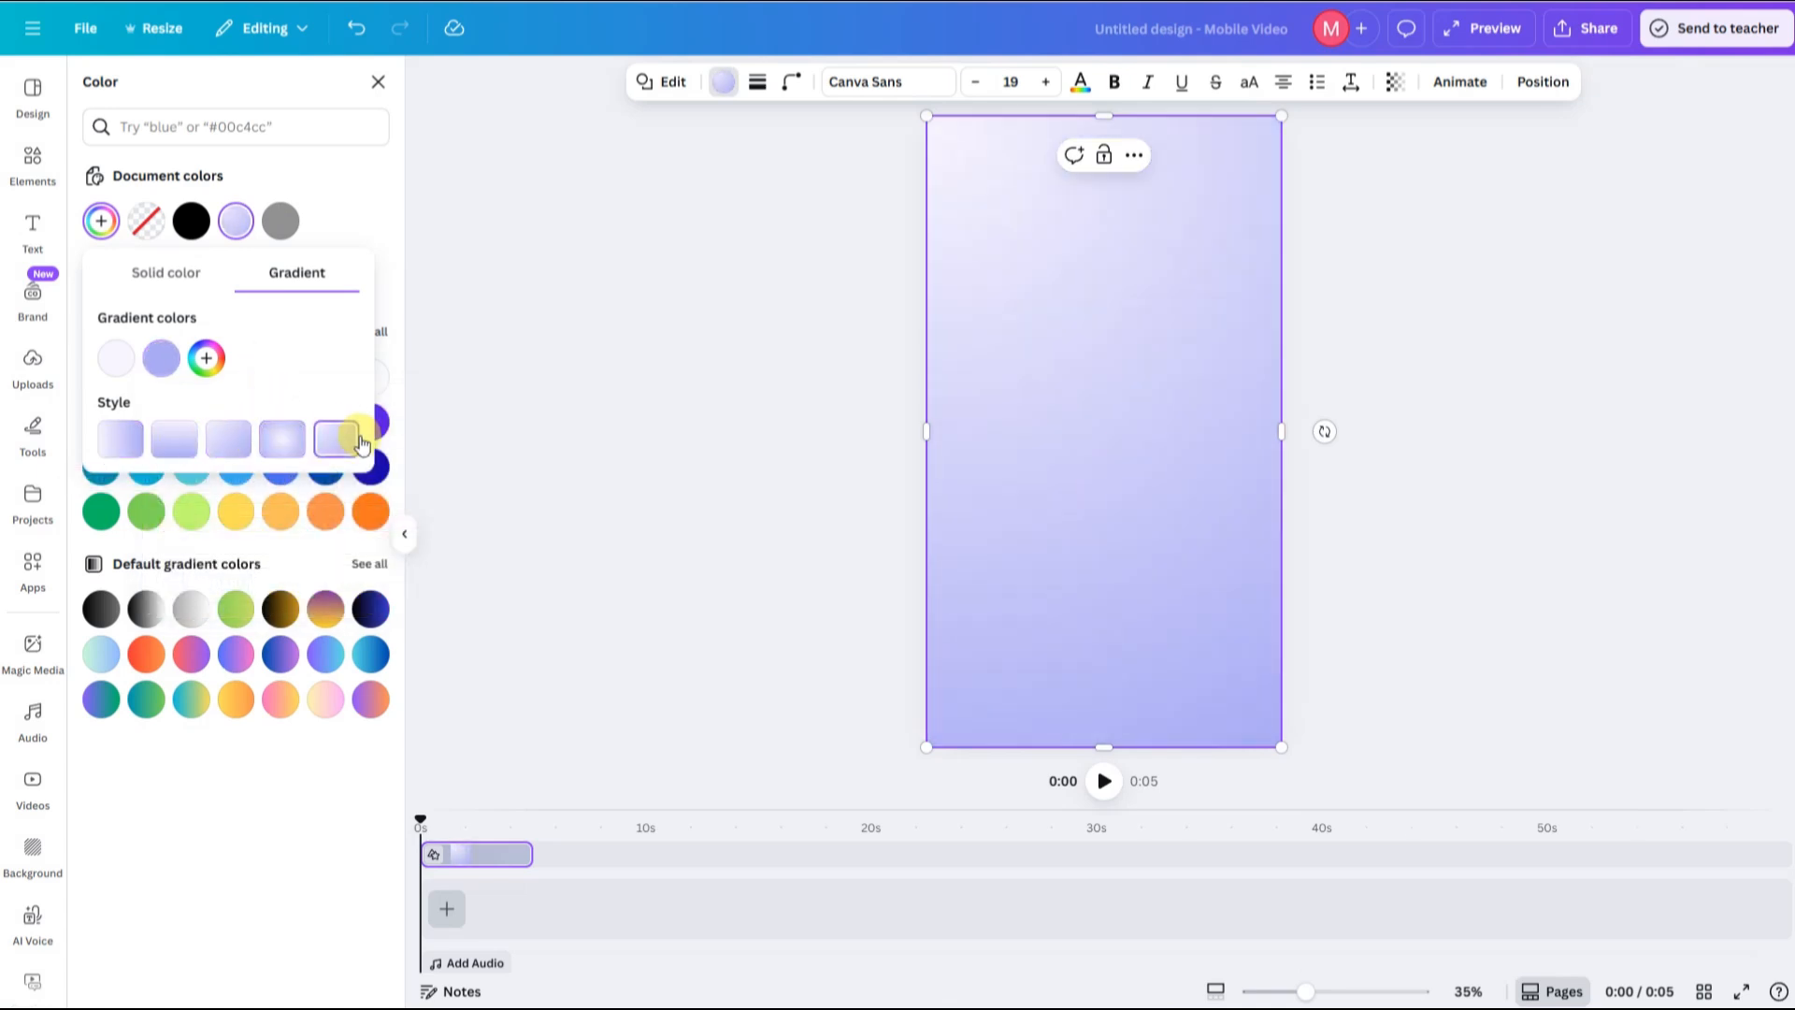
{"action": "left_click", "coordinate": [234, 442]}
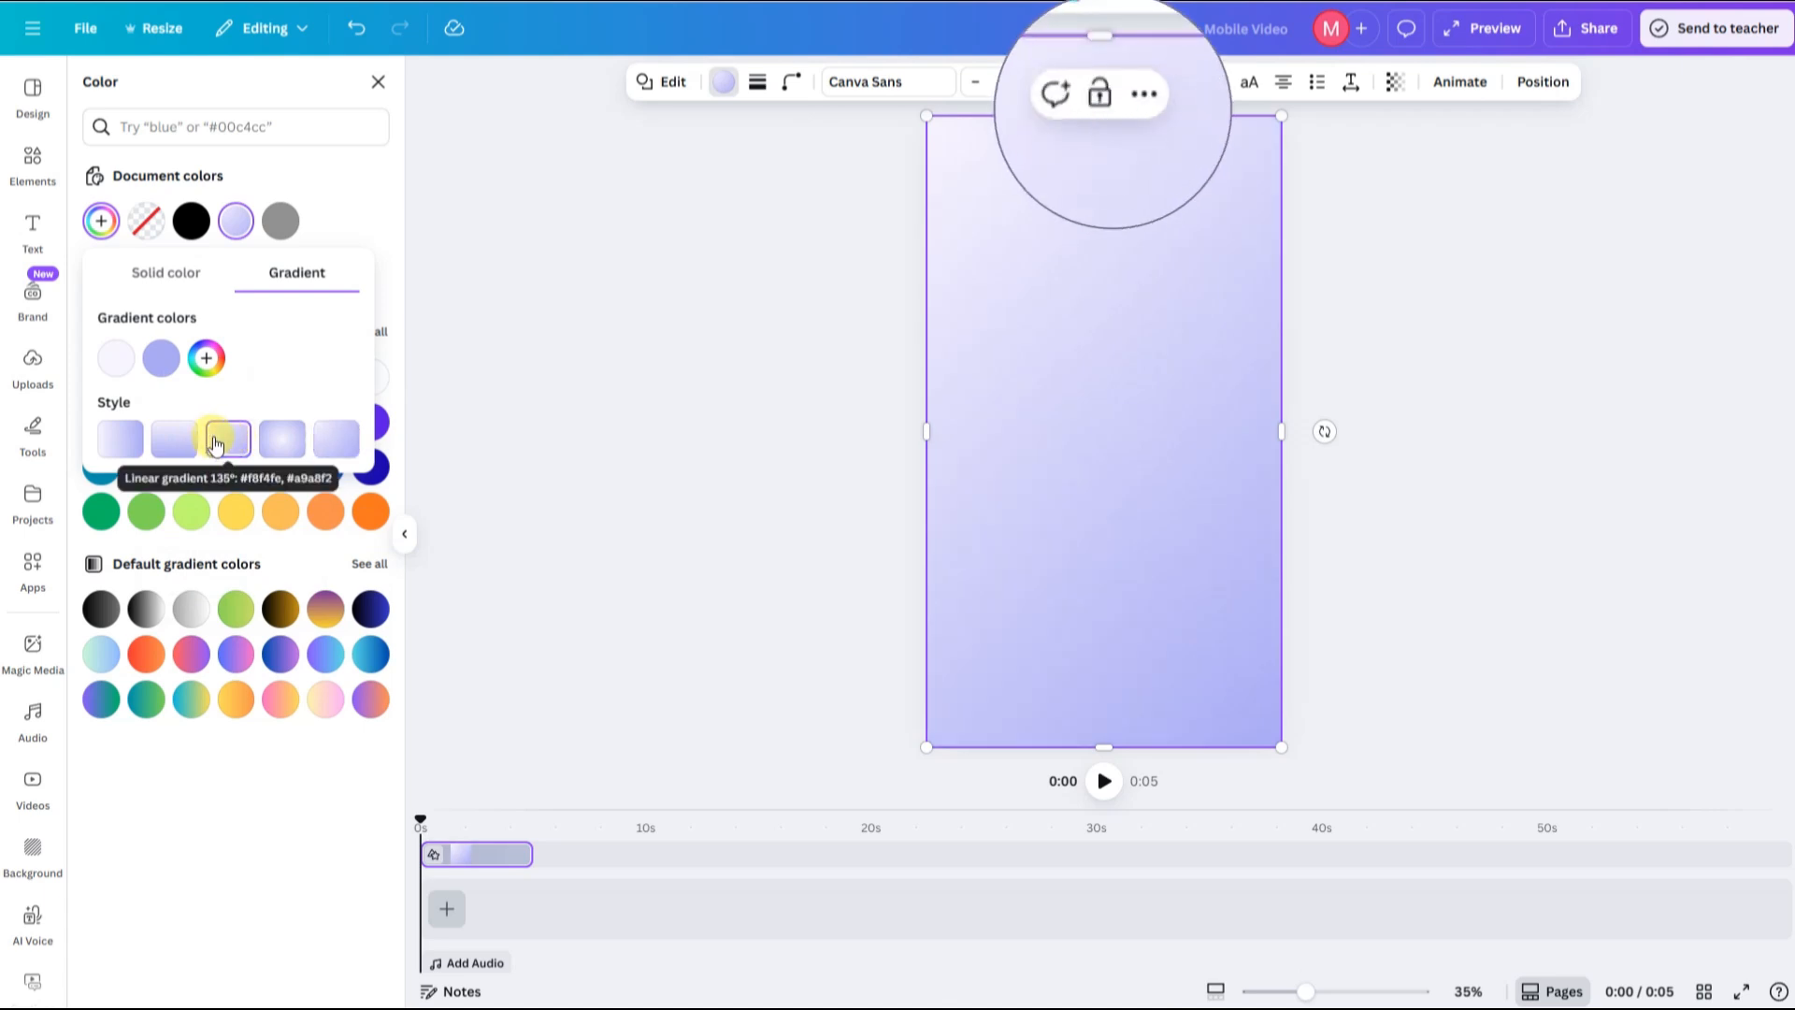
{"action": "left_click", "coordinate": [1103, 111]}
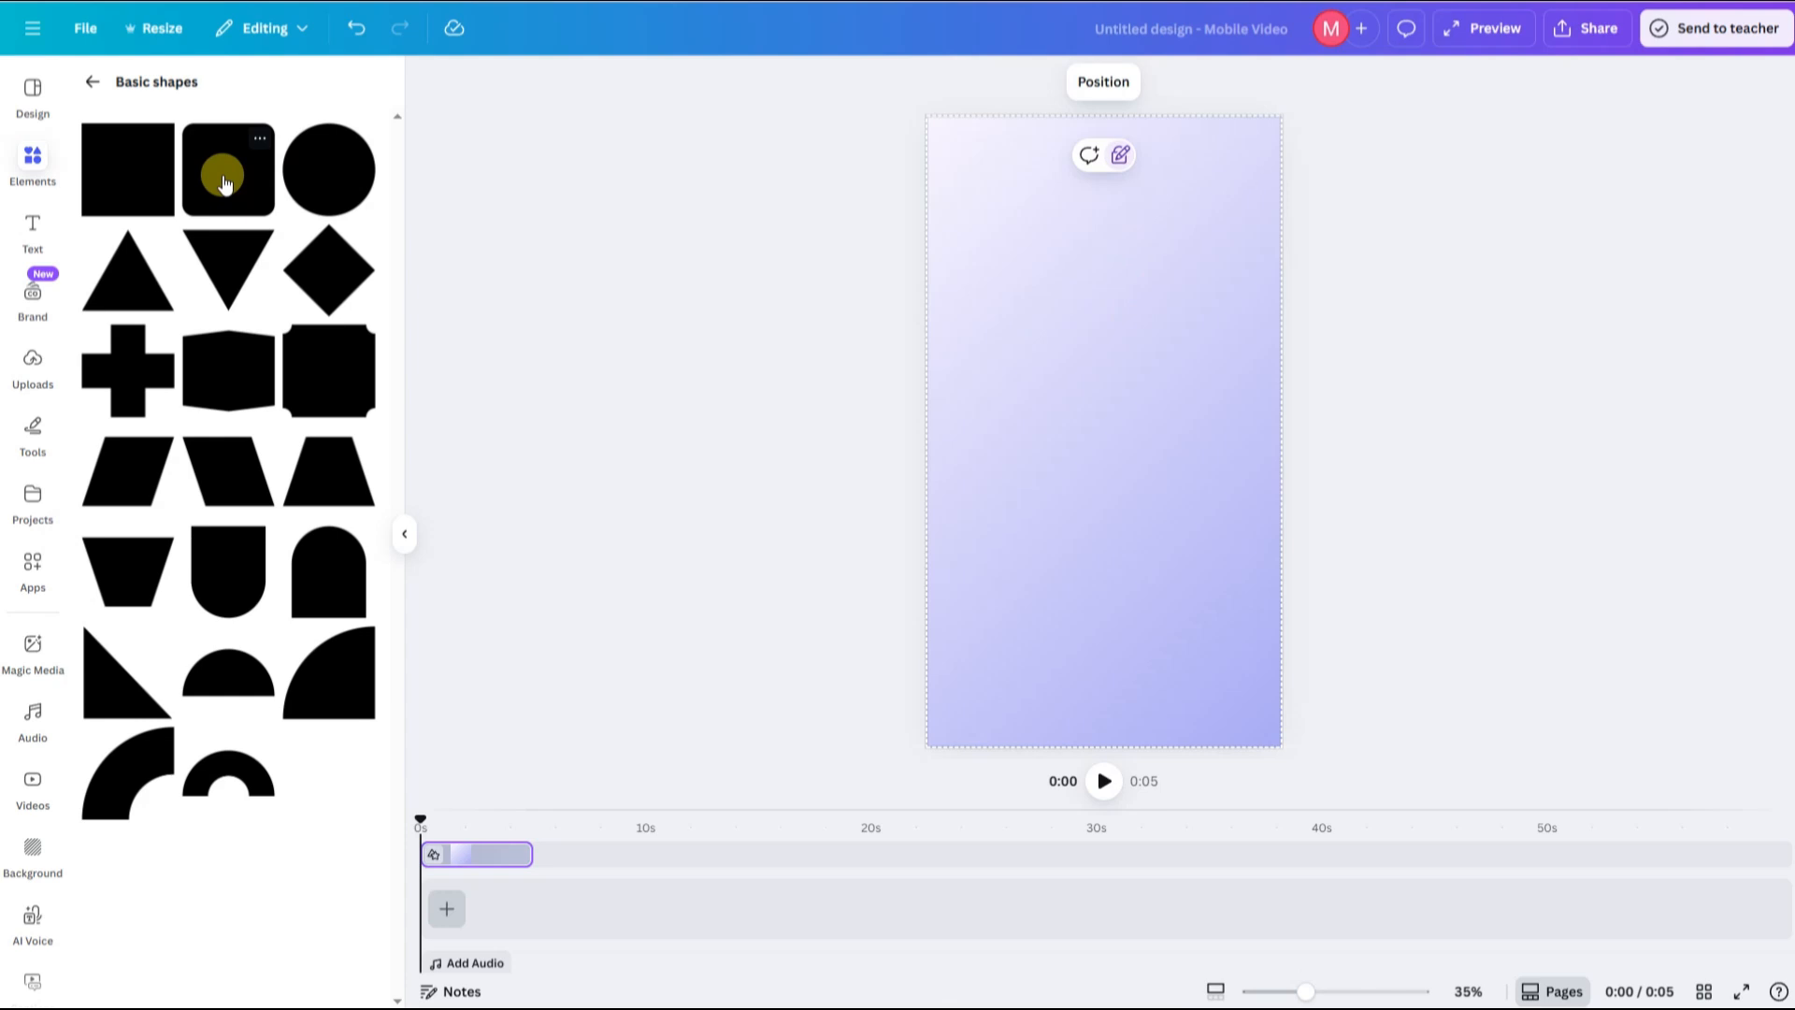
Add a rounded square and reshape it into a wide, low rectangle centered on the page, with margins at both sides
{"action": "left_click_drag", "start_coordinate": [225, 183], "coordinate": [1245, 433]}
{"action": "left_click_drag", "start_coordinate": [1053, 431], "coordinate": [961, 426]}
{"action": "left_click_drag", "start_coordinate": [1110, 483], "coordinate": [1110, 469]}
{"action": "left_click_drag", "start_coordinate": [1105, 380], "coordinate": [1110, 389]}
{"action": "left_click_drag", "start_coordinate": [1128, 428], "coordinate": [1130, 433]}
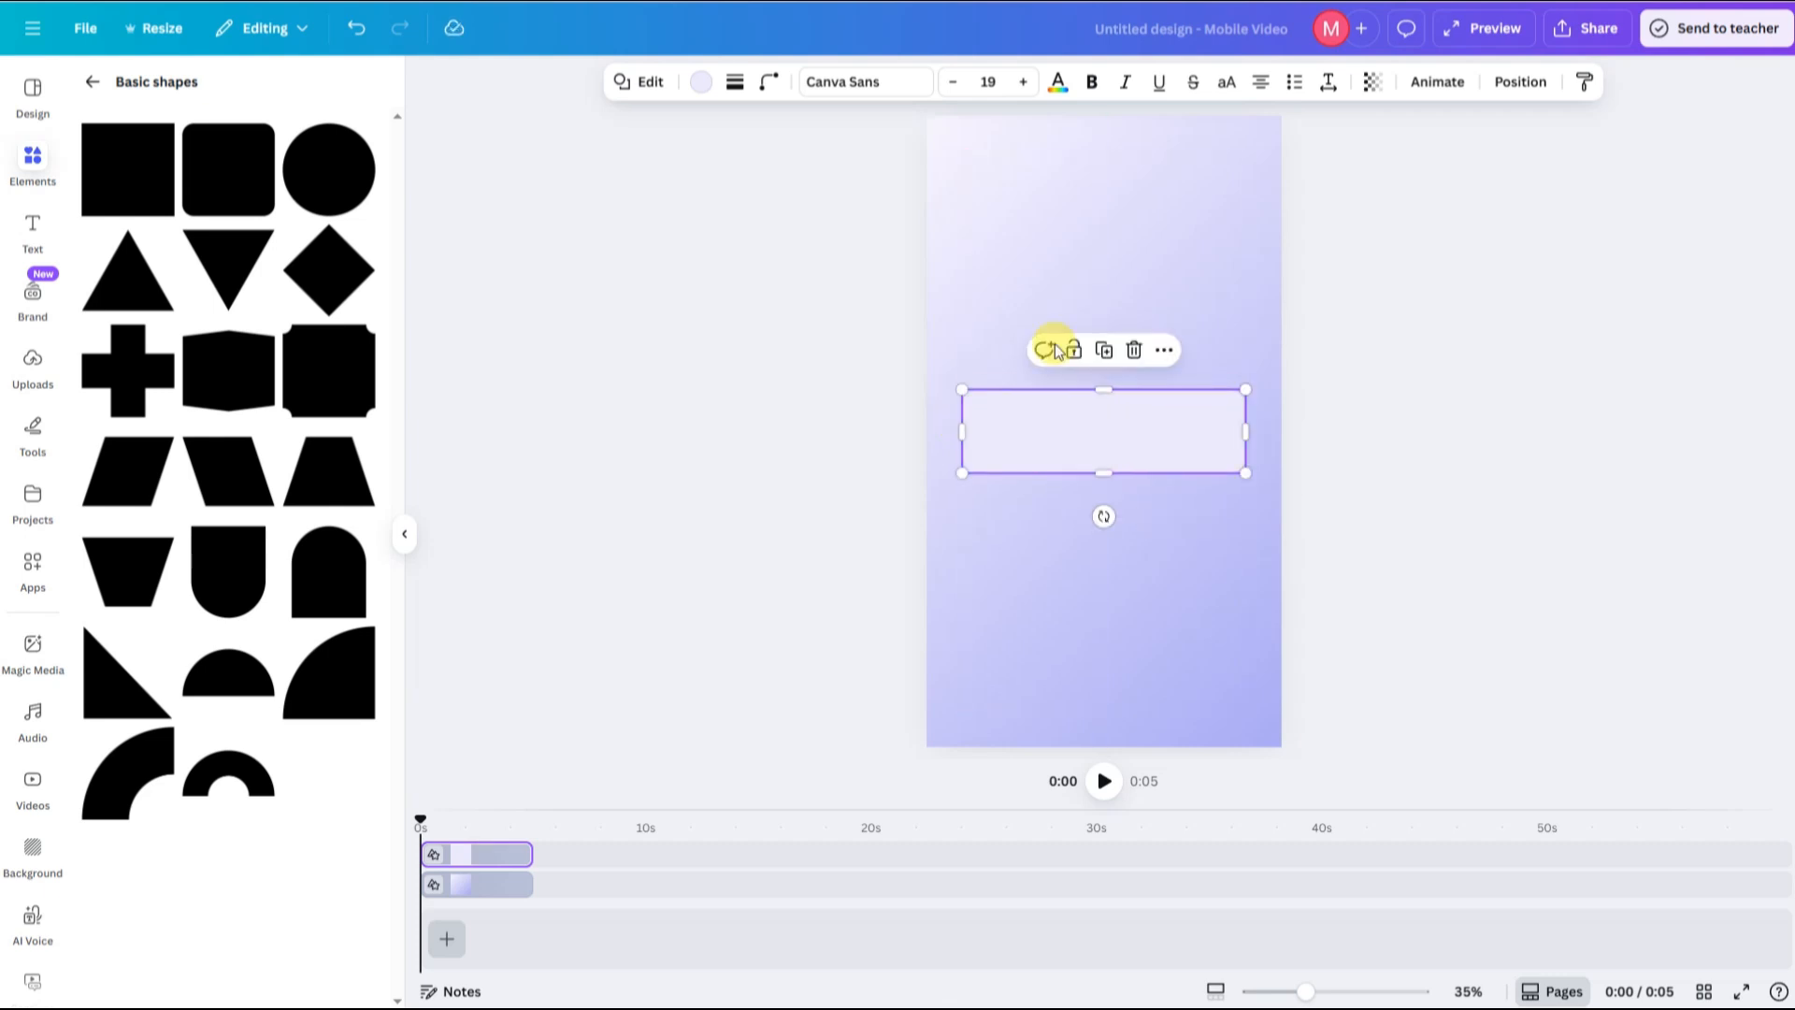
Set the wide rectangle's corner rounding to 64 and its fill color to #BBB9F4
{"action": "left_click", "coordinate": [767, 81]}
{"action": "left_click_drag", "start_coordinate": [745, 166], "coordinate": [764, 168]}
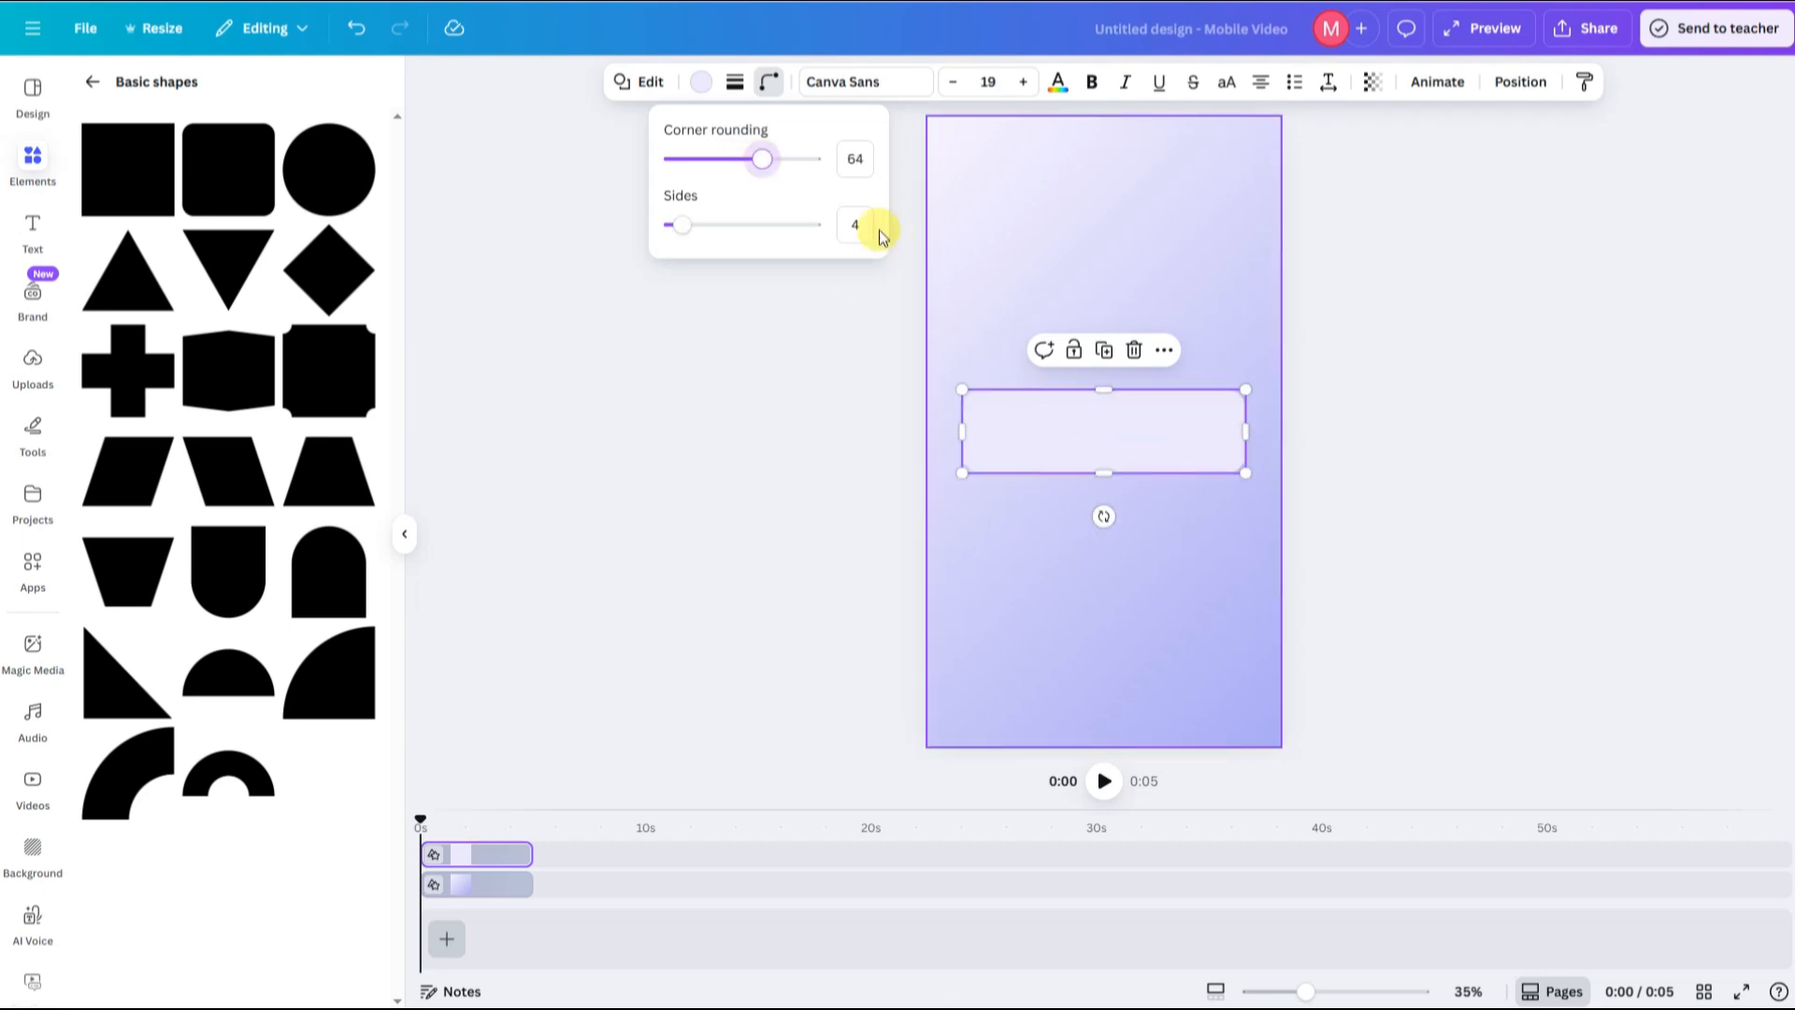
{"action": "left_click", "coordinate": [701, 84]}
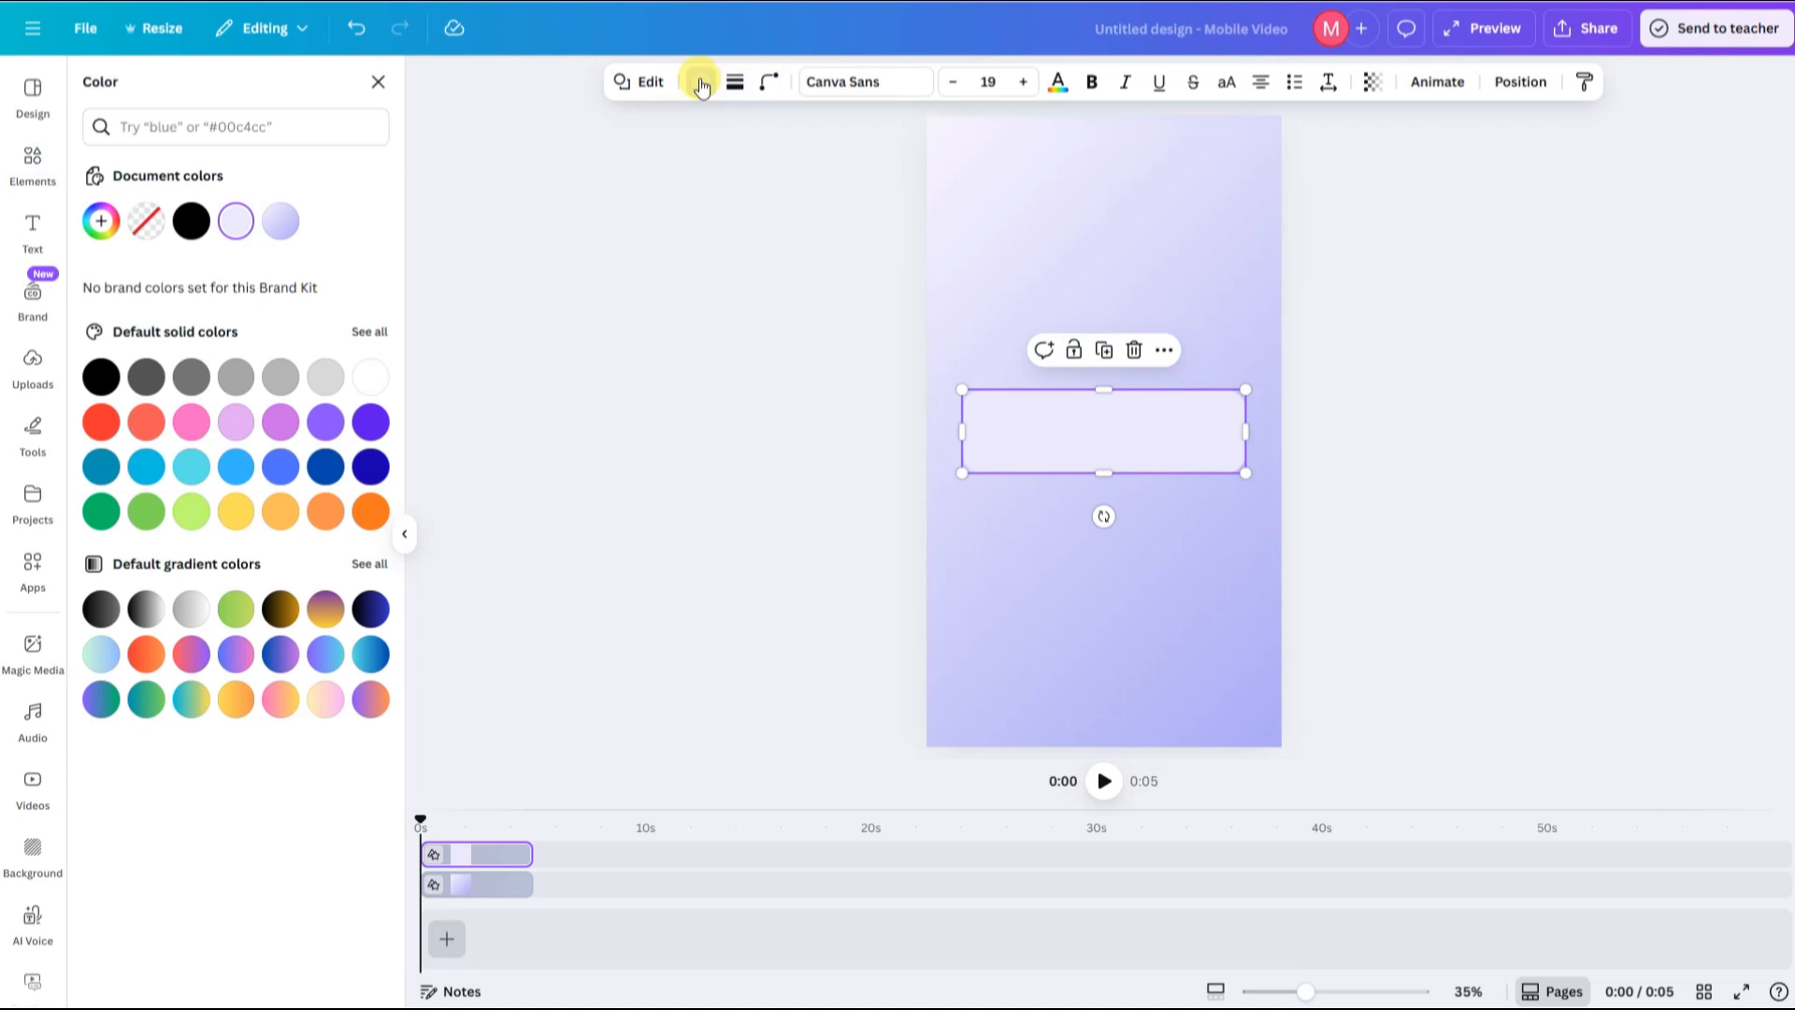
{"action": "left_click", "coordinate": [234, 224]}
{"action": "left_click", "coordinate": [230, 463]}
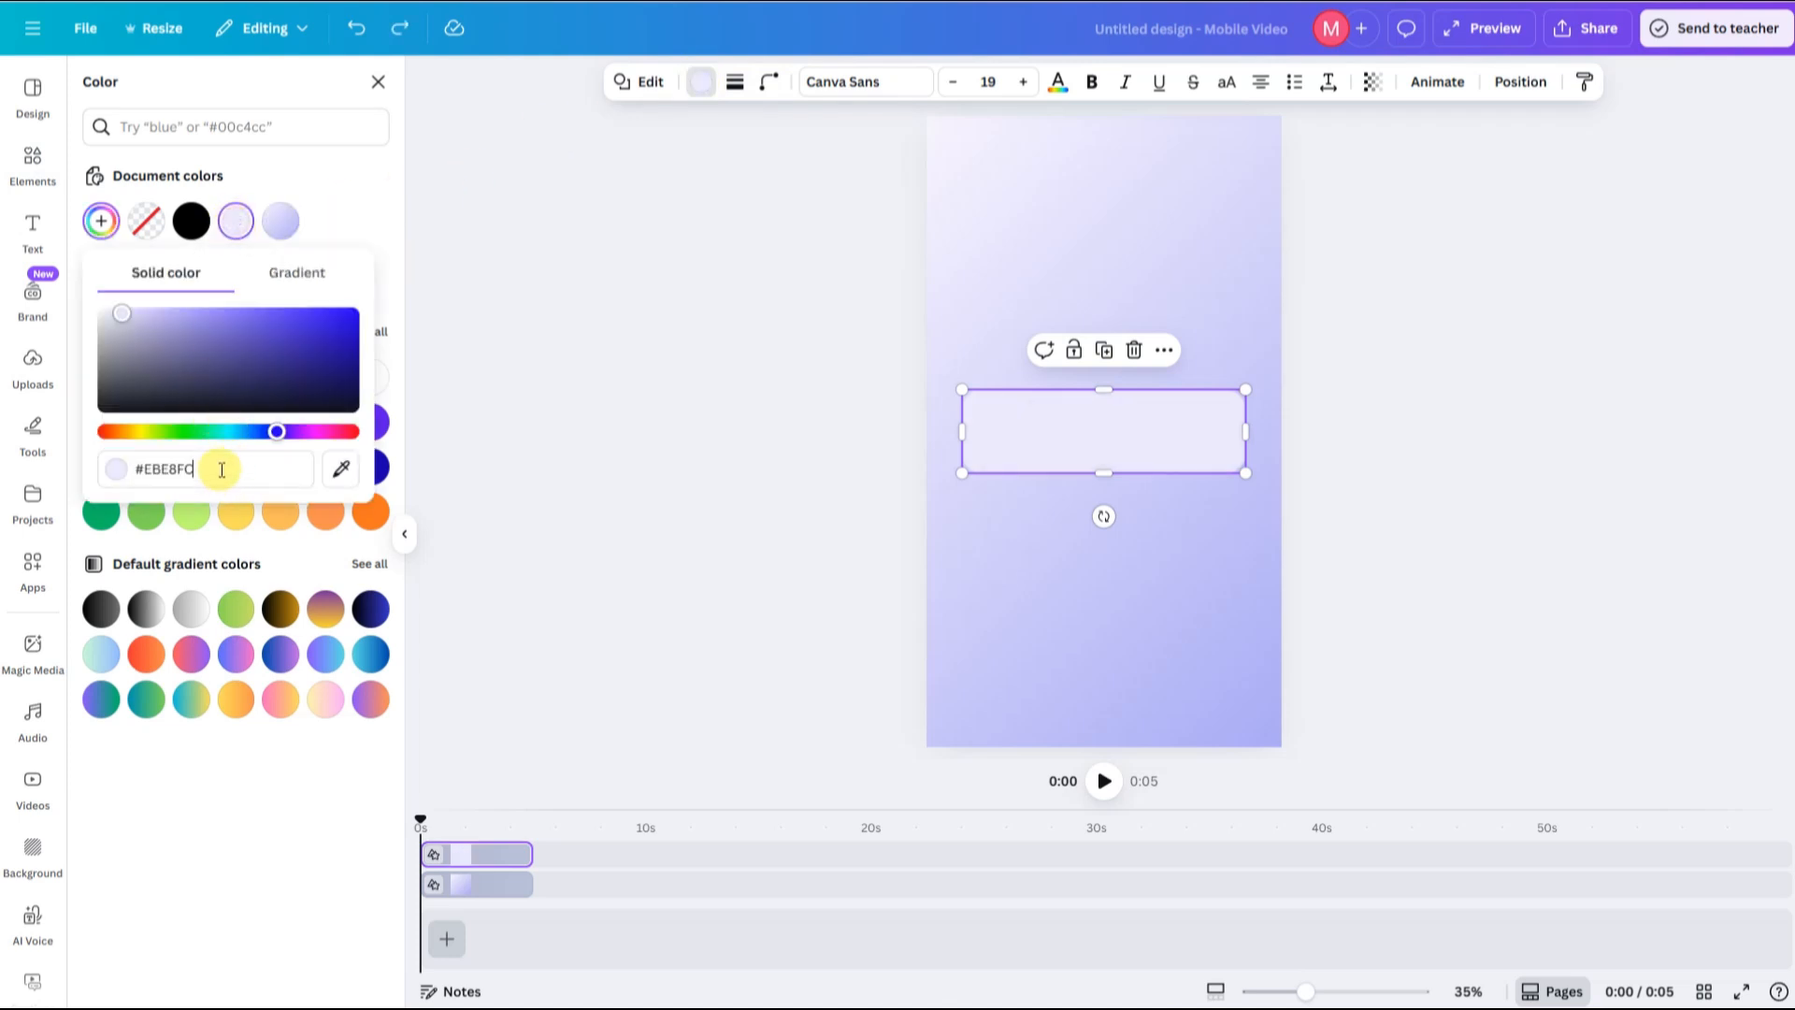
{"action": "type", "text": "BBB9F4"}
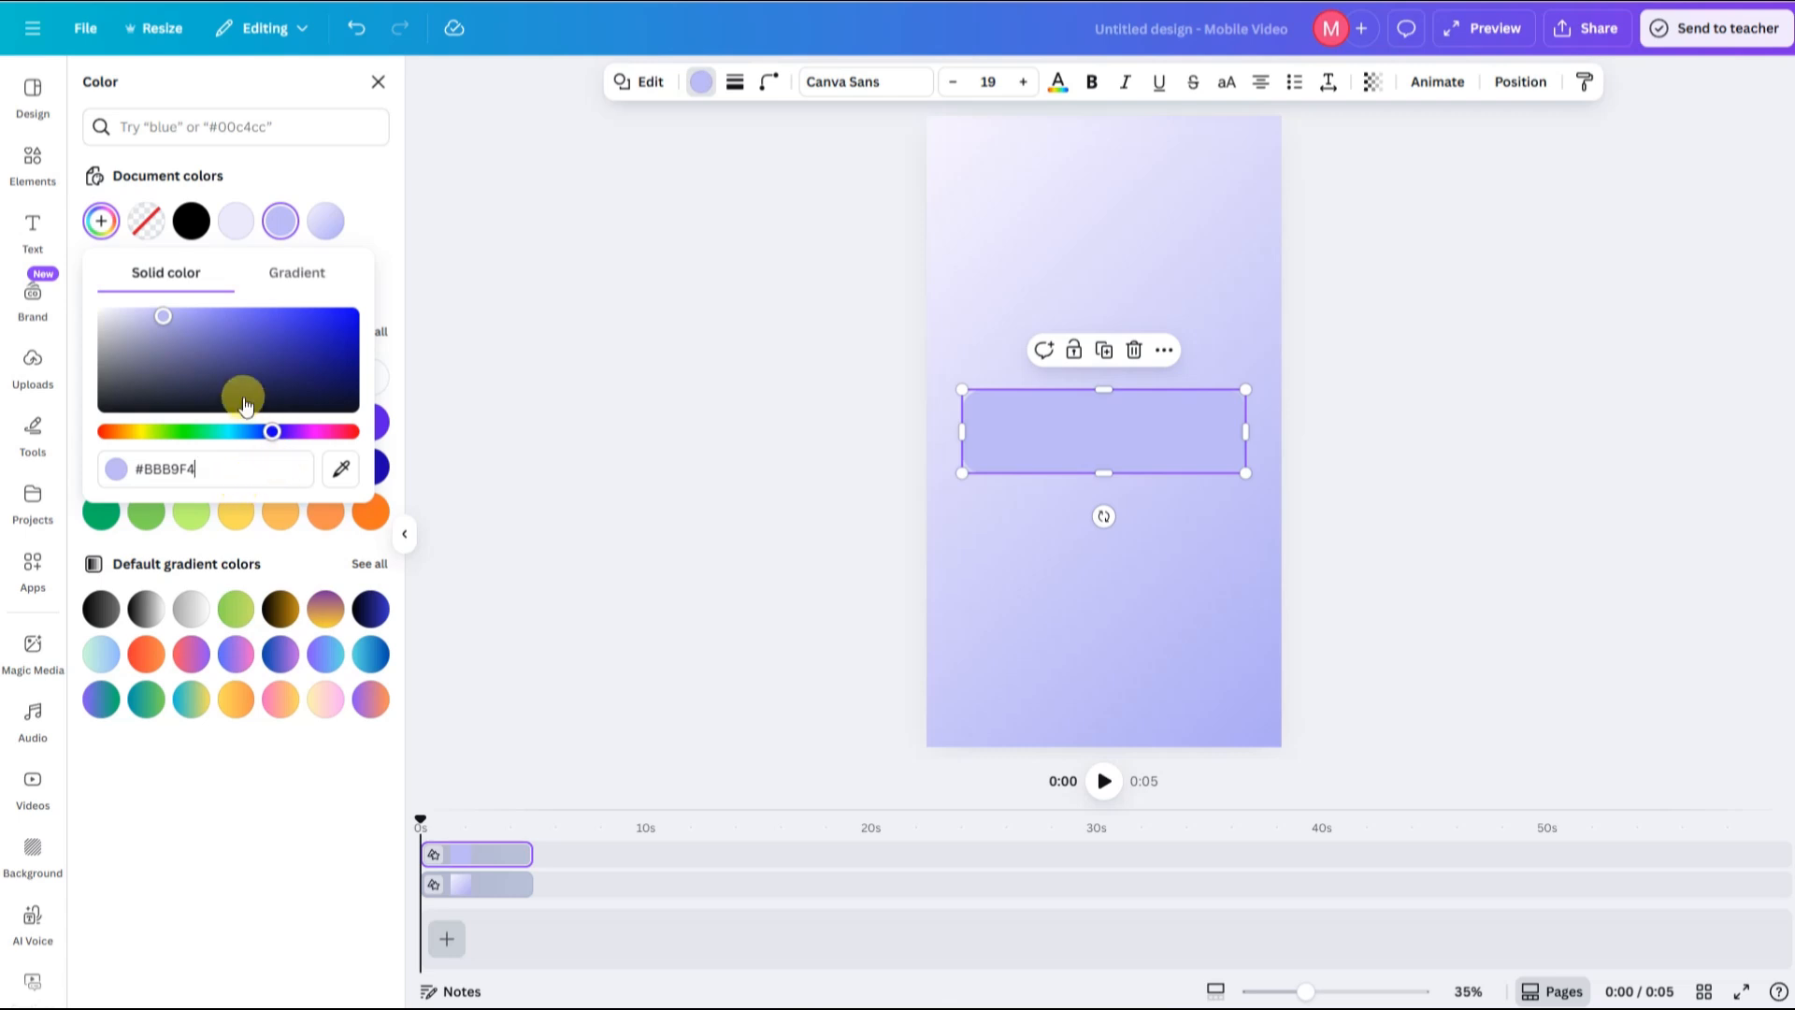
Give the rounded rectangle a solid outline with stroke weight 4 and color #6E6599
{"action": "left_click", "coordinate": [736, 82]}
{"action": "left_click", "coordinate": [685, 138]}
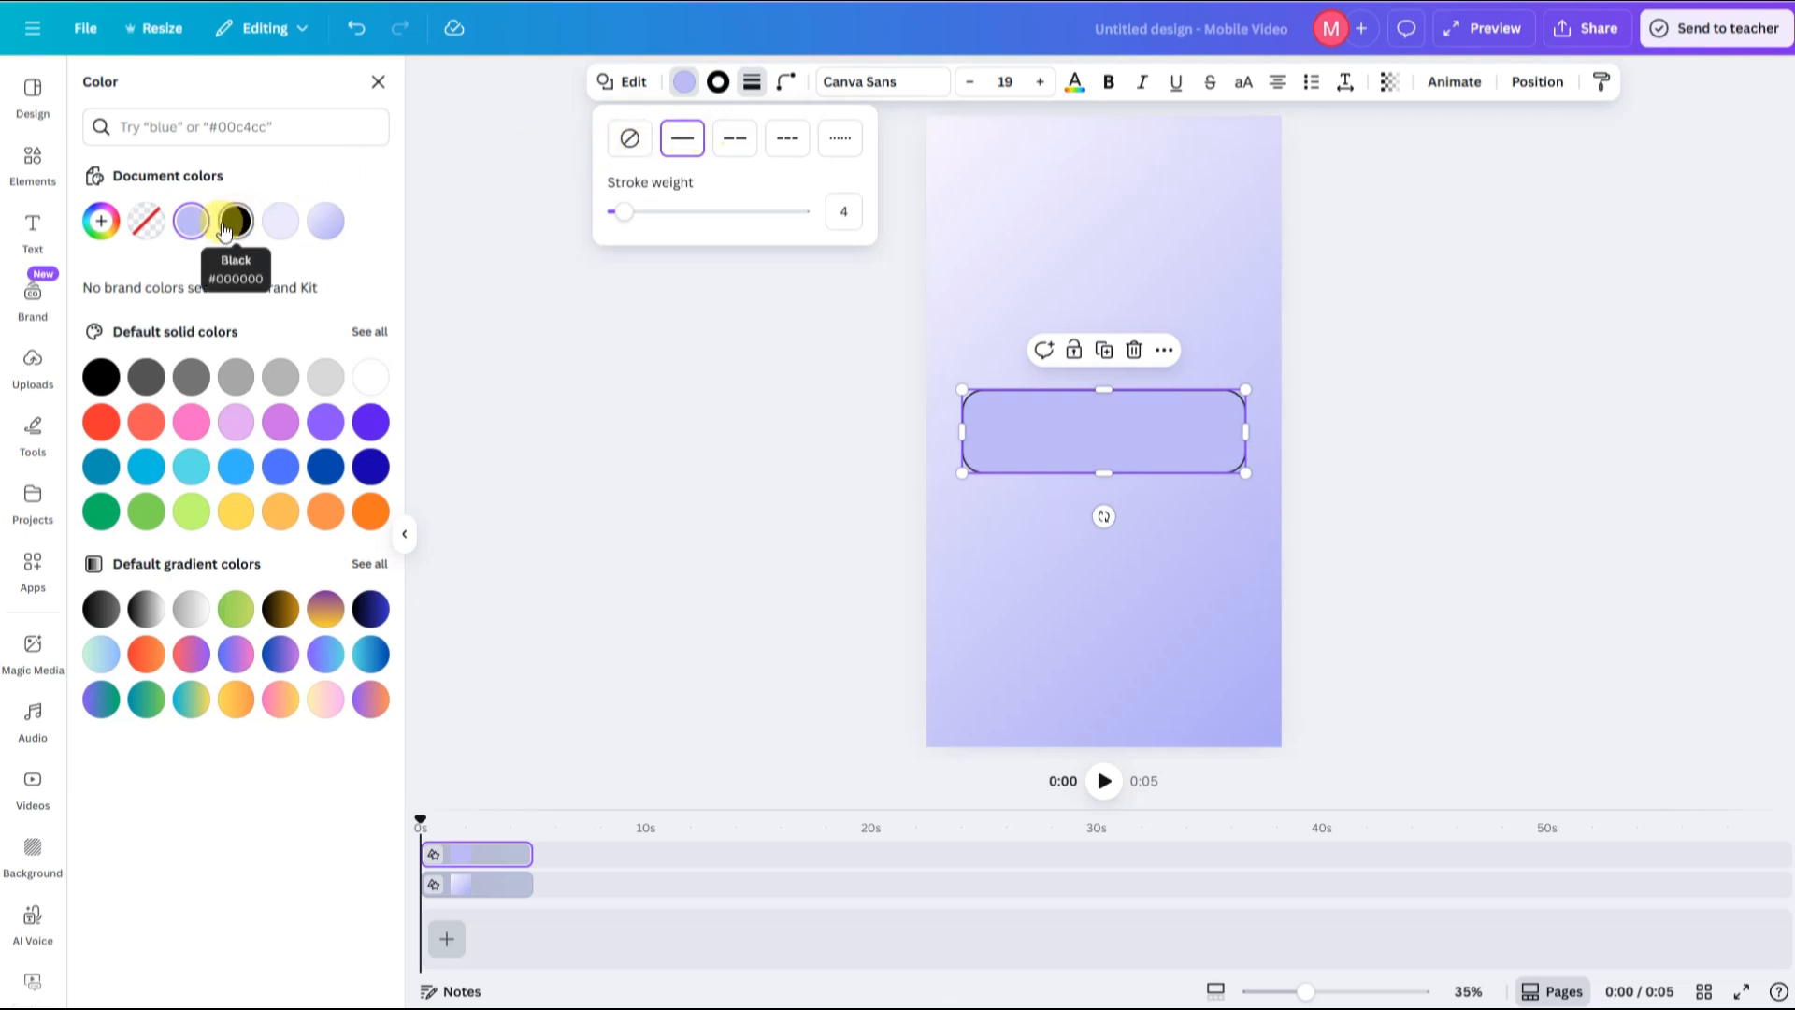
{"action": "left_click", "coordinate": [715, 93]}
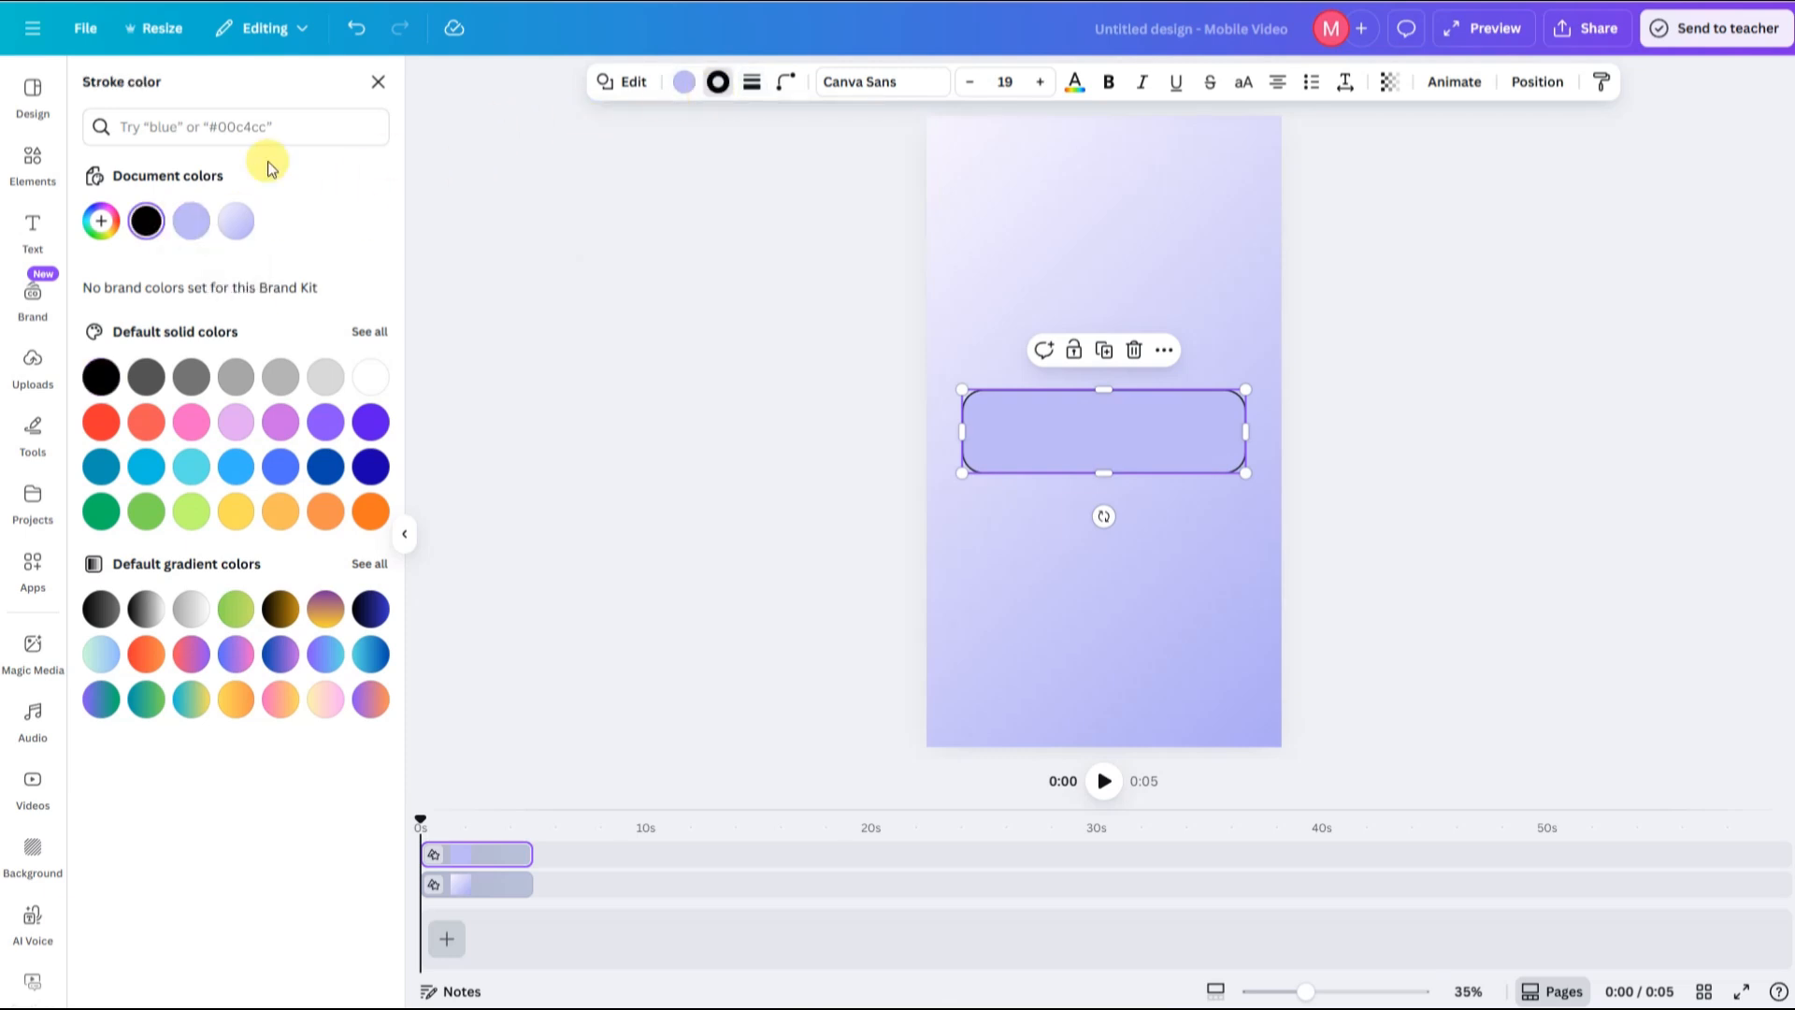
{"action": "left_click", "coordinate": [150, 232]}
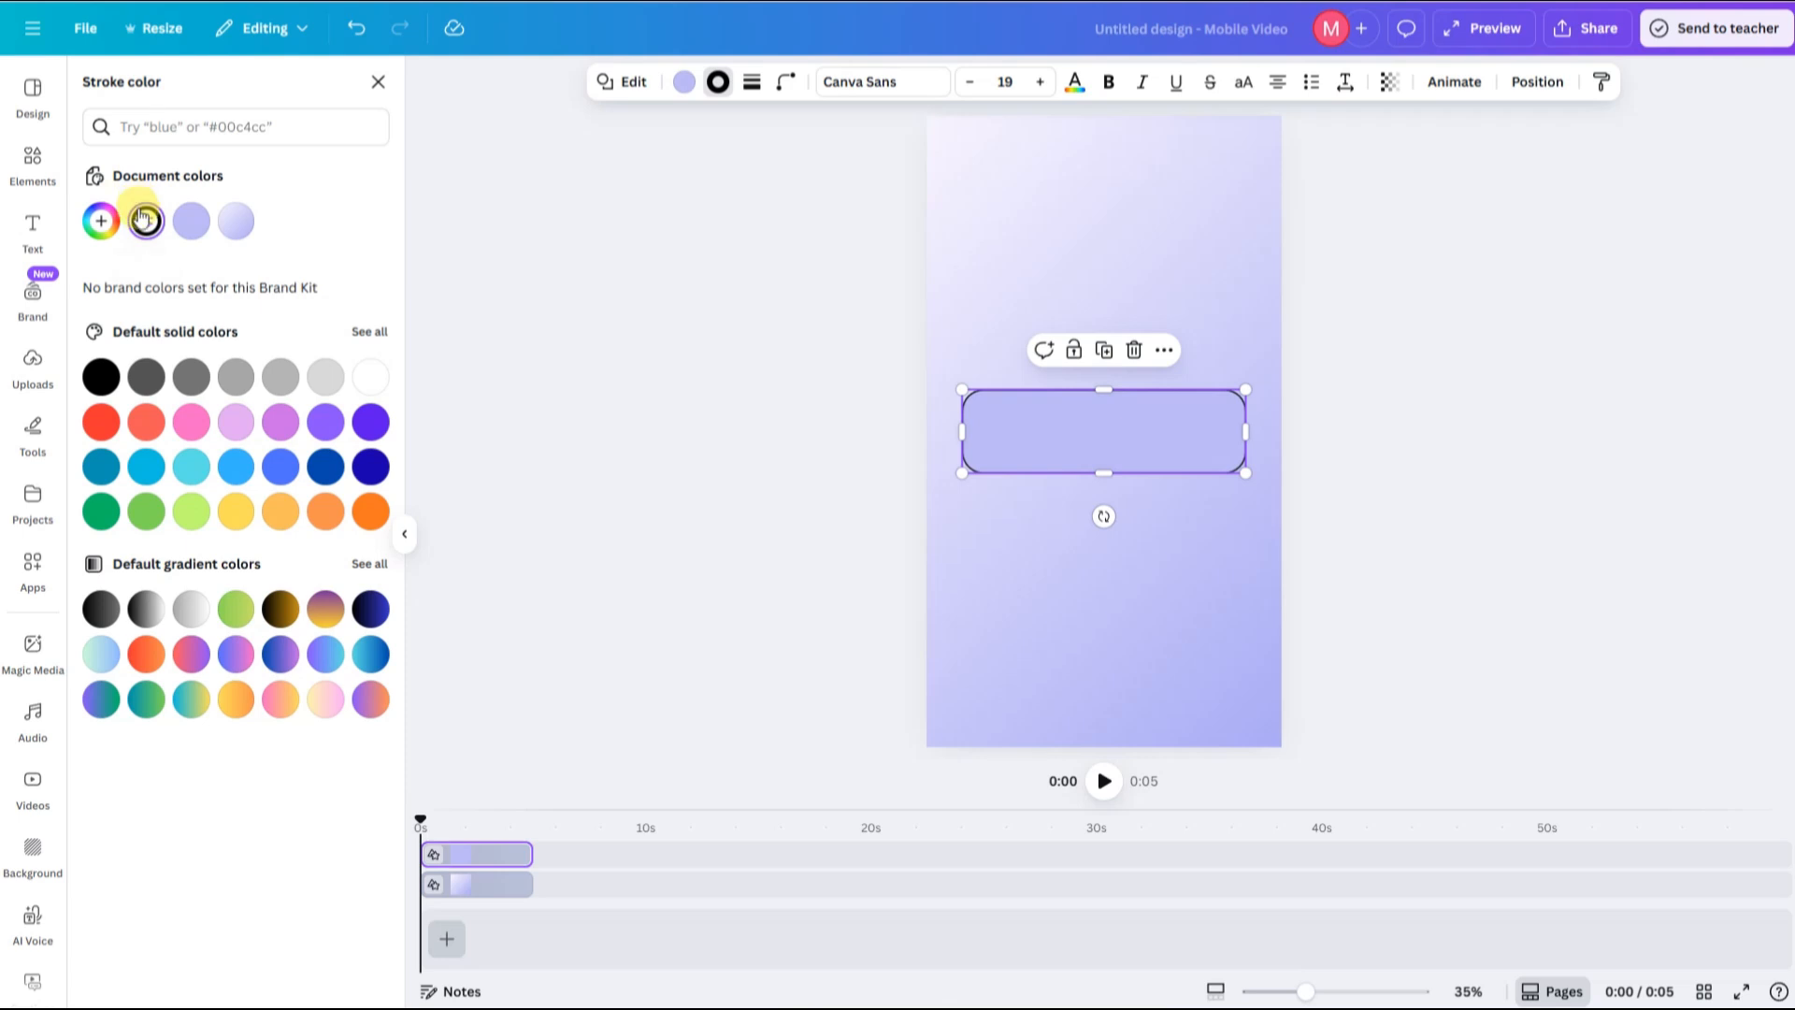
{"action": "left_click", "coordinate": [142, 217]}
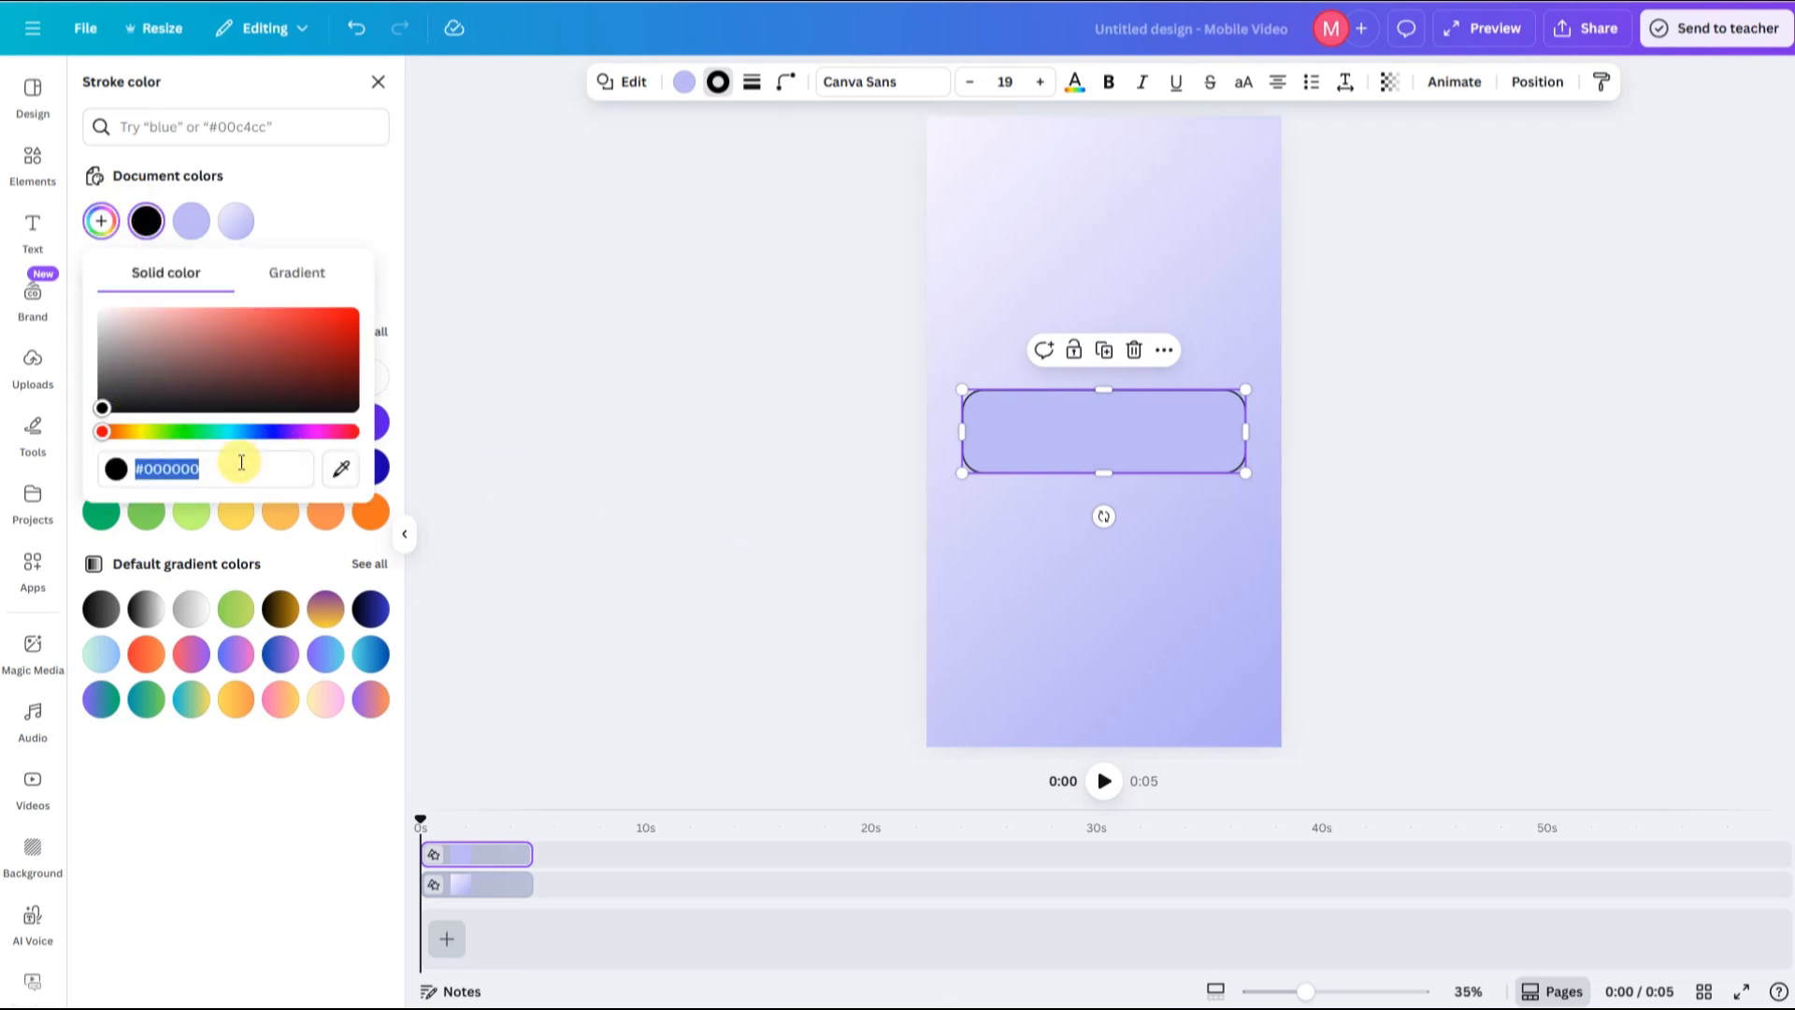
{"action": "type", "text": "#6E6599"}
{"action": "left_click", "coordinate": [289, 518]}
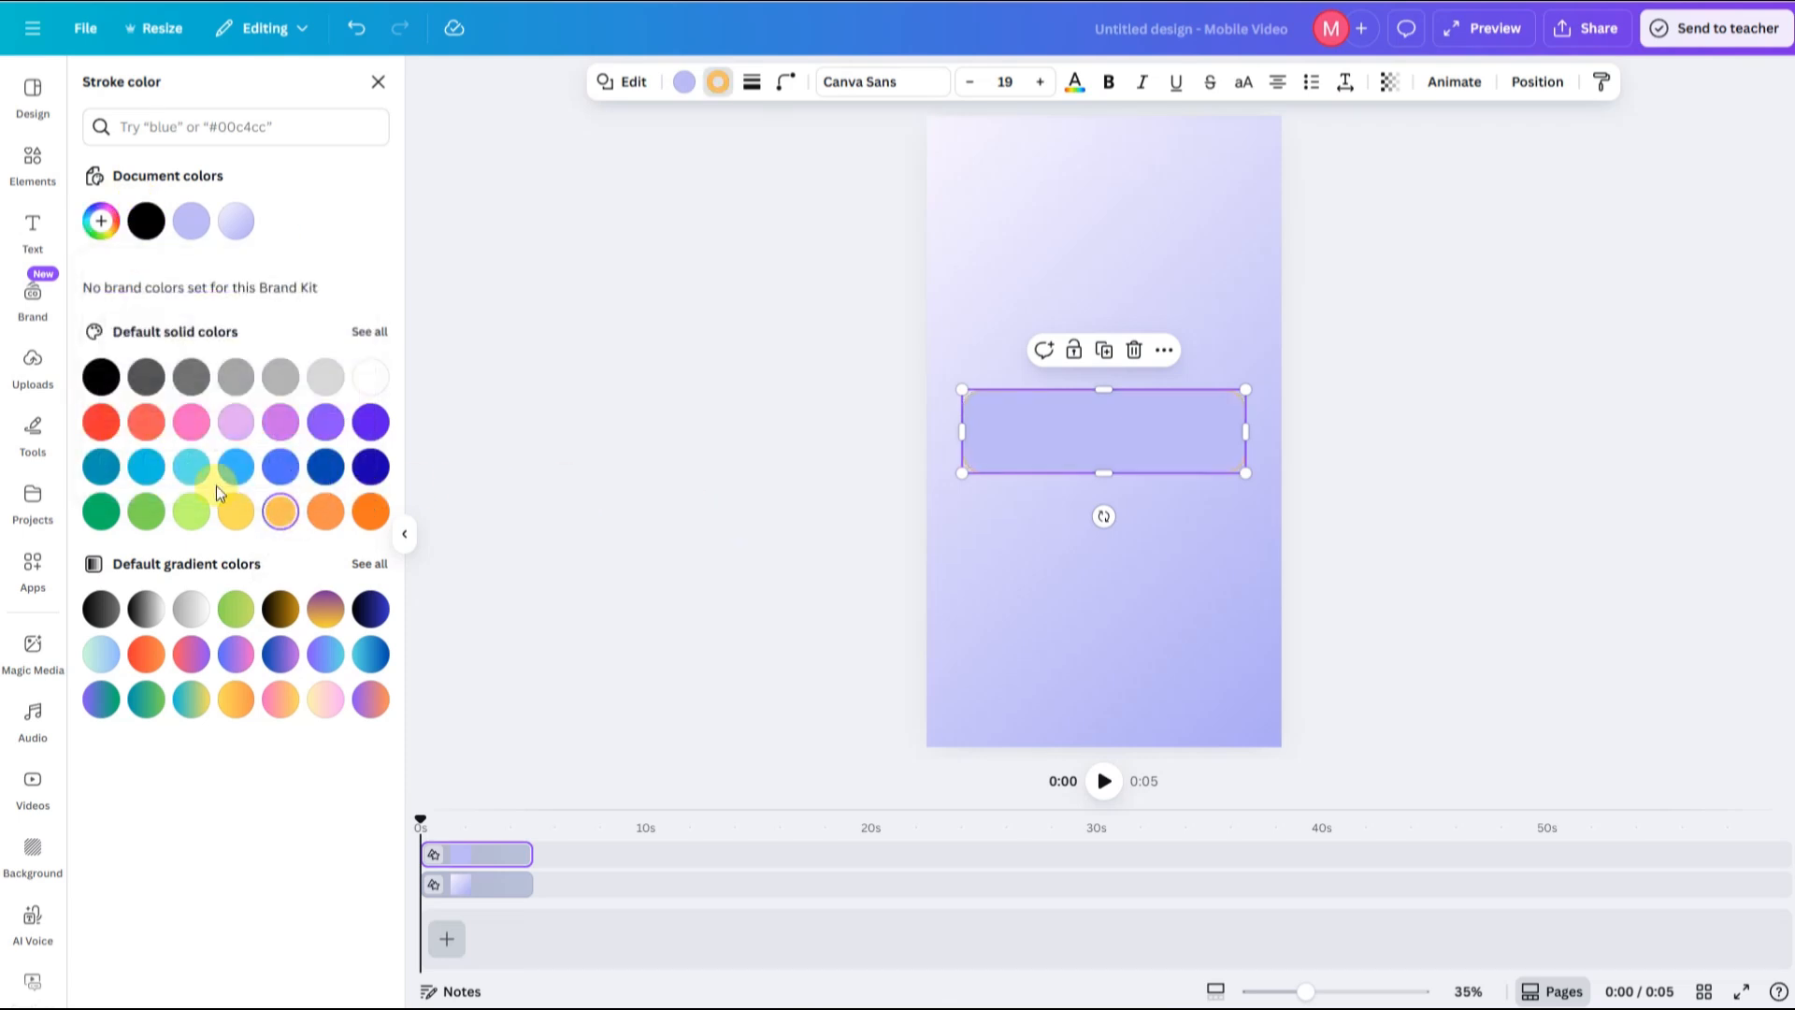
{"action": "left_click", "coordinate": [152, 229]}
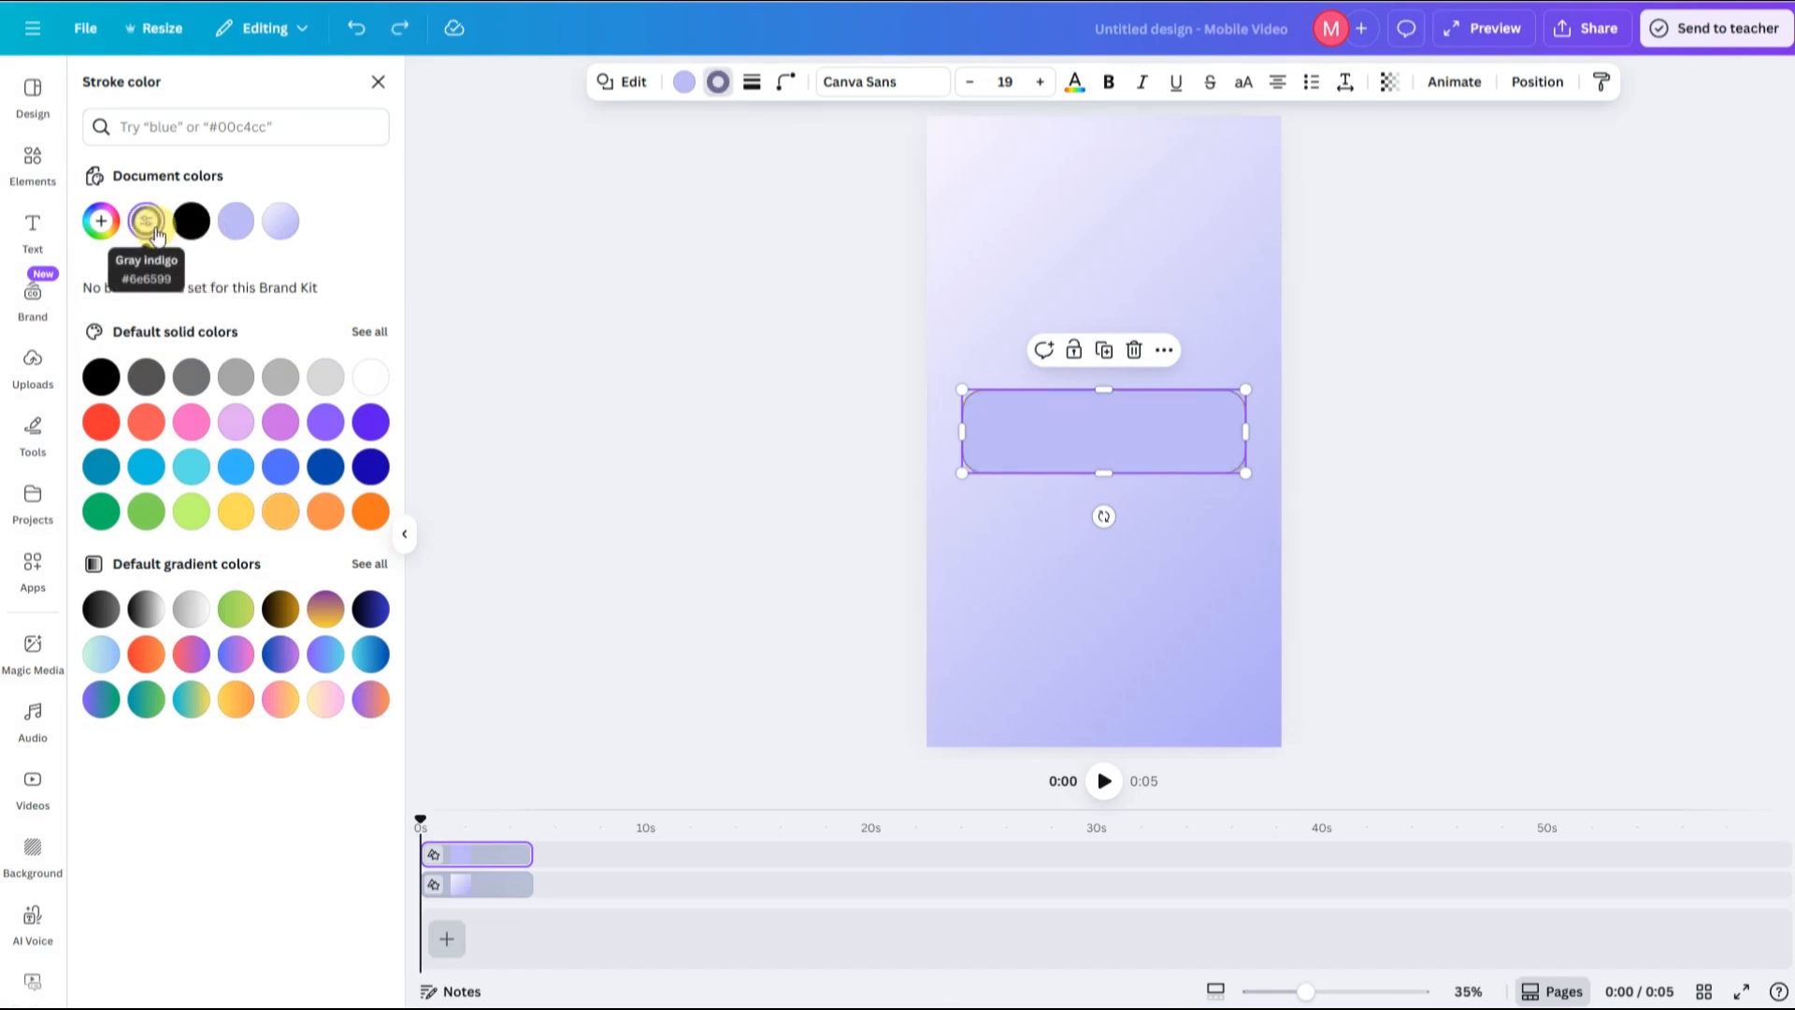
{"action": "left_click", "coordinate": [148, 225]}
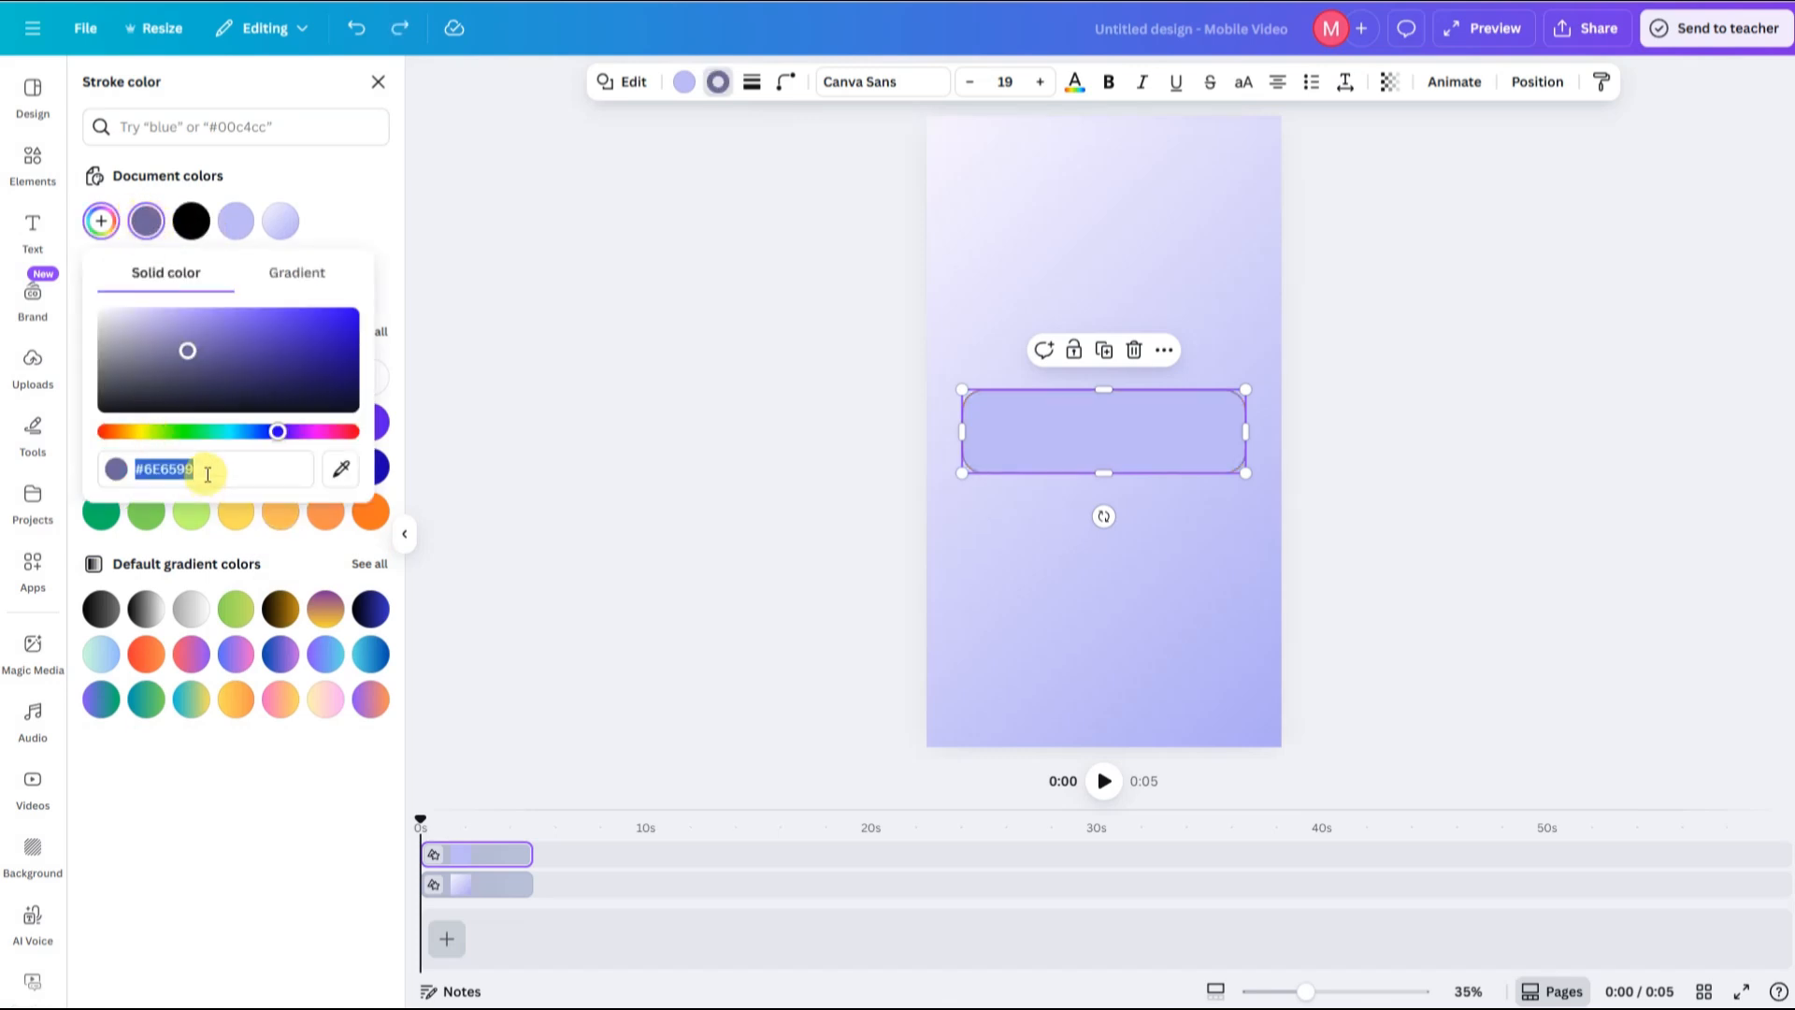
{"action": "left_click", "coordinate": [345, 223]}
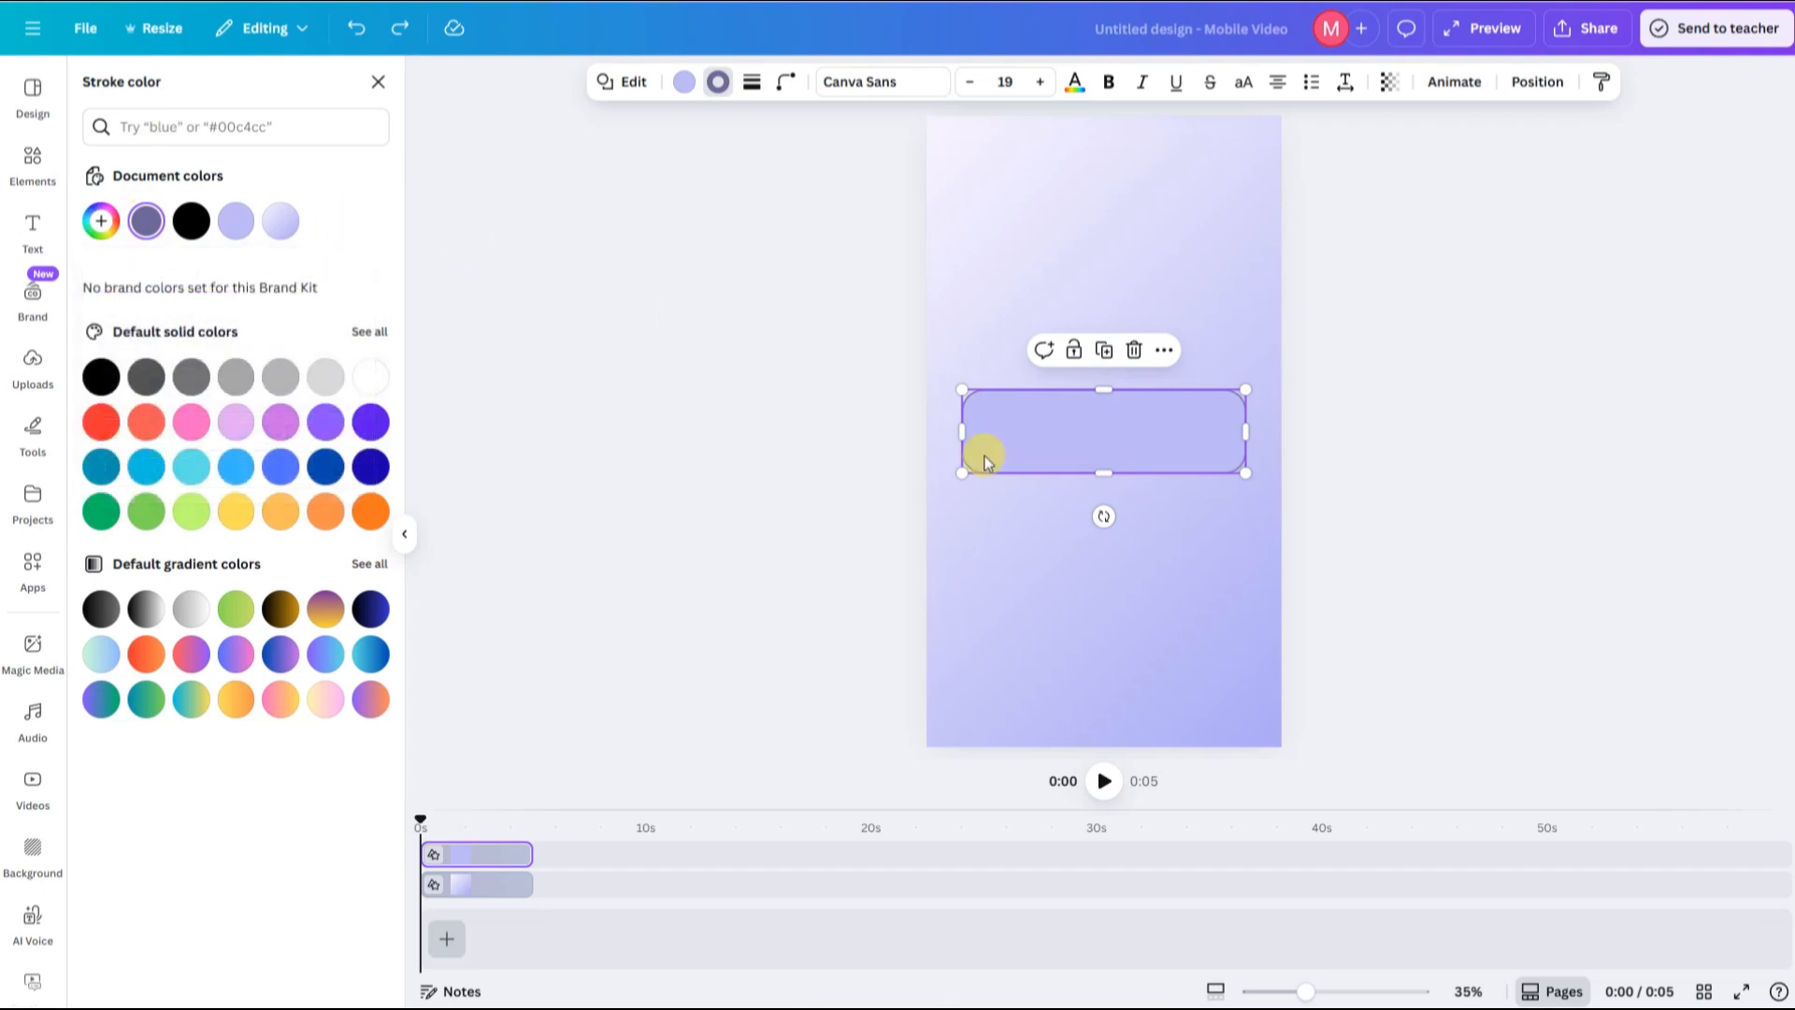
{"action": "left_click", "coordinate": [1104, 557]}
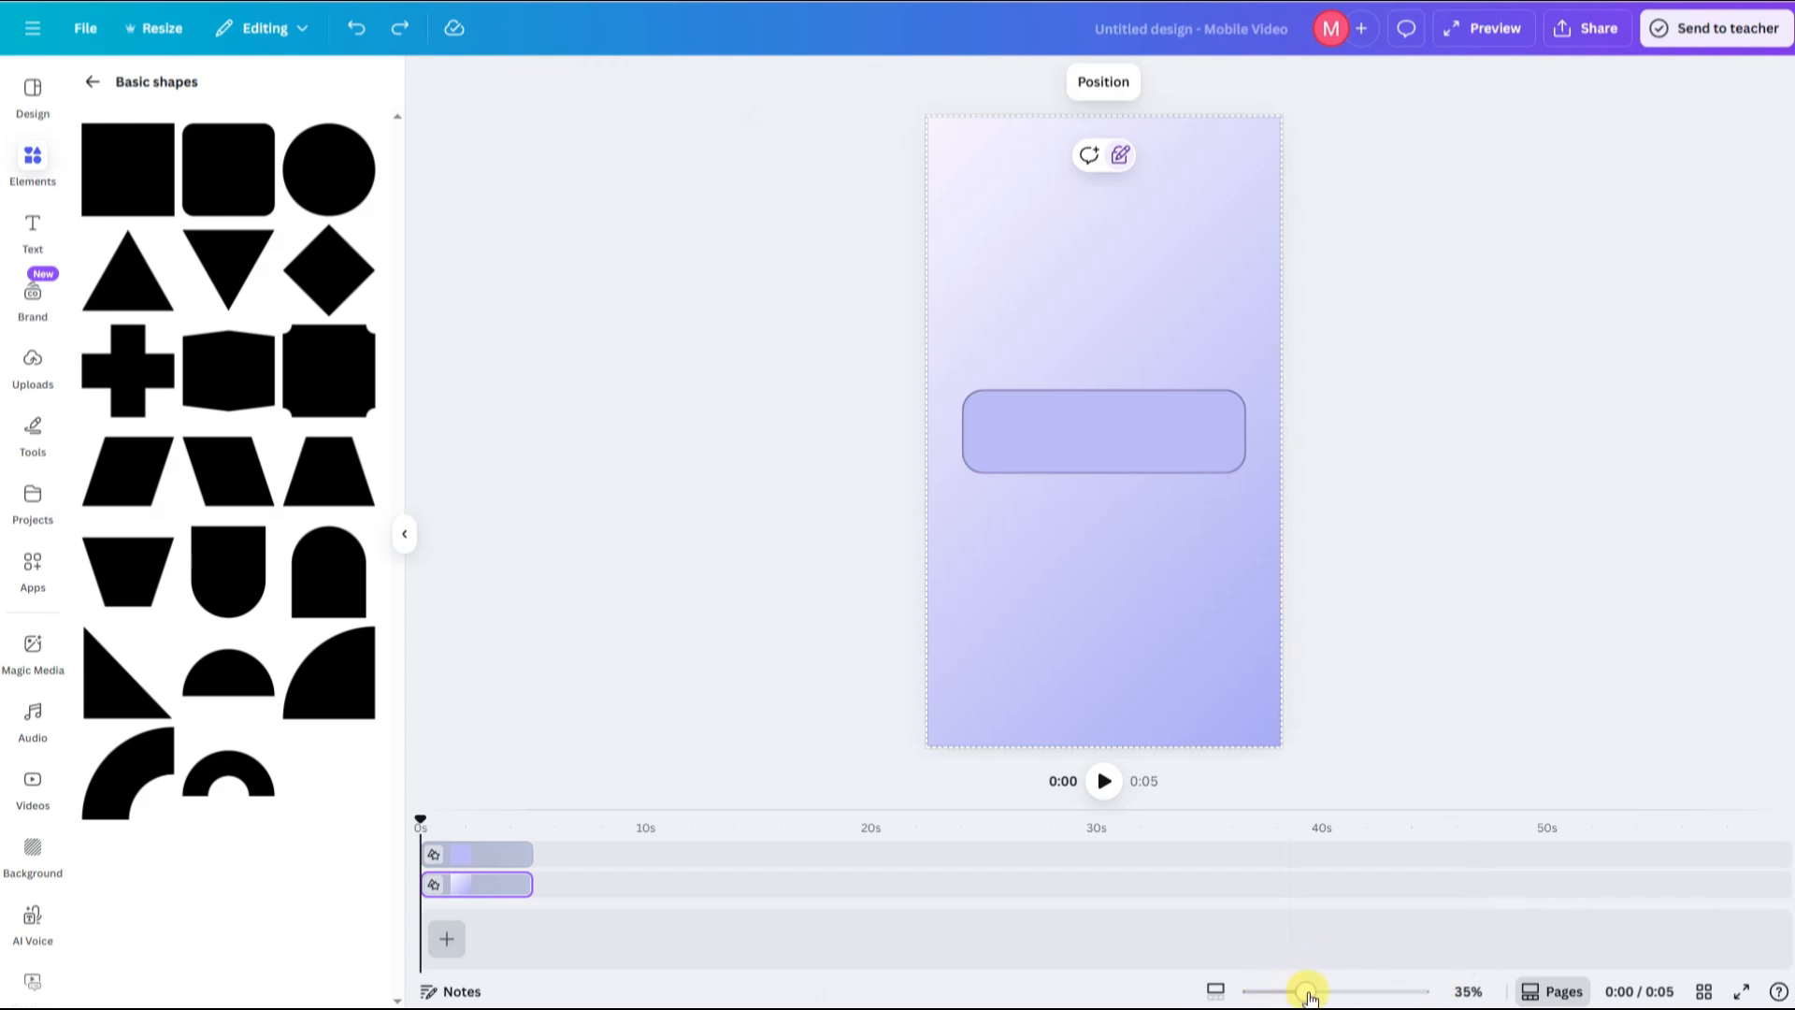
Add a circle at the center of the rounded rectangle and shrink it to fit within the rectangle's height
{"action": "left_click_drag", "start_coordinate": [1308, 997], "coordinate": [1334, 998]}
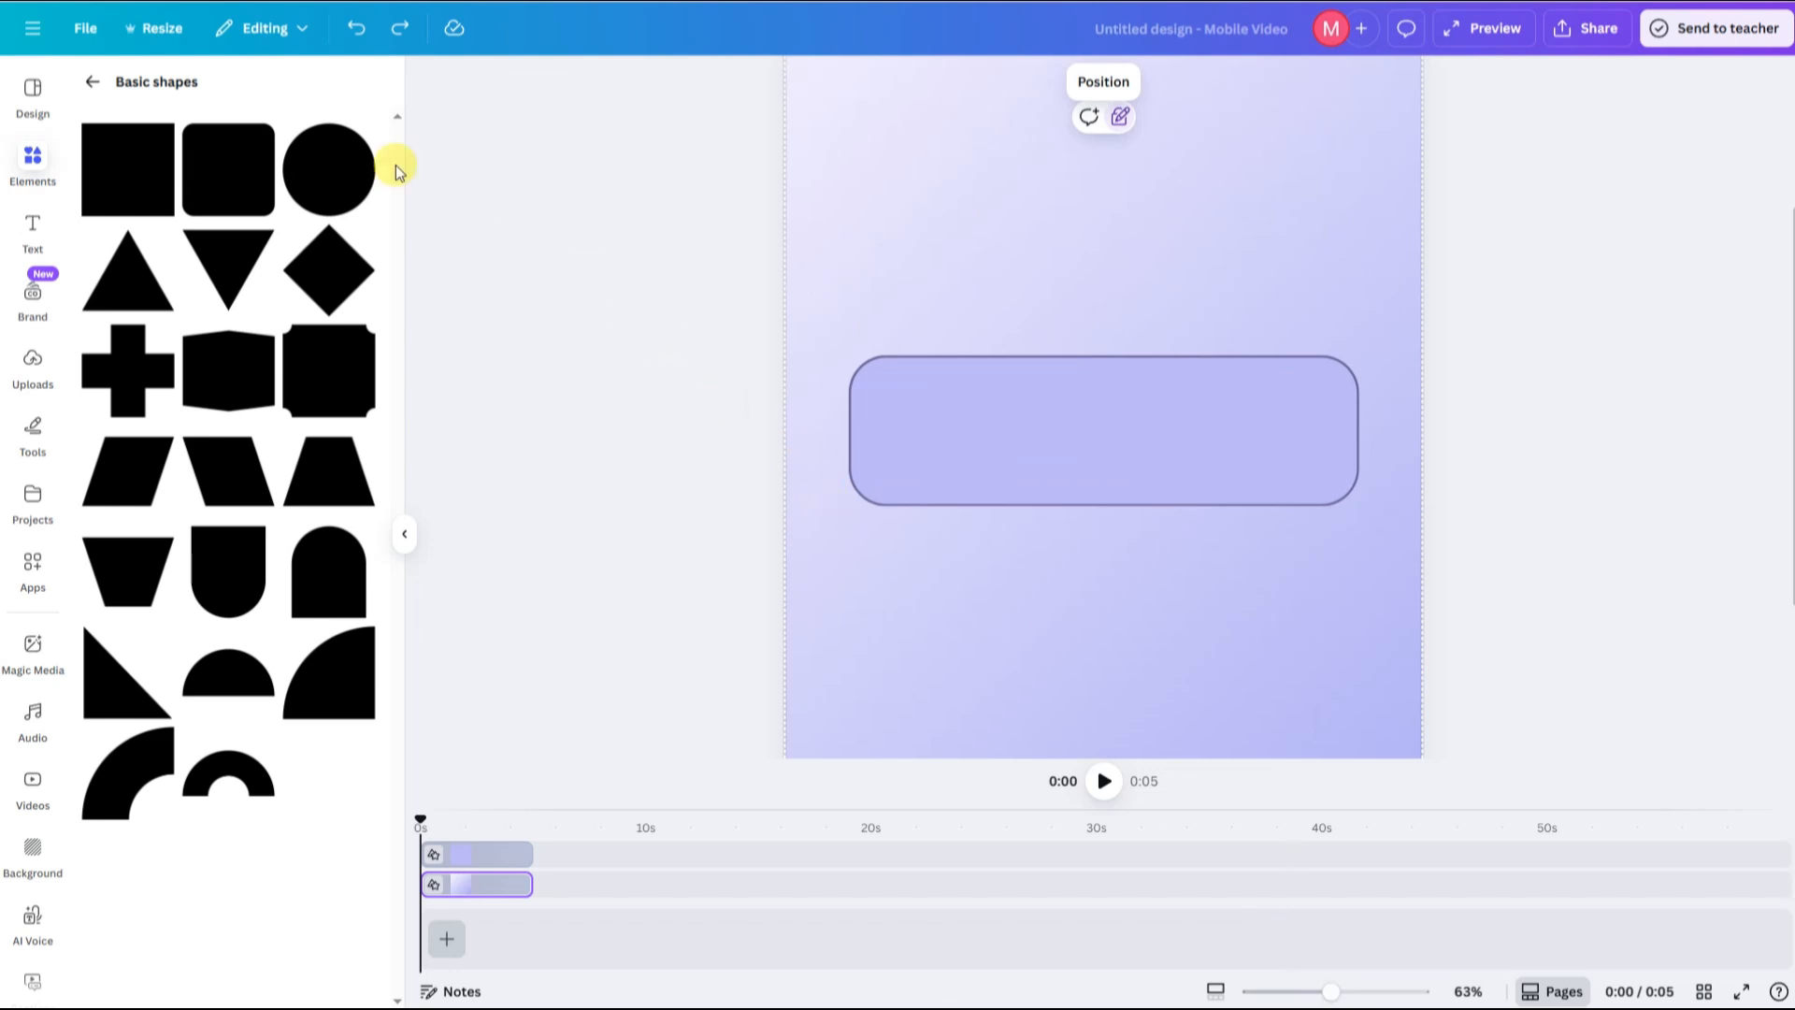
{"action": "left_click", "coordinate": [327, 177]}
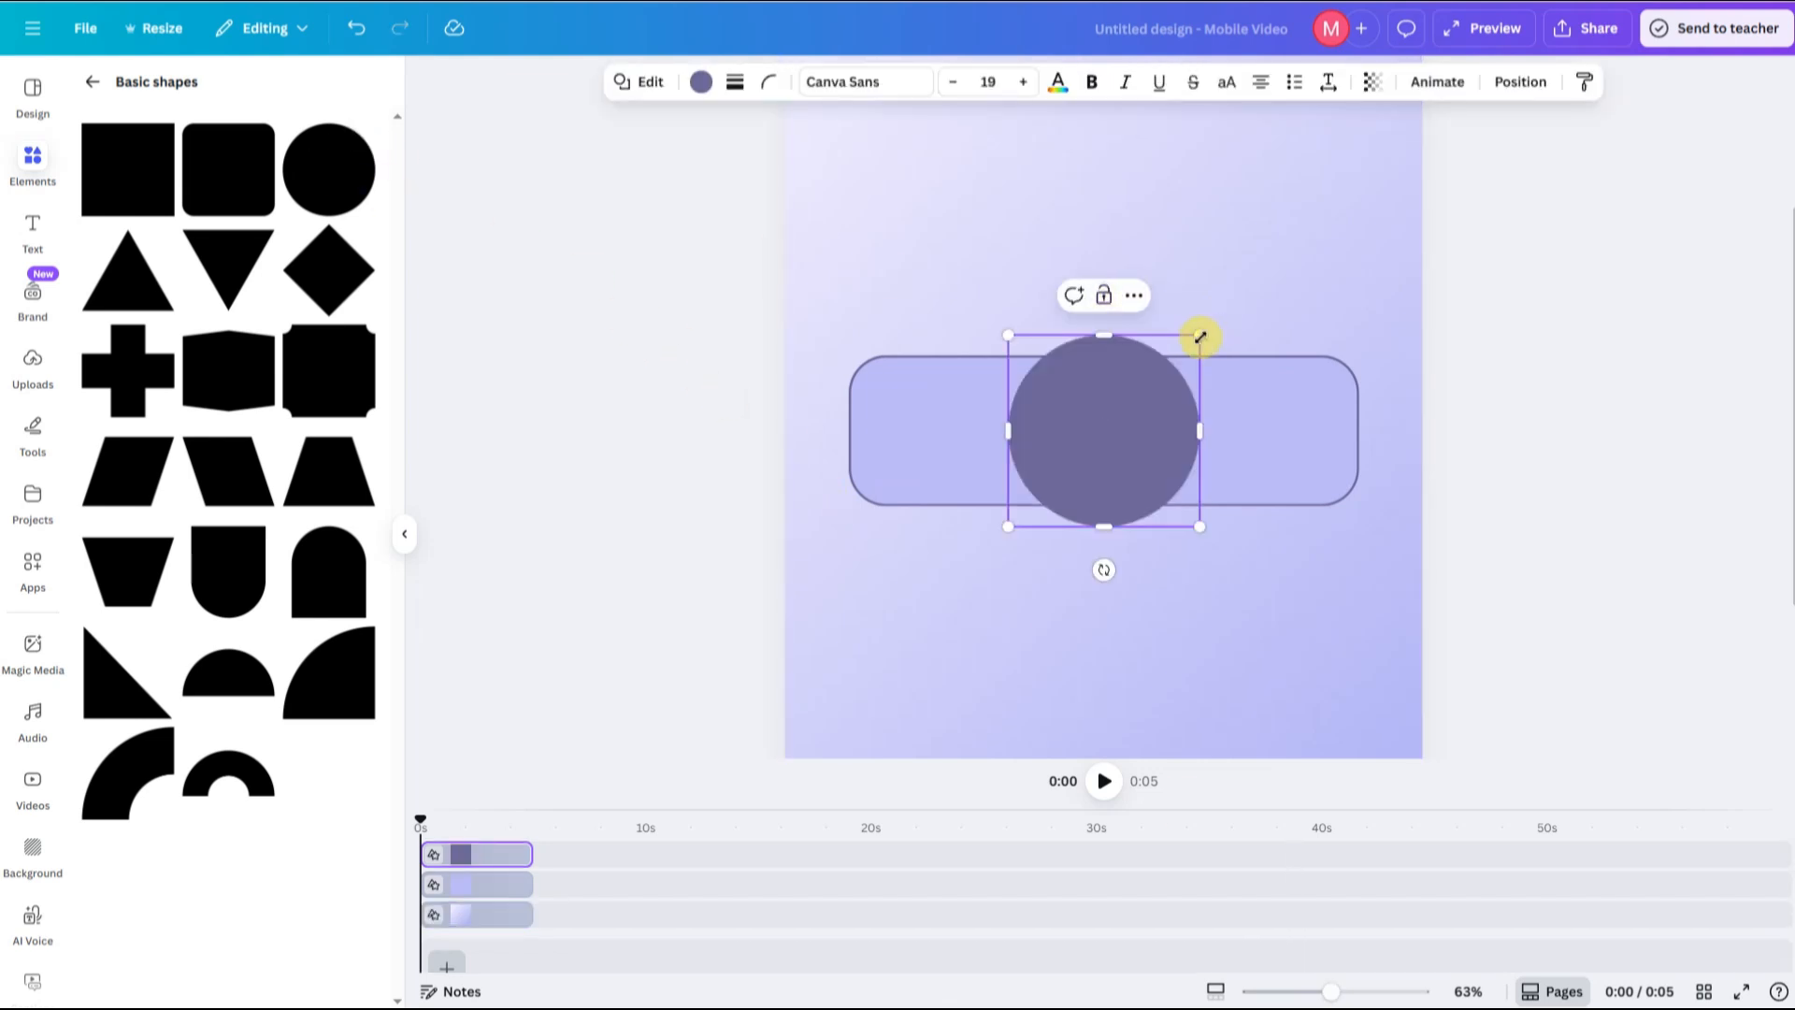
{"action": "left_click_drag", "start_coordinate": [1197, 337], "coordinate": [1147, 409]}
Fill the circle with a radial gradient from its upper-left corner, using #BAB9D8 as first color and #592FE4 as second
{"action": "left_click", "coordinate": [701, 81]}
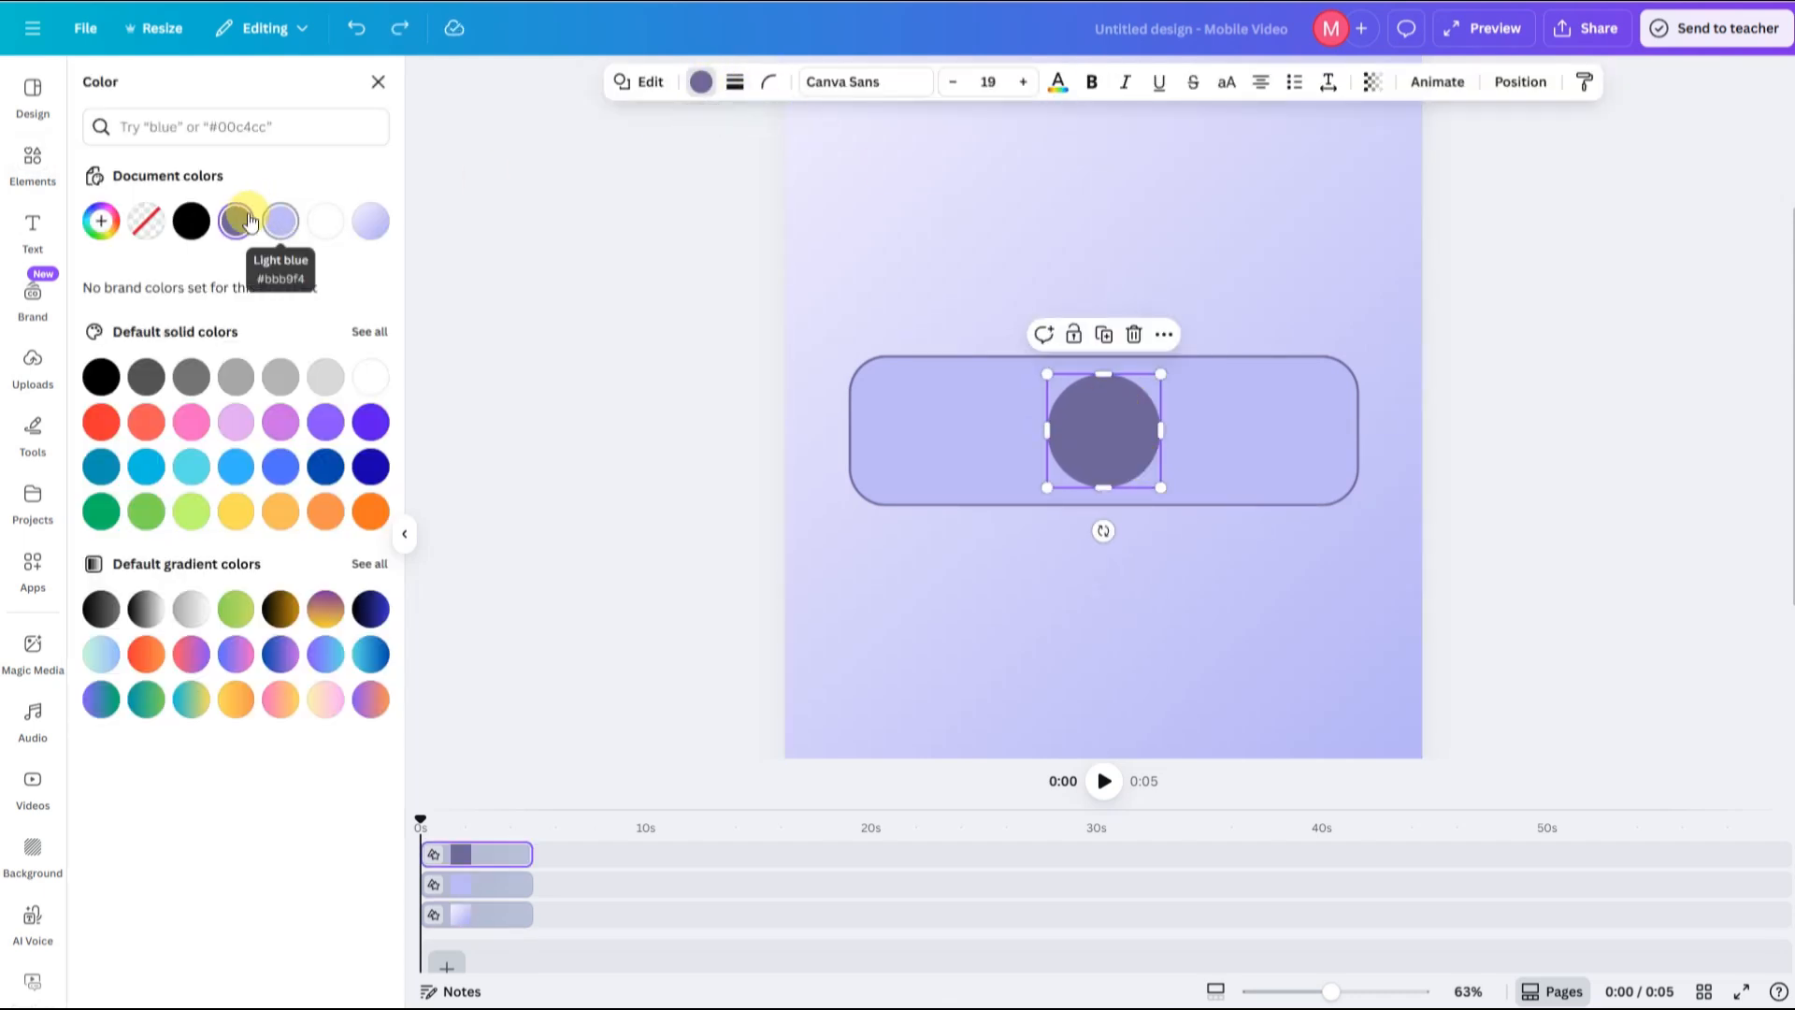
{"action": "left_click", "coordinate": [235, 221]}
{"action": "left_click", "coordinate": [293, 272]}
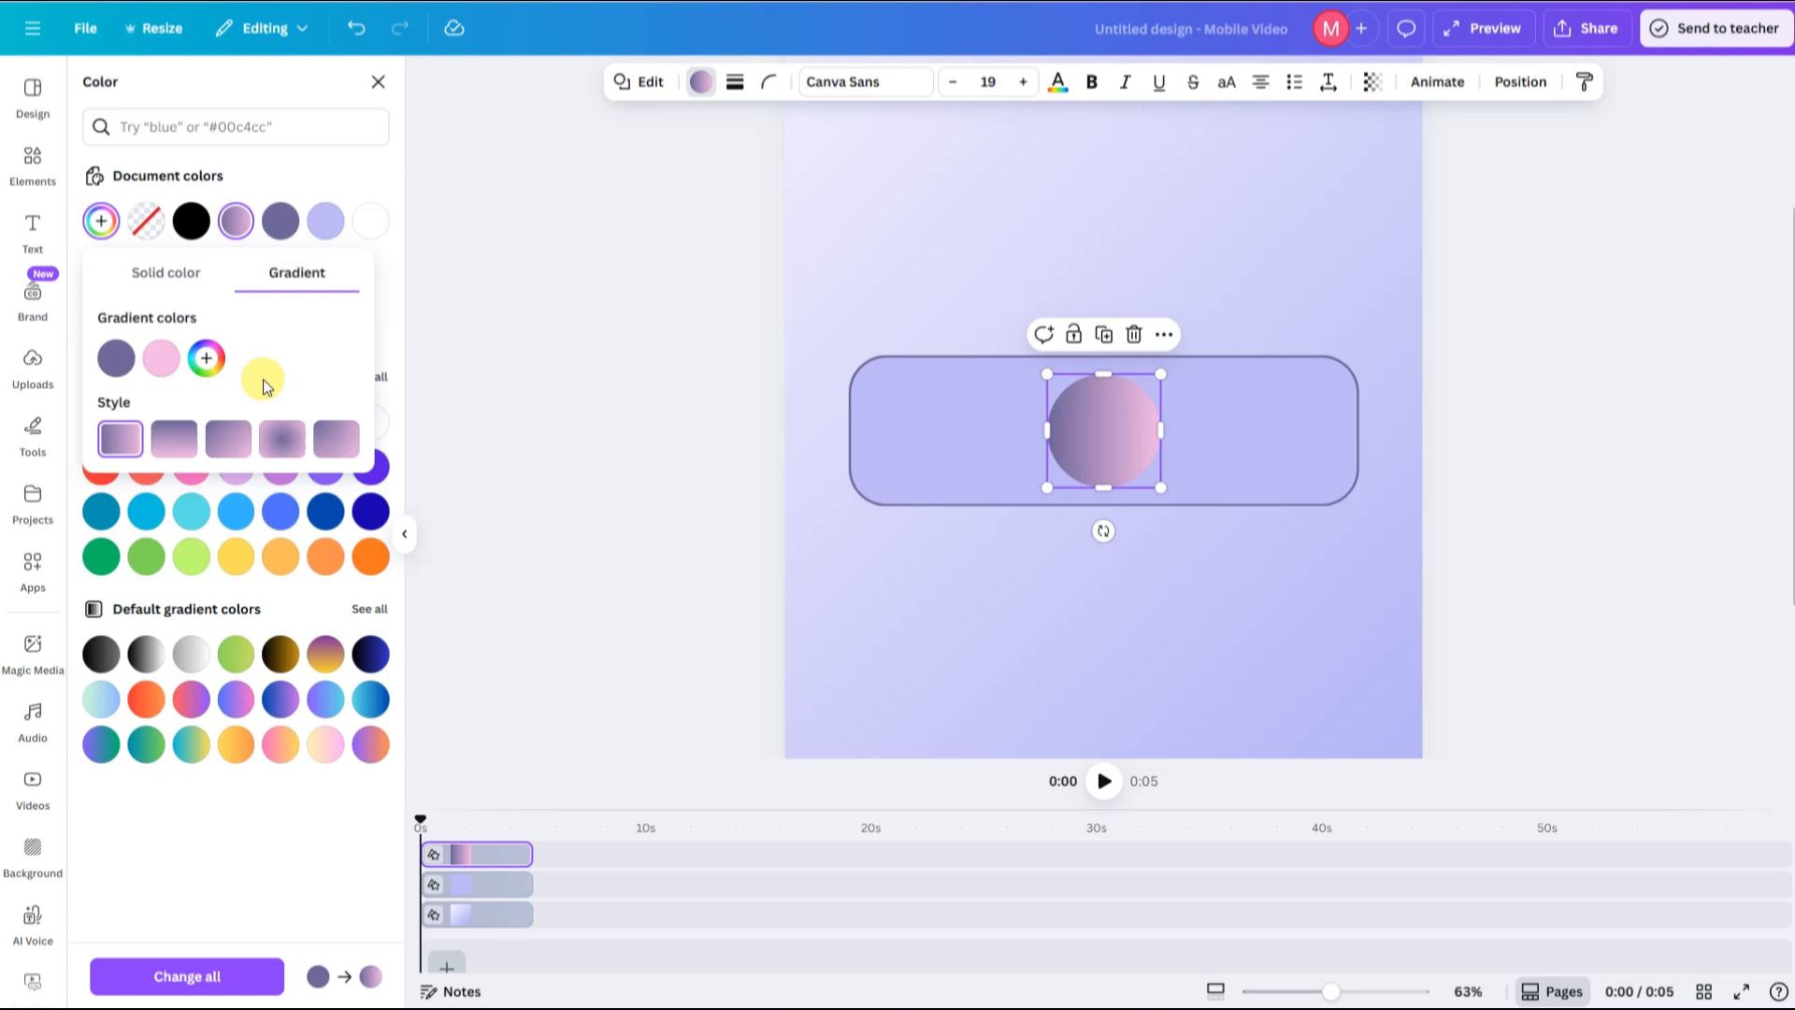
{"action": "left_click", "coordinate": [117, 360]}
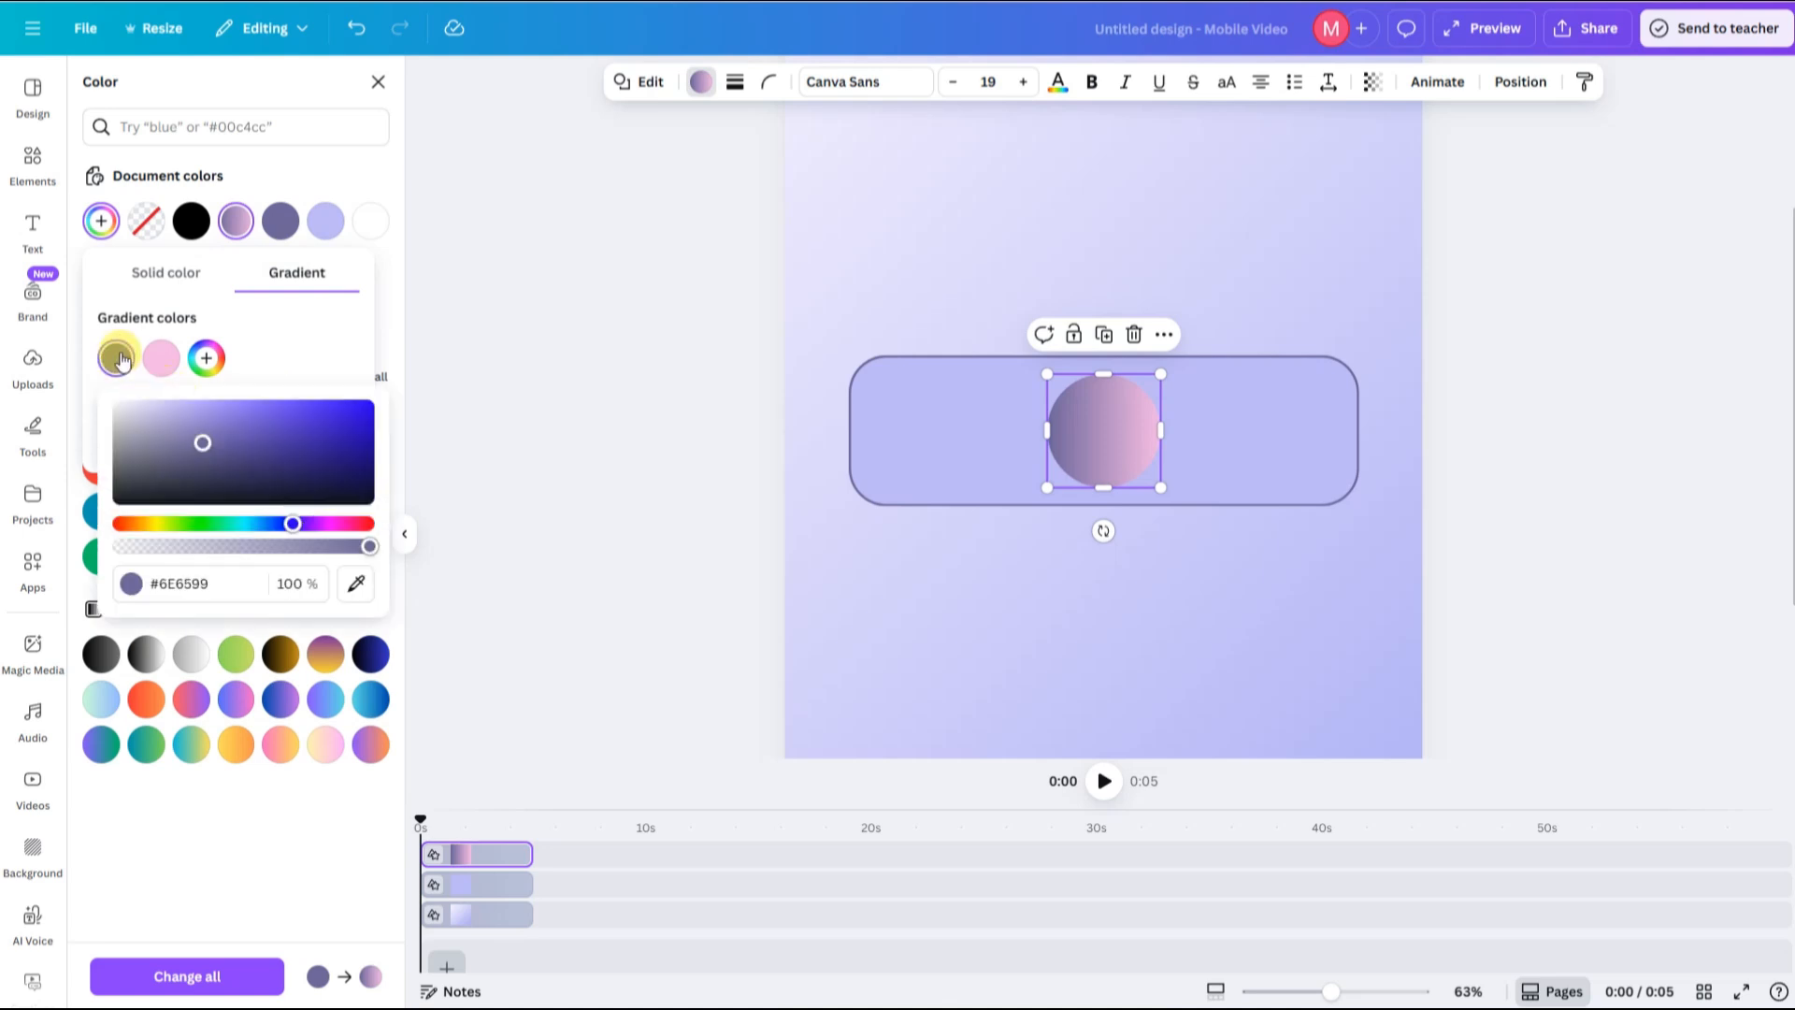
{"action": "left_click", "coordinate": [237, 576]}
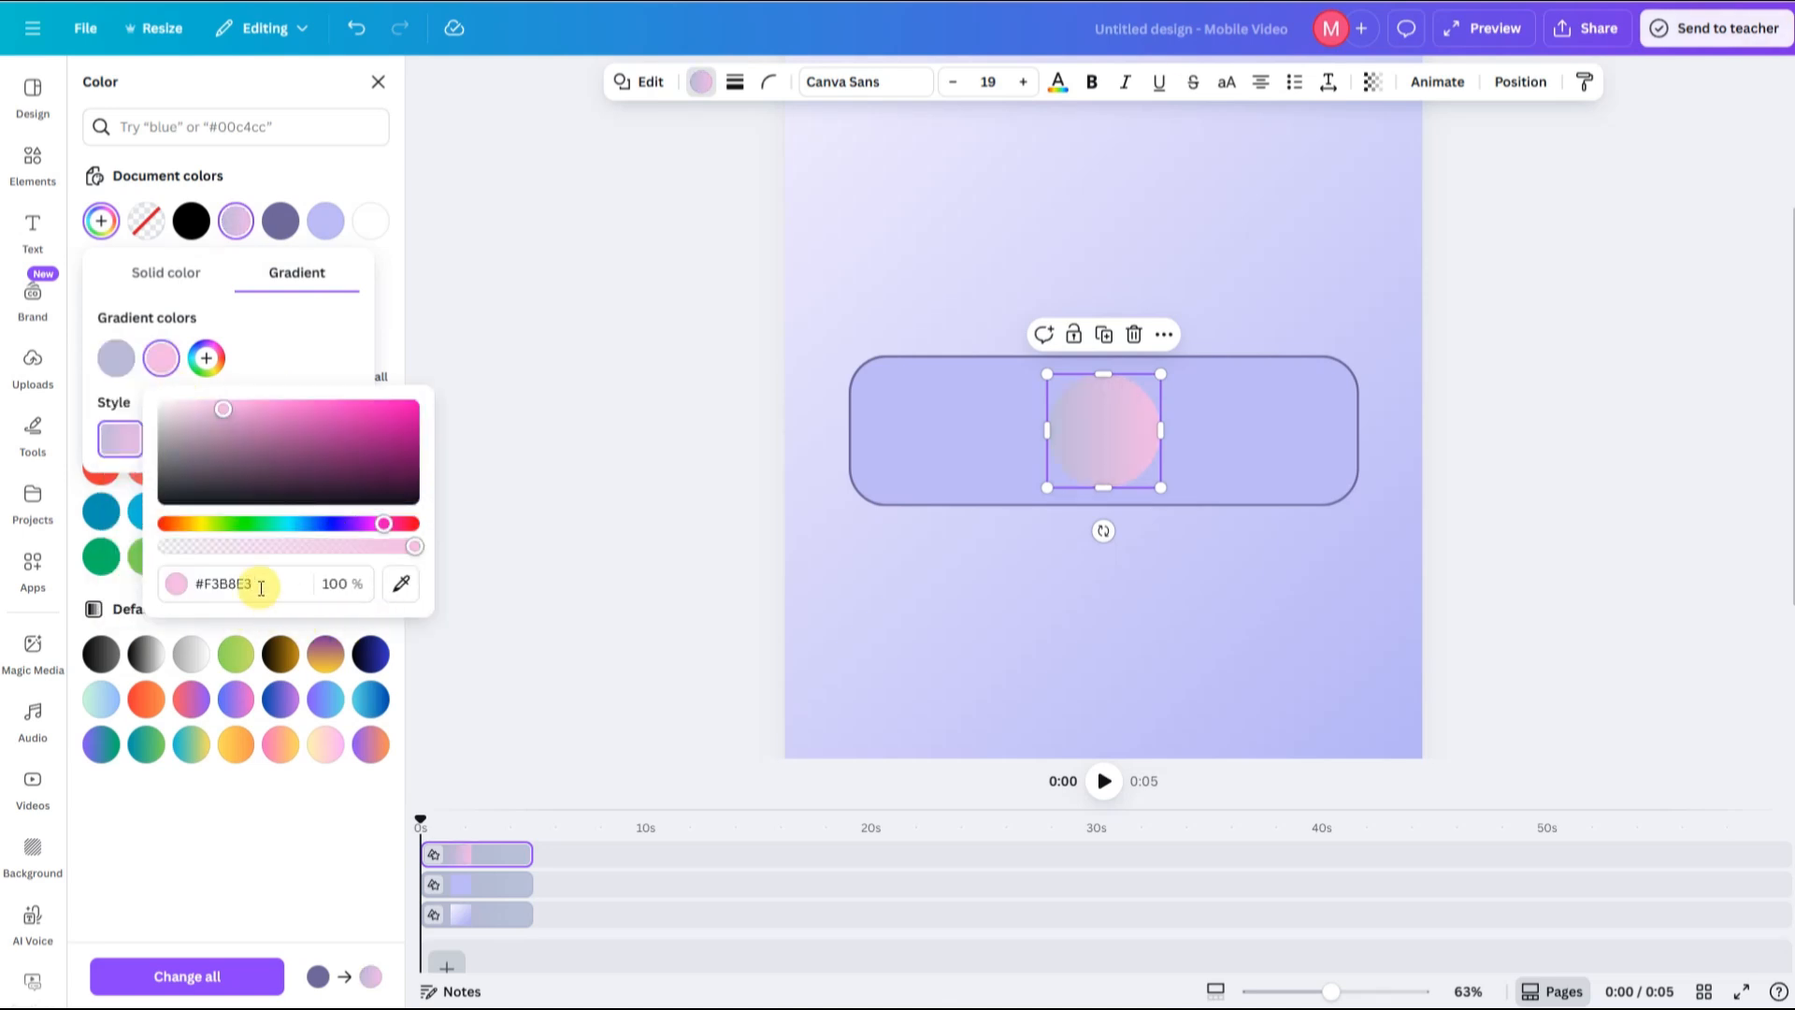
{"action": "type", "text": "#592FE4"}
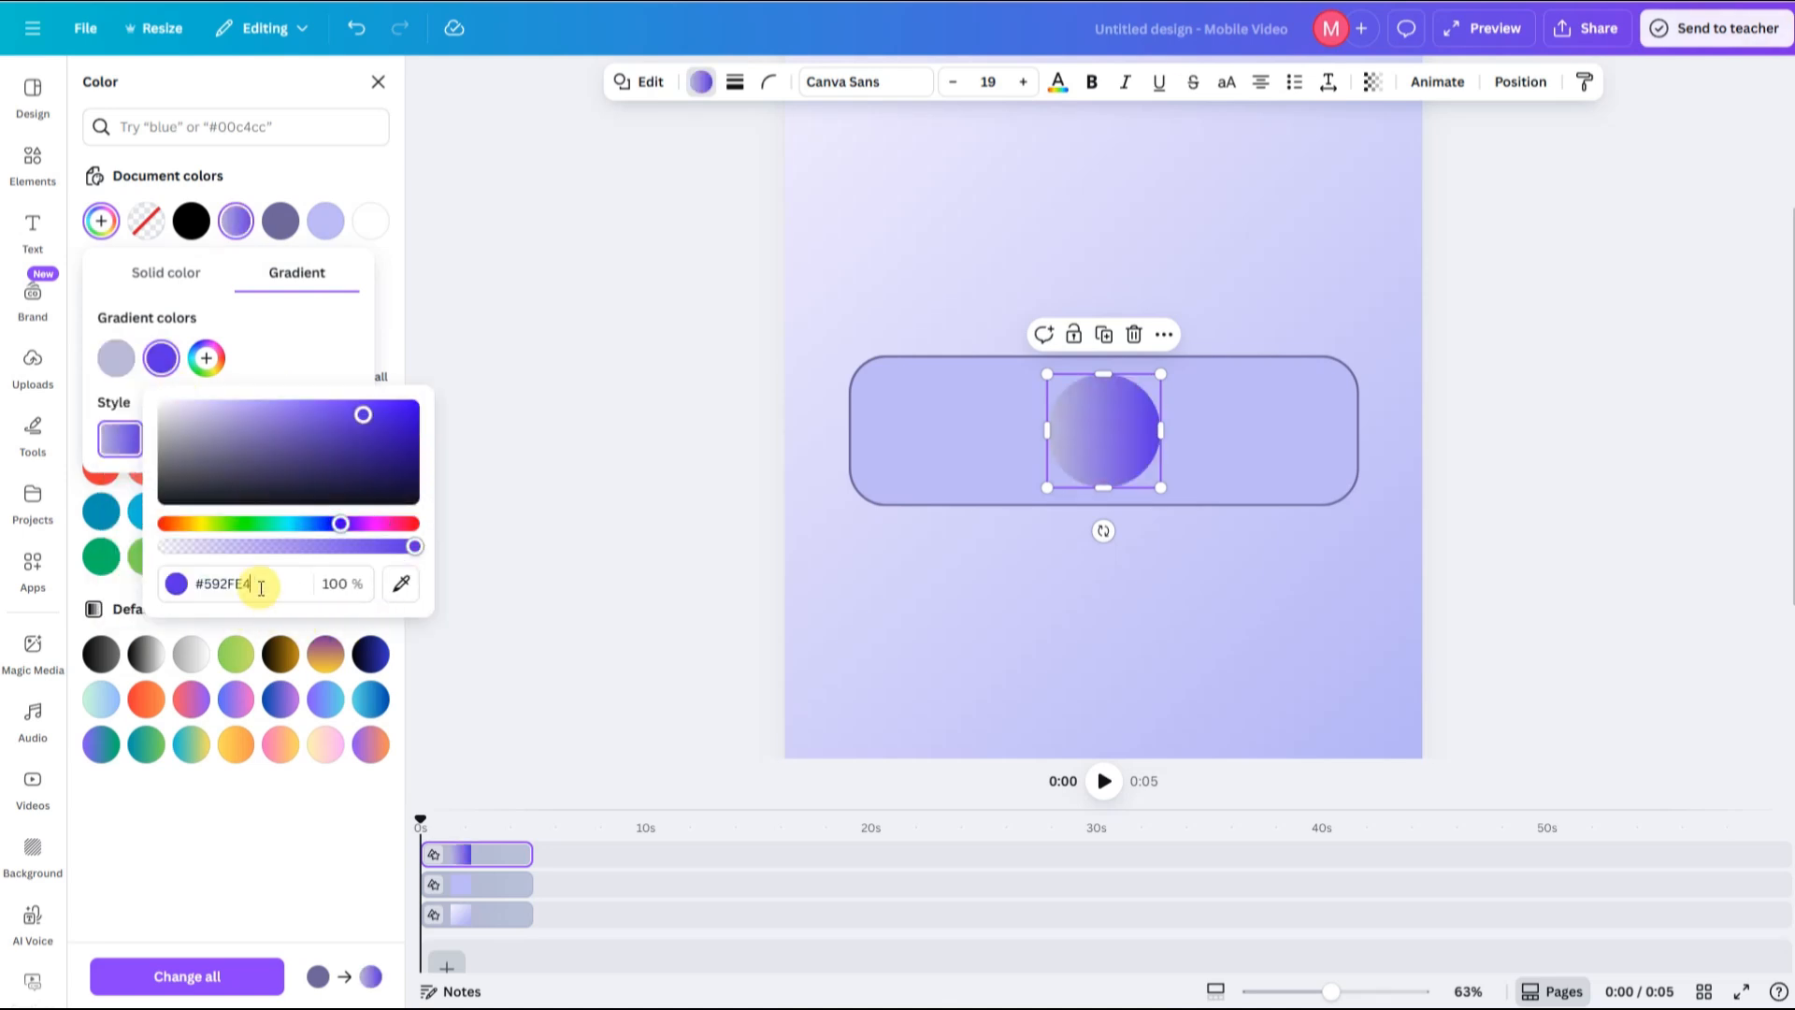
{"action": "left_click", "coordinate": [274, 371]}
{"action": "left_click", "coordinate": [339, 438]}
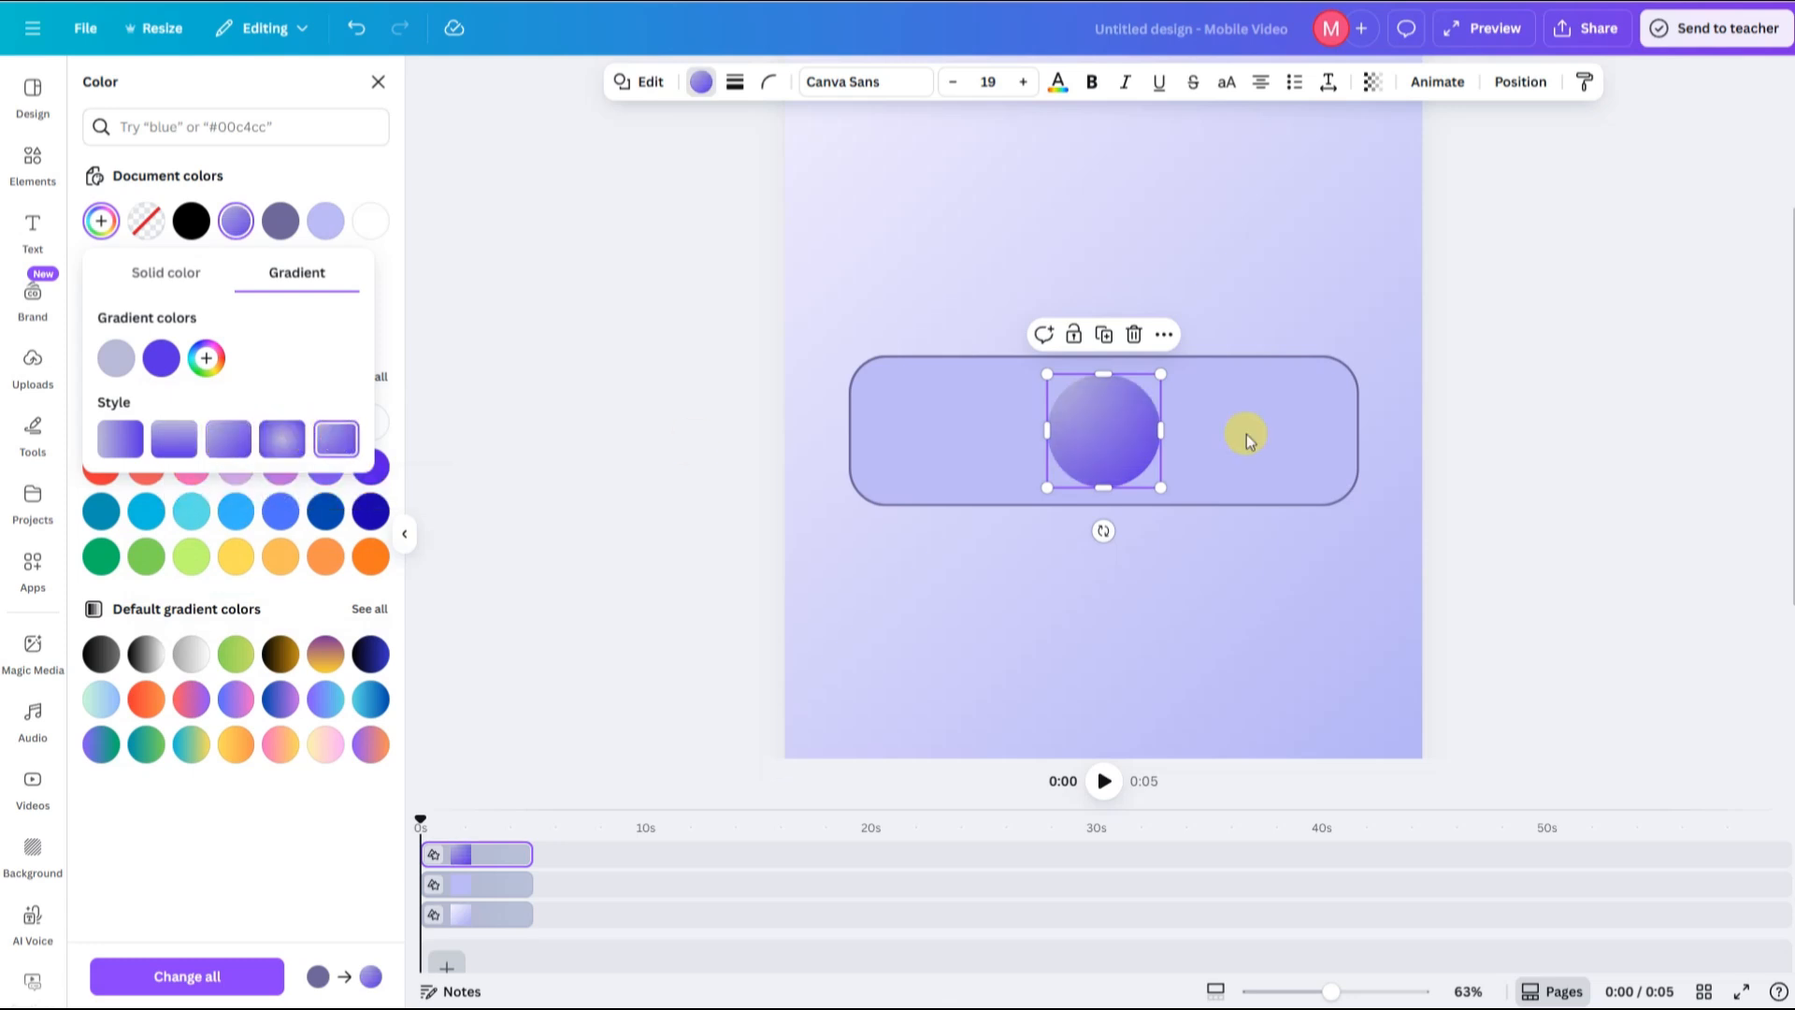
Duplicate the gradient circle to its right within the rectangle and set the copy's second gradient color to #7B53FD
{"action": "left_click_drag", "start_coordinate": [1143, 447], "coordinate": [1258, 432]}
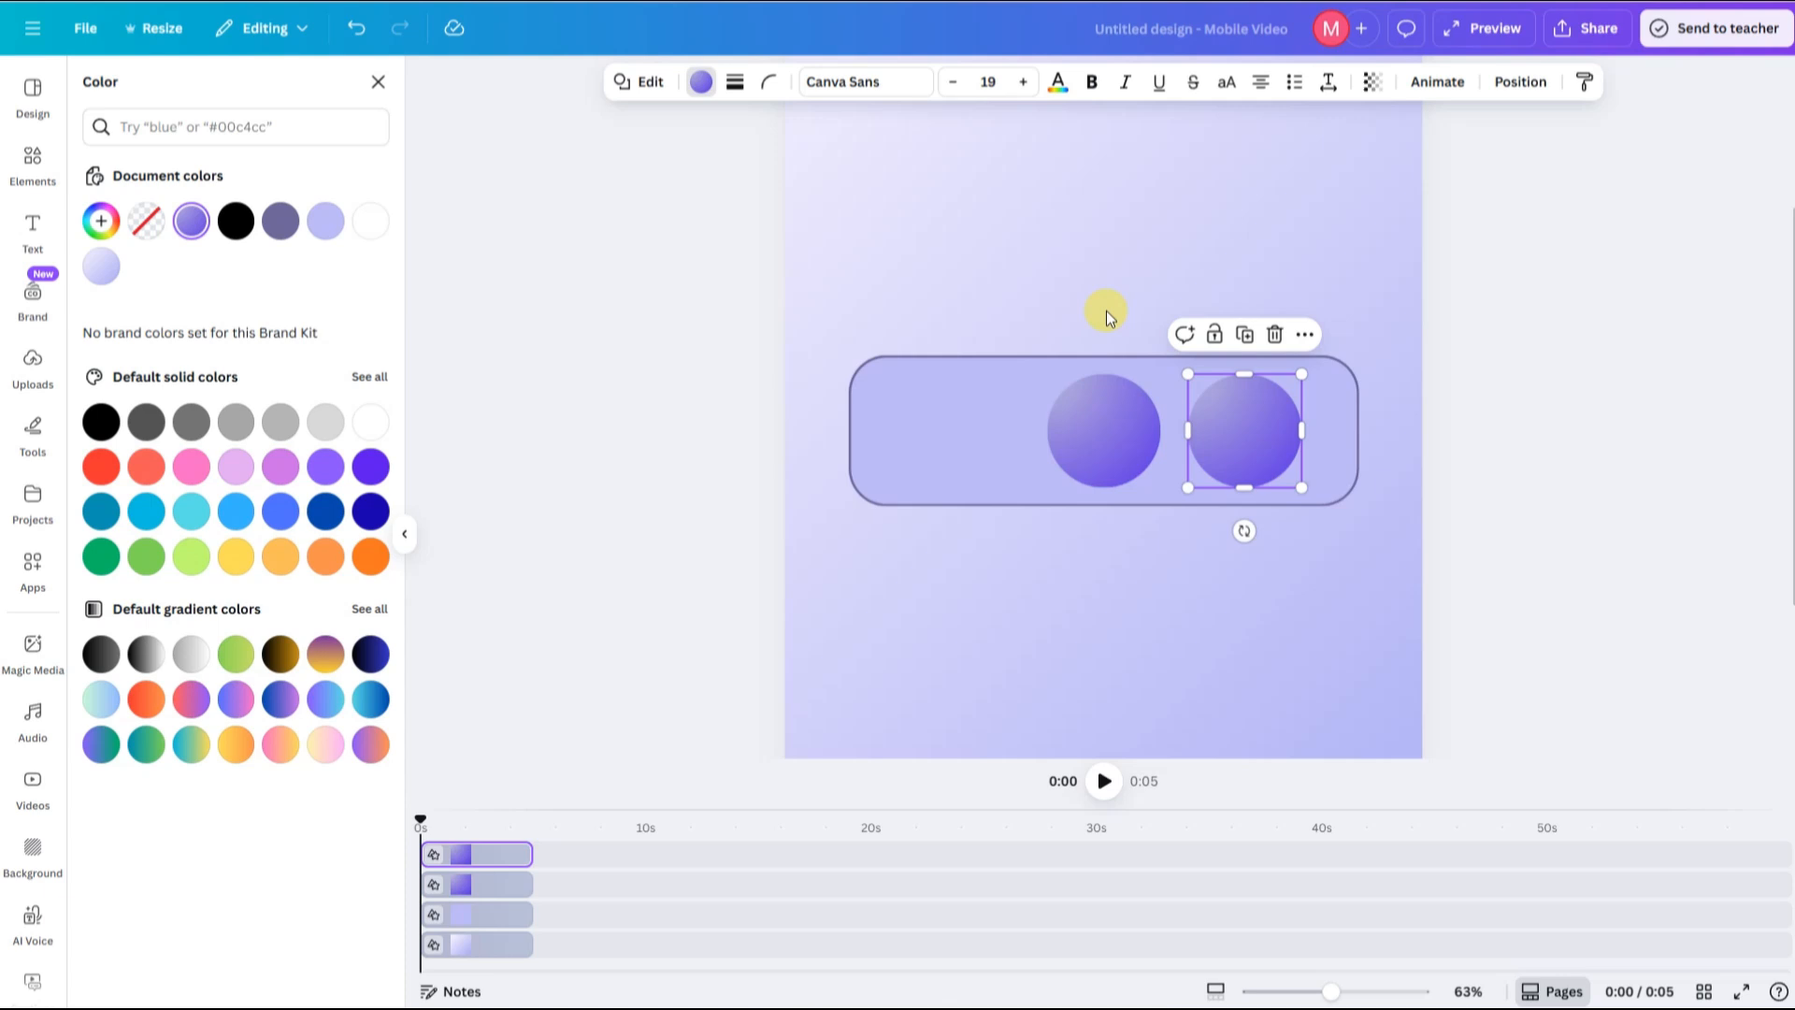
{"action": "left_click", "coordinate": [190, 224]}
{"action": "left_click", "coordinate": [161, 359]}
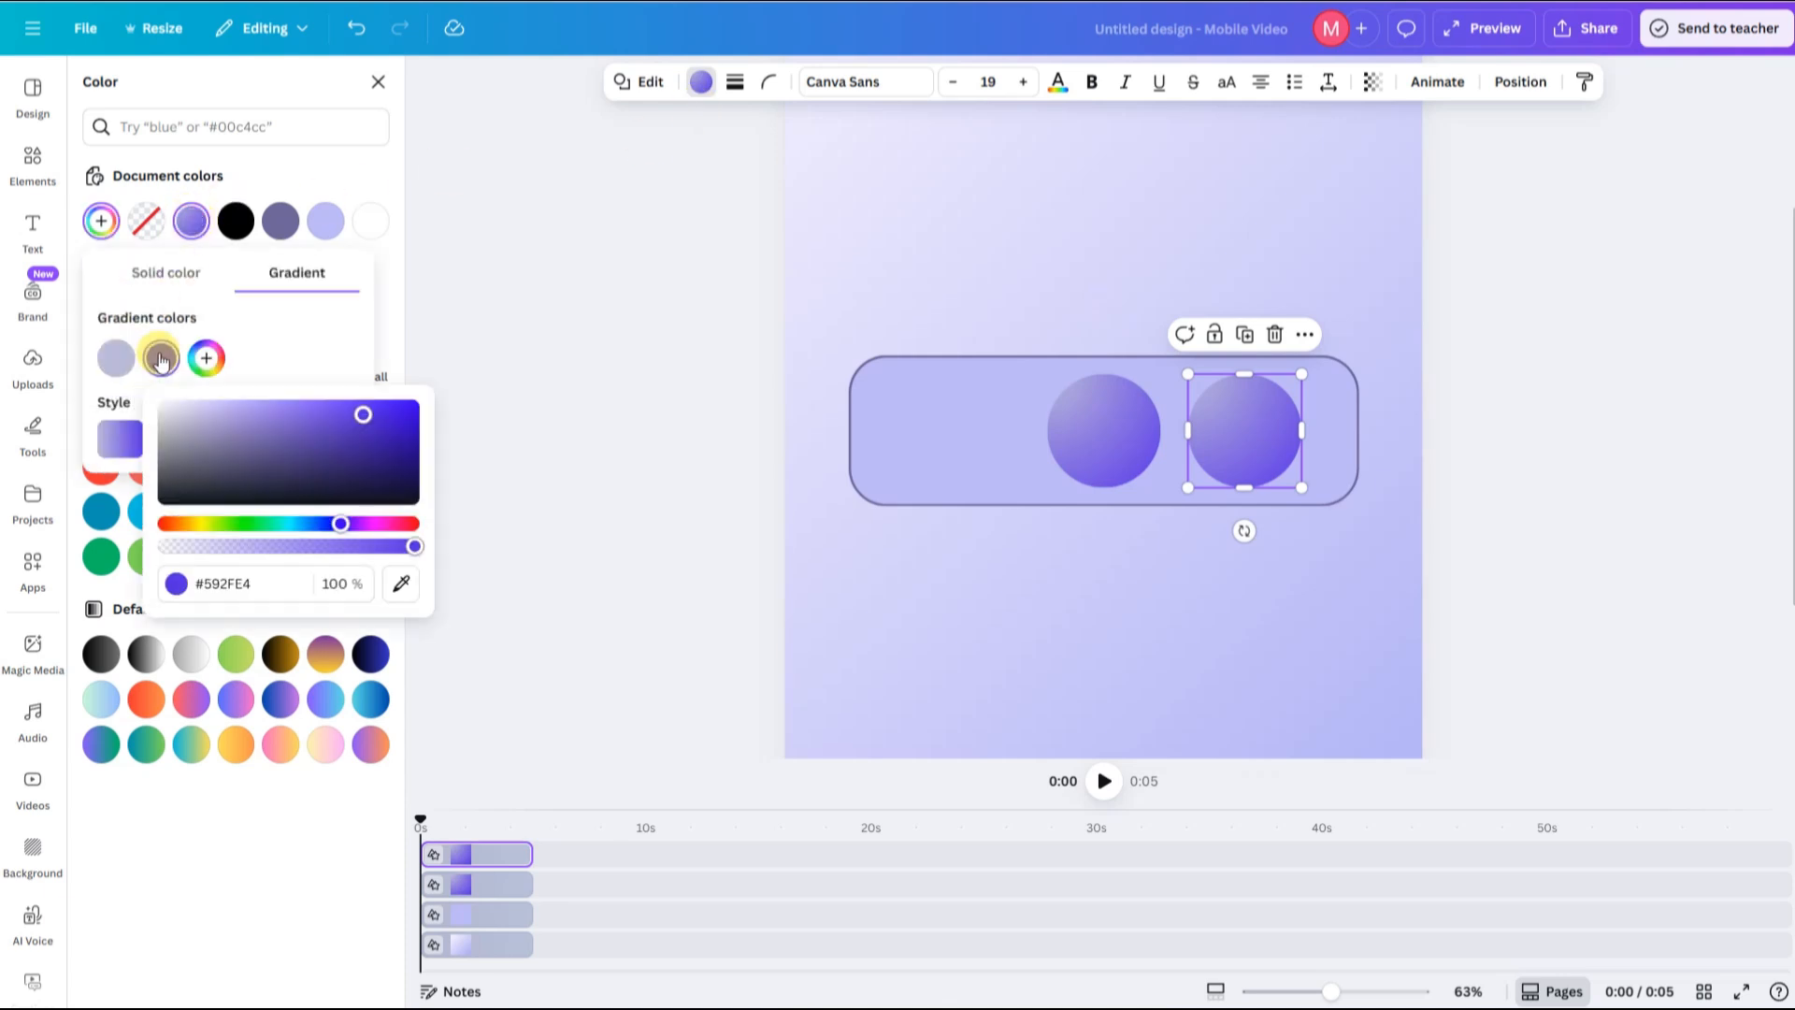
{"action": "left_click_drag", "start_coordinate": [363, 421], "coordinate": [332, 406]}
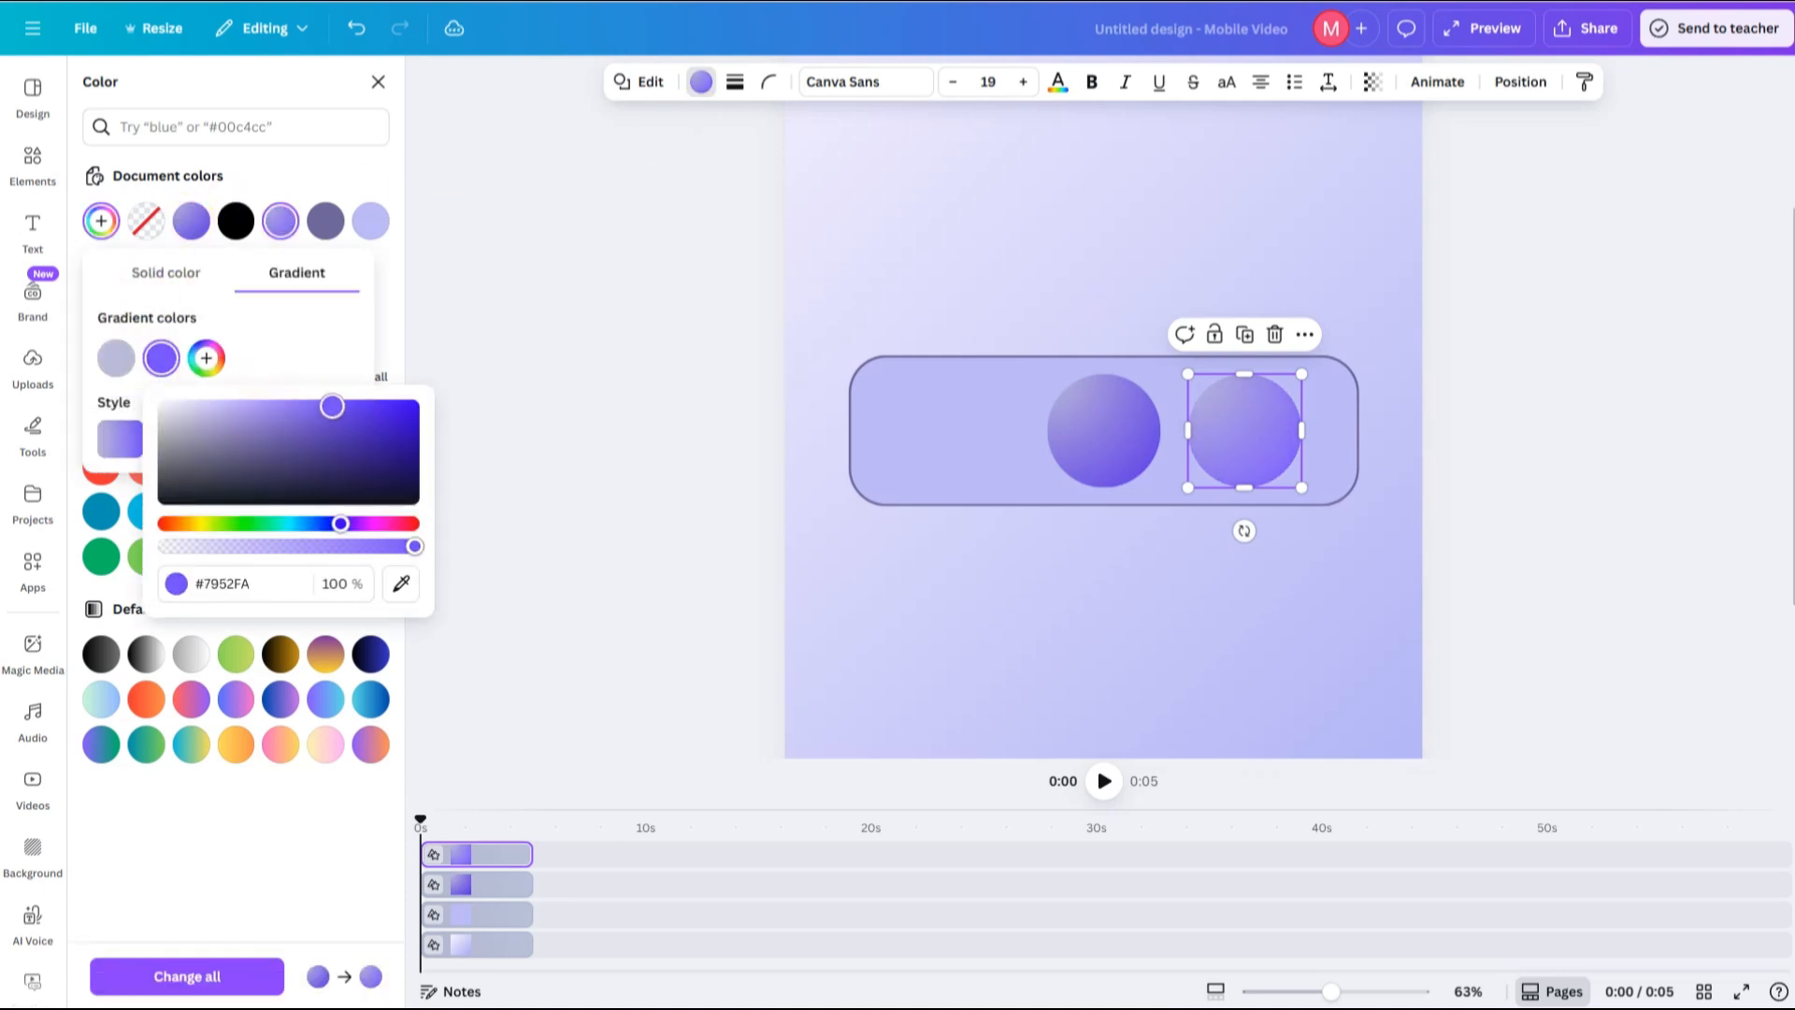
{"action": "left_click", "coordinate": [335, 367]}
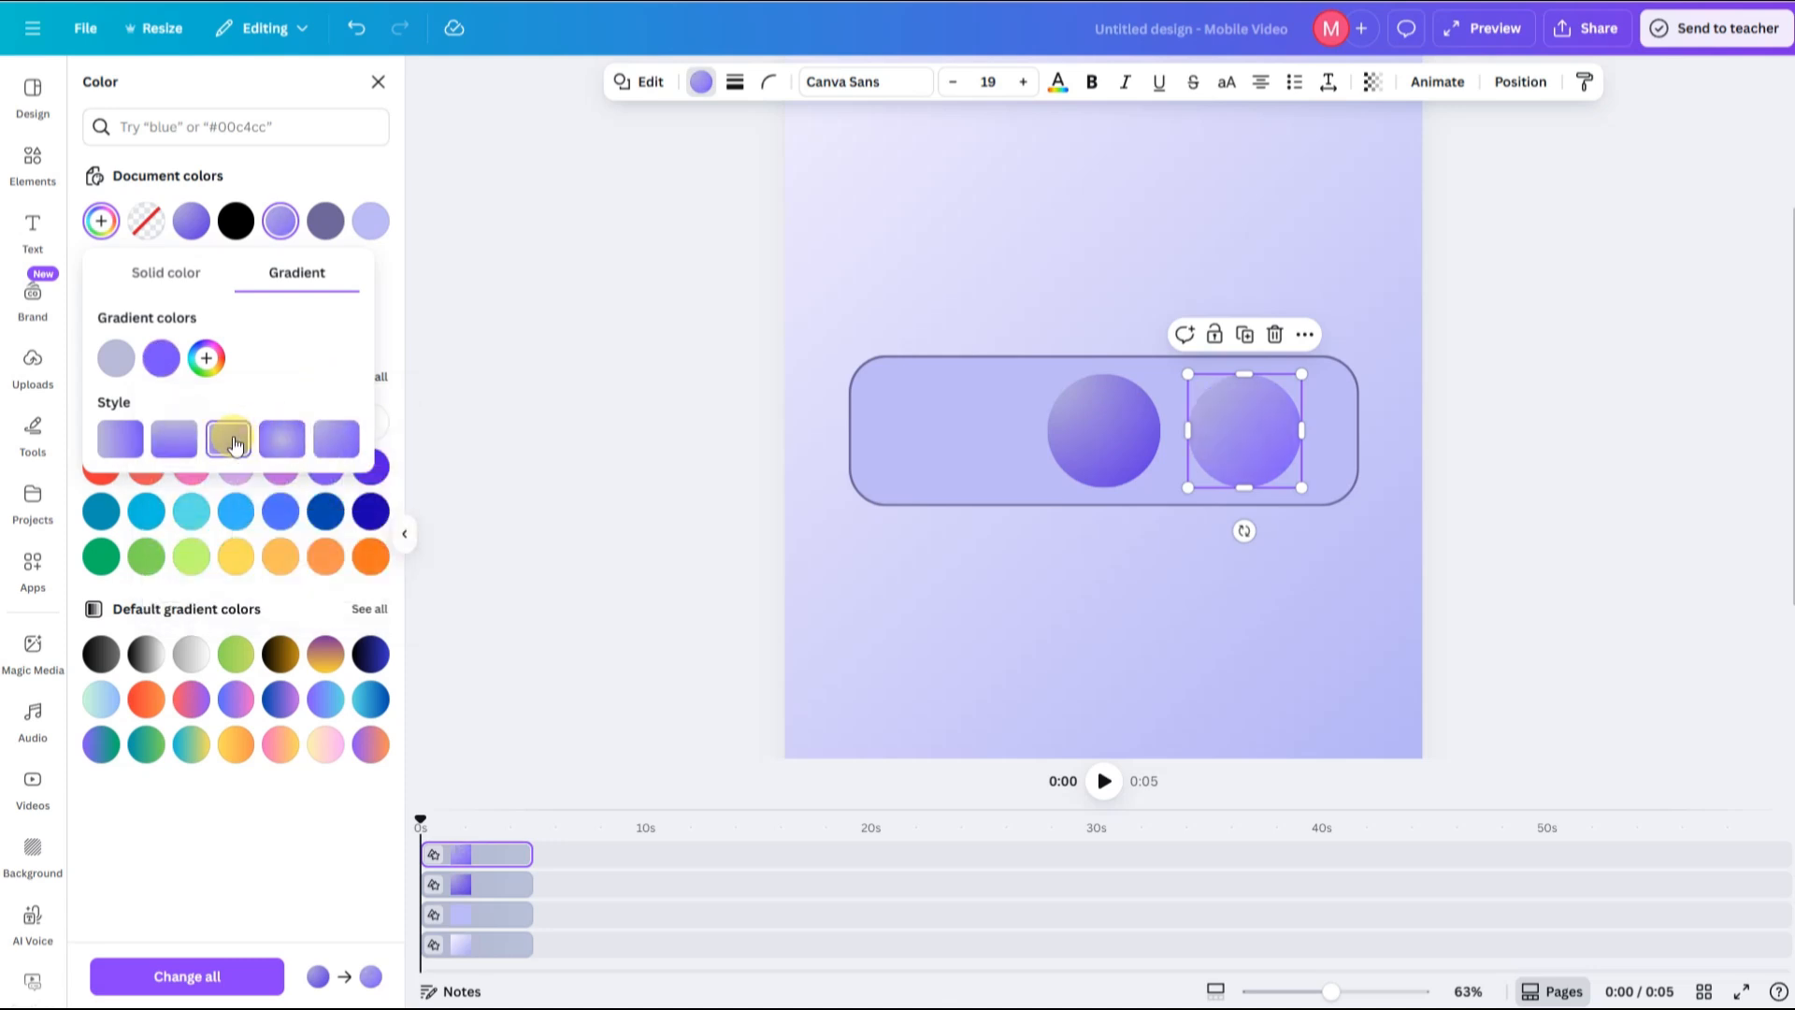
Switch the right circle to a 180° linear gradient and place a copy of it on the other side of the middle circle
{"action": "left_click", "coordinate": [175, 439]}
{"action": "left_click", "coordinate": [219, 444]}
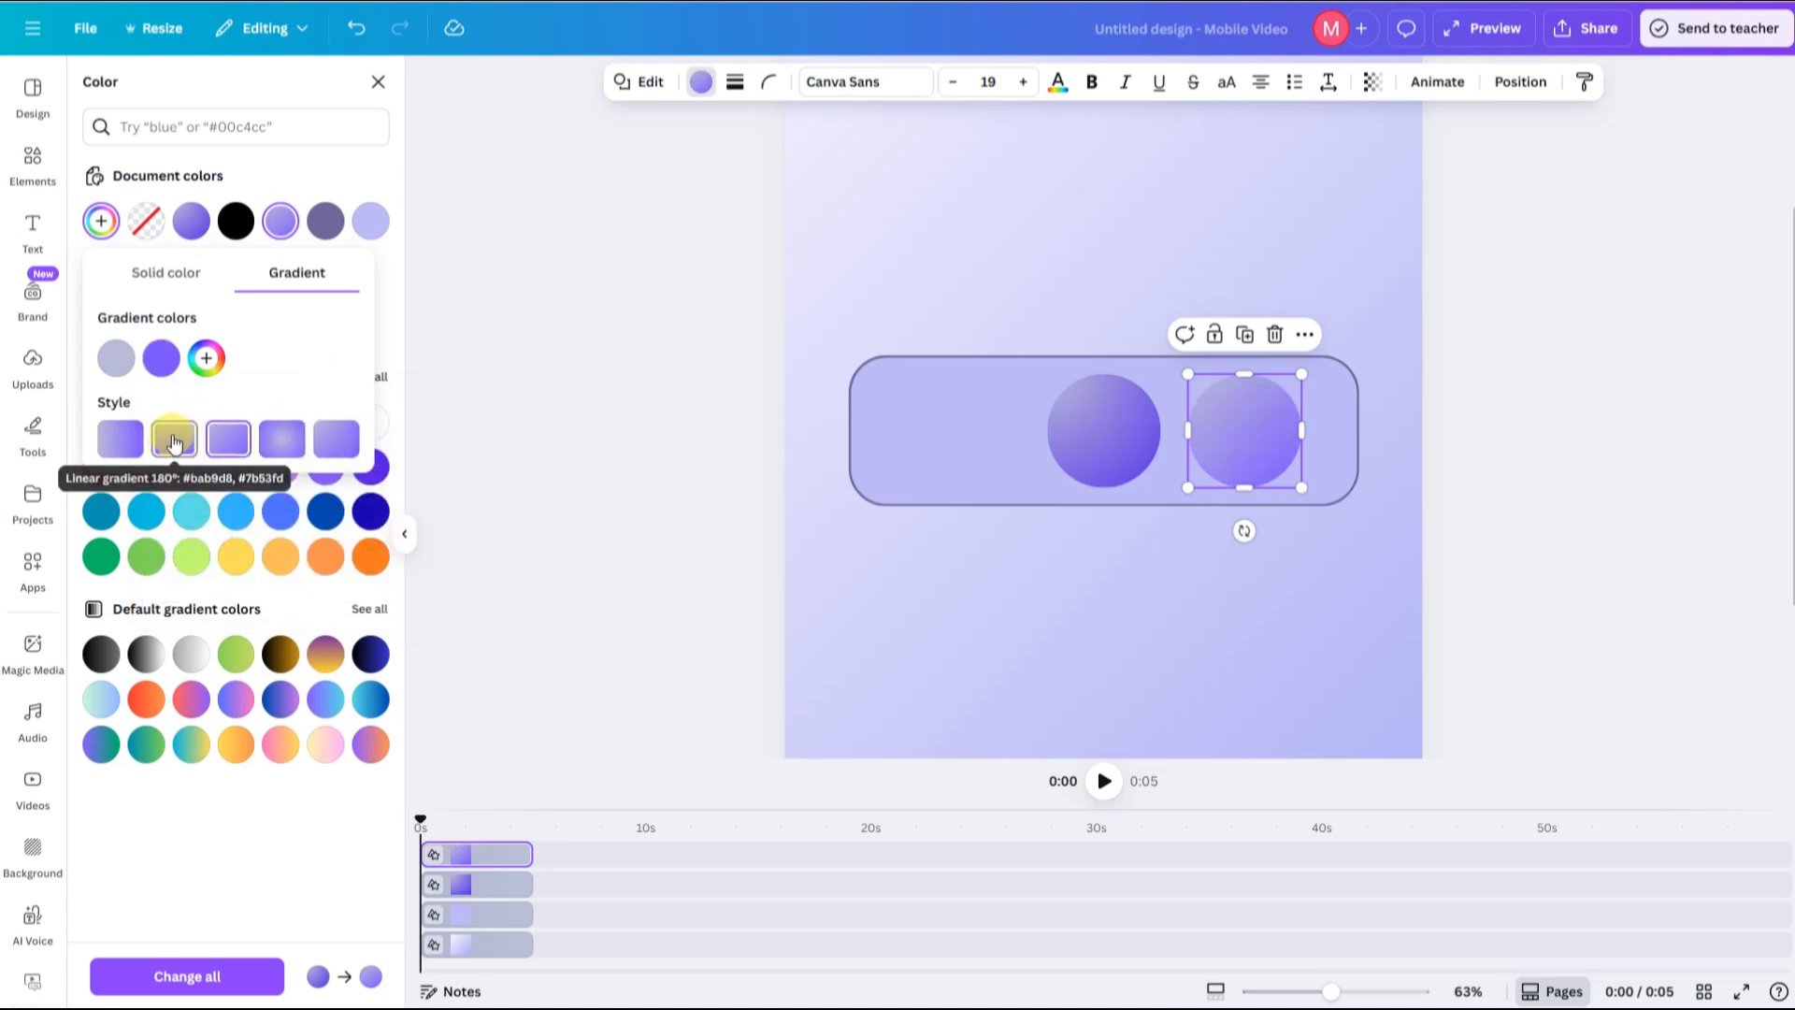
{"action": "left_click", "coordinate": [173, 444]}
{"action": "left_click_drag", "start_coordinate": [1236, 419], "coordinate": [949, 421]}
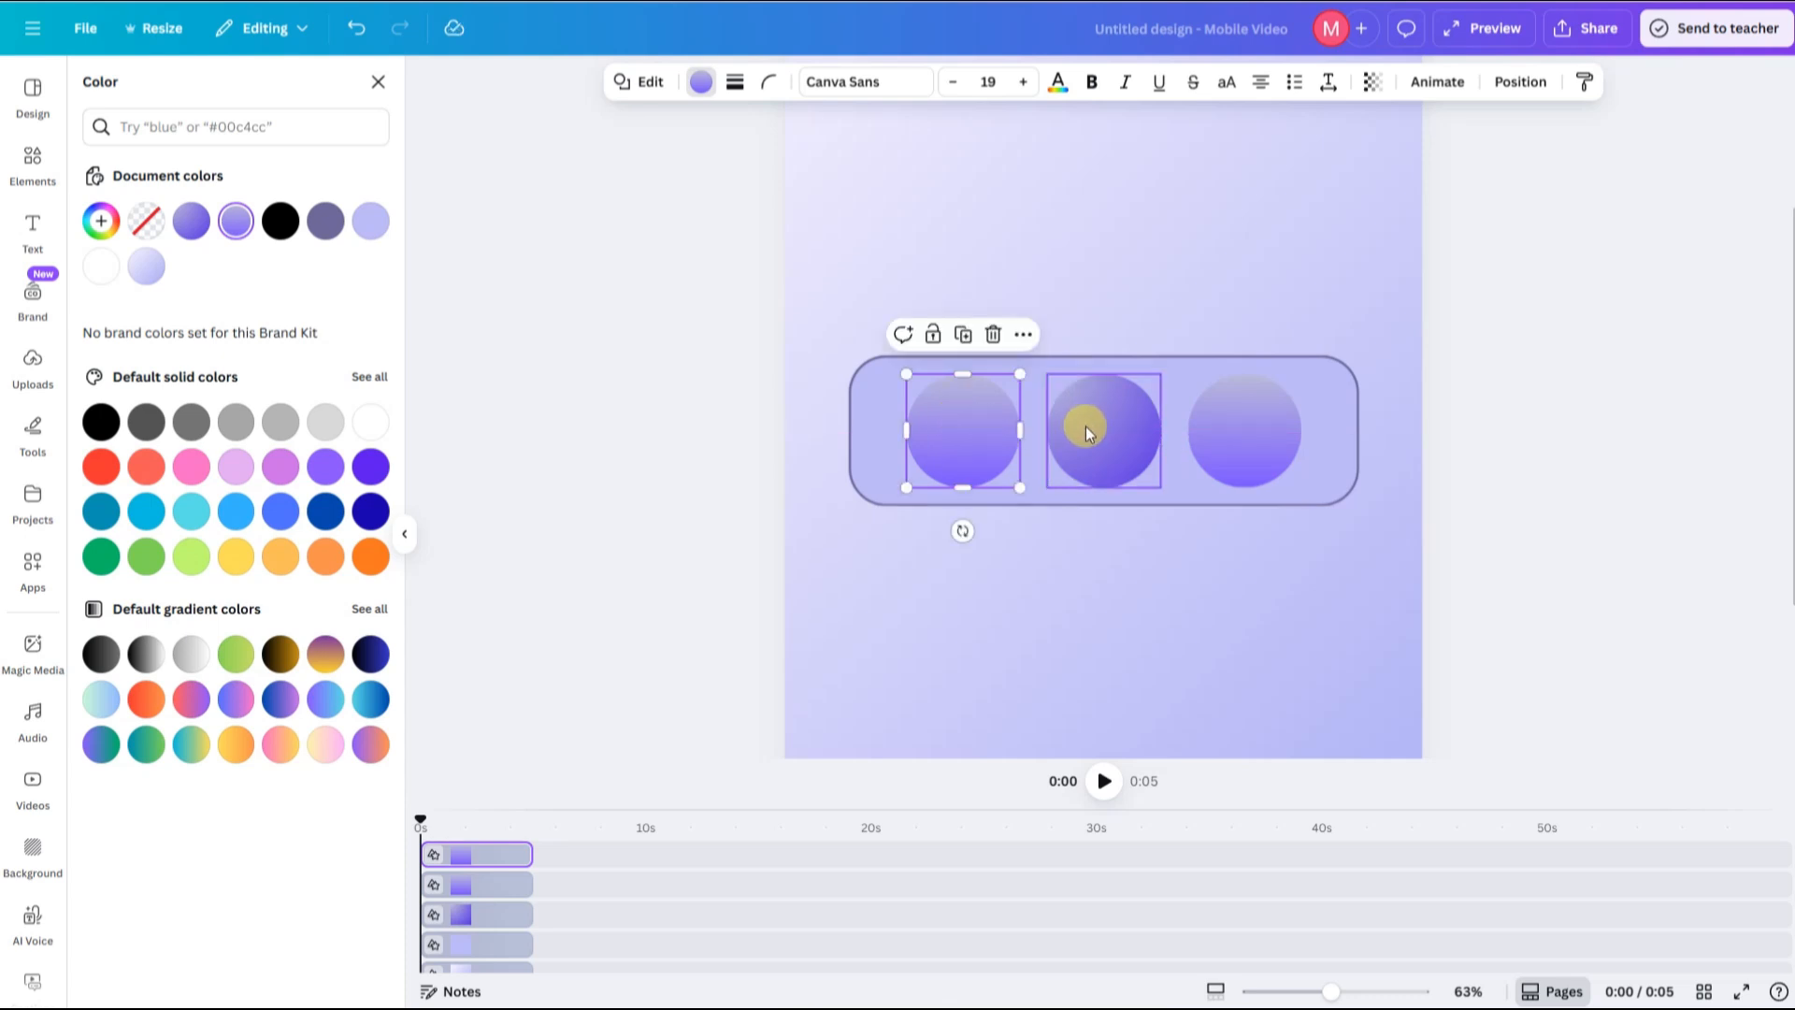
{"action": "left_click", "coordinate": [1083, 535]}
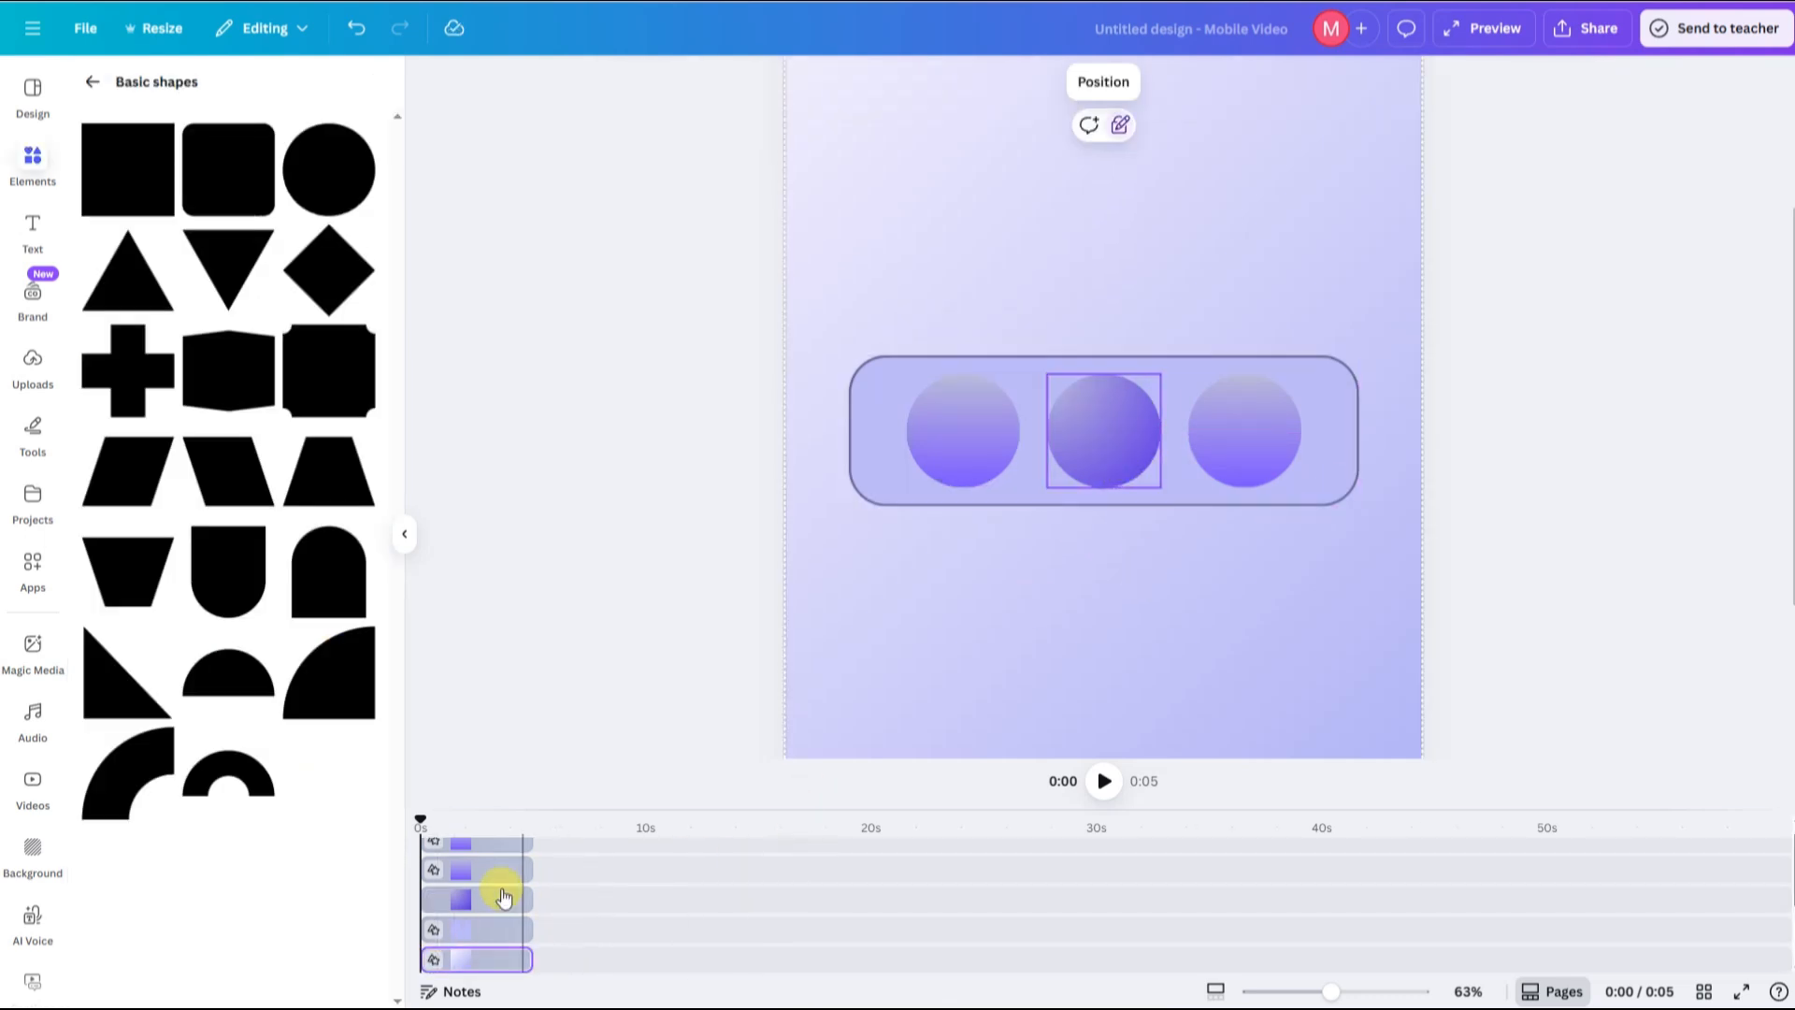
Add the uploaded bearded man emoji image as a timeline layer and shrink it to fit over the left circle
{"action": "left_click_drag", "start_coordinate": [1293, 993], "coordinate": [1387, 999]}
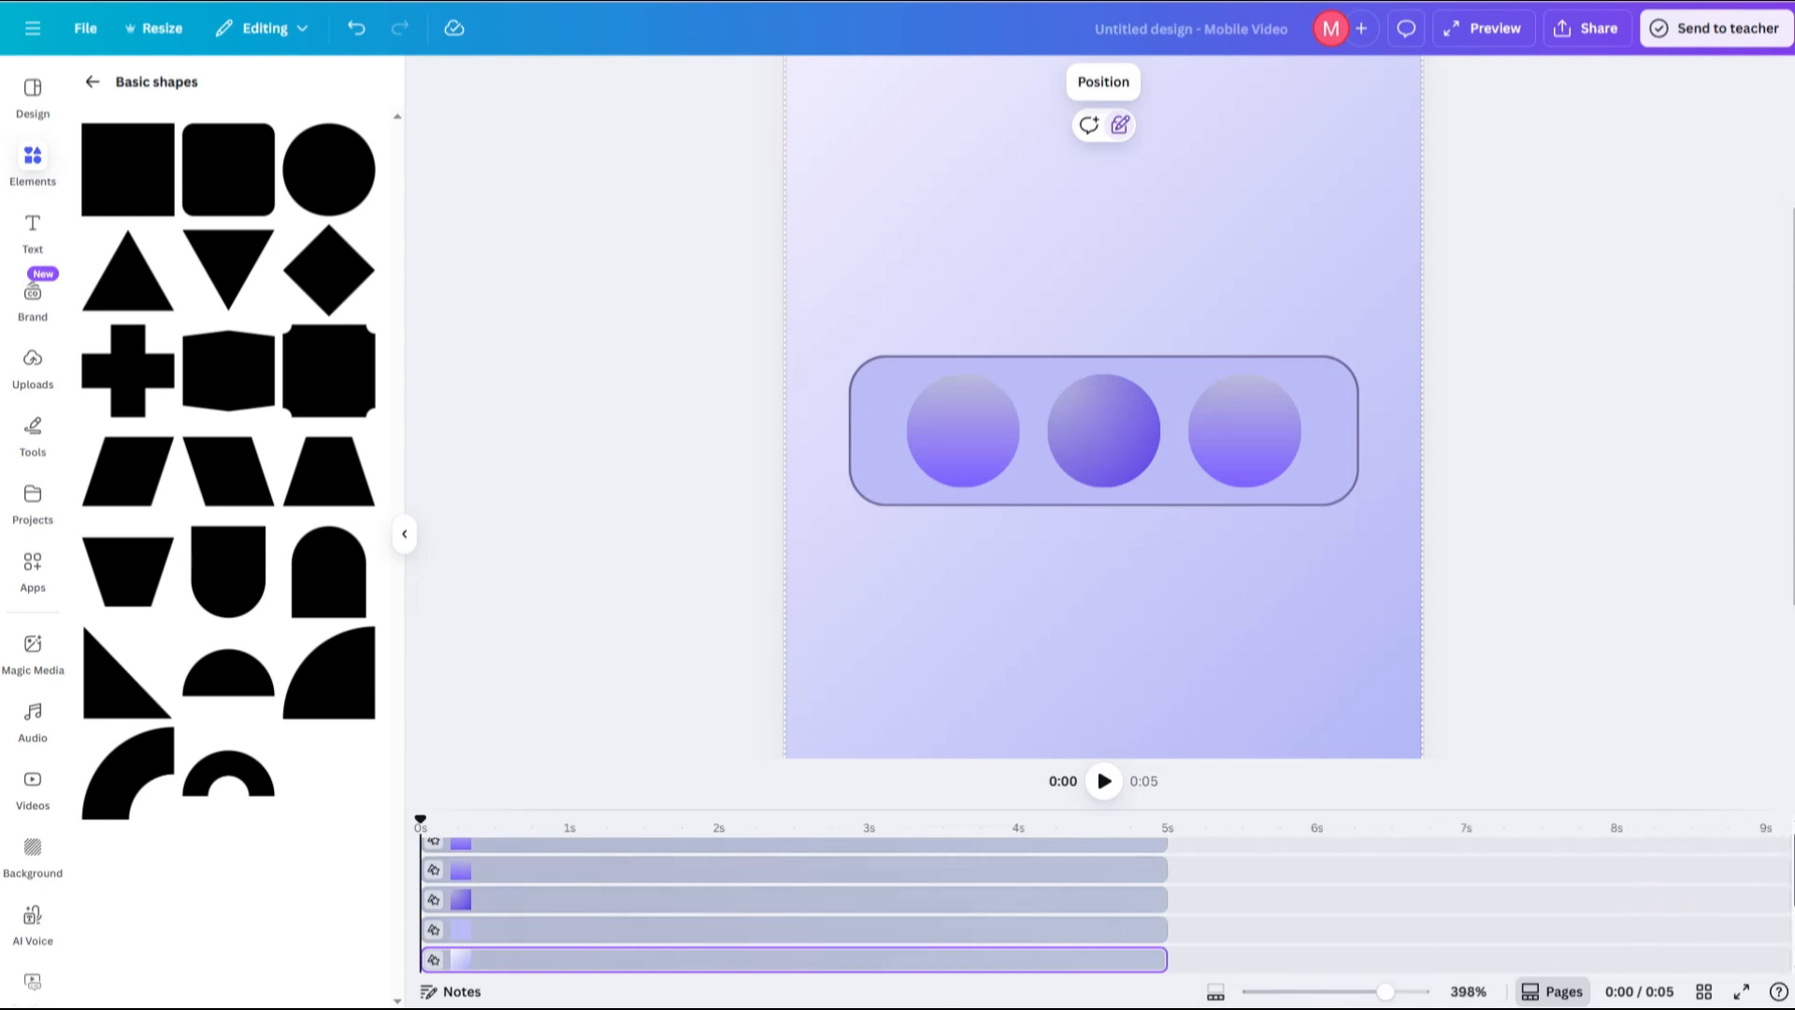
{"action": "scroll", "coordinate": [428, 854], "scroll_direction": "down", "scroll_amount": 1}
{"action": "left_click", "coordinate": [32, 366]}
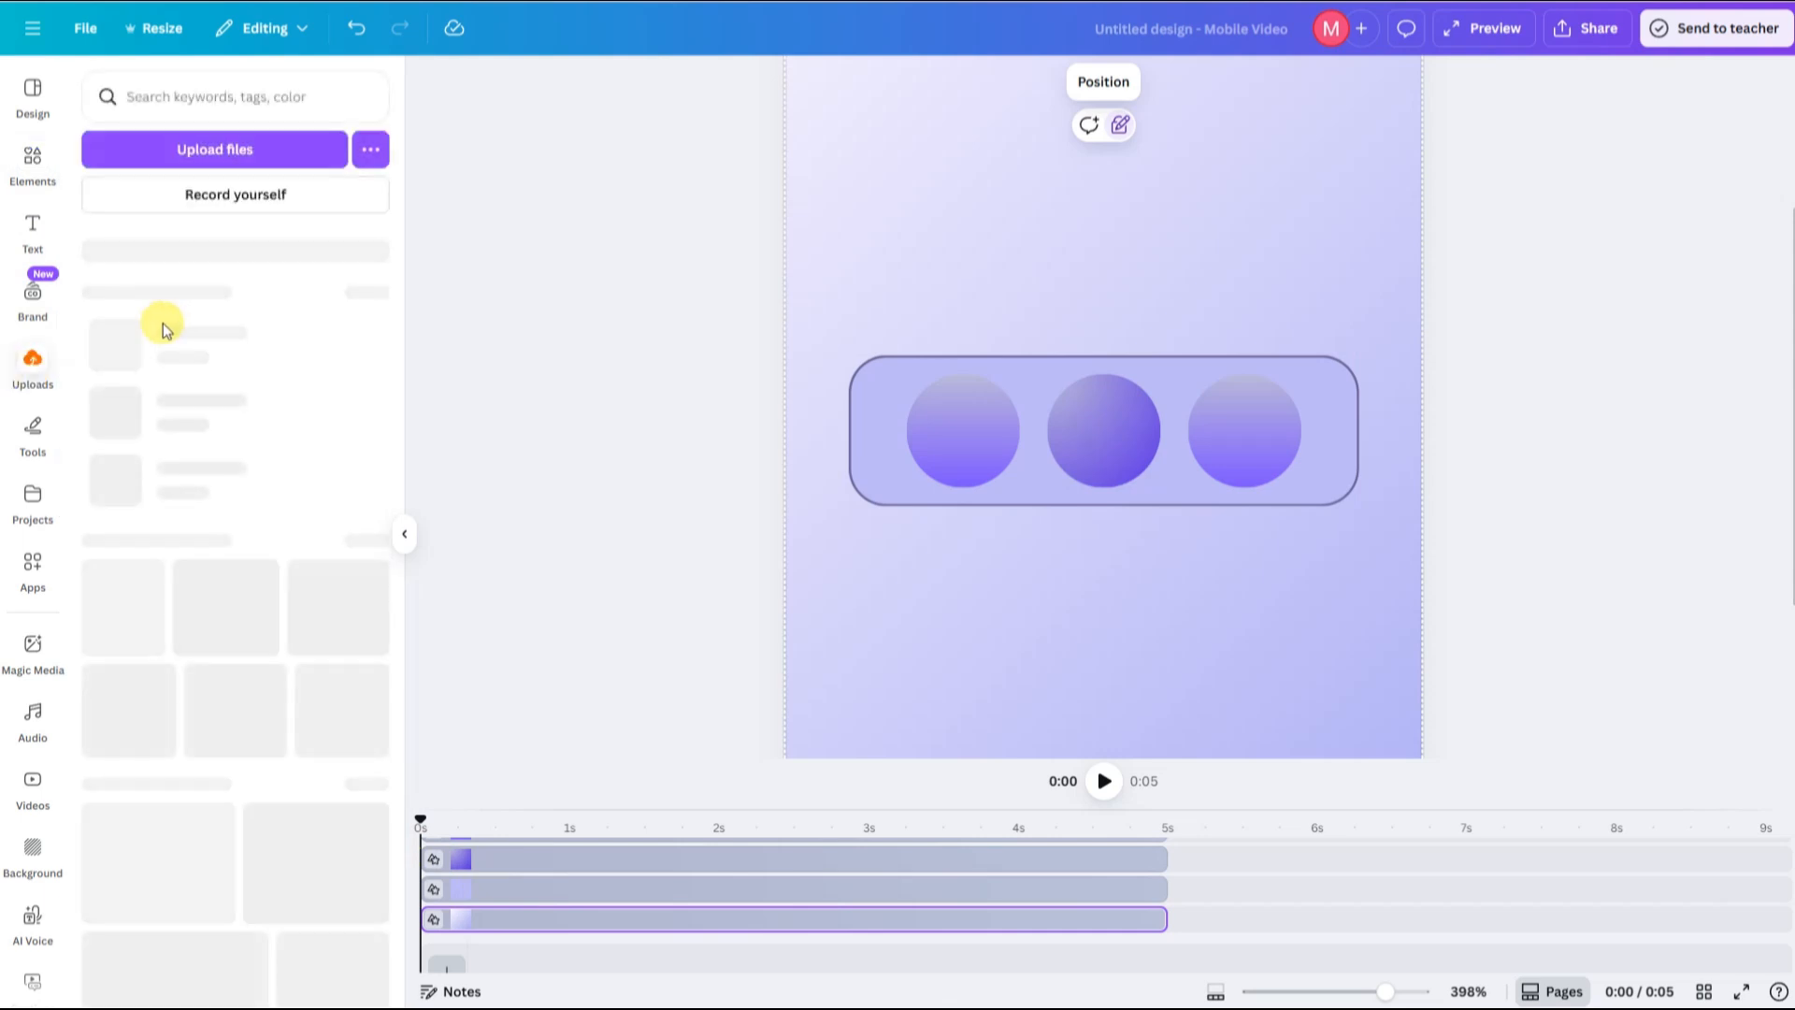
{"action": "left_click_drag", "start_coordinate": [217, 332], "coordinate": [430, 903]}
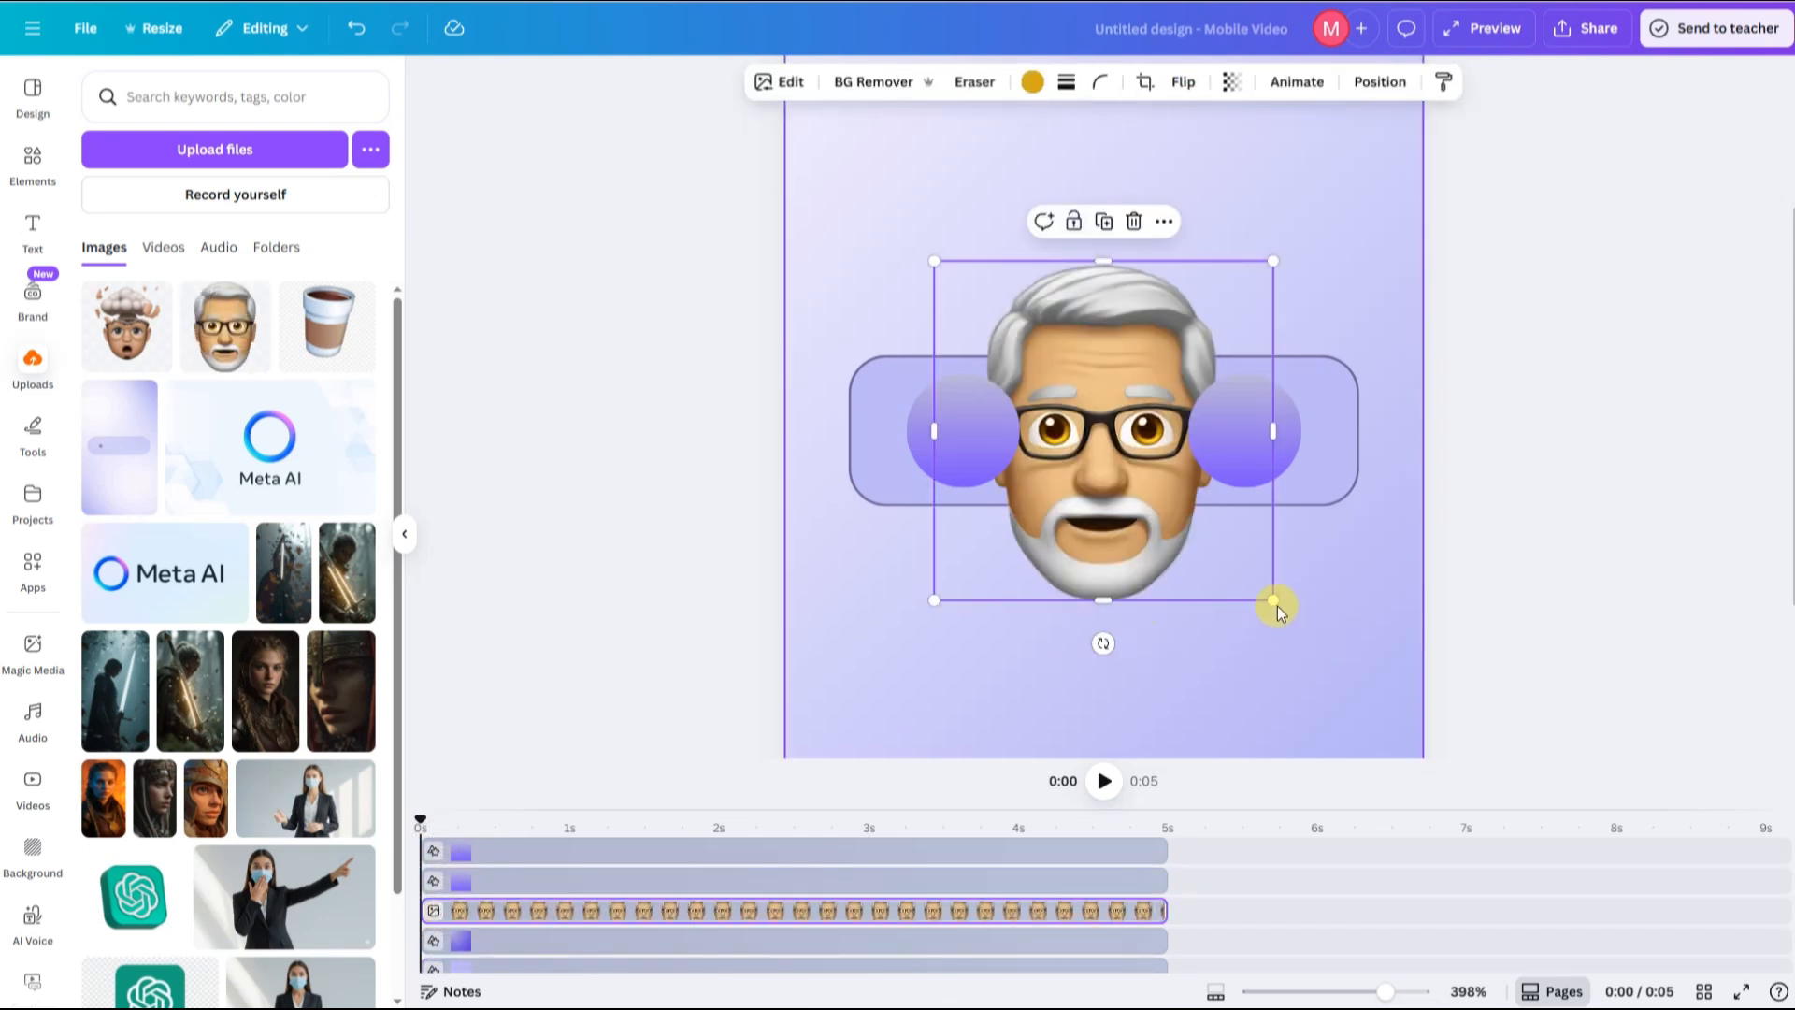
{"action": "left_click_drag", "start_coordinate": [1277, 603], "coordinate": [978, 440]}
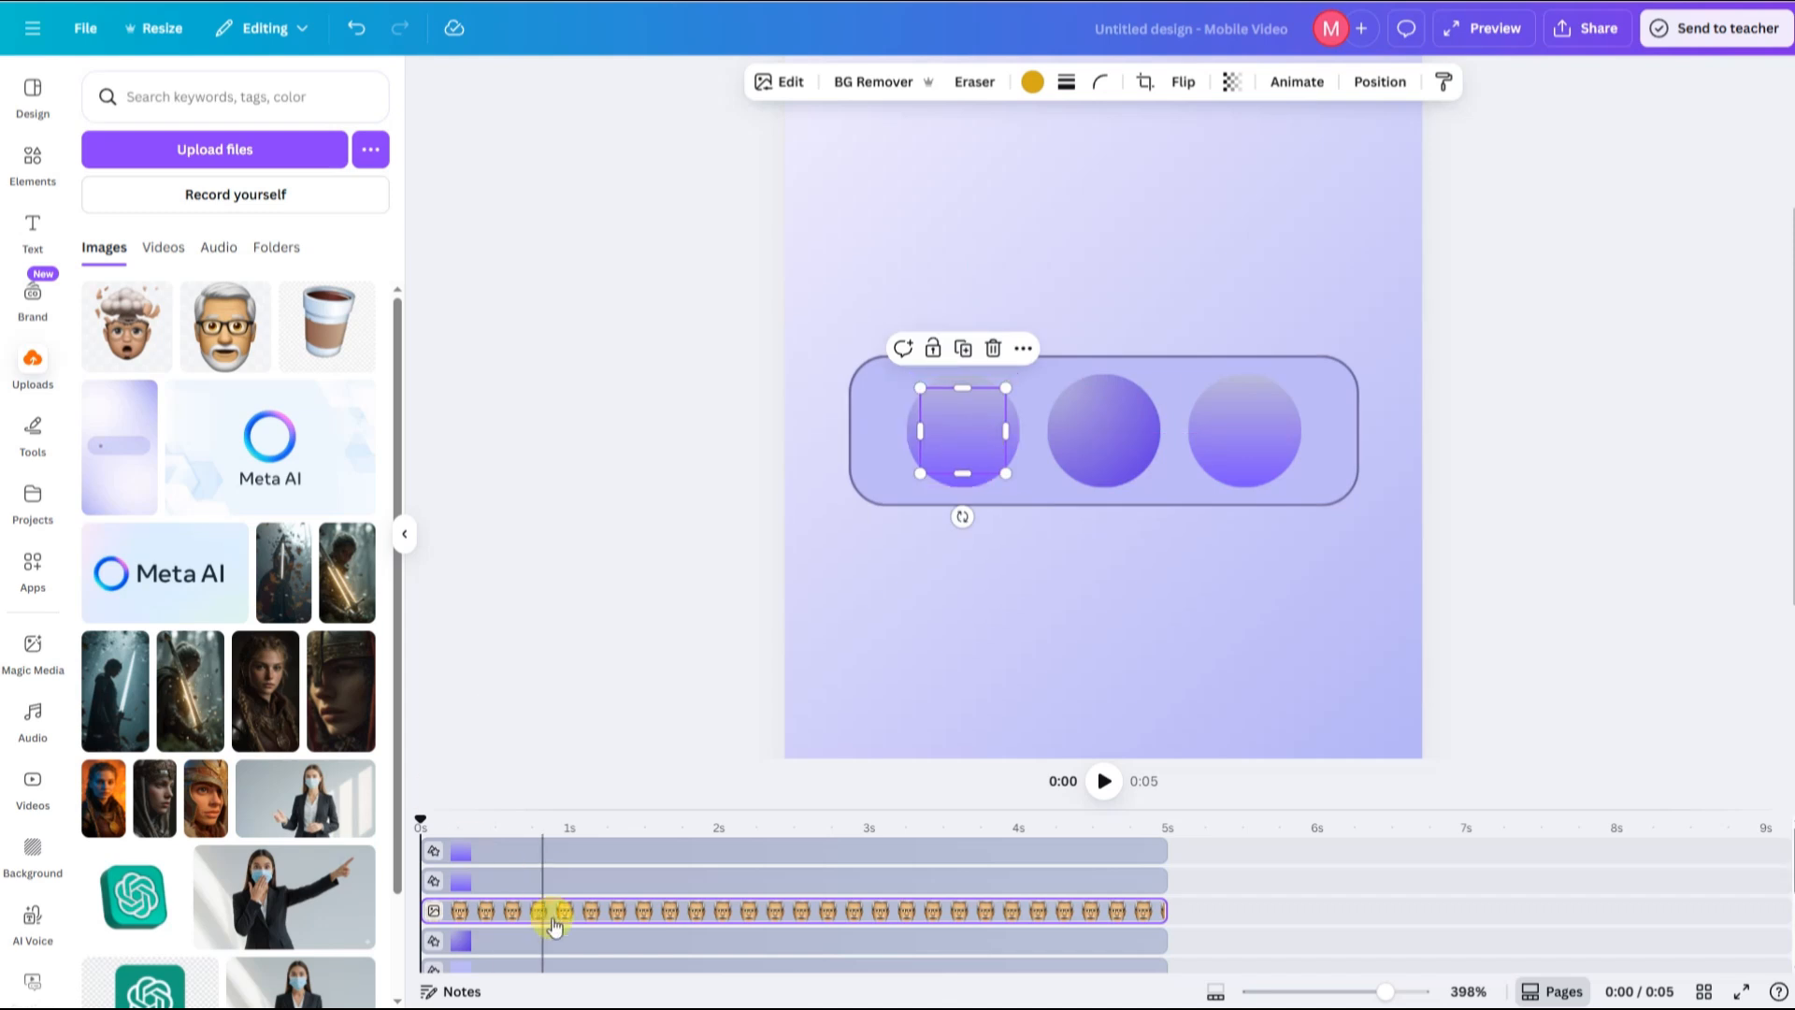
Bring the bearded man image in front of the left circle by reordering its timeline layer, and enlarge it slightly
{"action": "left_click", "coordinate": [499, 879]}
{"action": "left_click", "coordinate": [1026, 421]}
{"action": "left_click", "coordinate": [933, 408]}
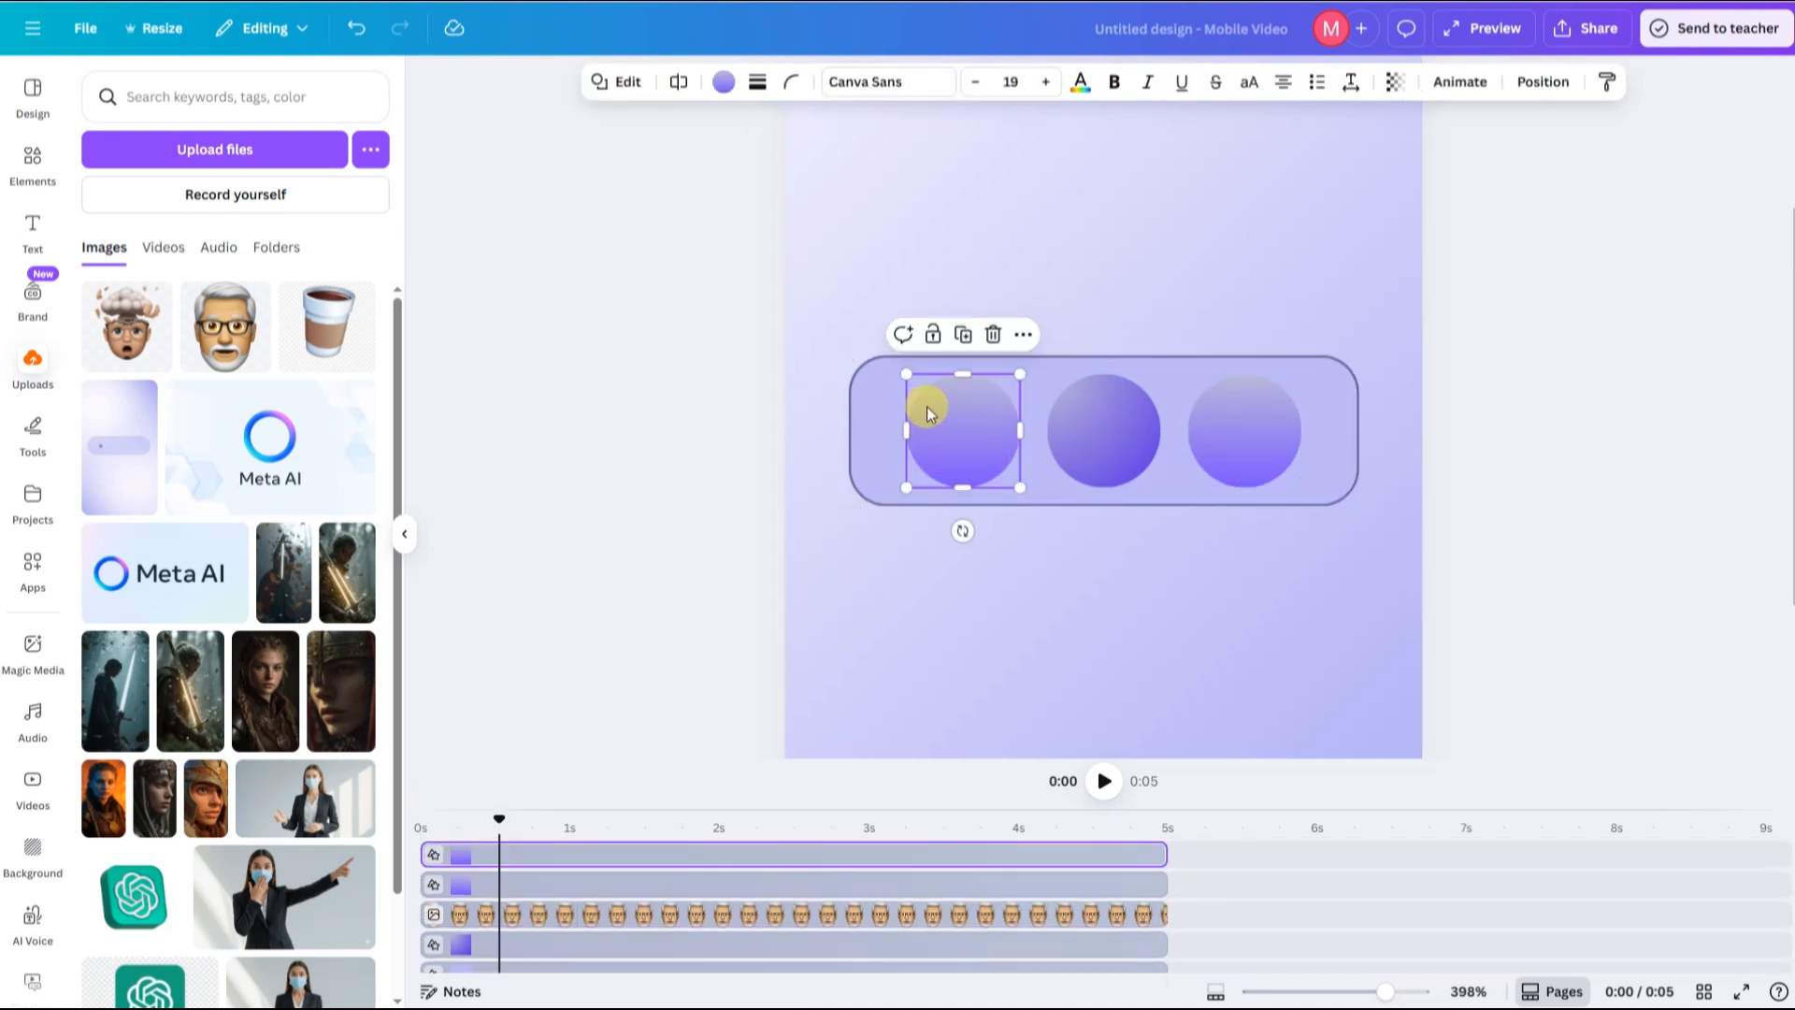
{"action": "left_click_drag", "start_coordinate": [482, 916], "coordinate": [489, 883]}
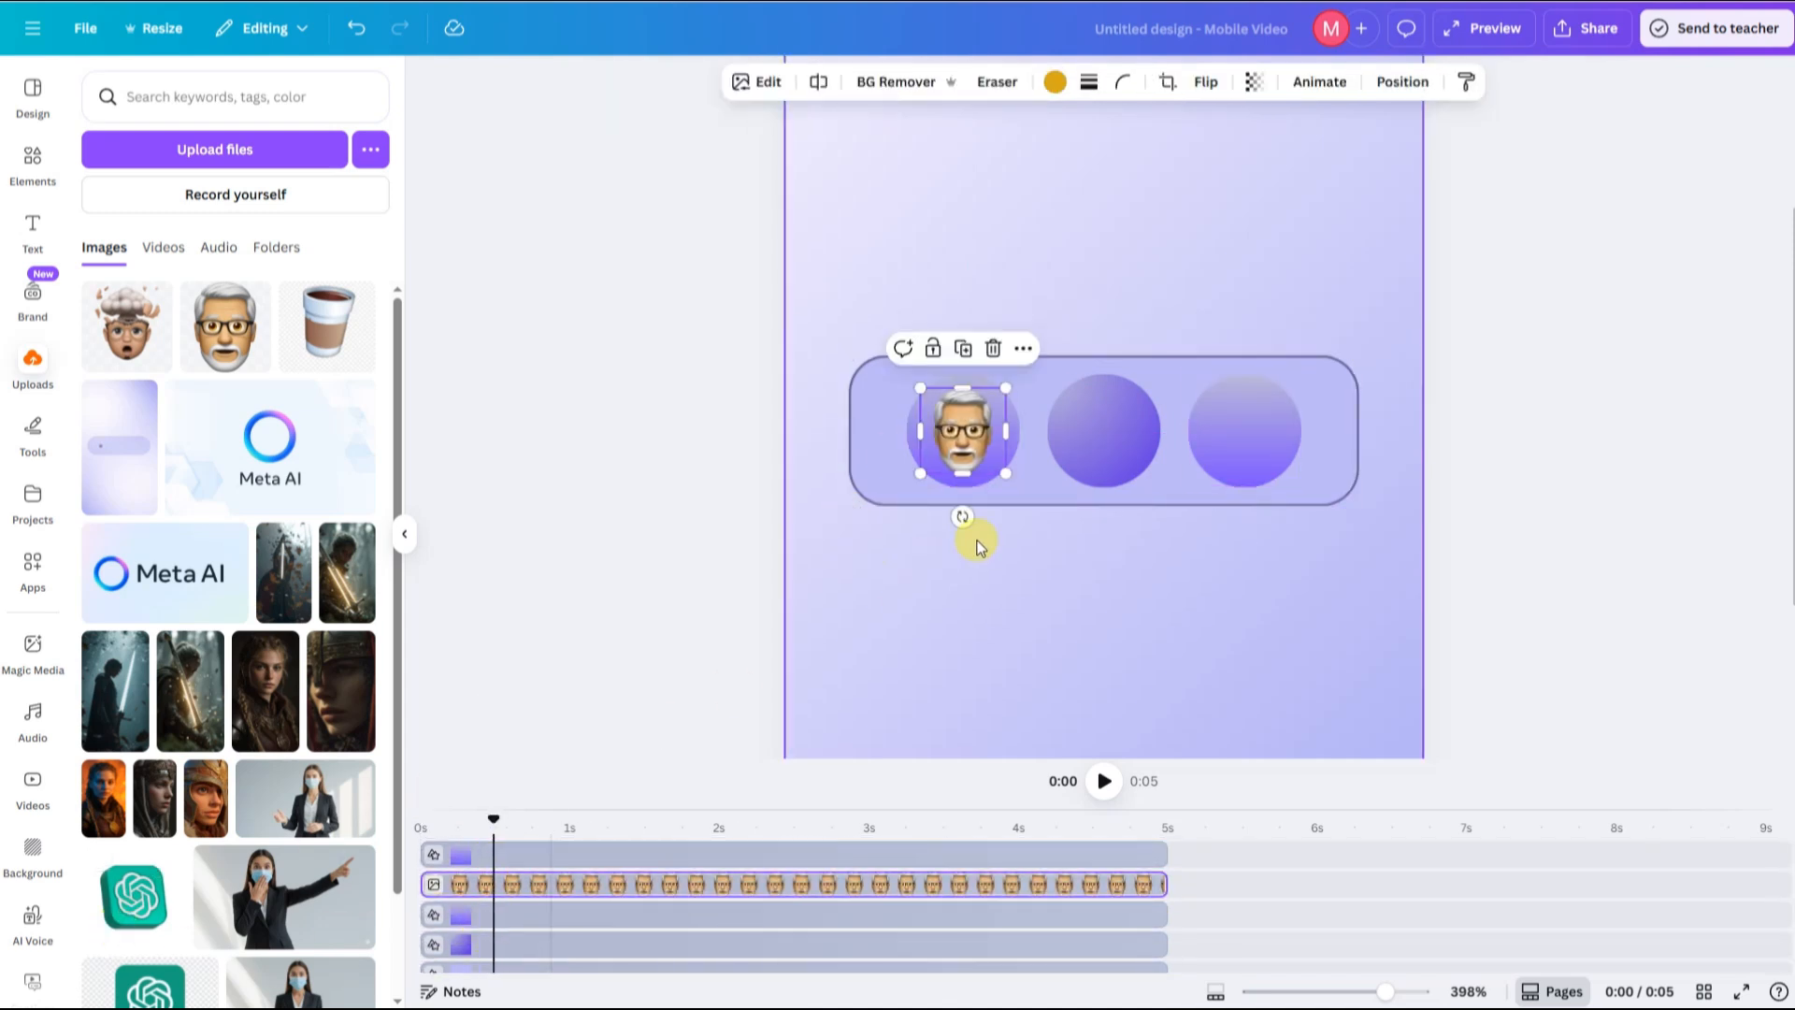
{"action": "left_click_drag", "start_coordinate": [1003, 470], "coordinate": [1007, 475]}
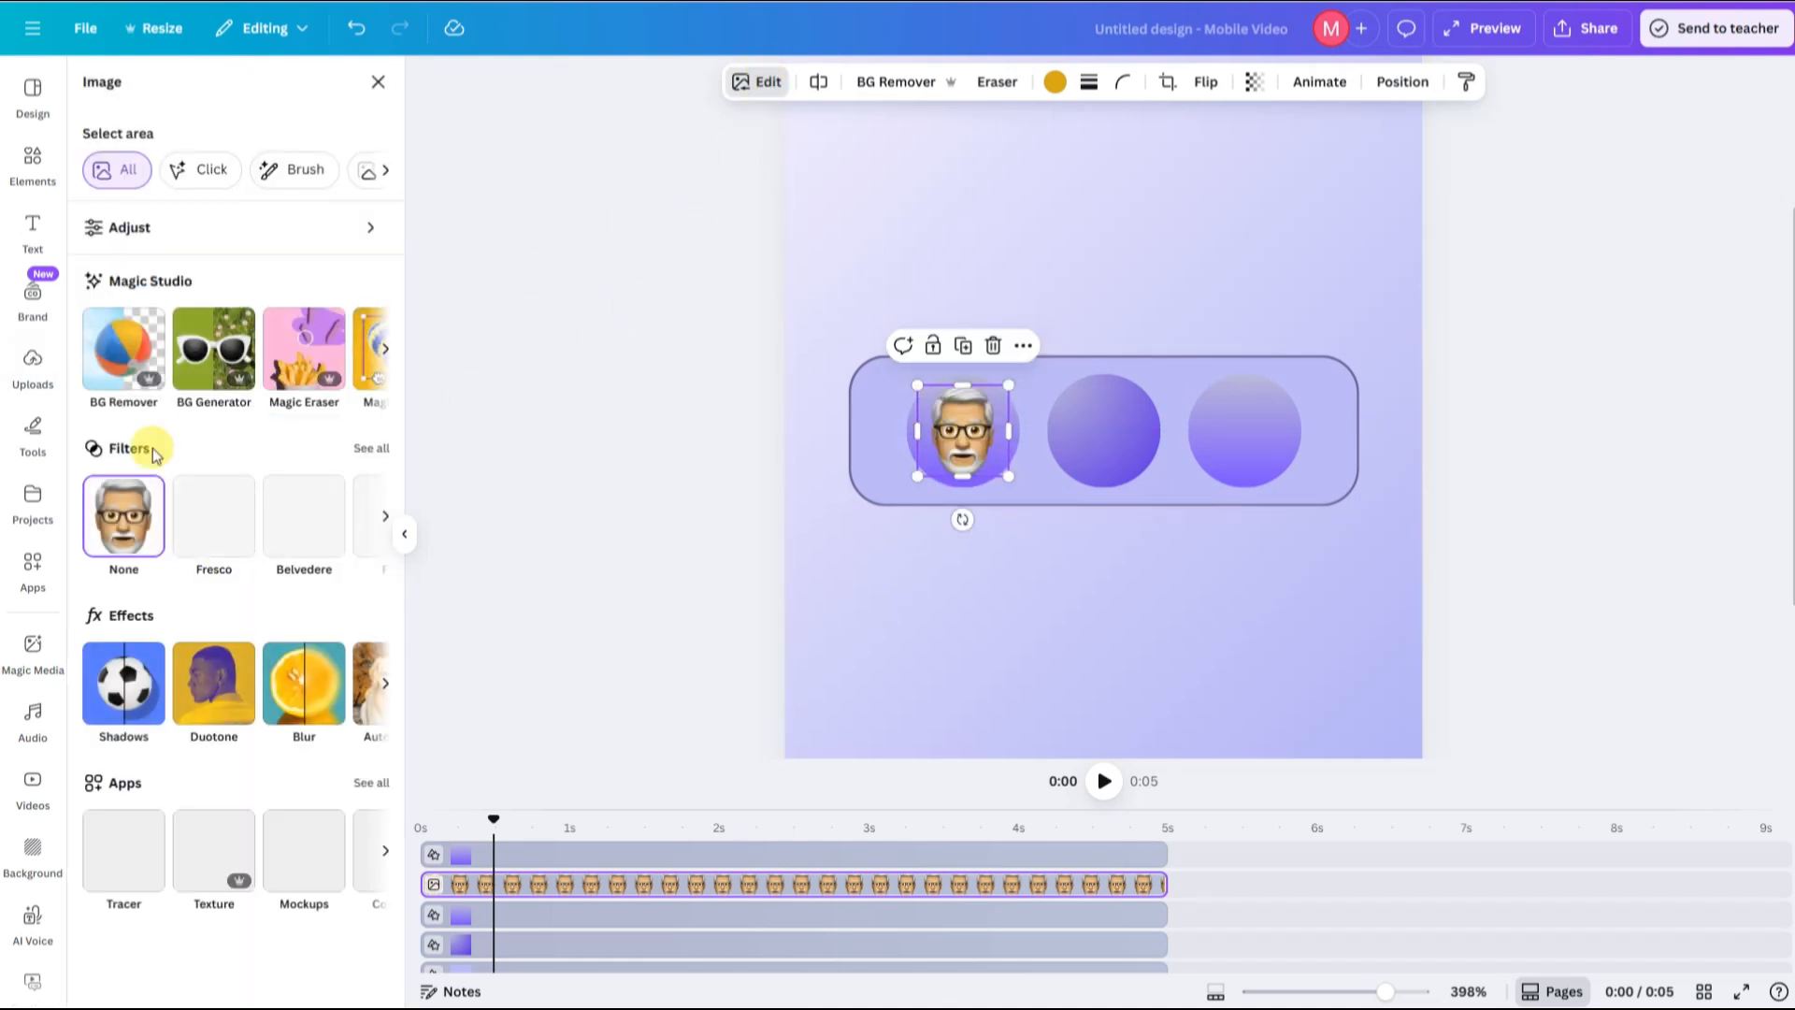
Apply a Drop shadow to the bearded man image with blur amount 37 and intensity 55
{"action": "left_click", "coordinate": [122, 681]}
{"action": "left_click", "coordinate": [239, 307]}
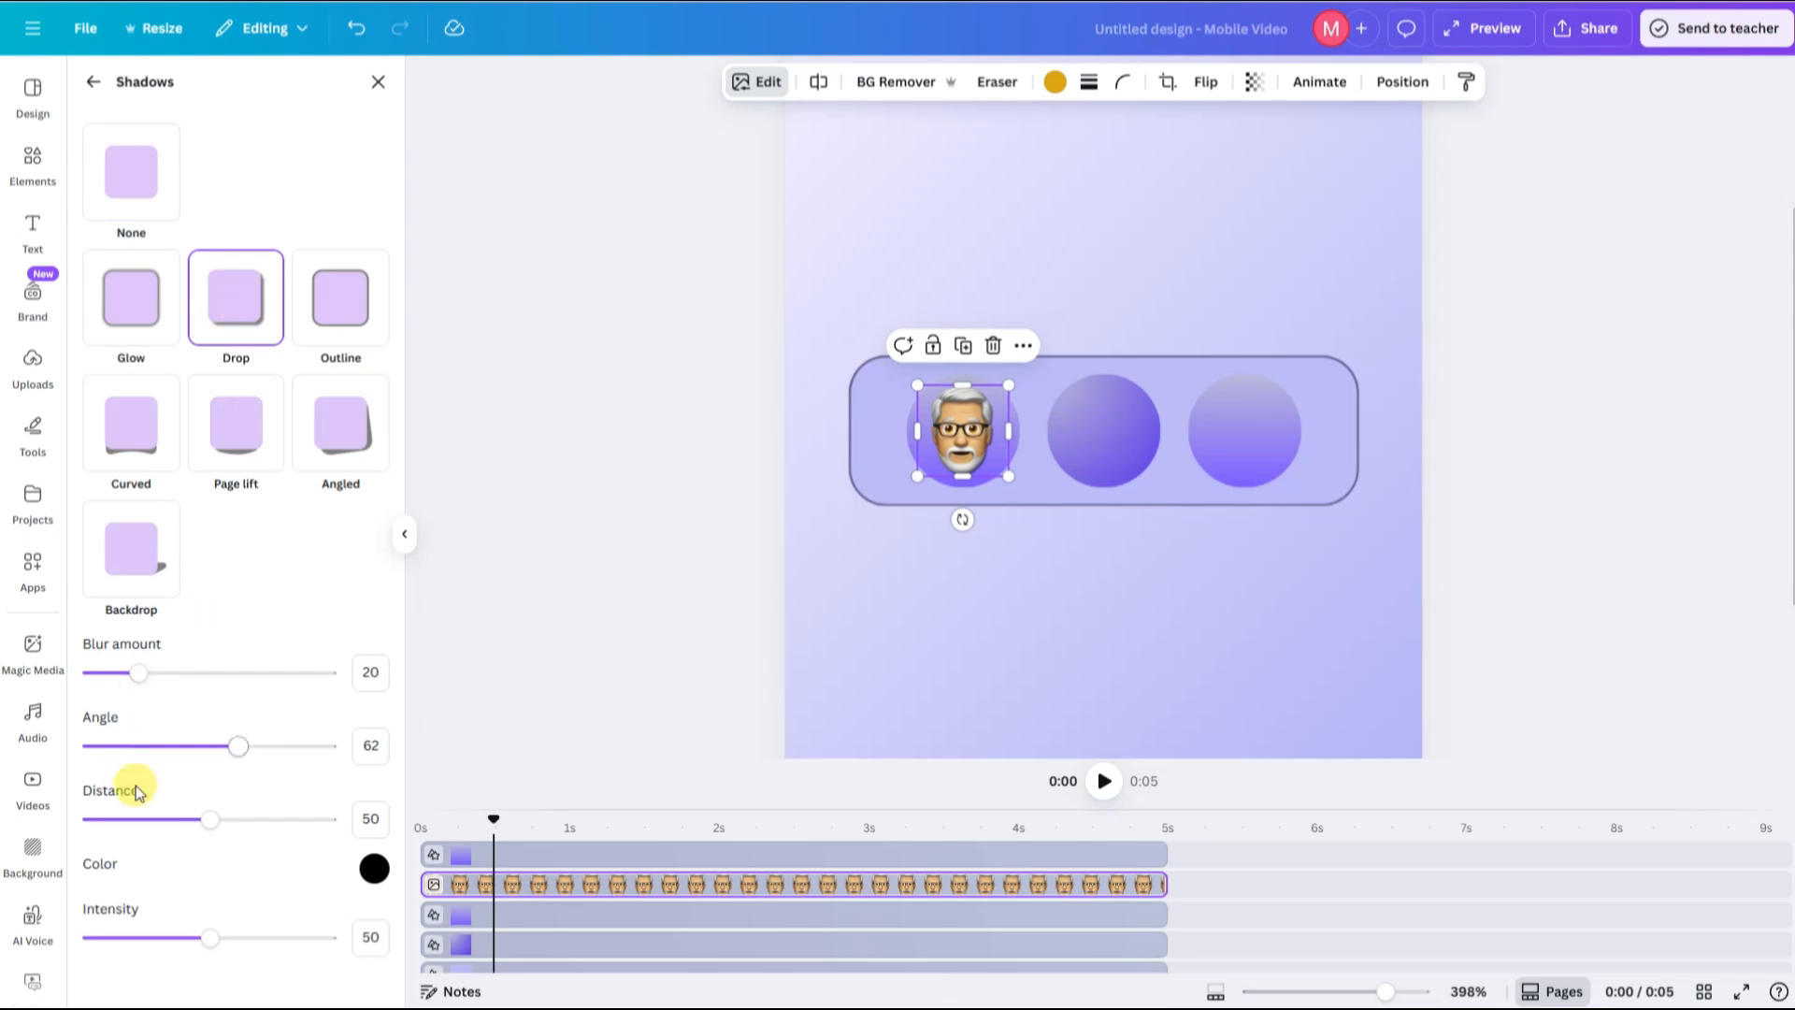
{"action": "left_click_drag", "start_coordinate": [187, 682], "coordinate": [180, 678]}
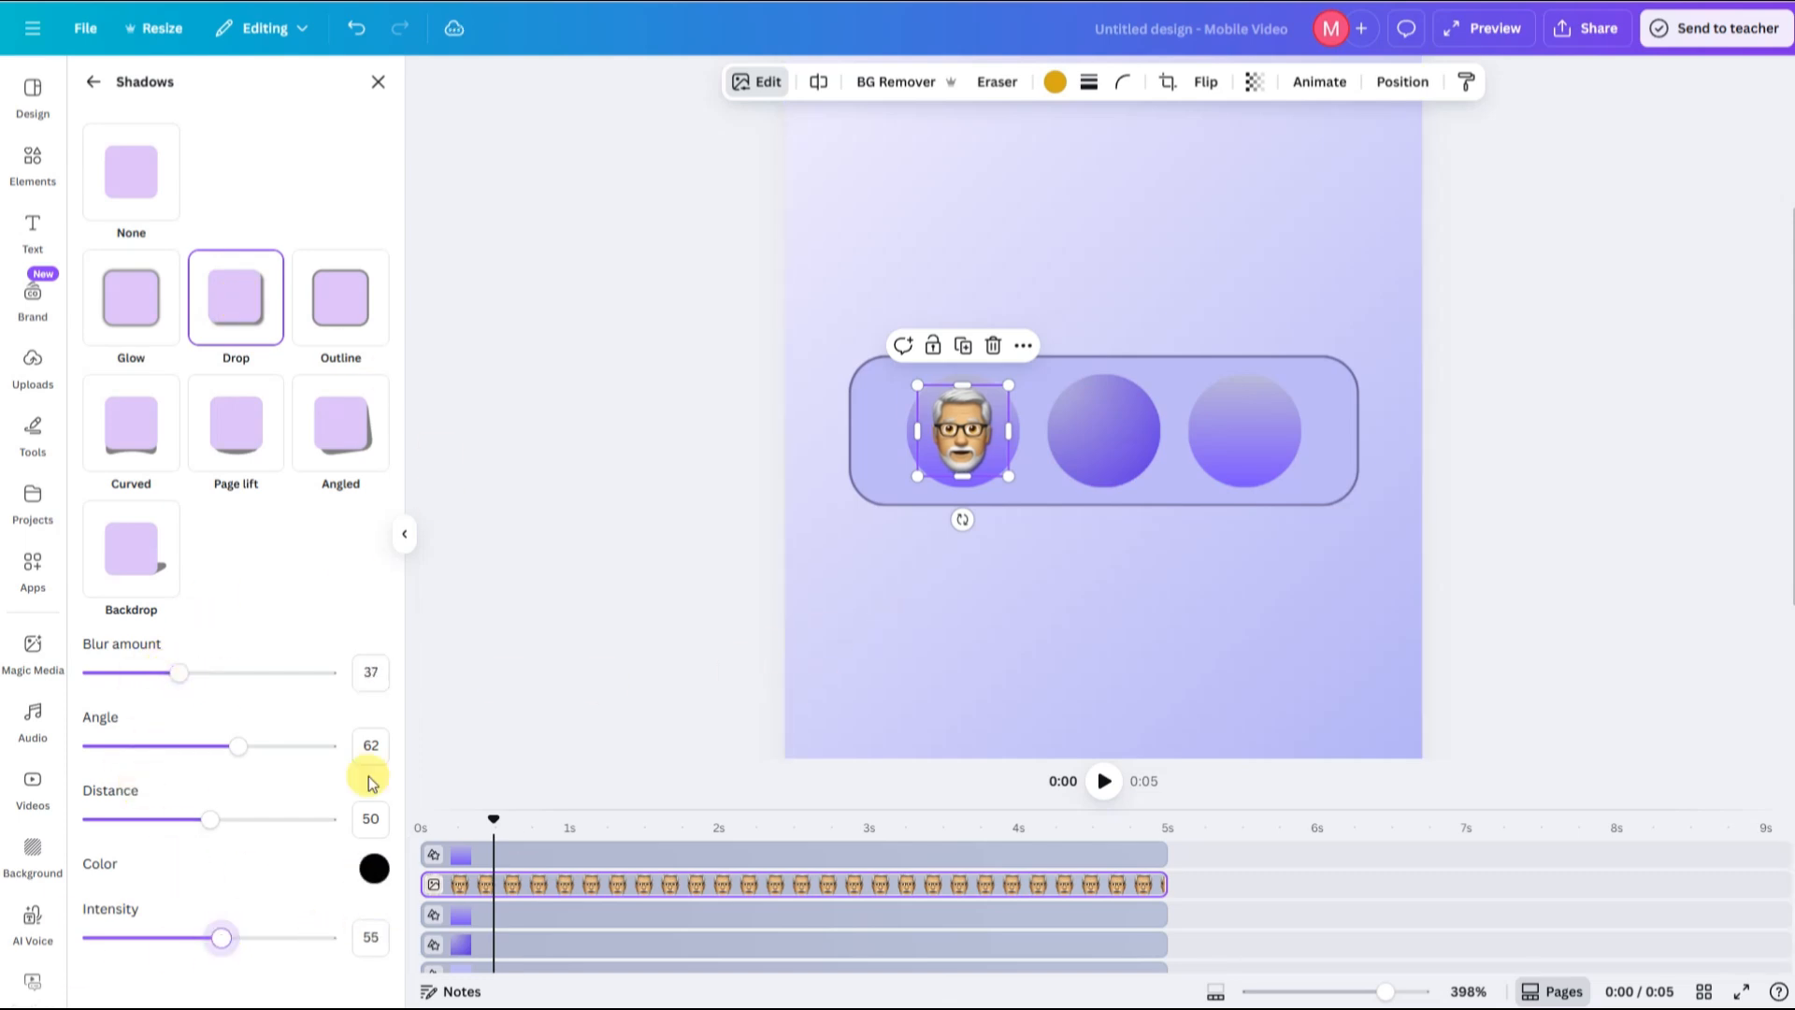
Move the middle circle's timeline layer above the bearded man's layer and add the uploaded coffee cup image above it
{"action": "left_click", "coordinate": [1052, 425]}
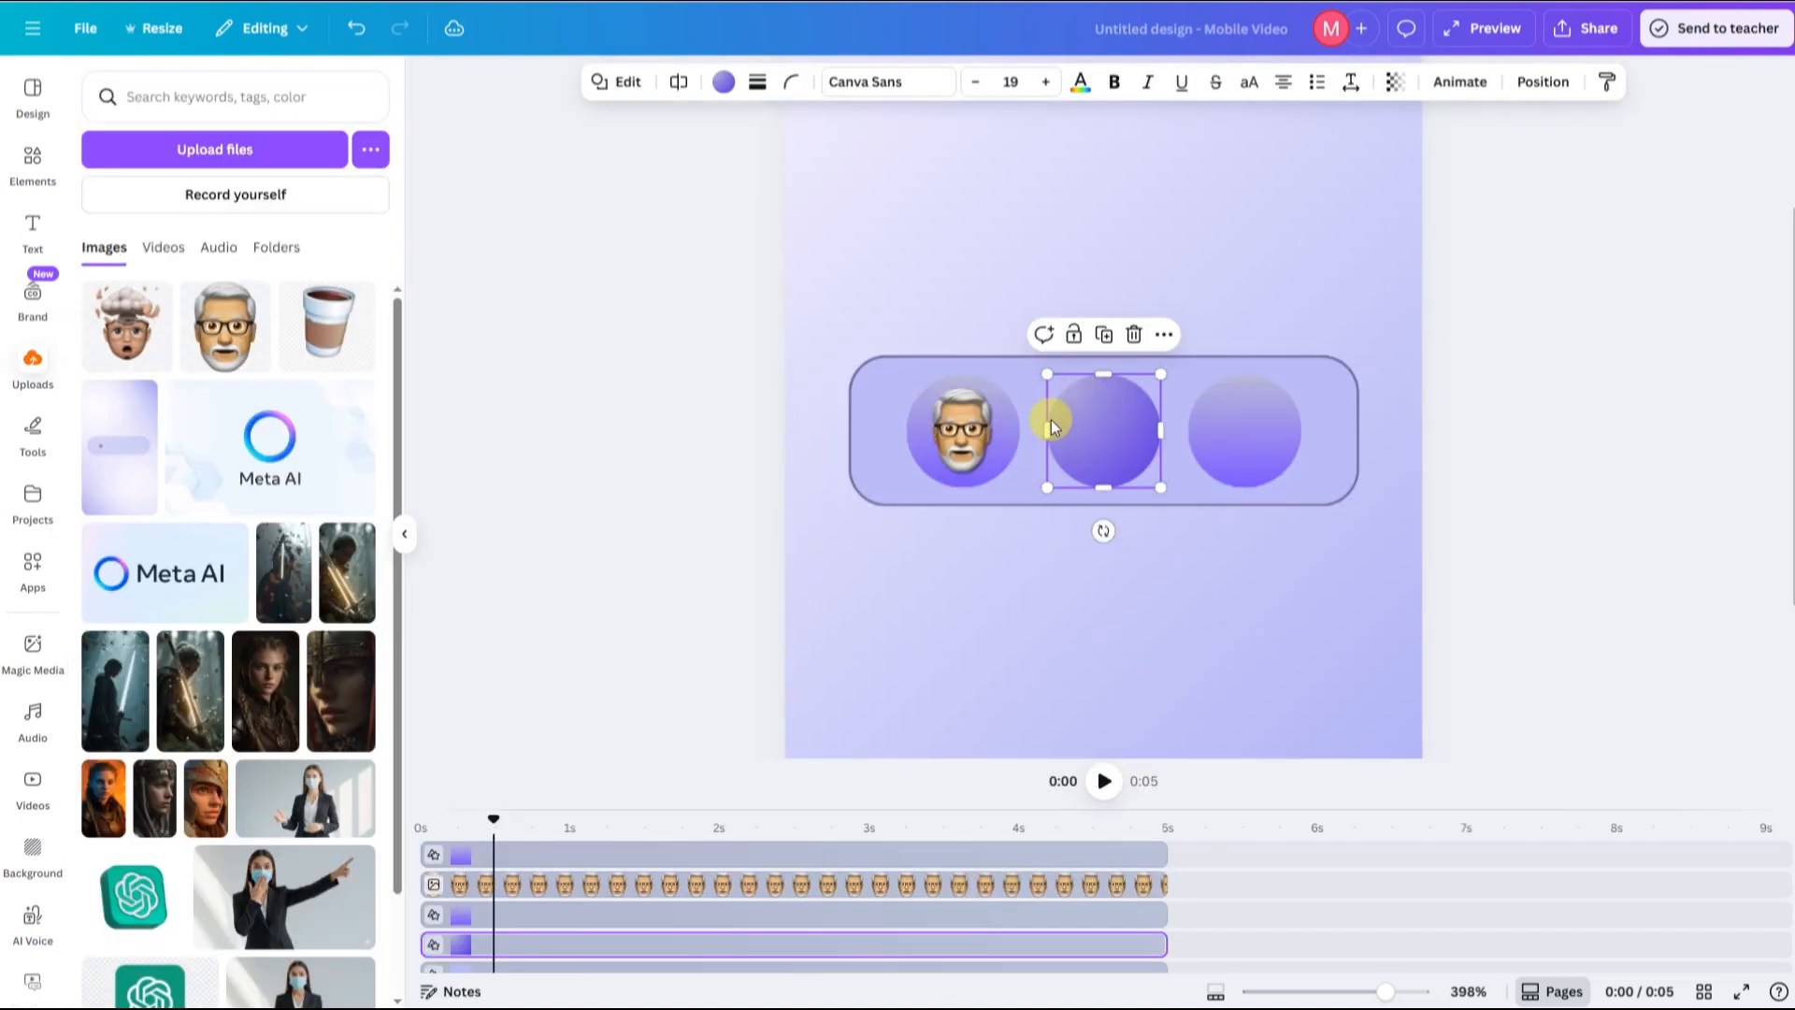
{"action": "left_click_drag", "start_coordinate": [513, 935], "coordinate": [521, 866]}
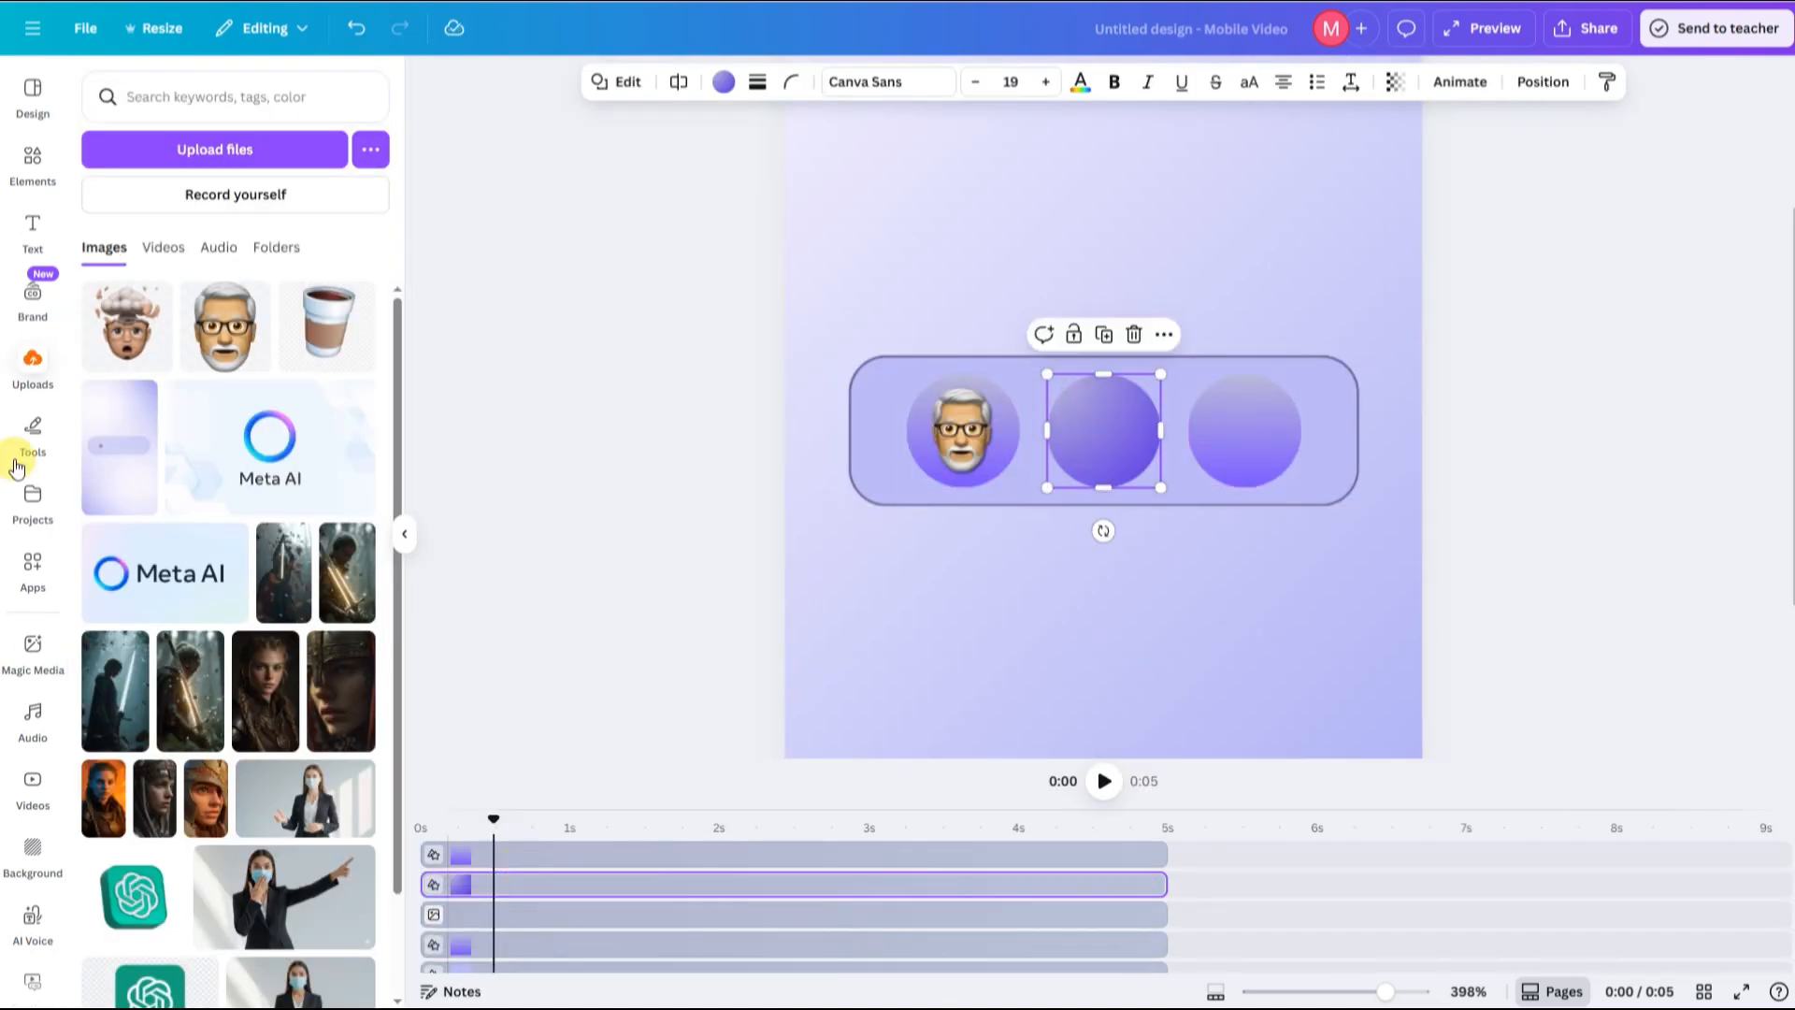
{"action": "left_click", "coordinate": [327, 335]}
{"action": "left_click_drag", "start_coordinate": [334, 322], "coordinate": [456, 864]}
Shrink the coffee cup image and position it over the middle circle
{"action": "left_click", "coordinate": [900, 248]}
{"action": "left_click_drag", "start_coordinate": [901, 248], "coordinate": [1142, 474]}
{"action": "left_click_drag", "start_coordinate": [1215, 543], "coordinate": [1094, 439]}
{"action": "left_click_drag", "start_coordinate": [1177, 511], "coordinate": [1145, 457]}
Apply a Drop shadow to the coffee cup image with blur amount 45 and intensity 60
{"action": "left_click", "coordinate": [753, 82]}
{"action": "left_click", "coordinate": [126, 682]}
{"action": "left_click", "coordinate": [262, 364]}
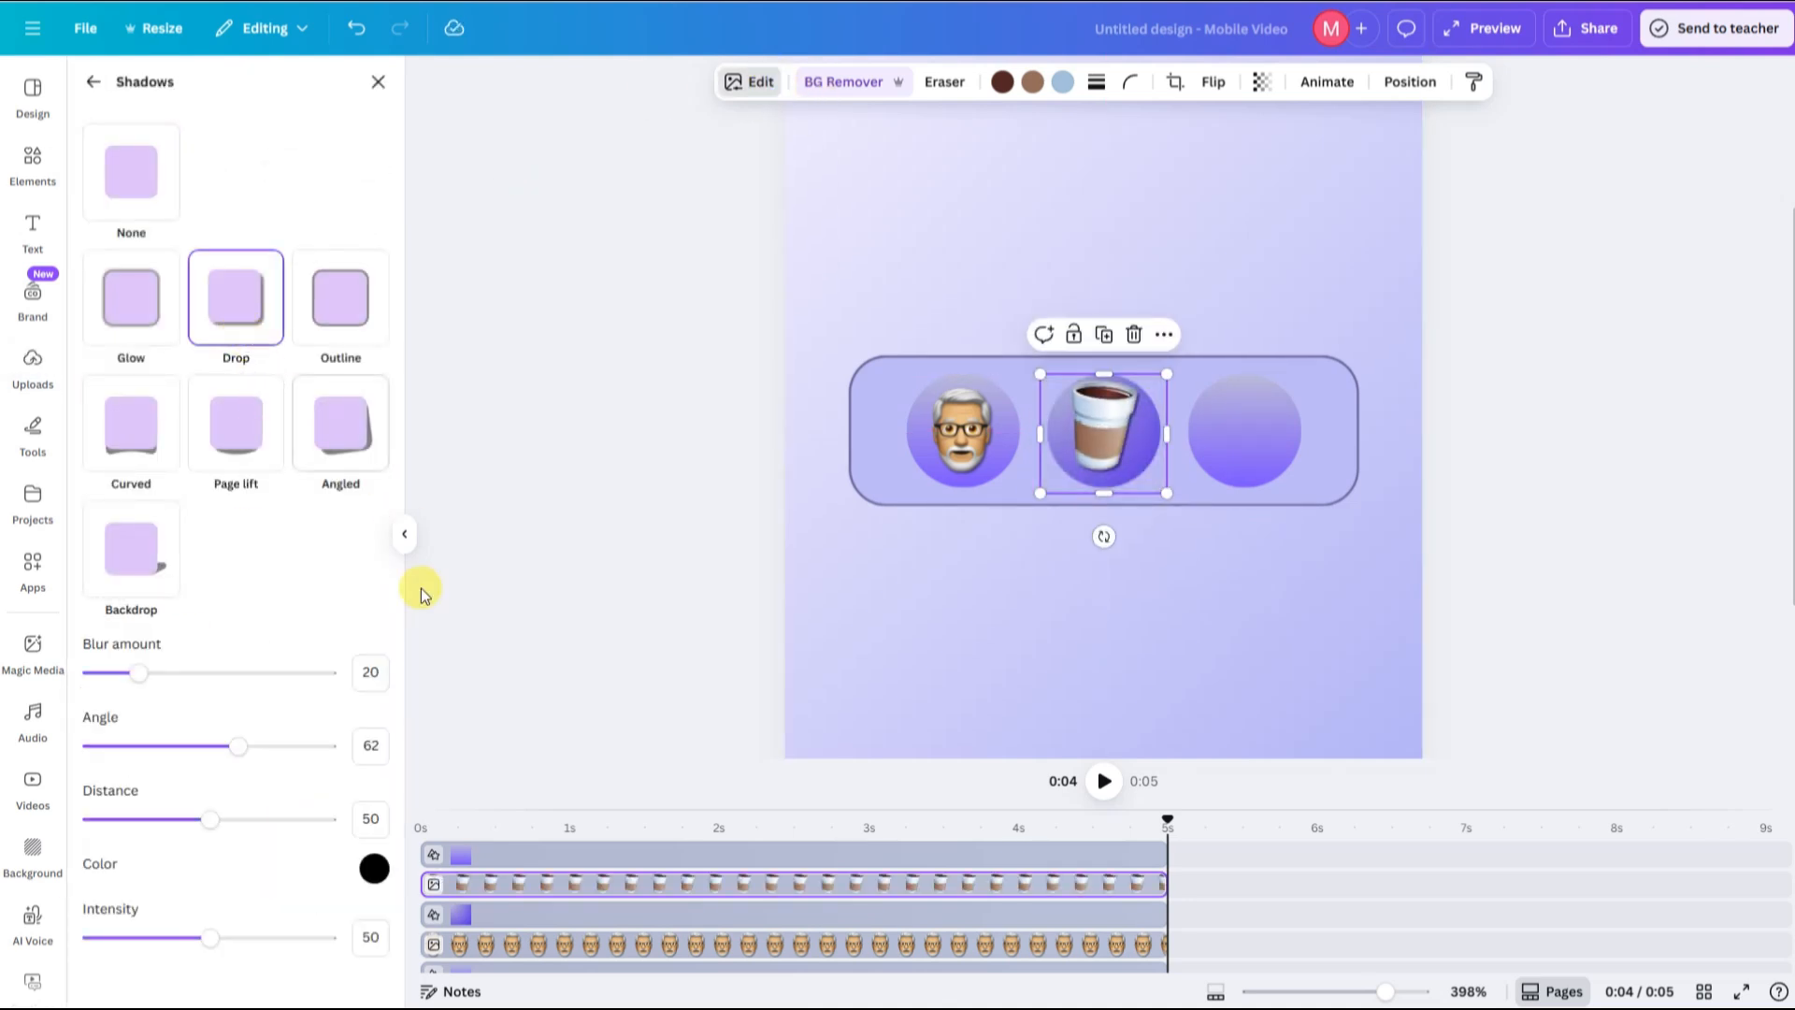
{"action": "left_click_drag", "start_coordinate": [262, 937], "coordinate": [233, 937]}
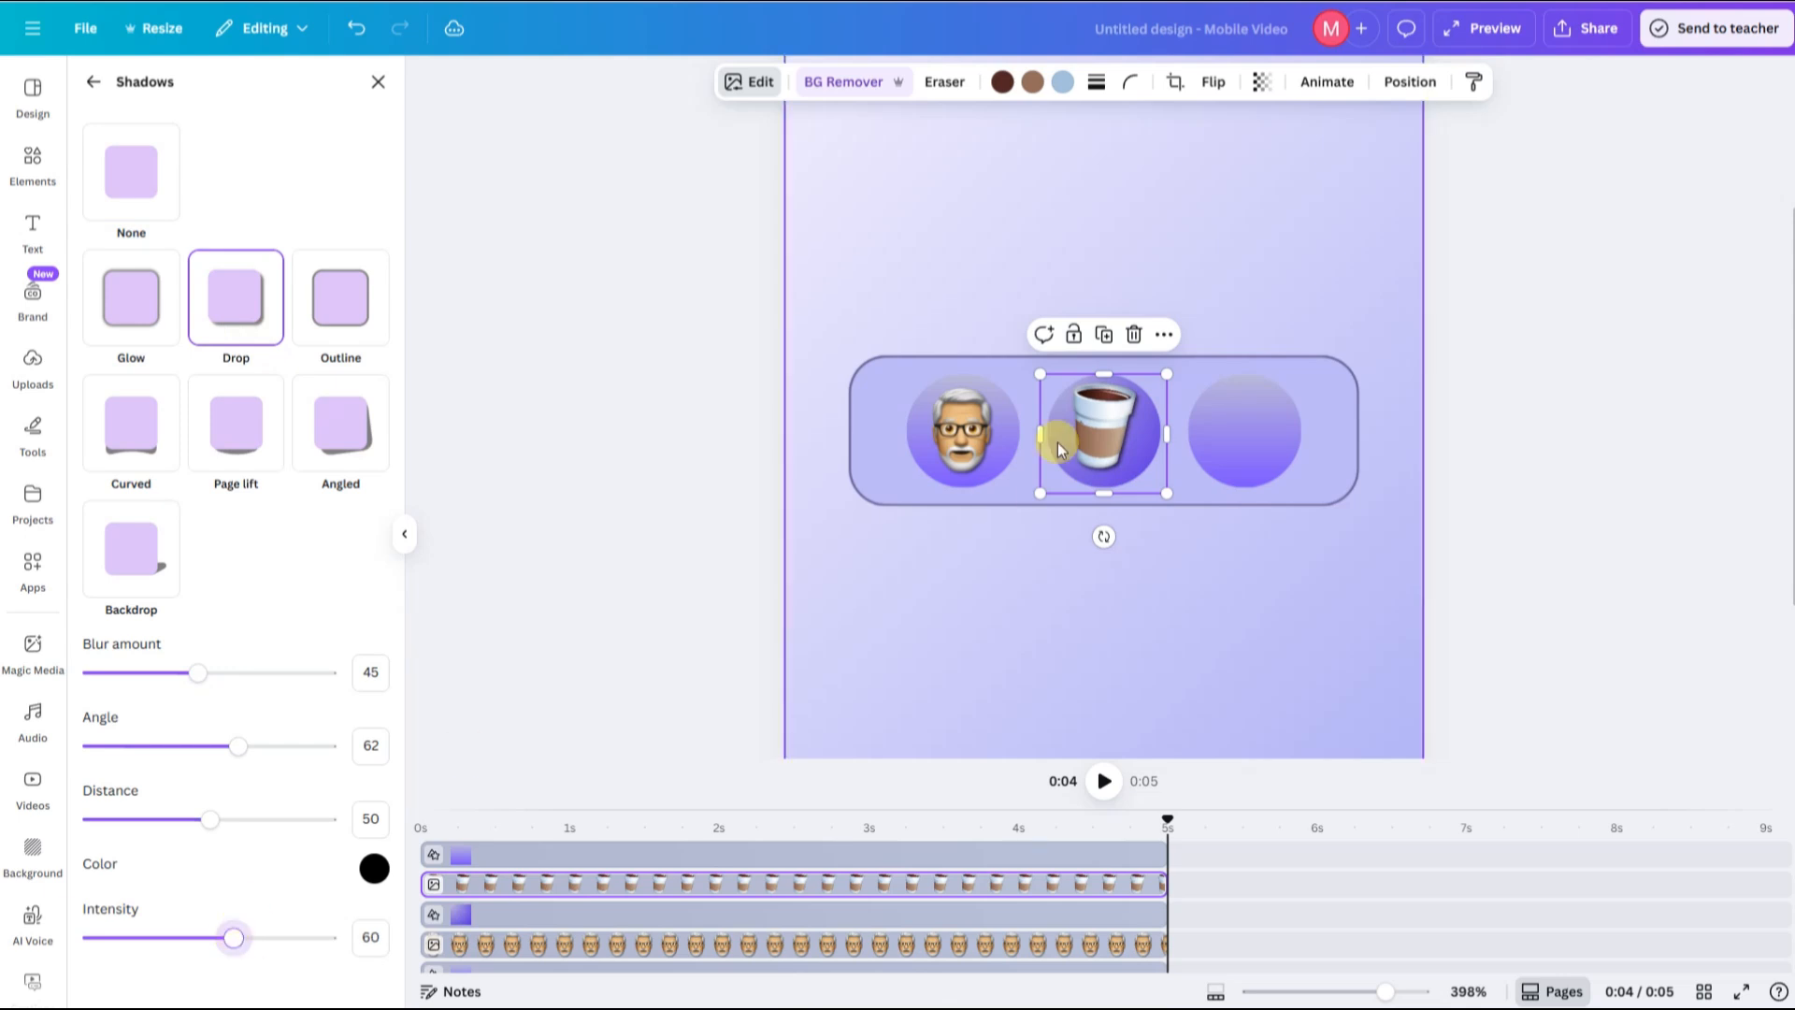
Fine-tune the coffee cup's size and position so it sits centered inside the middle circle
{"action": "left_click_drag", "start_coordinate": [1122, 417], "coordinate": [1125, 418]}
{"action": "left_click", "coordinate": [1161, 483]}
{"action": "left_click", "coordinate": [1133, 458]}
{"action": "left_click_drag", "start_coordinate": [1166, 489], "coordinate": [1146, 469]}
Add the uploaded exploding head emoji image as the top timeline layer, shrink it and center it over the right circle
{"action": "left_click", "coordinate": [1249, 463]}
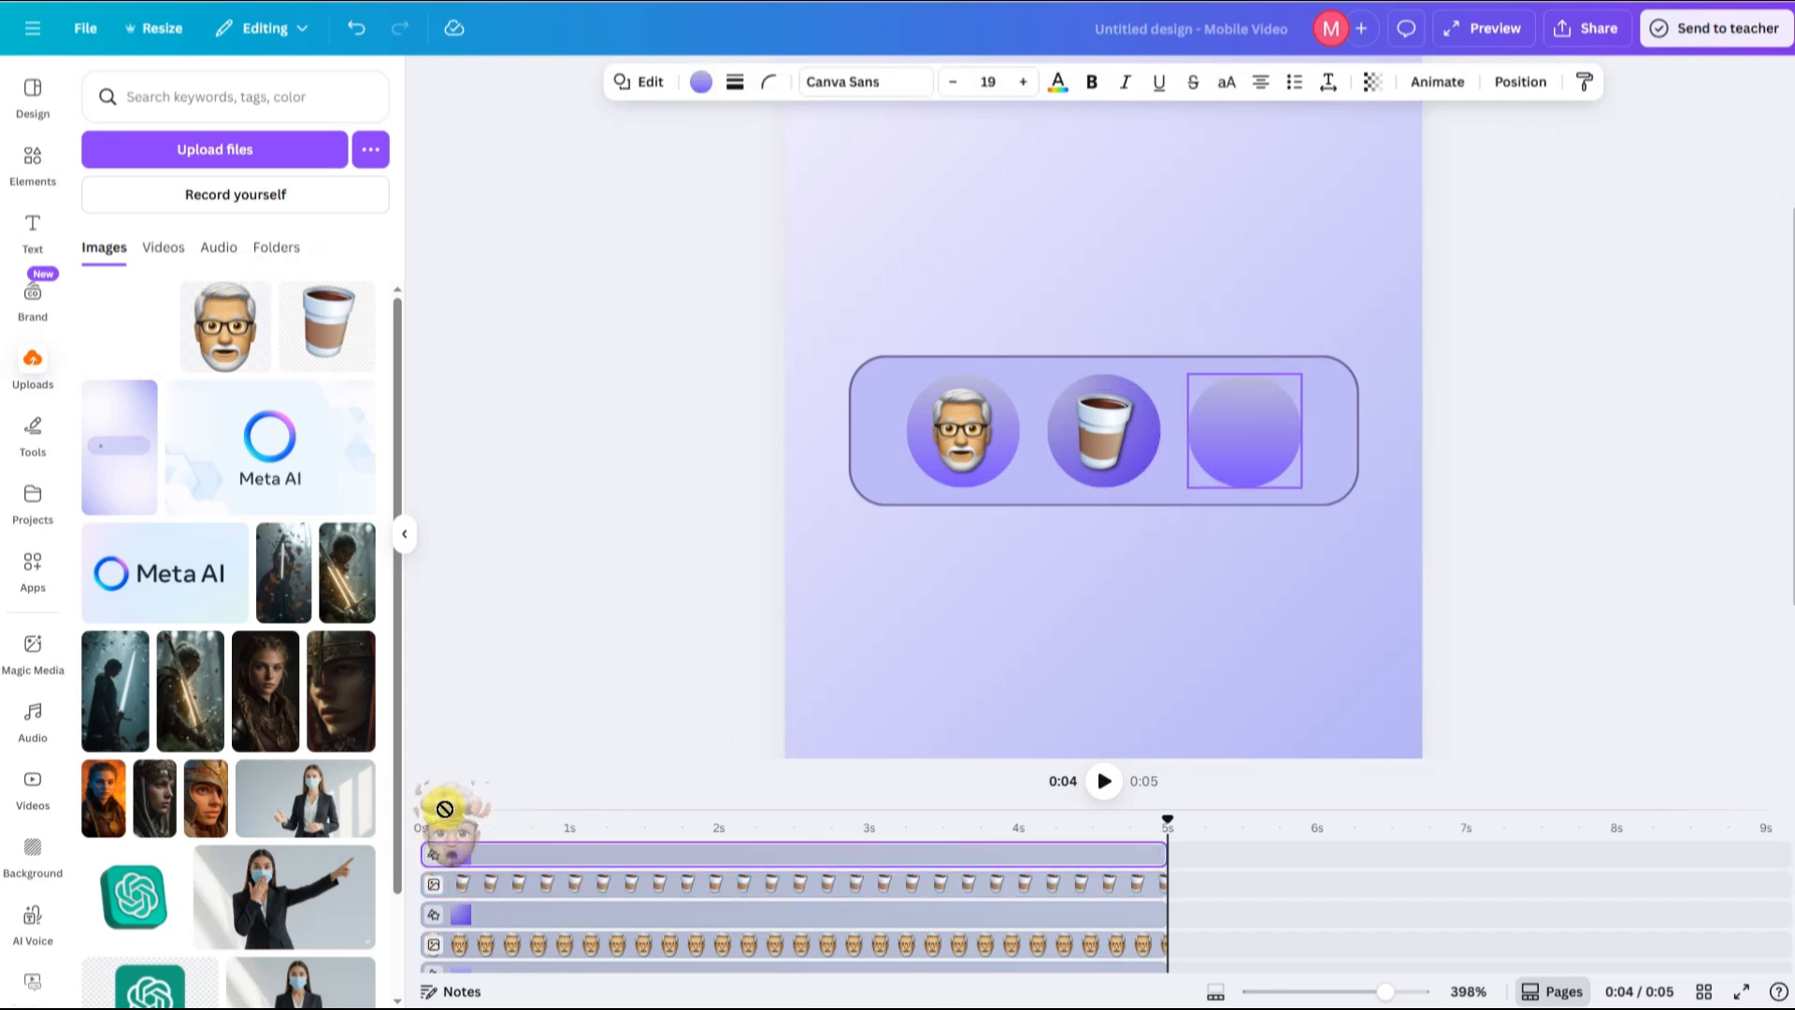
{"action": "left_click", "coordinate": [874, 598]}
{"action": "left_click_drag", "start_coordinate": [126, 327], "coordinate": [450, 853]}
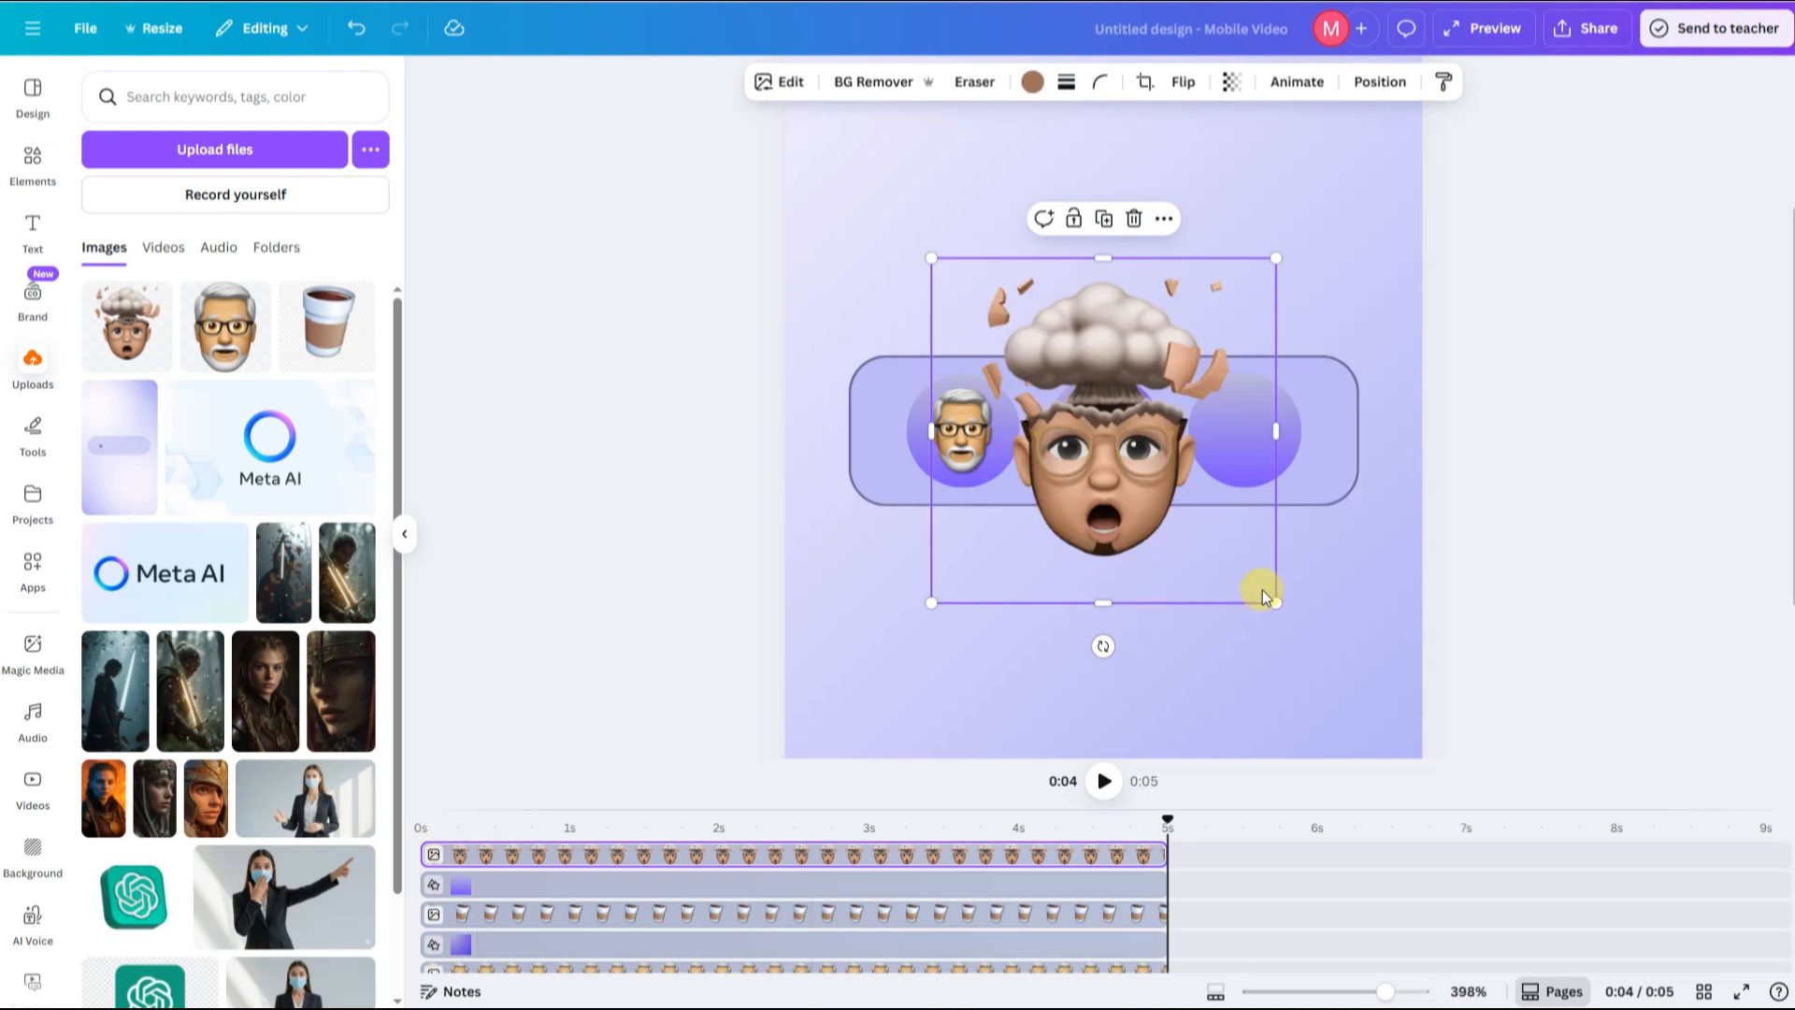
{"action": "left_click_drag", "start_coordinate": [1263, 589], "coordinate": [1068, 385]}
{"action": "left_click_drag", "start_coordinate": [1028, 348], "coordinate": [1283, 476]}
{"action": "left_click_drag", "start_coordinate": [1240, 452], "coordinate": [1255, 462]}
Apply a Drop shadow to the exploding head image
{"action": "left_click", "coordinate": [782, 81]}
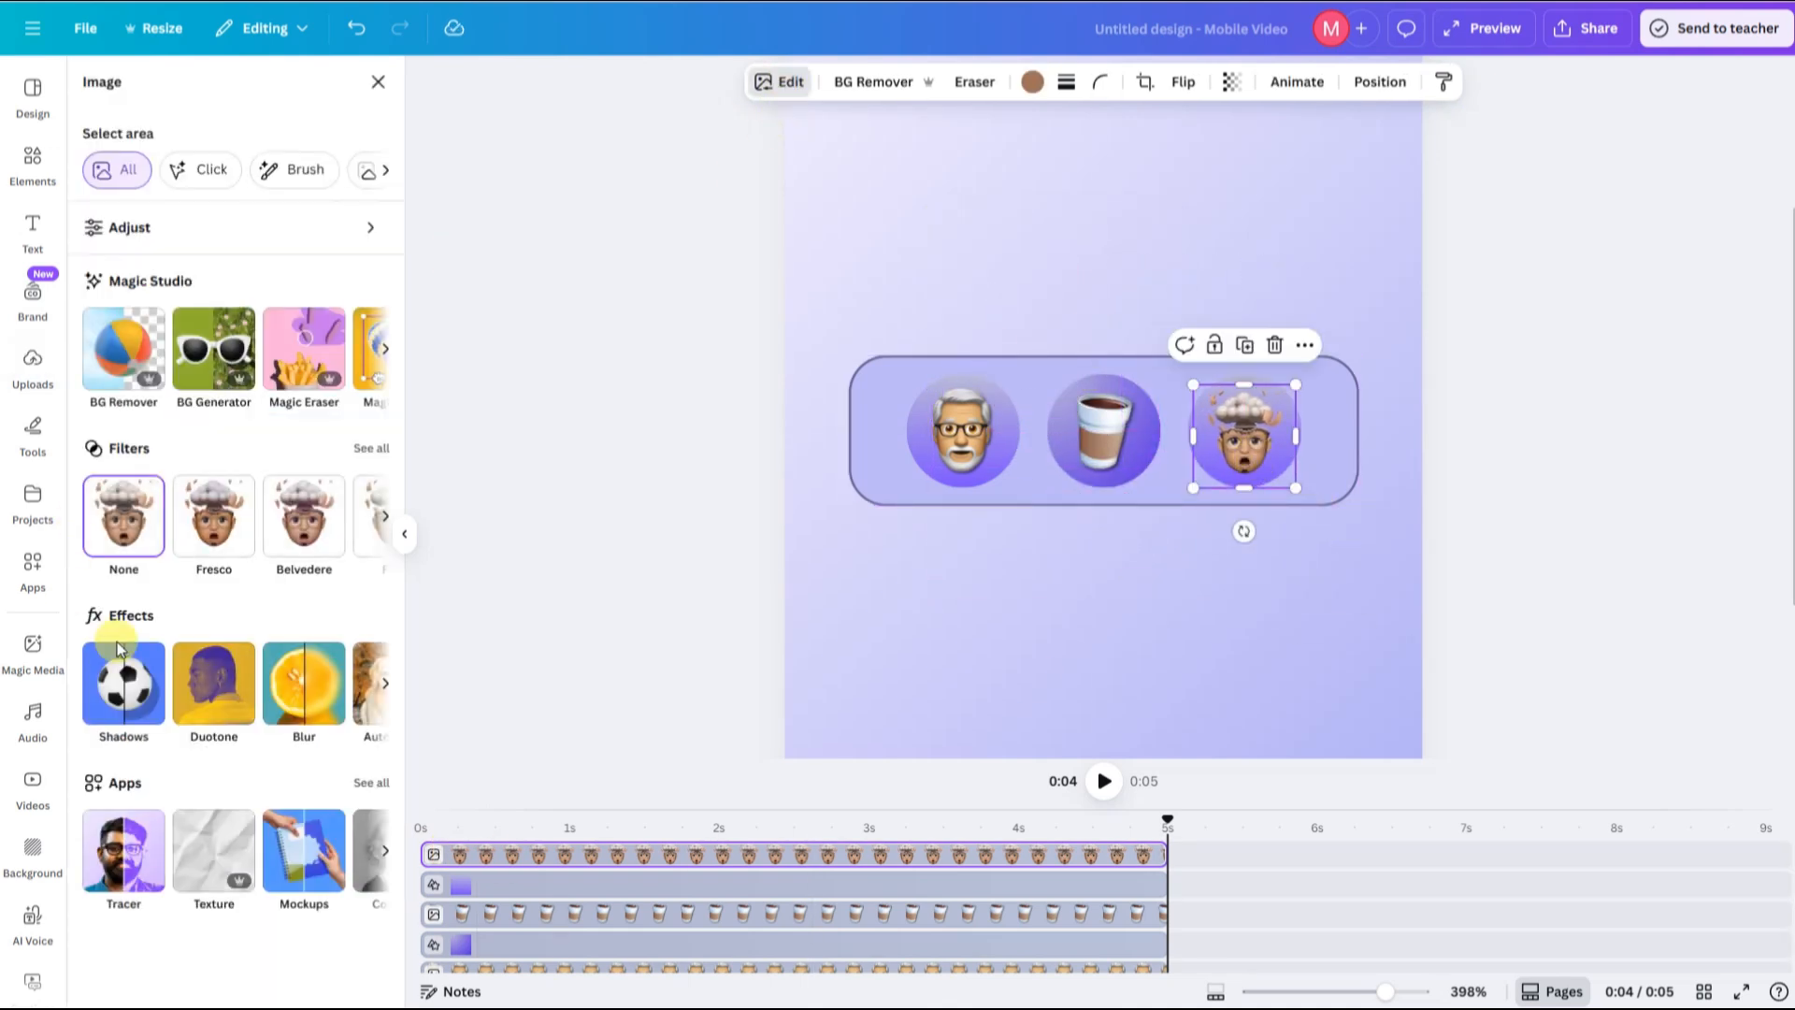
{"action": "left_click", "coordinate": [121, 689]}
{"action": "left_click", "coordinate": [260, 329]}
Add a subheading near the start of the timeline, reduce it to size 35.6 and place it just above the rounded rectangle
{"action": "left_click", "coordinate": [450, 848]}
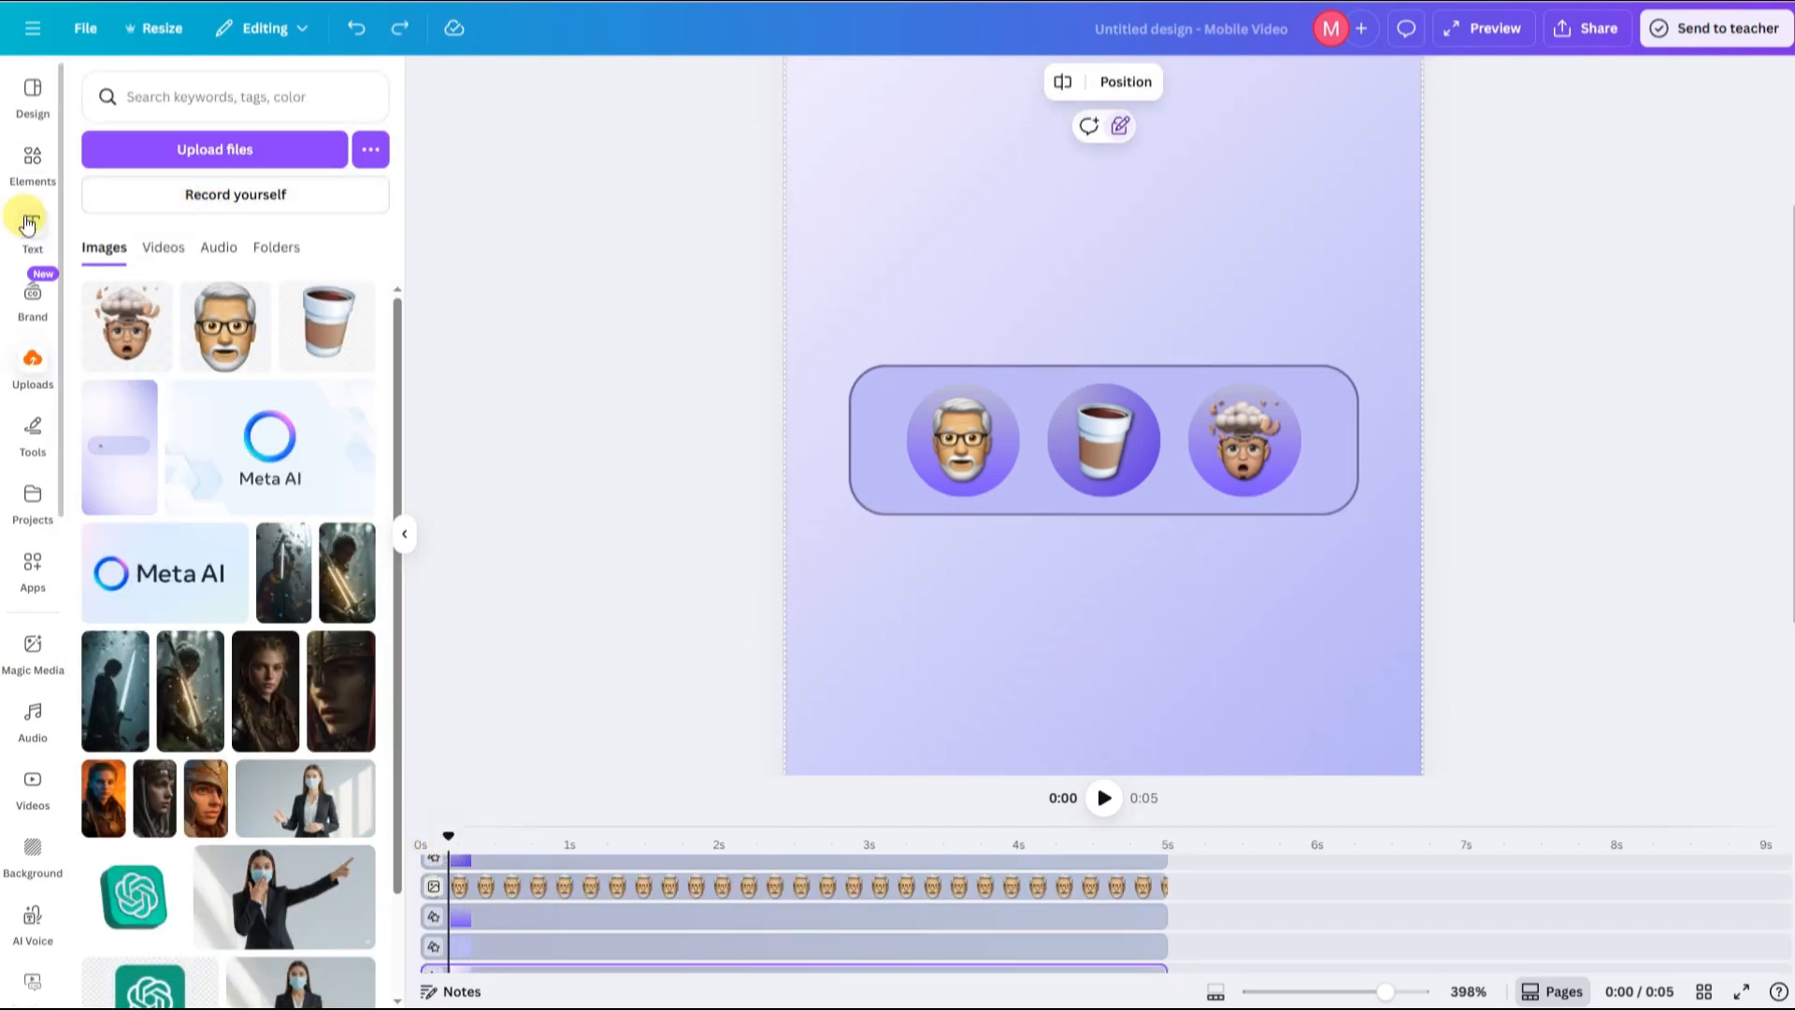
{"action": "left_click", "coordinate": [30, 226]}
{"action": "left_click", "coordinate": [200, 361]}
{"action": "left_click_drag", "start_coordinate": [1275, 535], "coordinate": [1121, 377]}
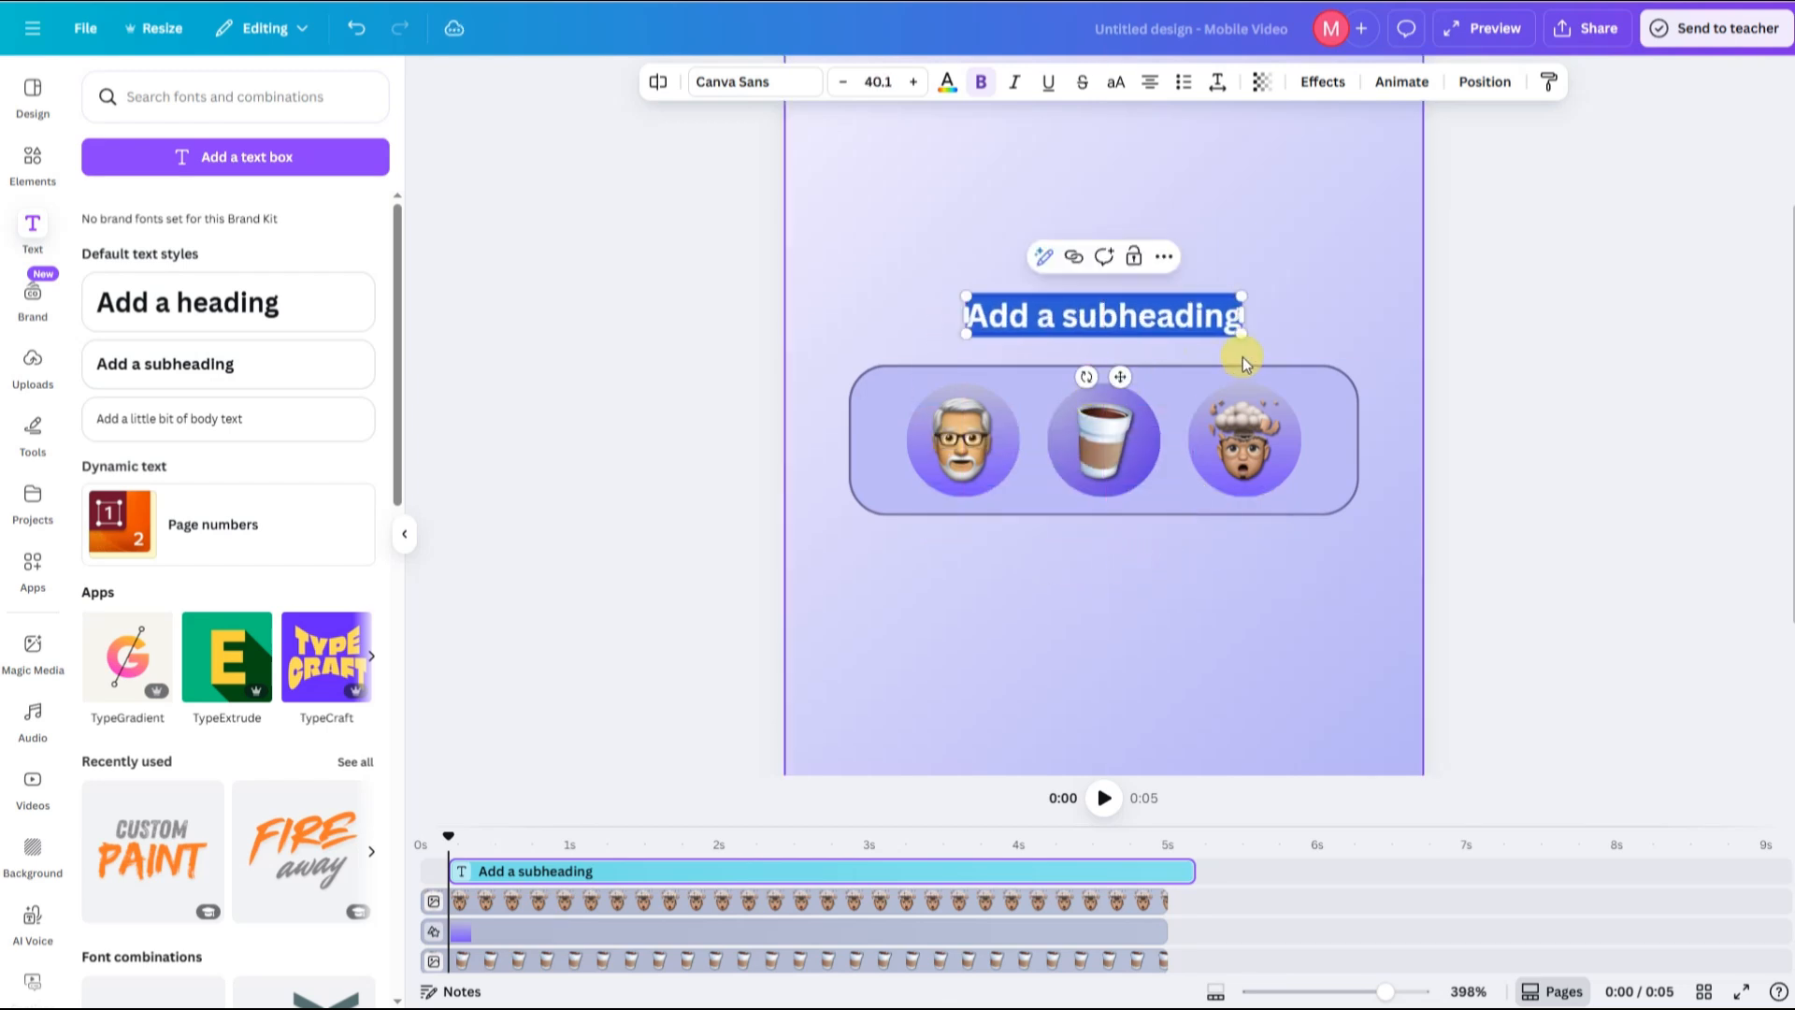
{"action": "left_click_drag", "start_coordinate": [1242, 333], "coordinate": [1210, 330]}
{"action": "left_click_drag", "start_coordinate": [1116, 377], "coordinate": [1123, 385]}
{"action": "left_click", "coordinate": [1123, 385]}
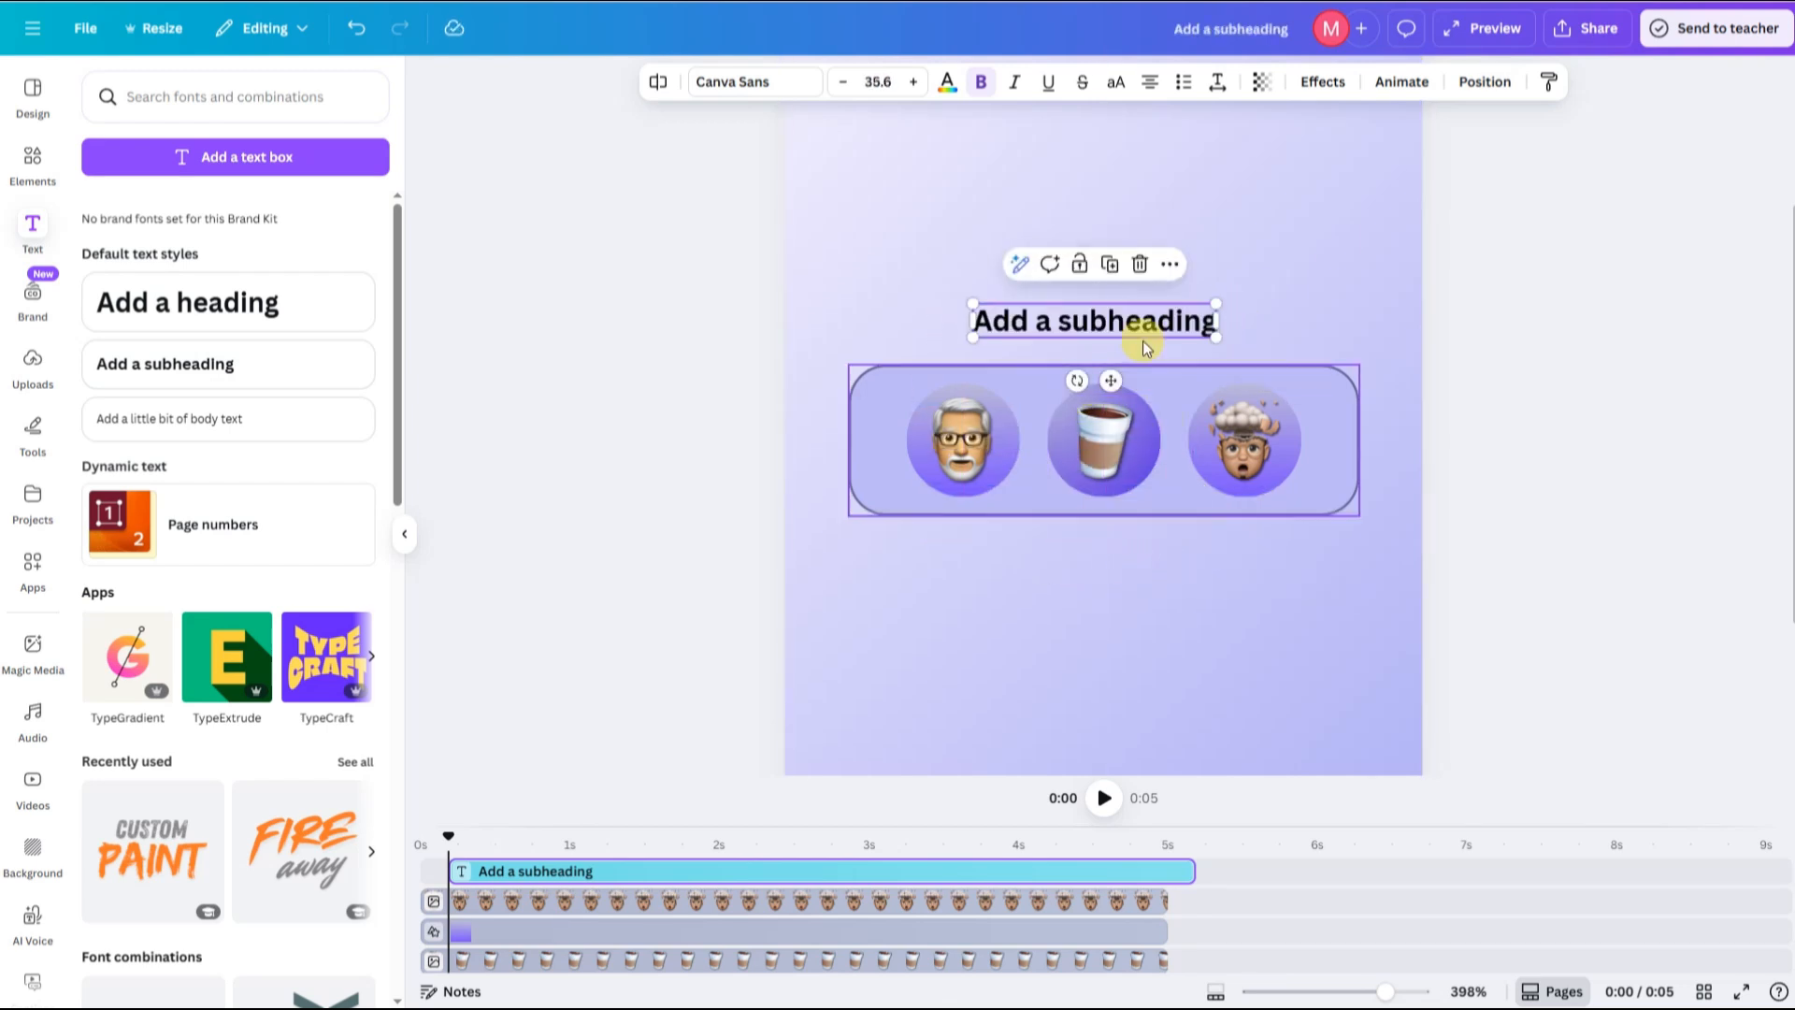
Replace the subheading's text with "Drink his coffee" and remove its bold formatting
{"action": "double_click", "coordinate": [1138, 316]}
{"action": "type", "text": "dr"}
{"action": "key", "text": "BackSpace"}
{"action": "key", "text": "BackSpace"}
{"action": "type", "text": "Dri"}
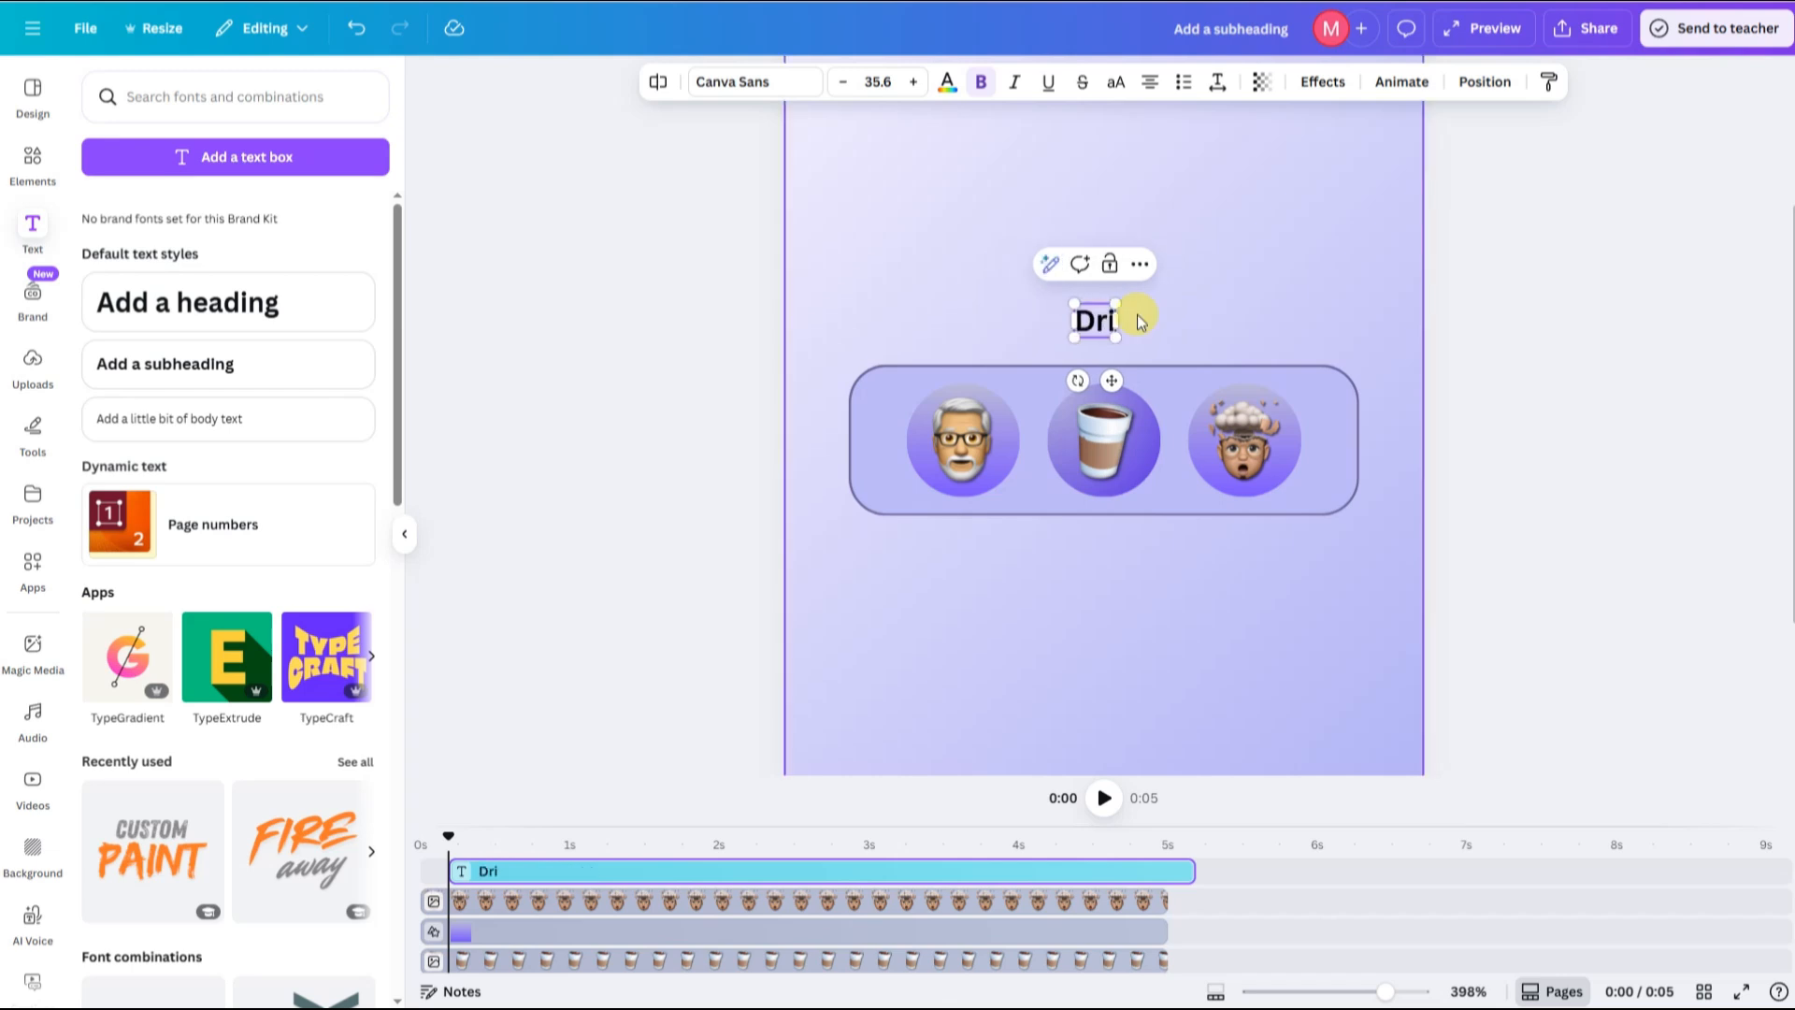
{"action": "type", "text": "nk his coffee"}
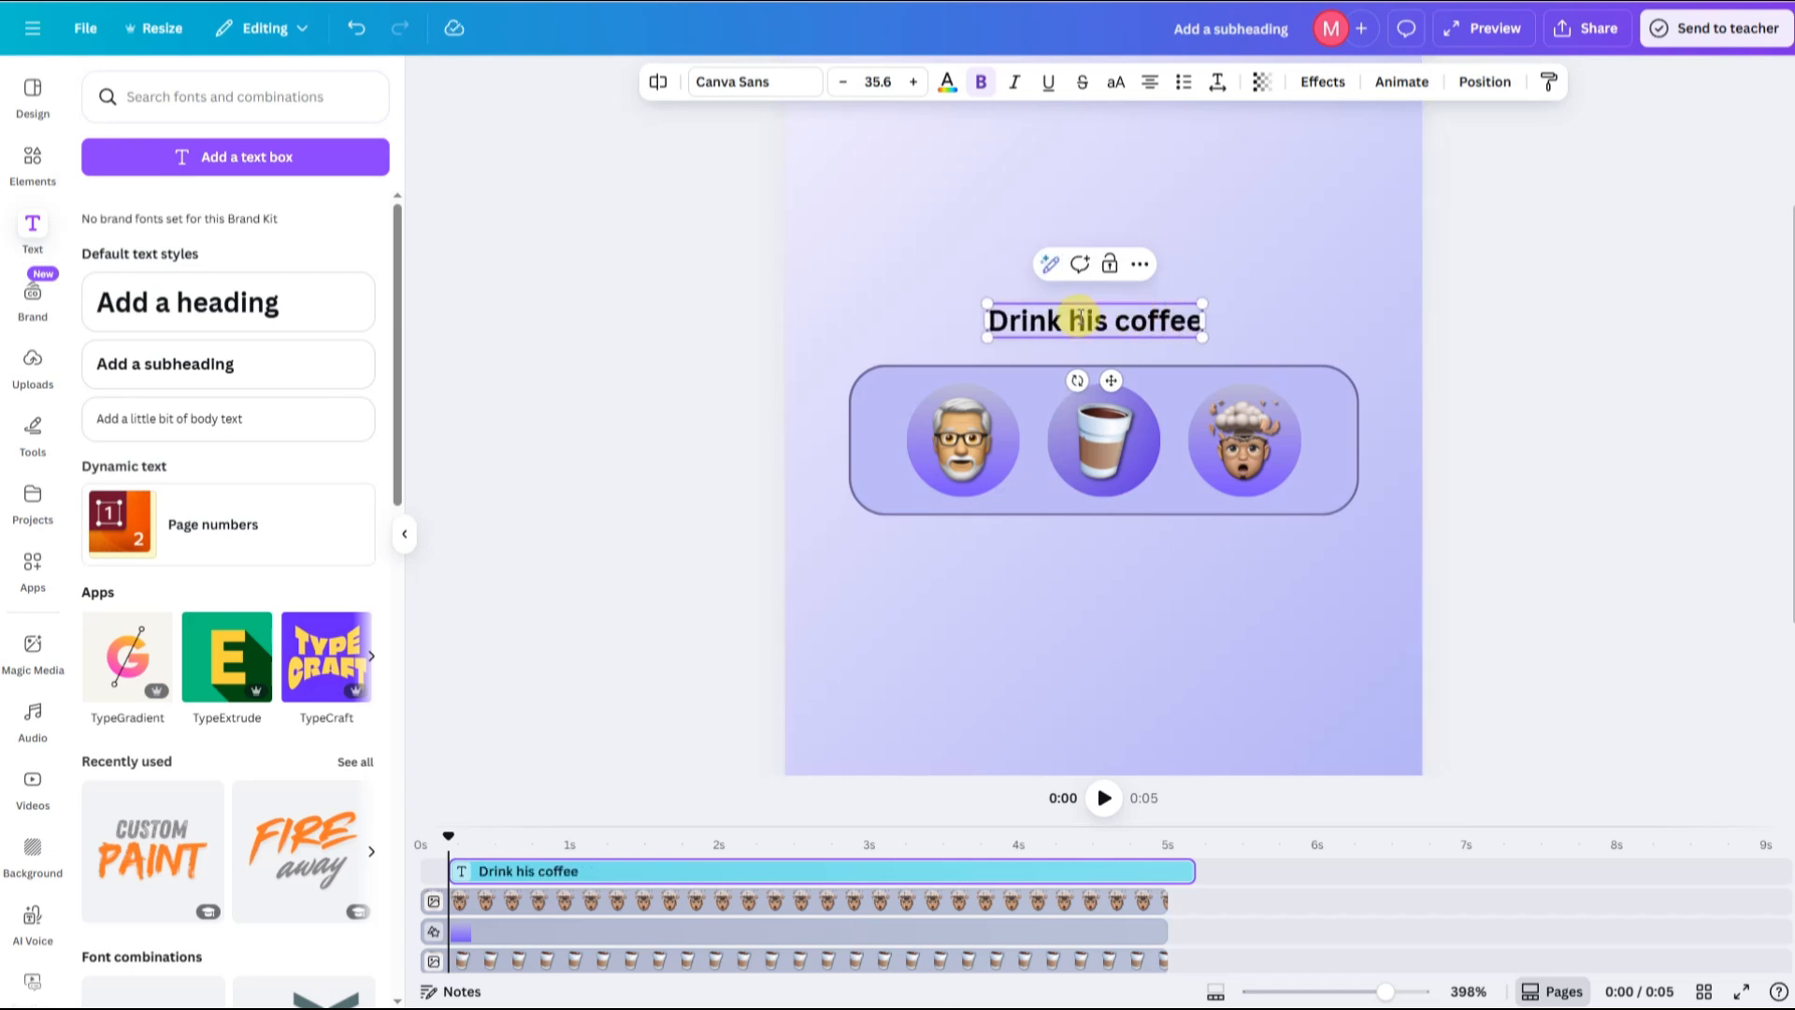
{"action": "left_click", "coordinate": [984, 86]}
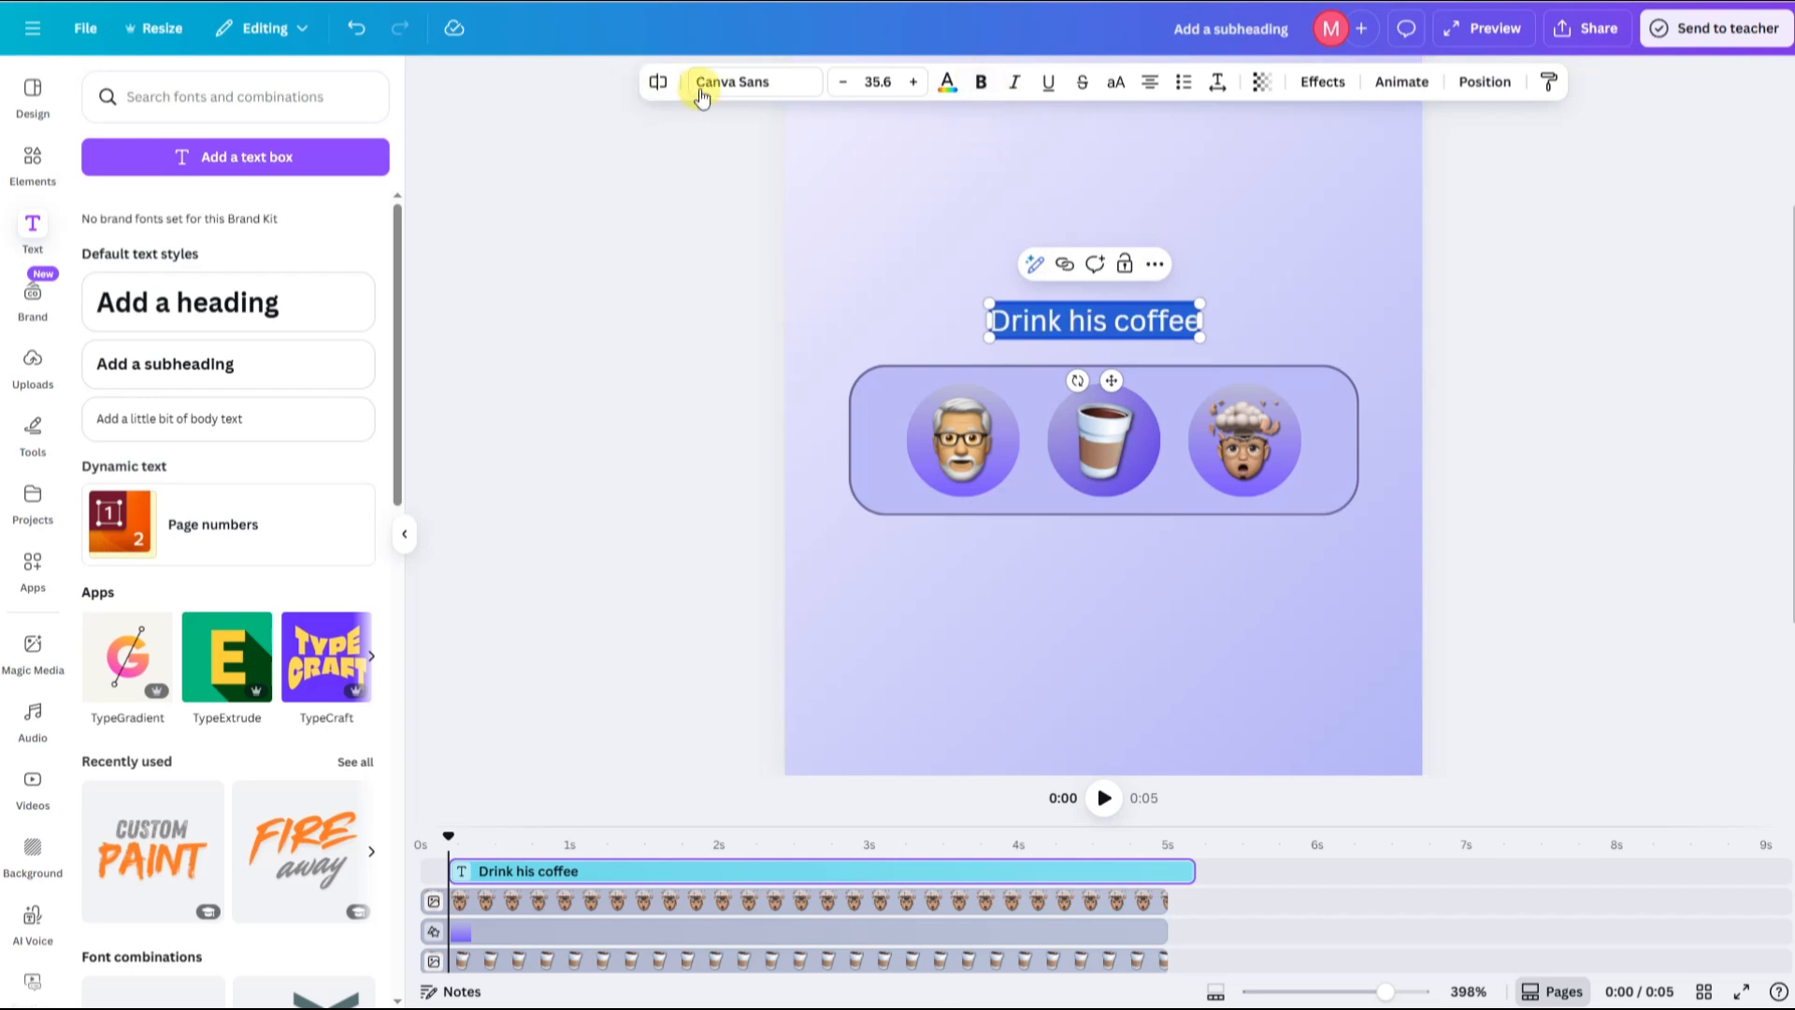
Change the "Drink his coffee" caption's font to DM Sans
{"action": "left_click", "coordinate": [701, 83]}
{"action": "left_click", "coordinate": [150, 389]}
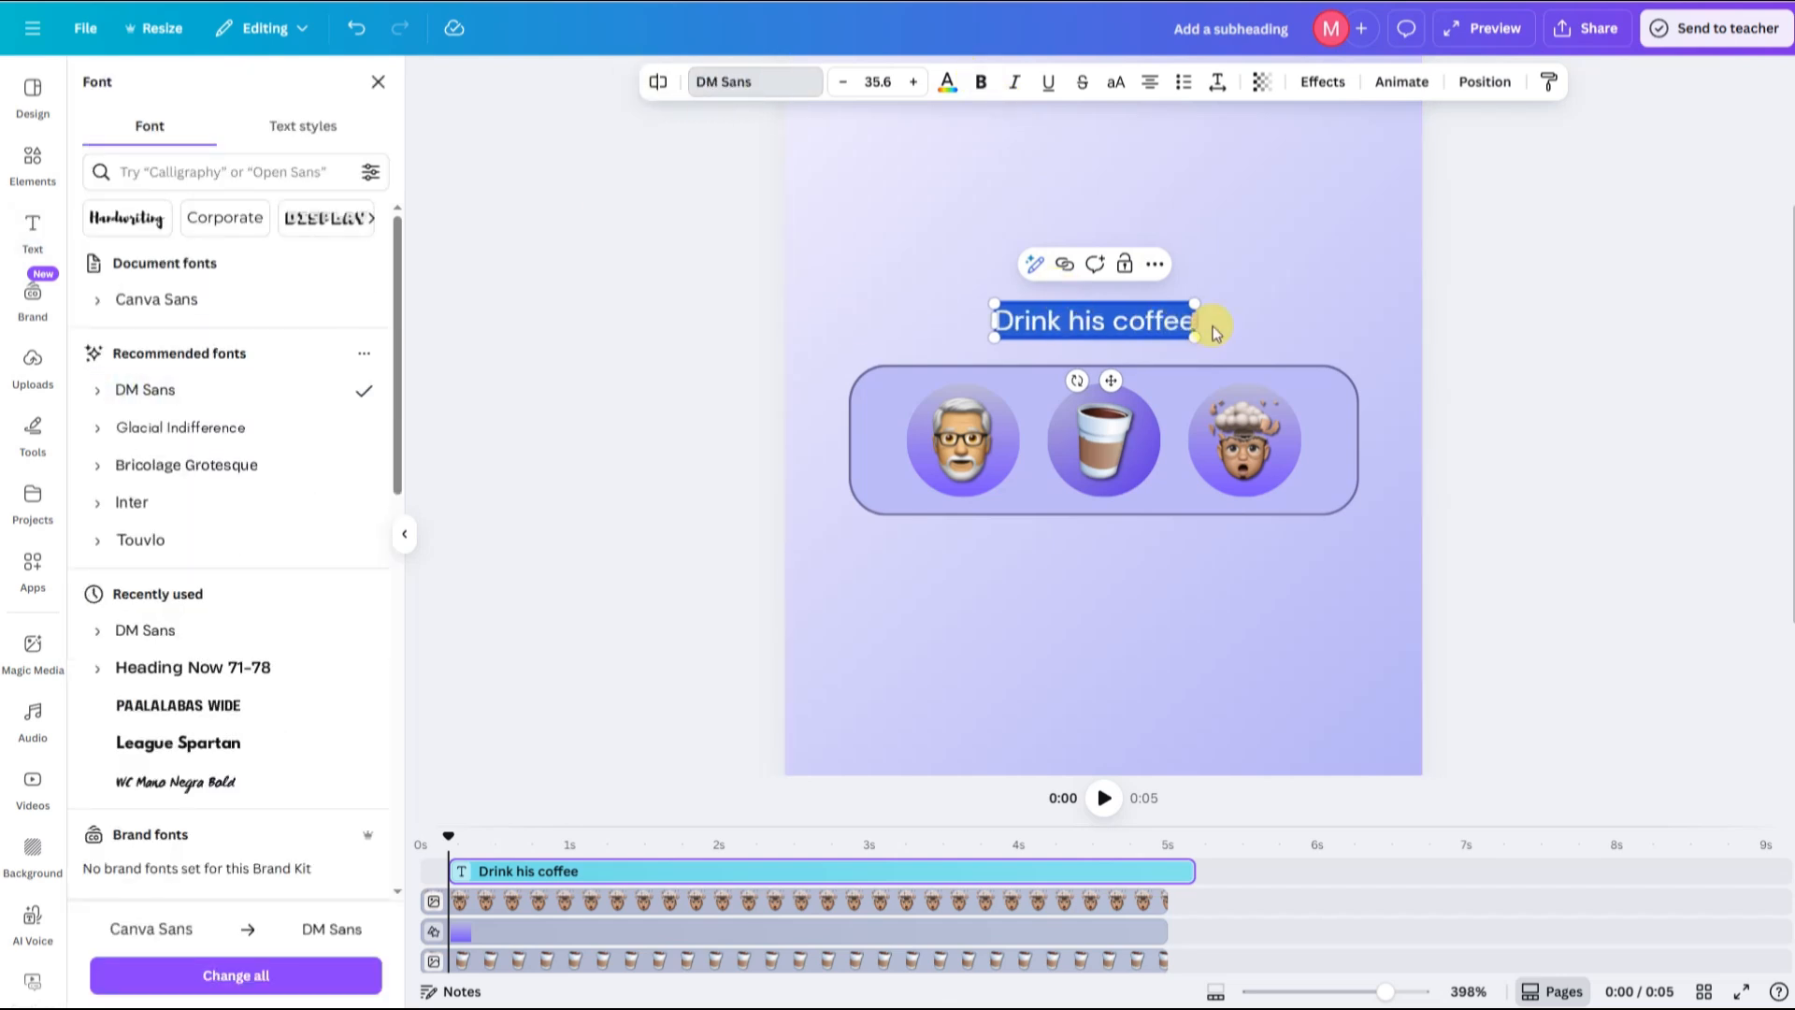
{"action": "left_click", "coordinate": [1114, 324]}
Duplicate the caption, place the copy below the rounded rectangle under the bearded man, and change its text to "Wakes up"
{"action": "key", "text": "ctrl+d"}
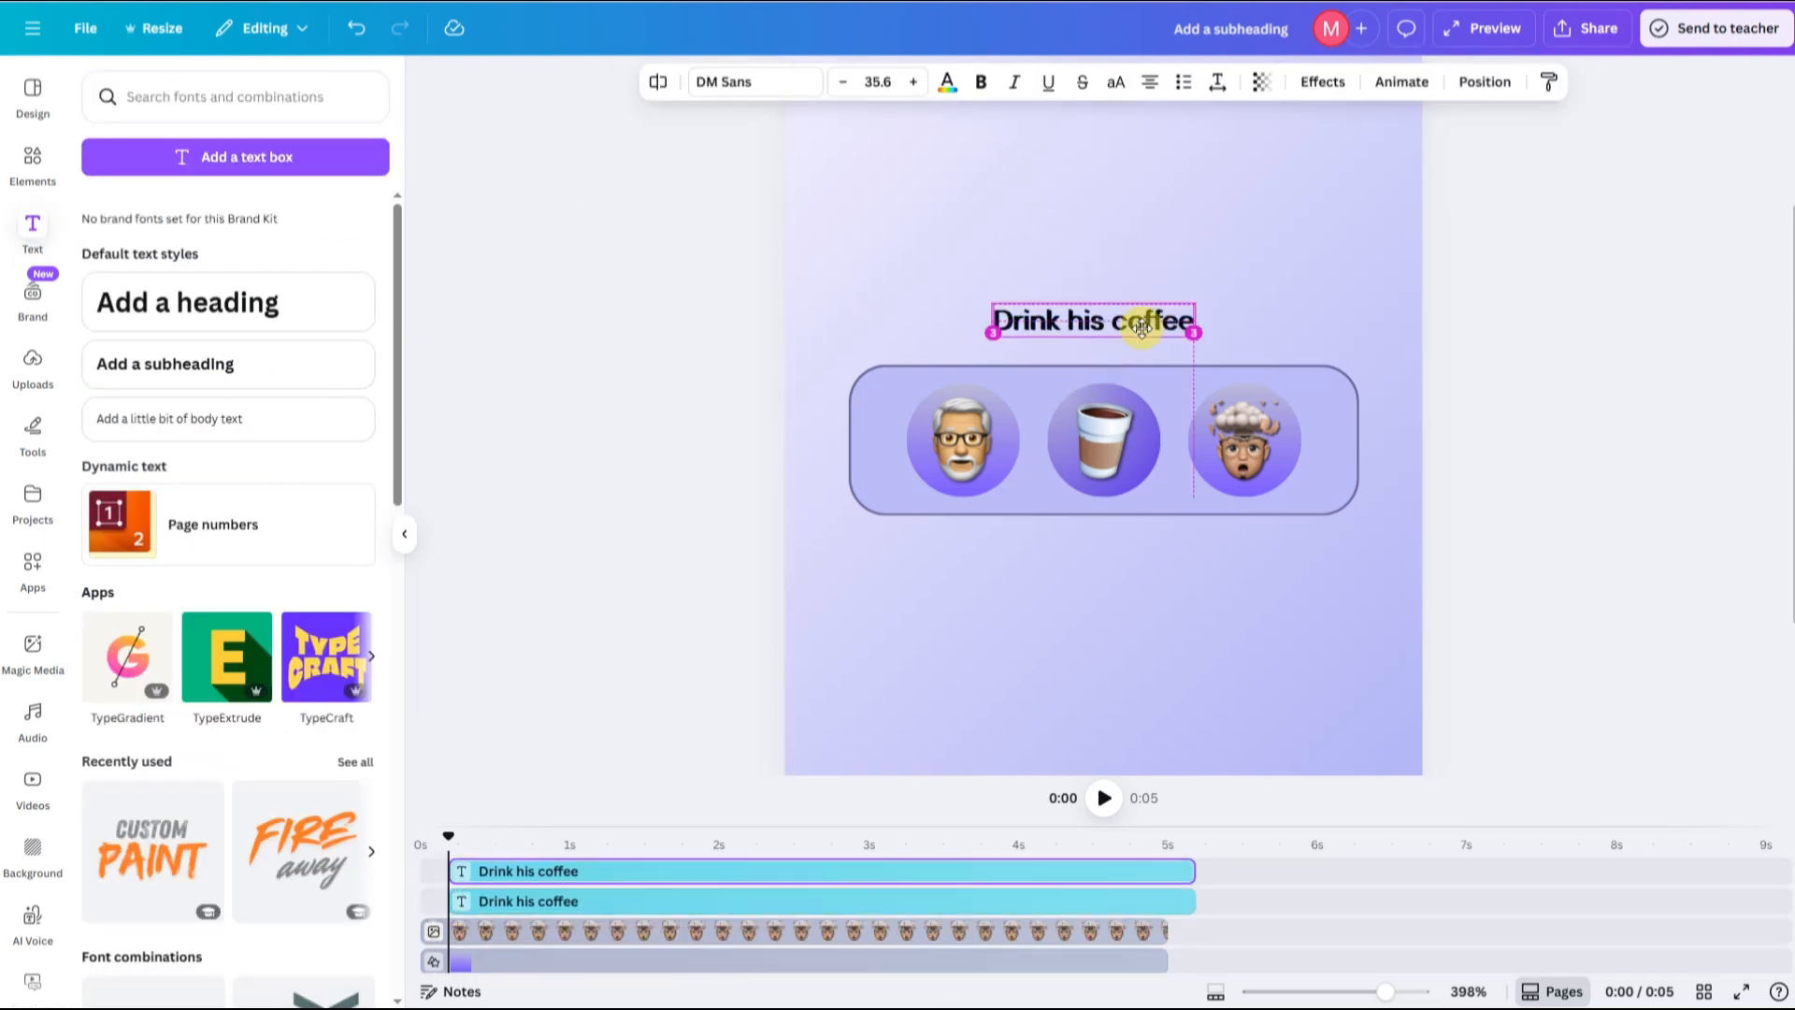
{"action": "left_click_drag", "start_coordinate": [1134, 321], "coordinate": [1017, 538]}
{"action": "double_click", "coordinate": [1000, 552]}
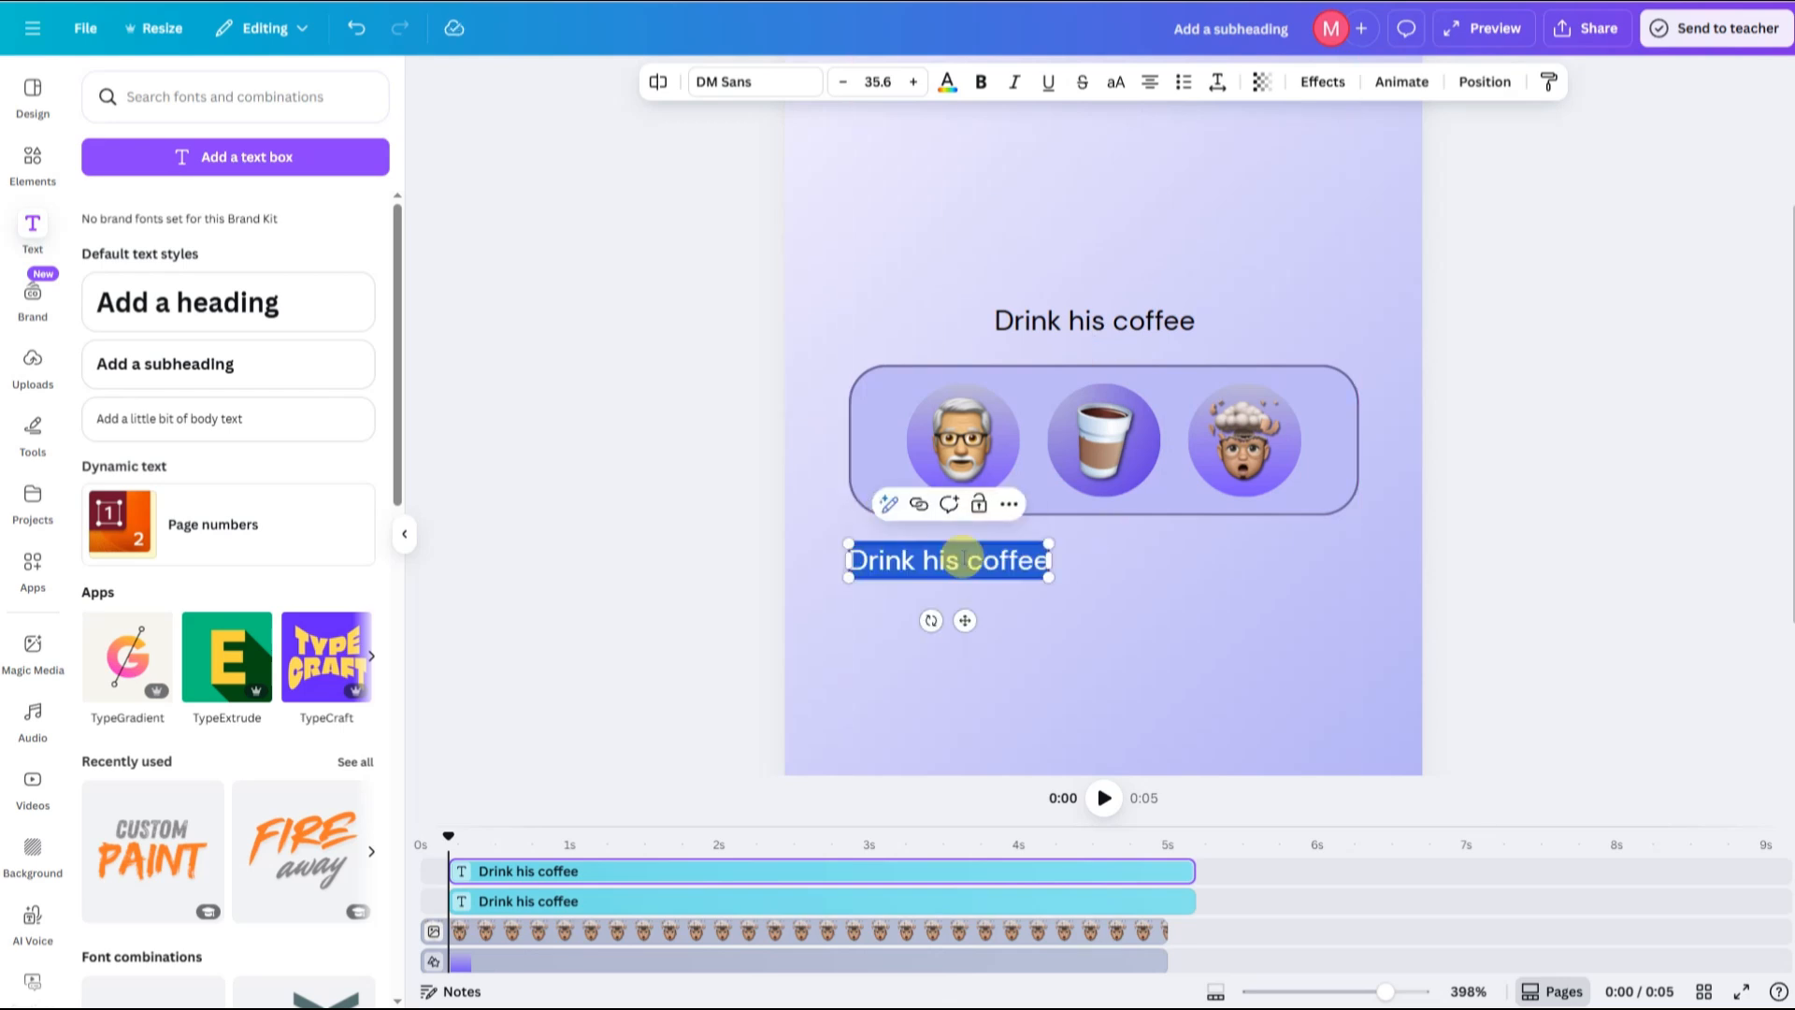
{"action": "type", "text": "w"}
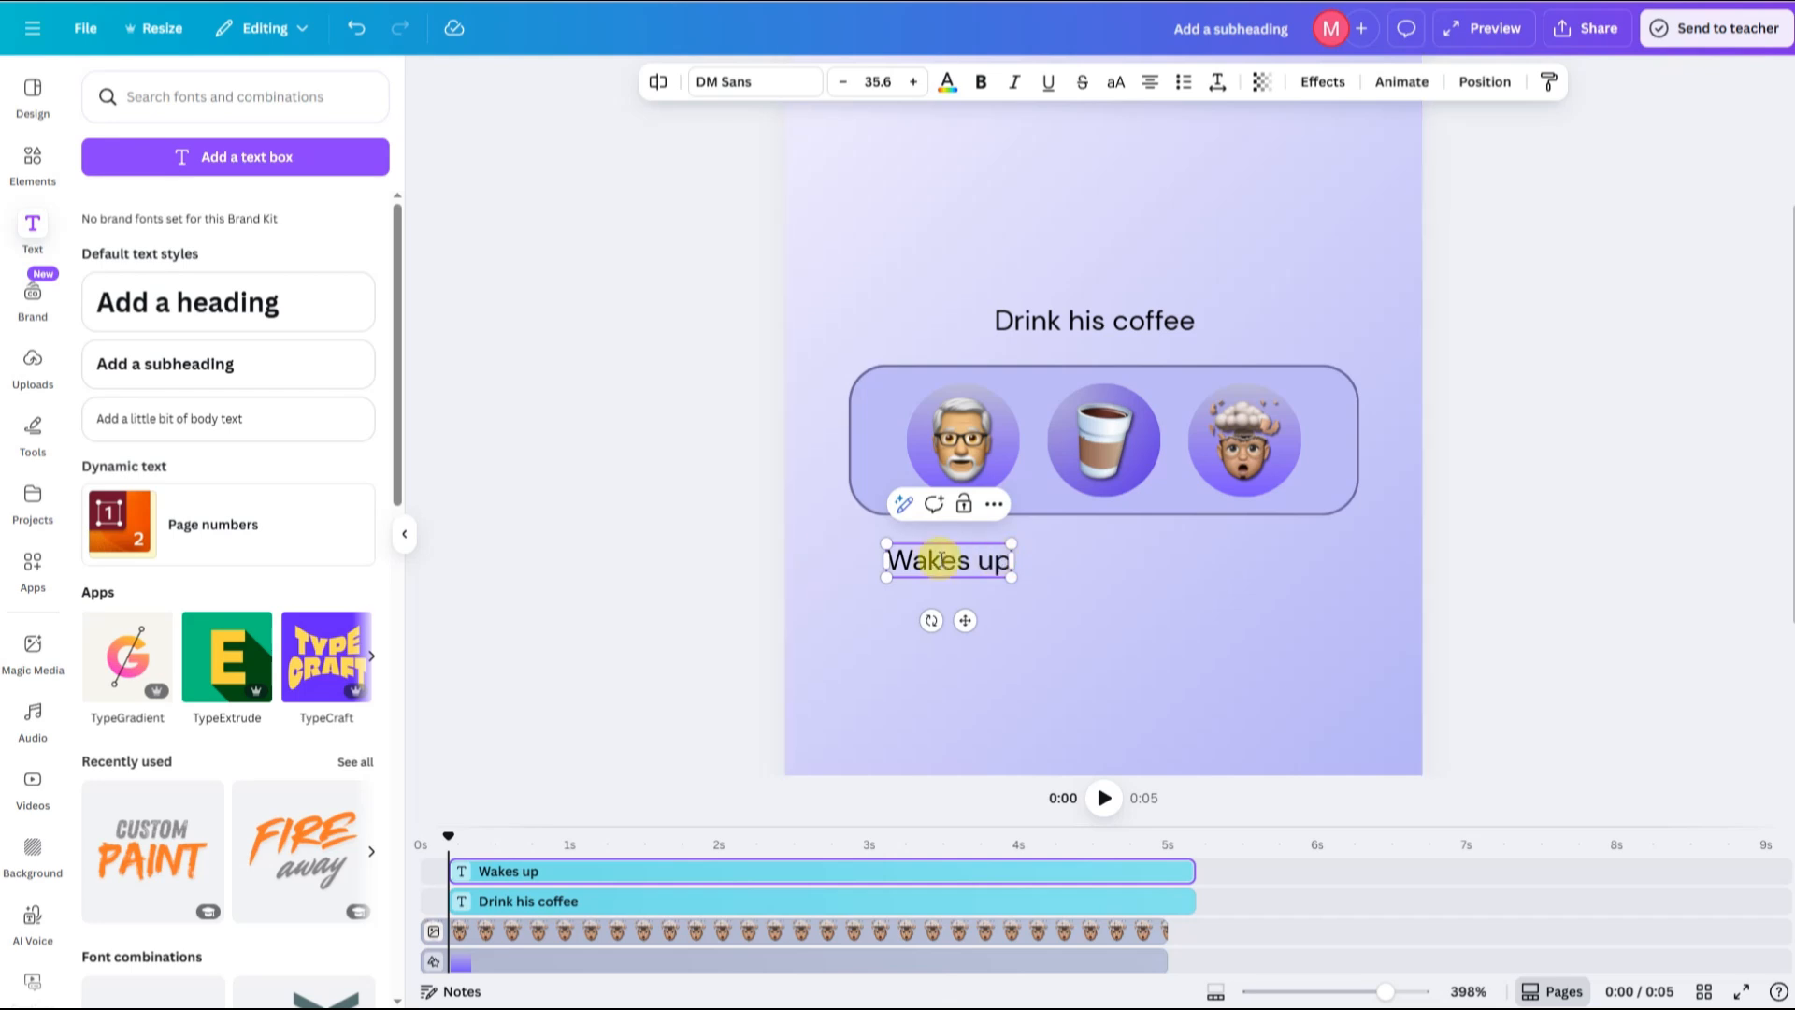
Shrink the "Wakes up" caption to size 30.7, duplicate it under the exploding head circle and change the copy's text to "Thinks"
{"action": "left_click_drag", "start_coordinate": [1012, 577], "coordinate": [1266, 609]}
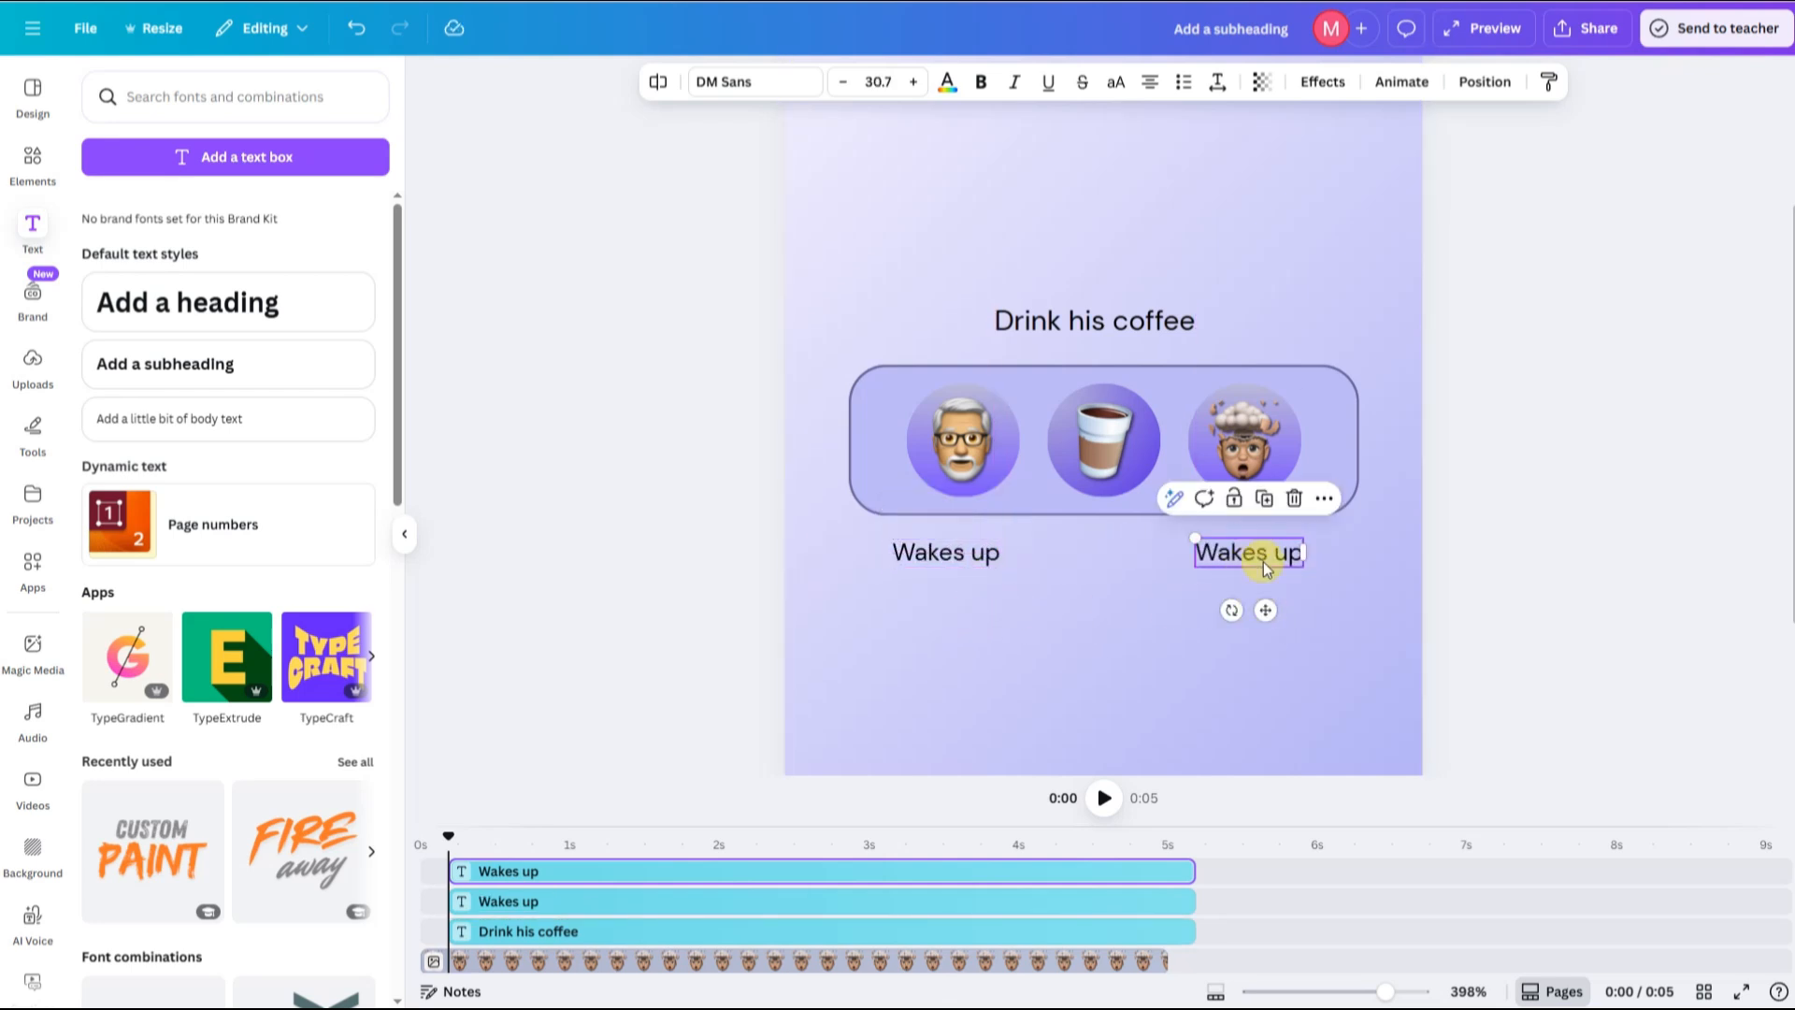
{"action": "type", "text": "t"}
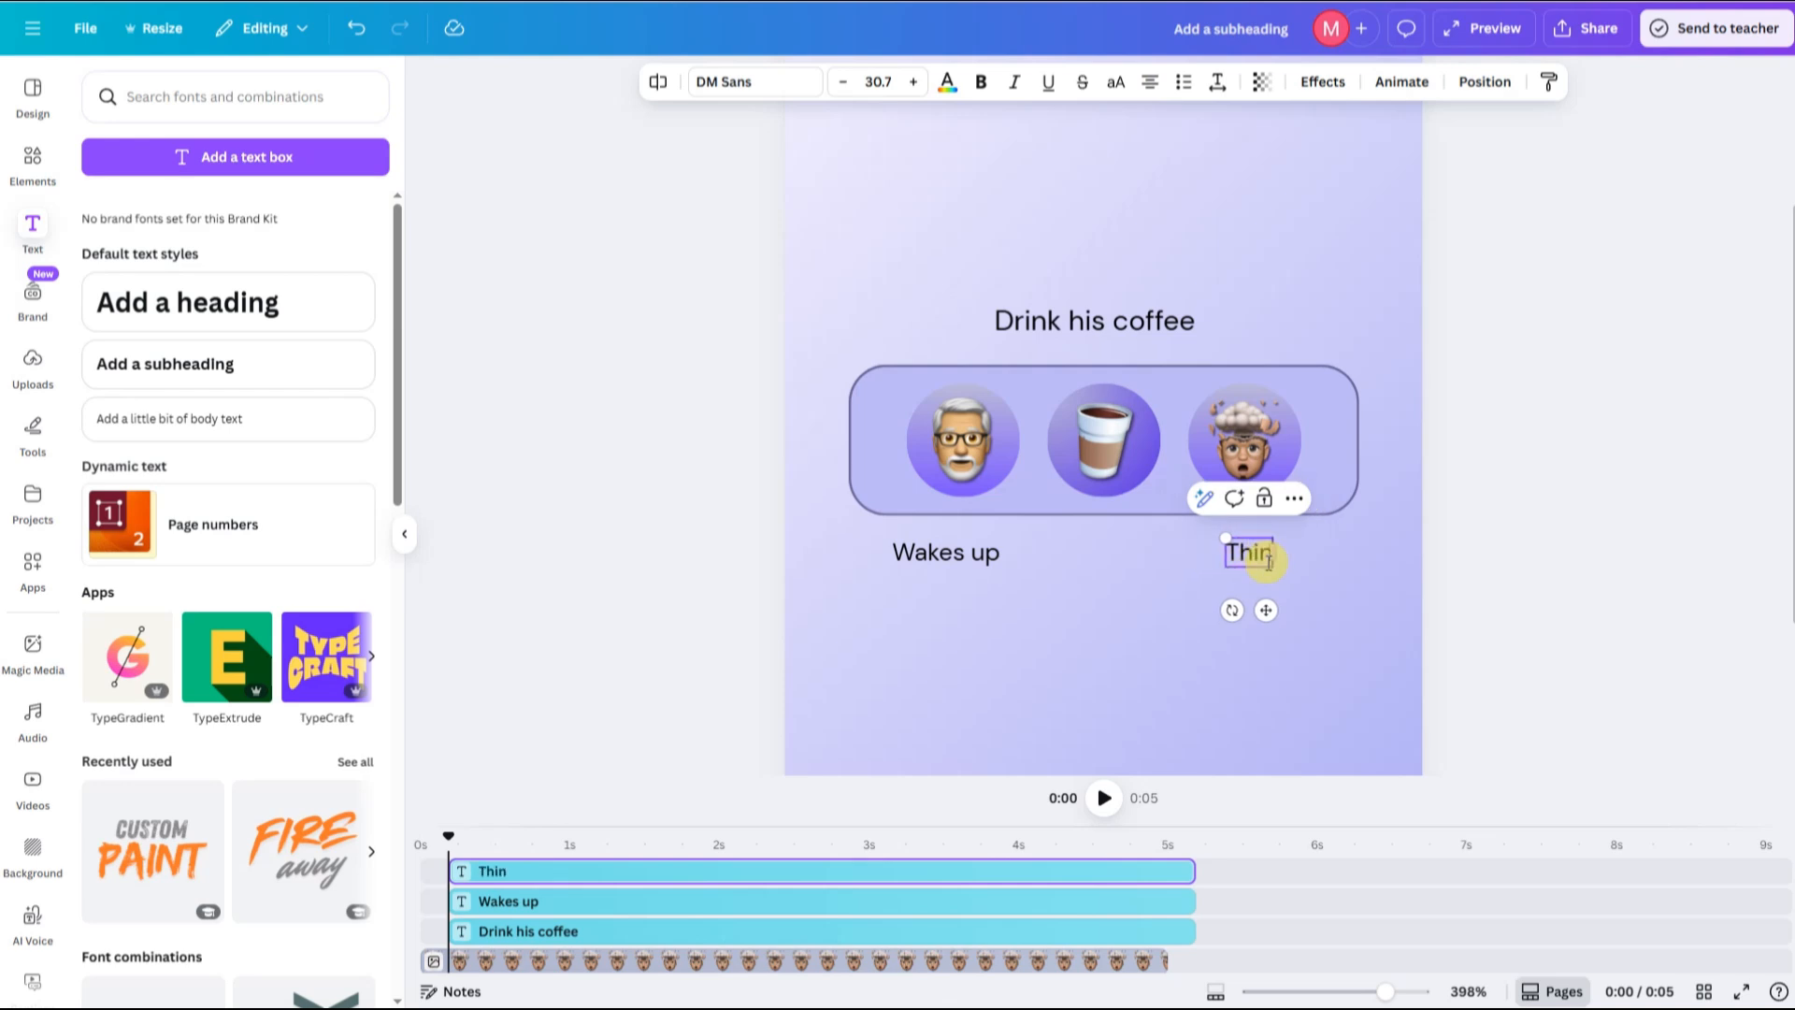
{"action": "left_click", "coordinate": [1142, 558]}
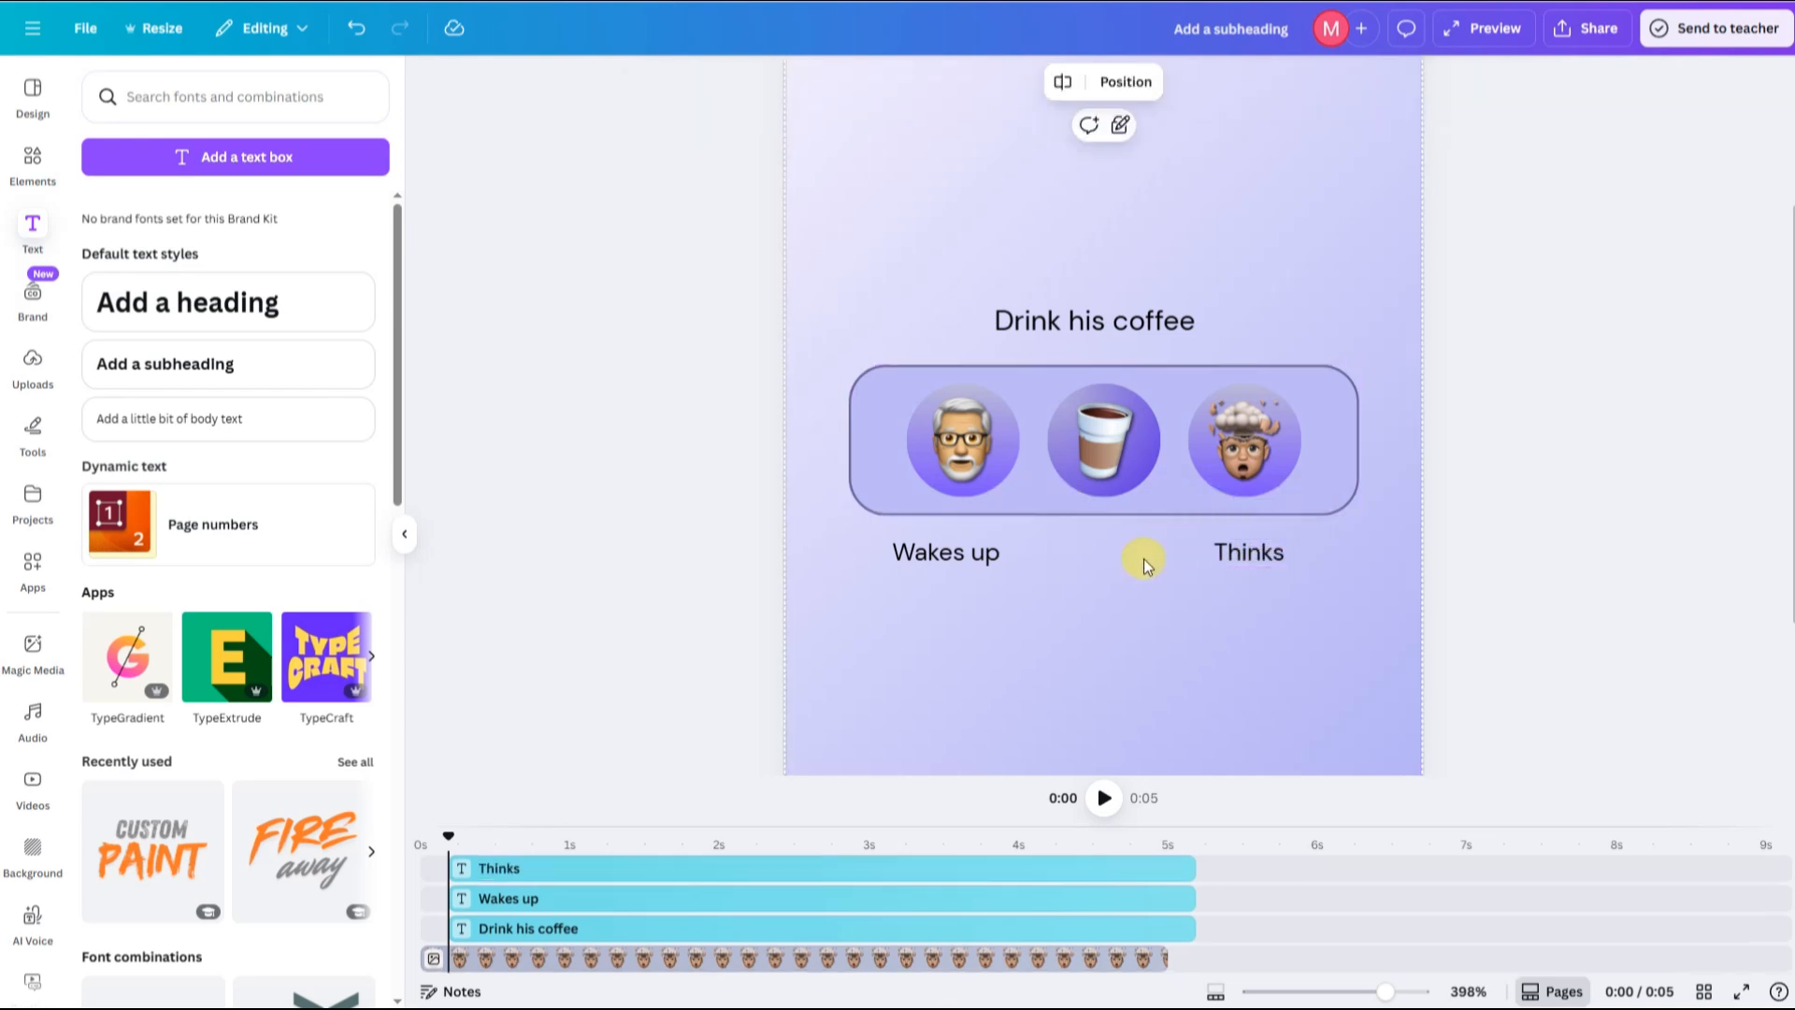
Add a rounded square shape and size it into a pill covering the full width of the "Drink his coffee" caption
{"action": "left_click", "coordinate": [21, 171]}
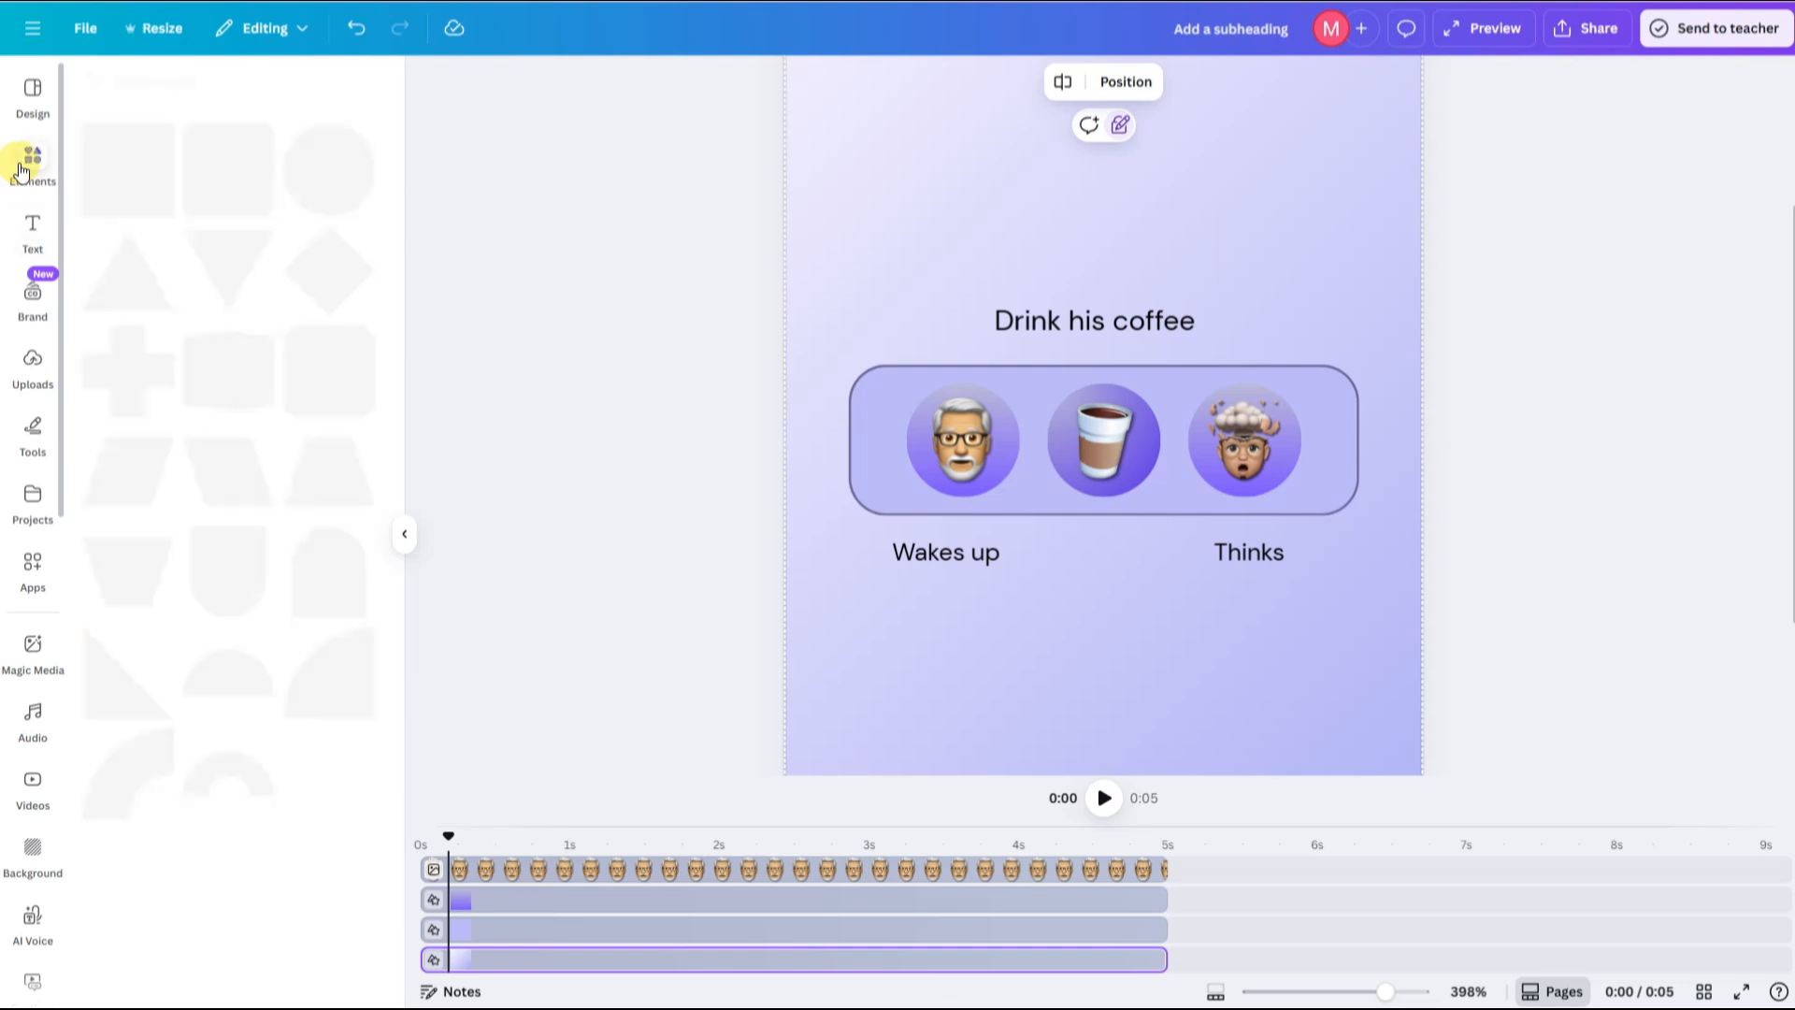
{"action": "left_click", "coordinate": [229, 168]}
{"action": "left_click_drag", "start_coordinate": [1118, 474], "coordinate": [1097, 383]}
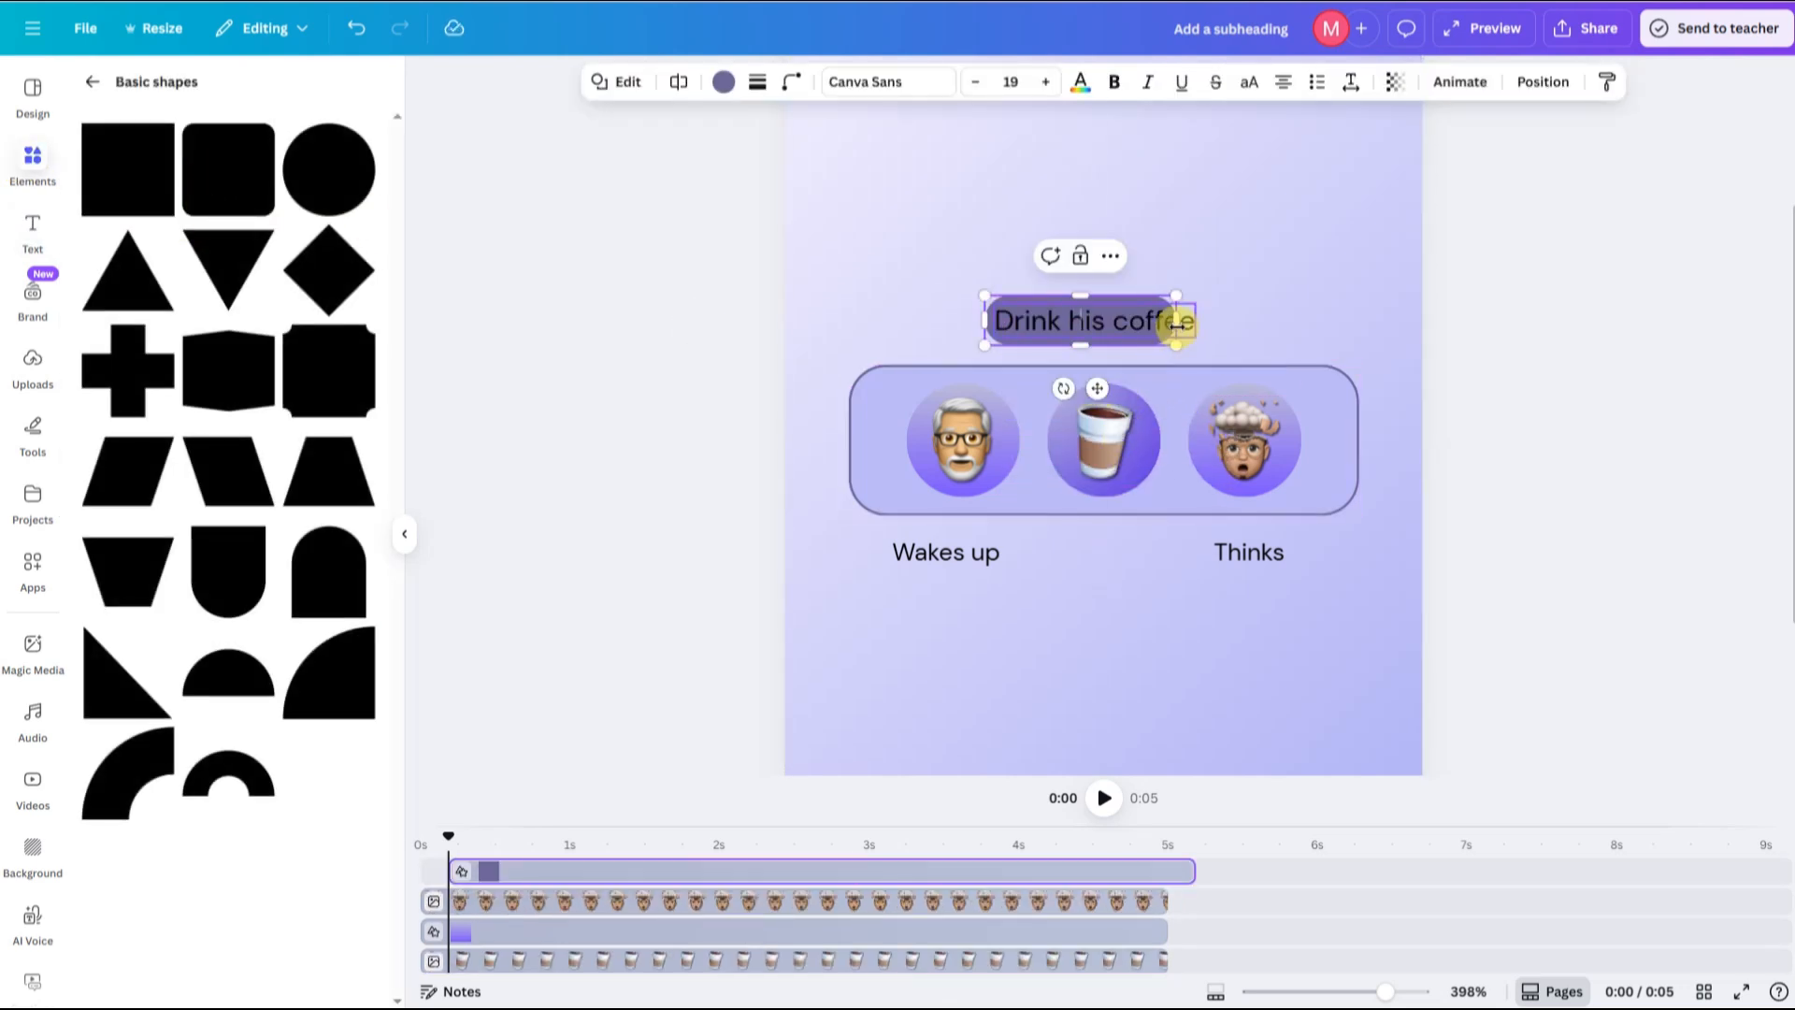
{"action": "left_click_drag", "start_coordinate": [1177, 319], "coordinate": [1207, 318]}
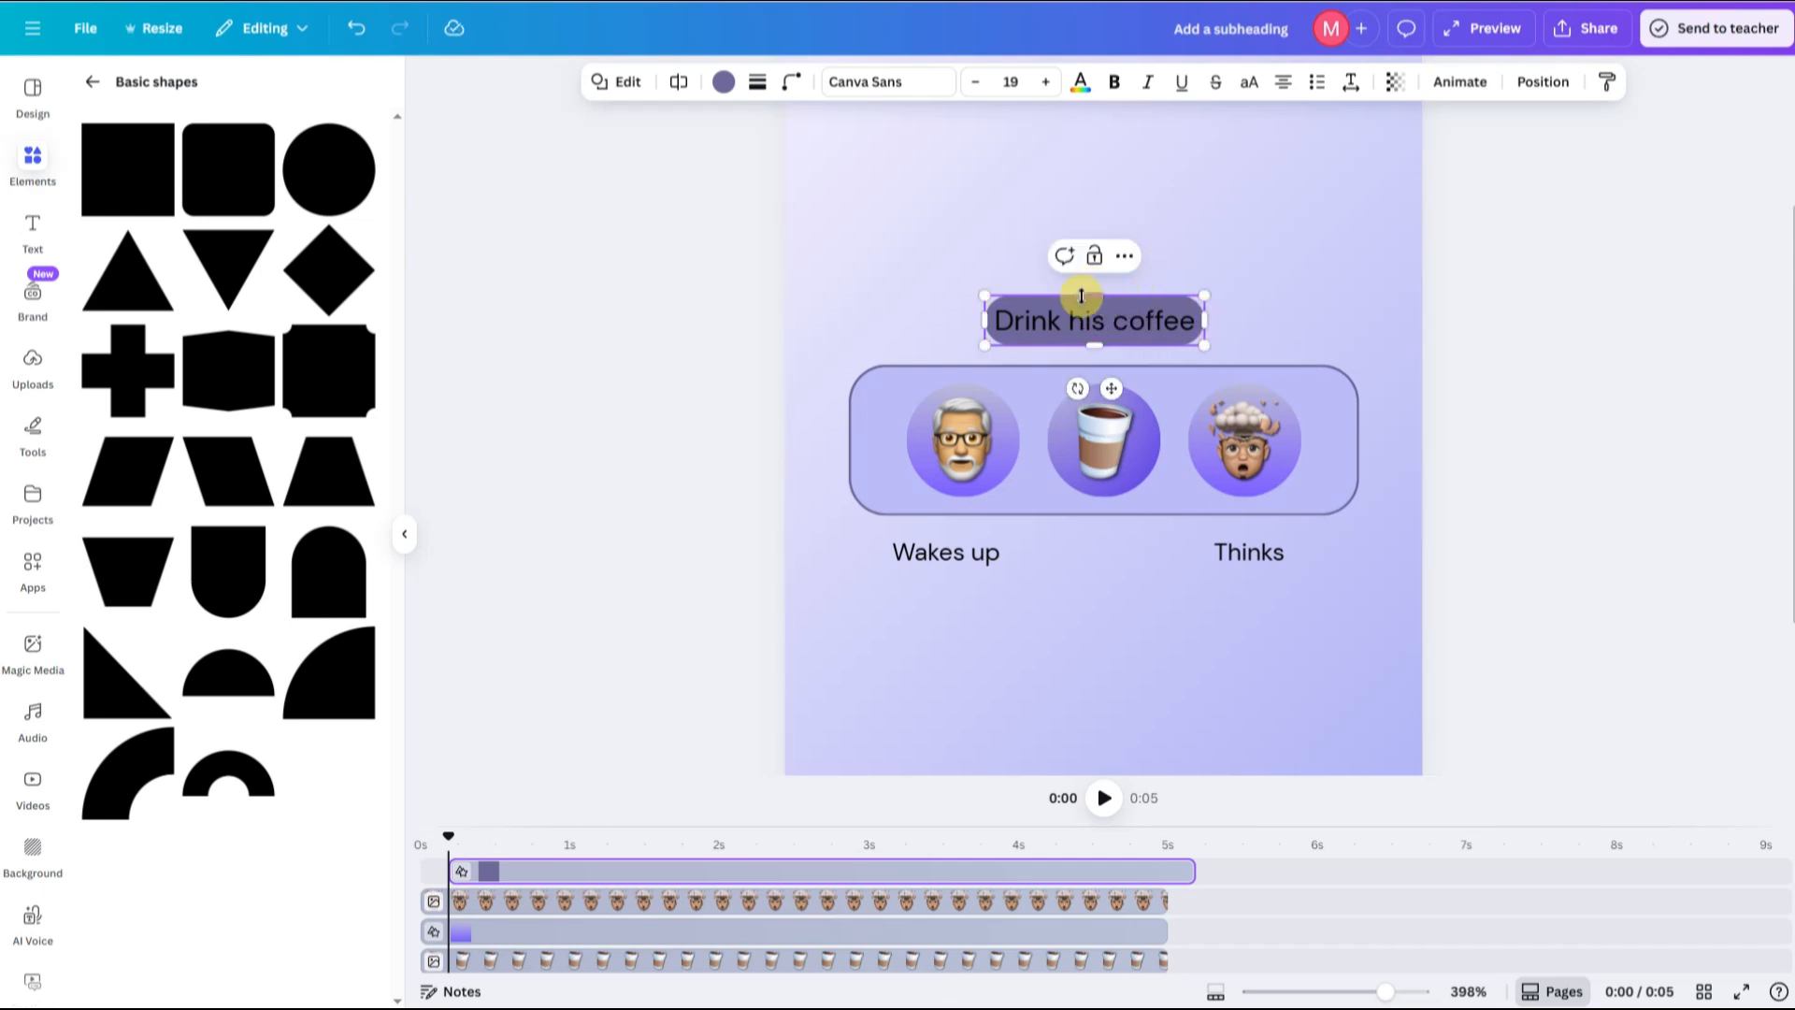
Fill the pill with the solid light purple #AC9FEB and reduce its height to fit the caption more tightly
{"action": "left_click", "coordinate": [722, 81]}
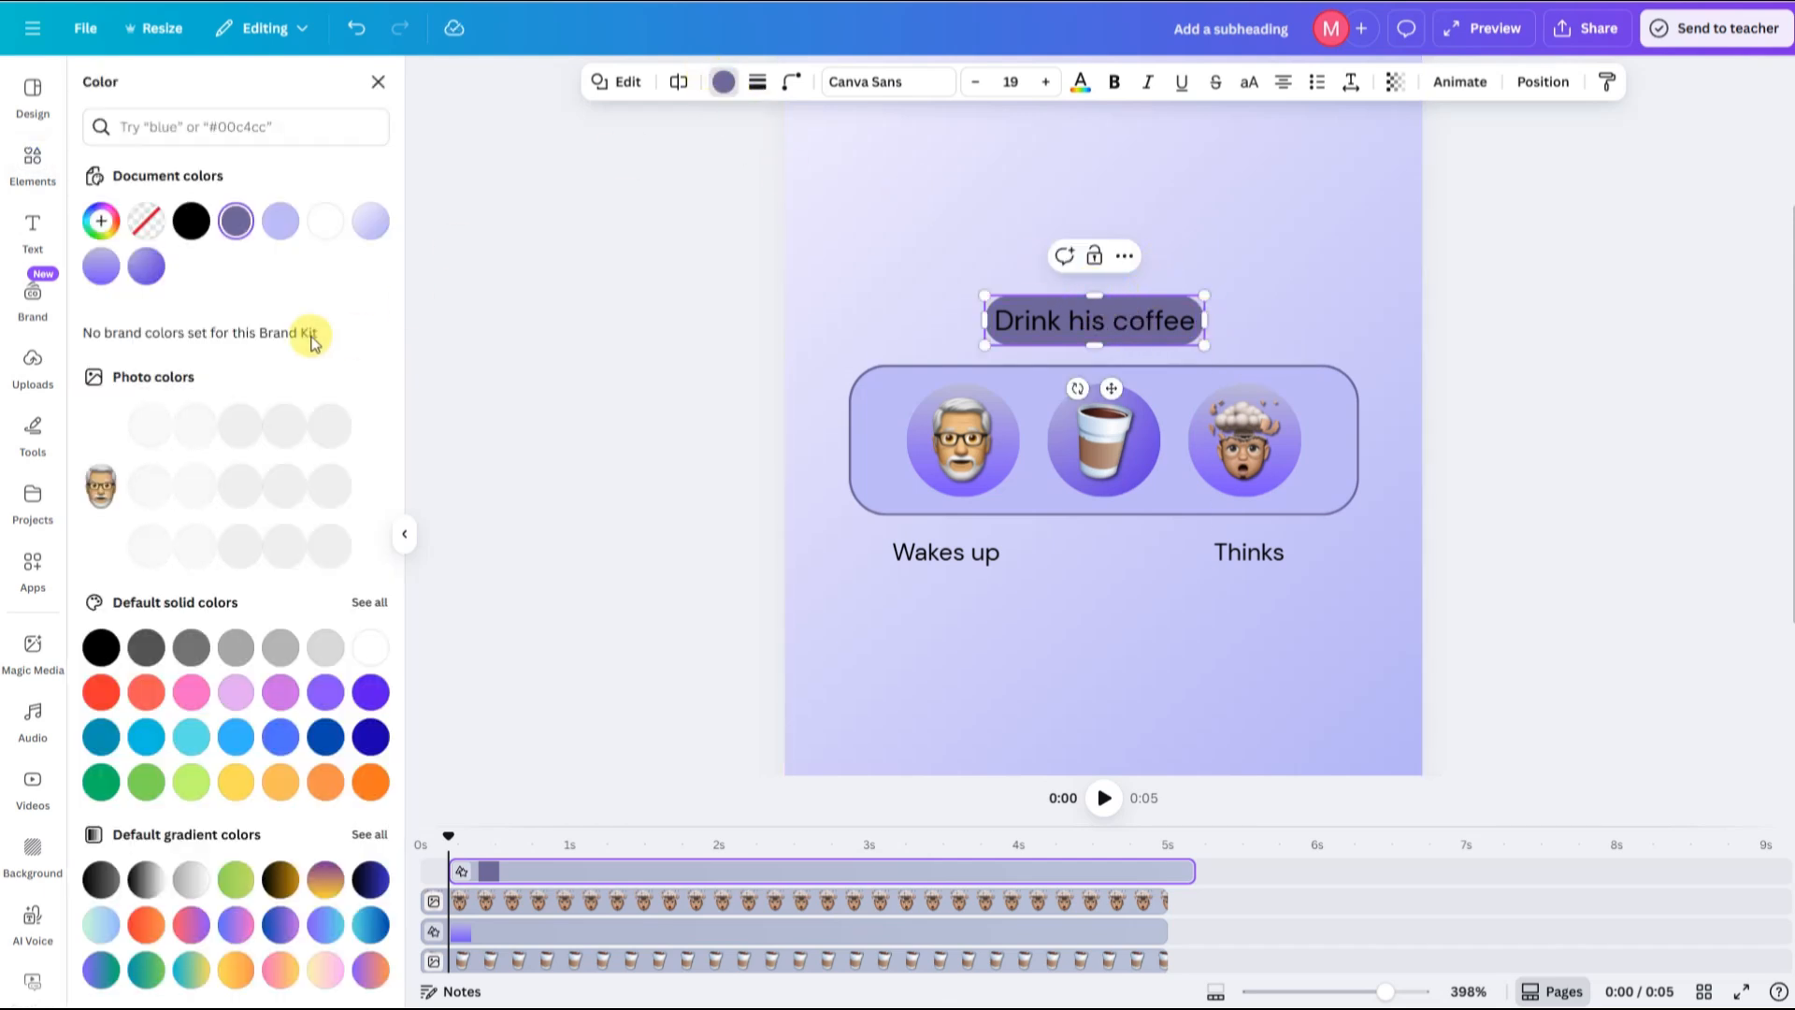
{"action": "left_click", "coordinate": [234, 207]}
{"action": "left_click", "coordinate": [178, 323]}
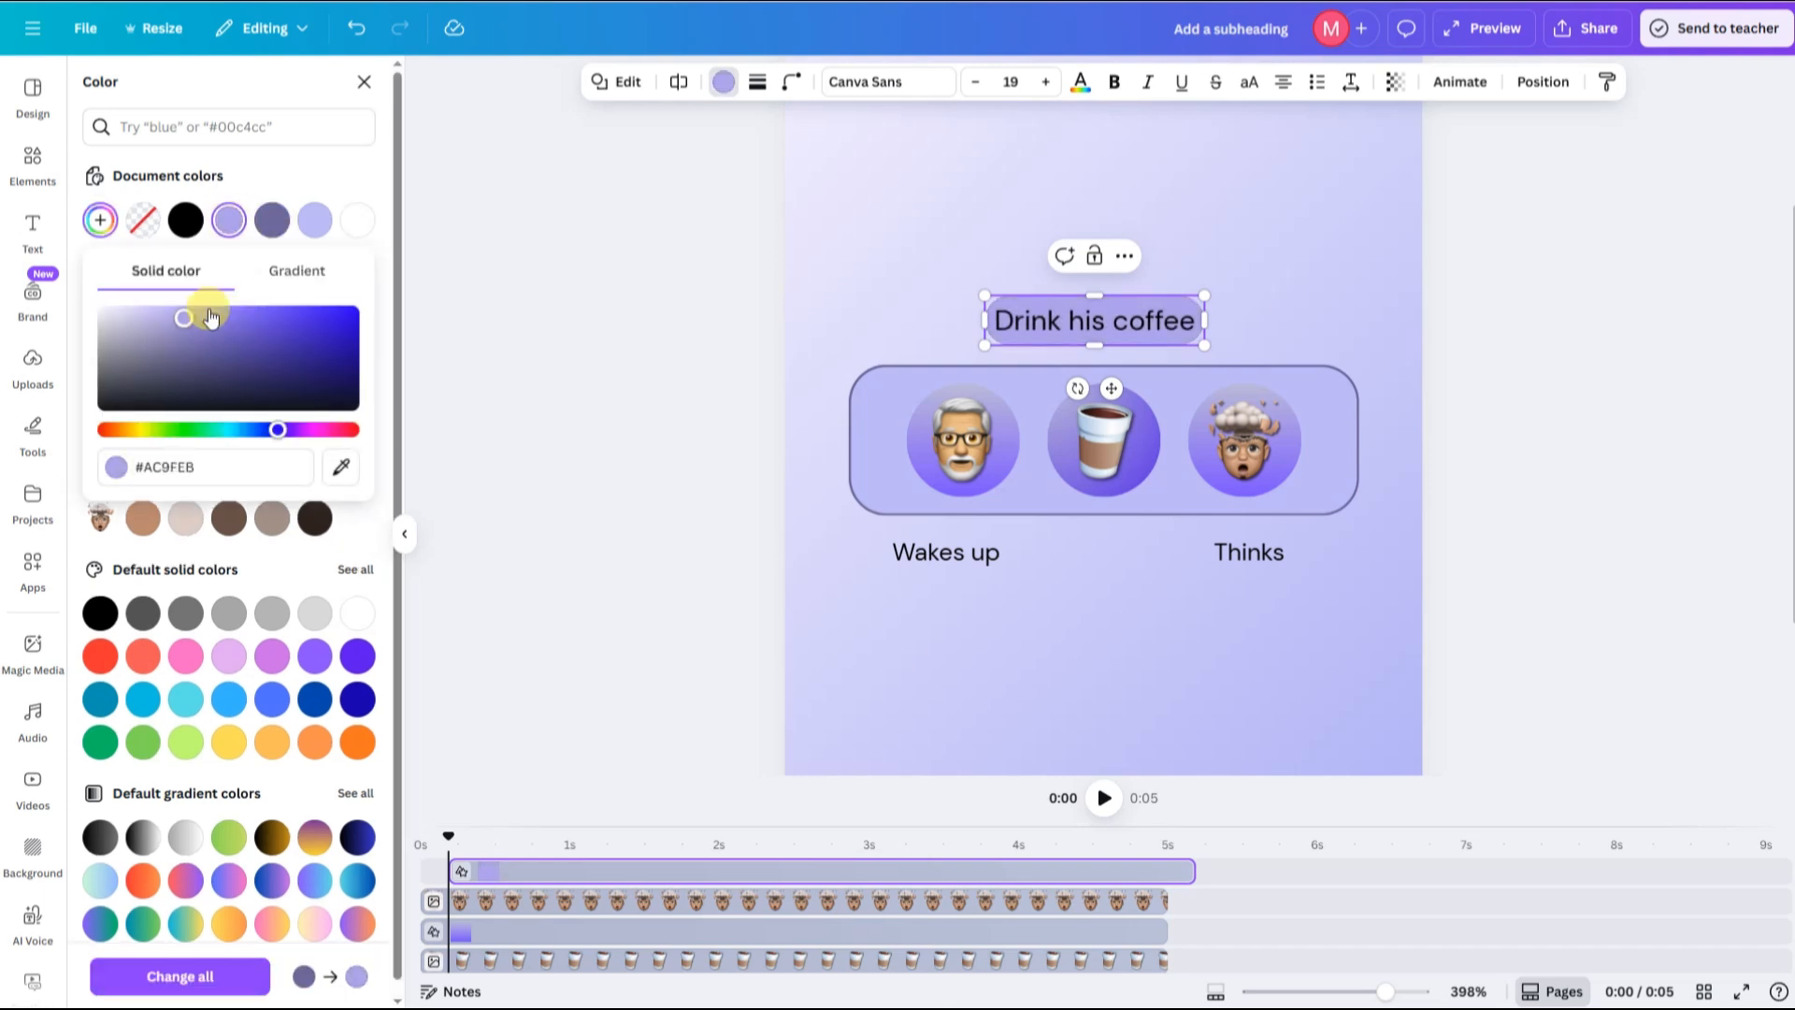
{"action": "left_click", "coordinate": [1104, 297]}
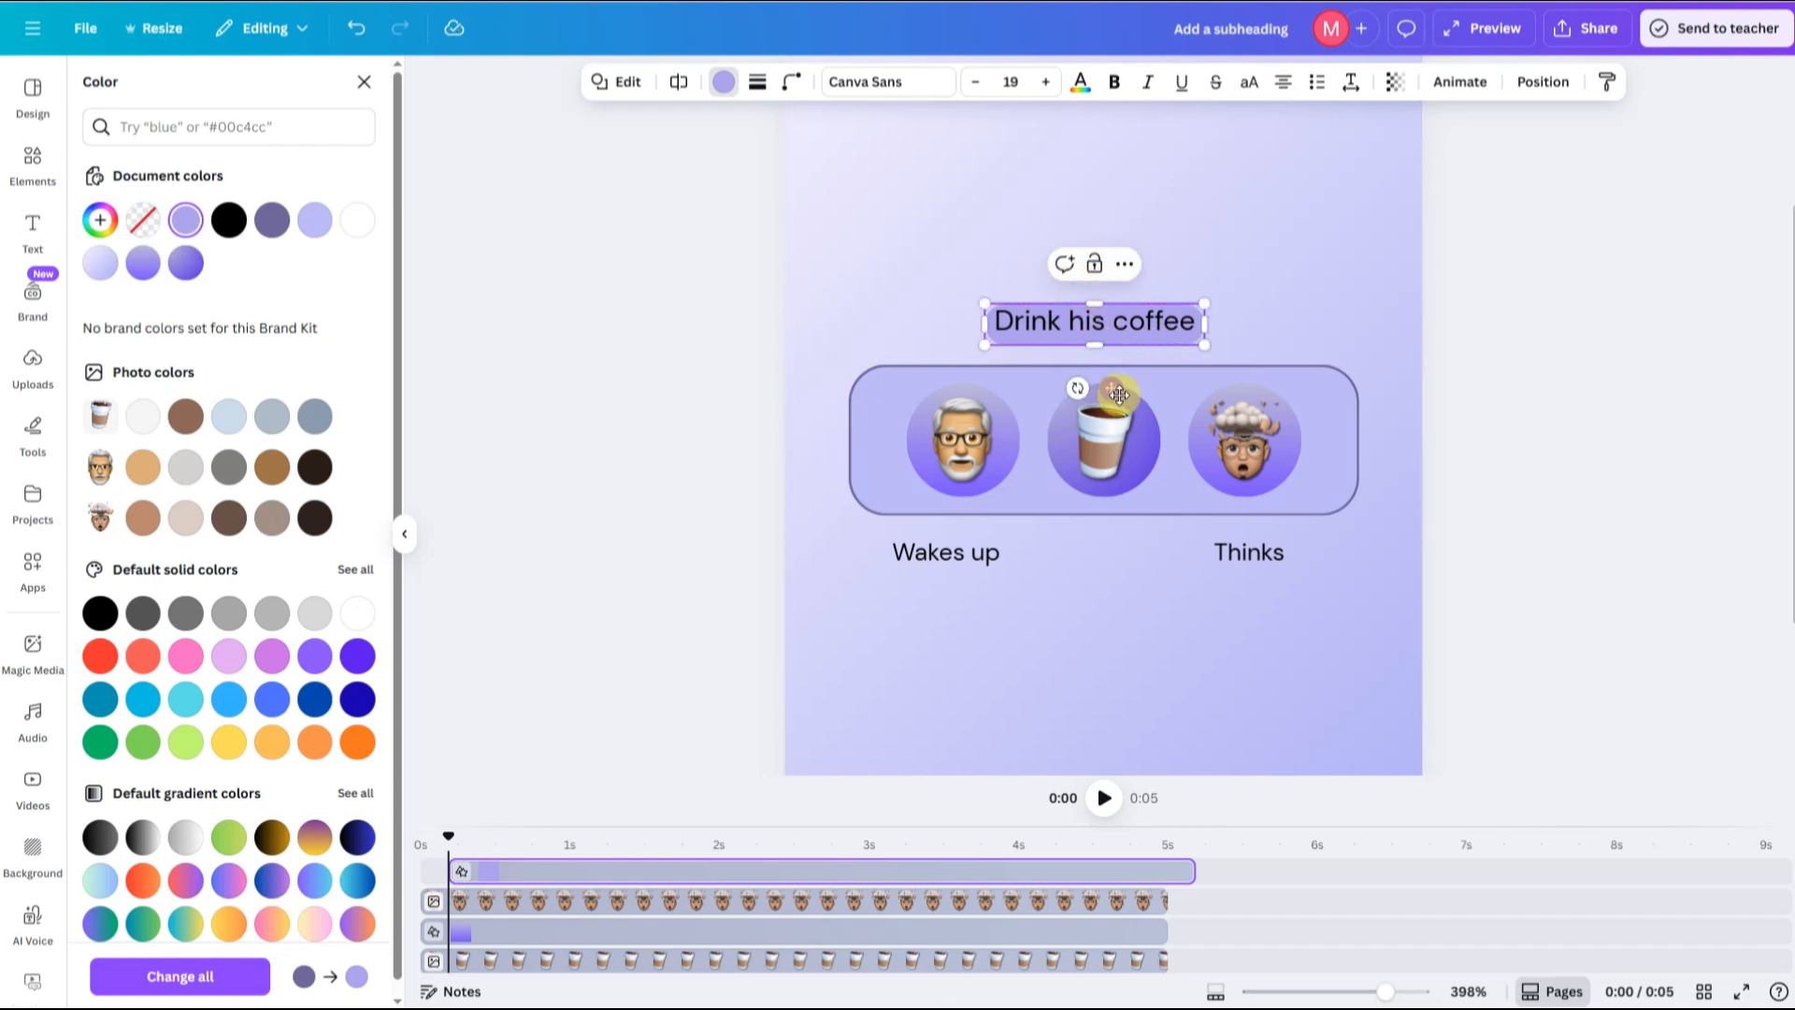
Duplicate the pill onto the "Wakes up" and "Thinks" captions and resize each copy to fit its text
{"action": "left_click_drag", "start_coordinate": [1119, 395], "coordinate": [1018, 615]}
{"action": "left_click", "coordinate": [1250, 330]}
{"action": "left_click", "coordinate": [1201, 313]}
{"action": "left_click_drag", "start_coordinate": [1104, 553], "coordinate": [1065, 553]}
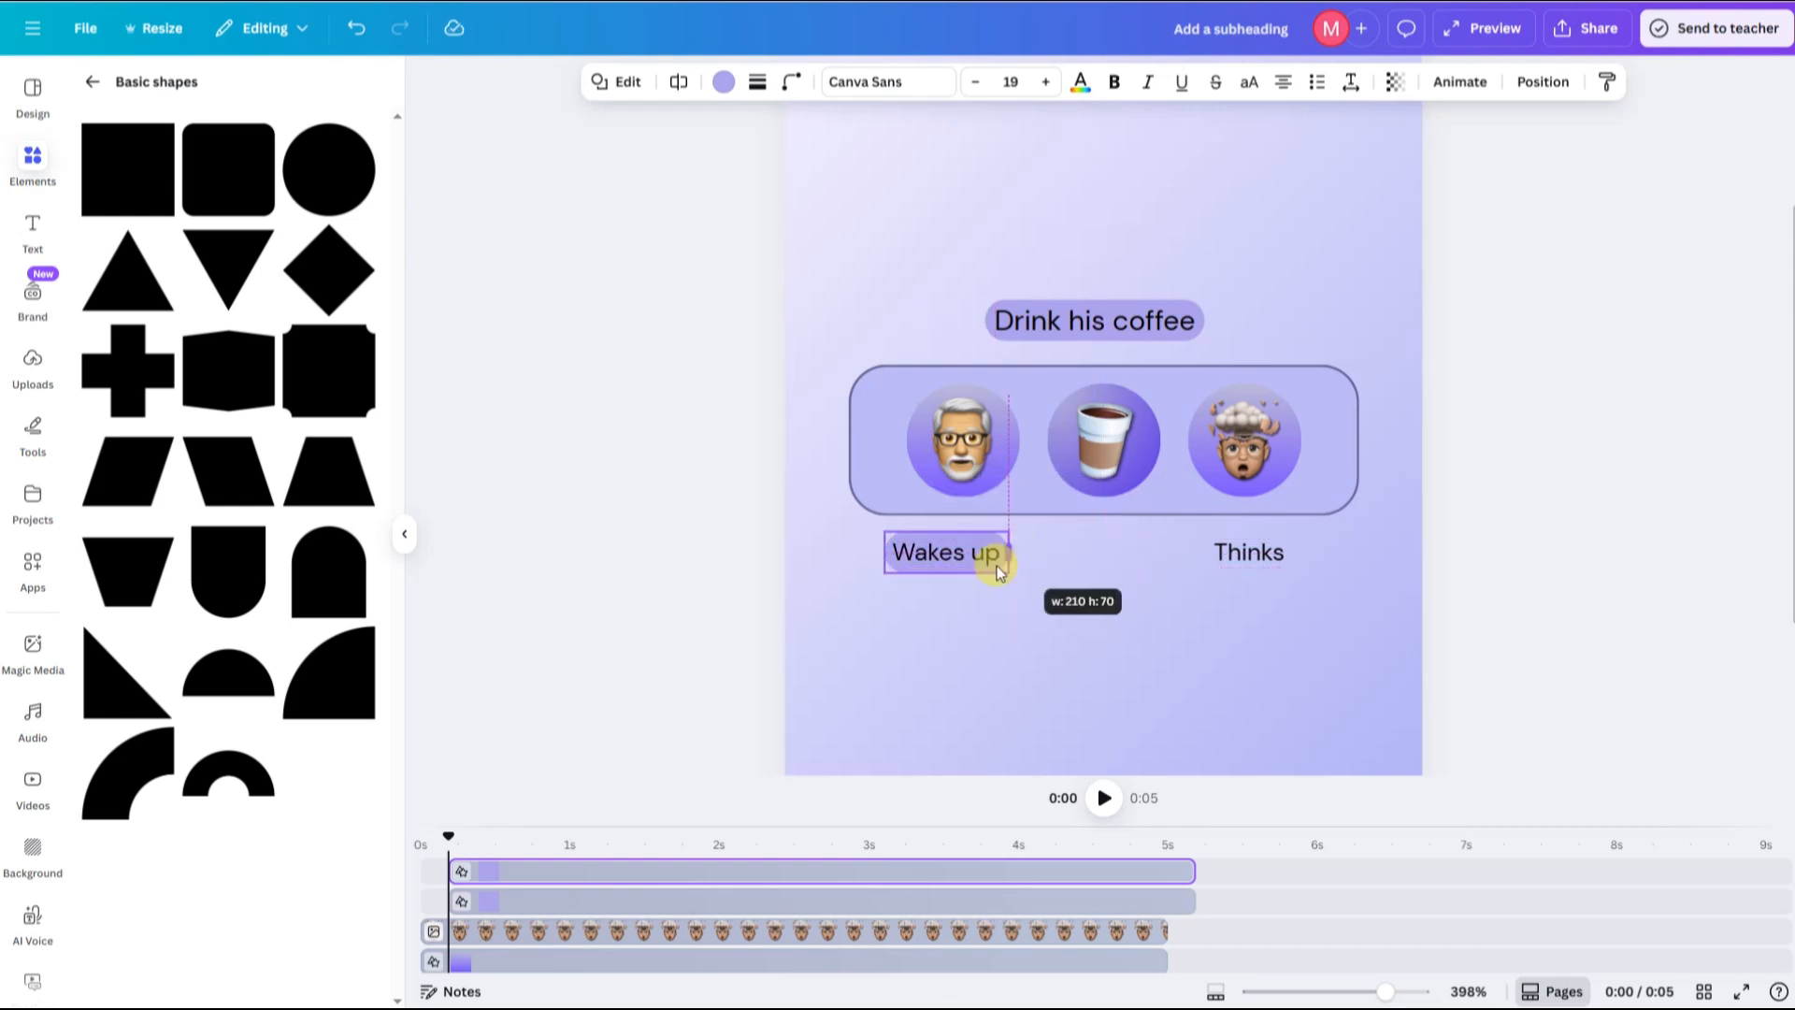
{"action": "left_click_drag", "start_coordinate": [963, 617], "coordinate": [1287, 625]}
{"action": "left_click_drag", "start_coordinate": [1332, 554], "coordinate": [1205, 553]}
{"action": "left_click", "coordinate": [1278, 601]}
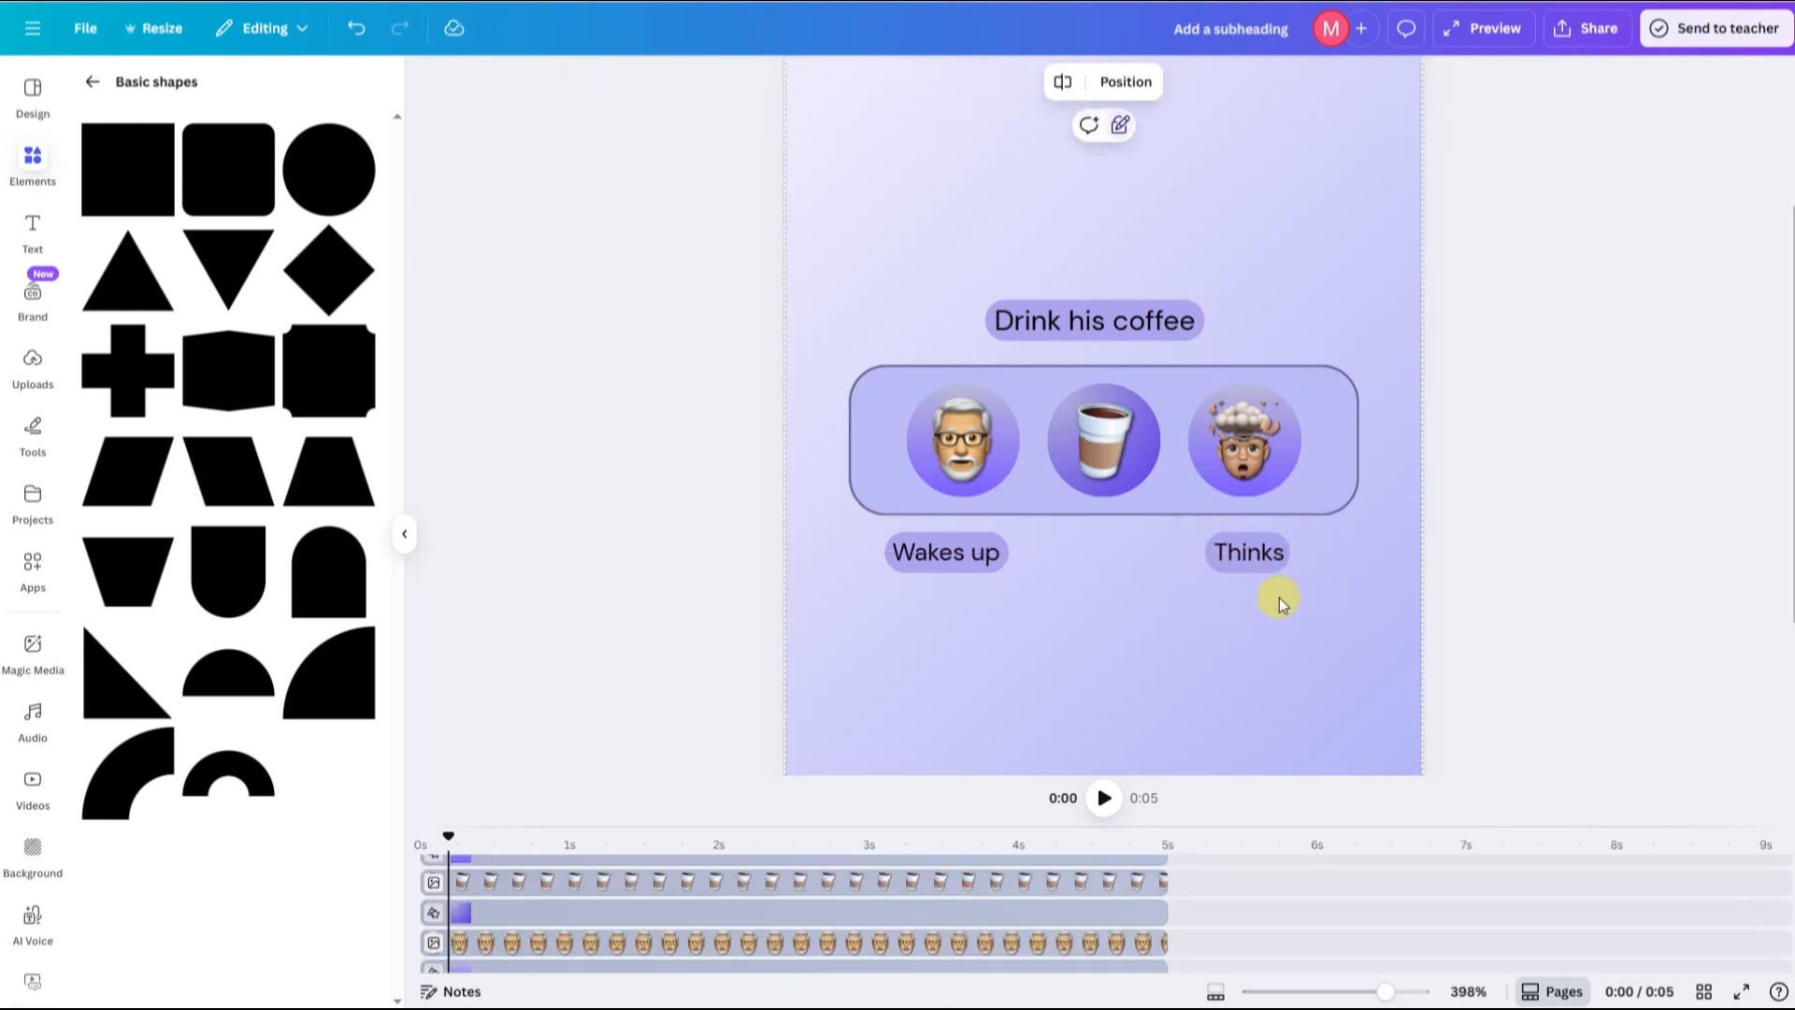
Group the "Drink his coffee" and "Wakes up" captions each with its own pill
{"action": "left_click", "coordinate": [1129, 316]}
{"action": "left_click", "coordinate": [1236, 307]}
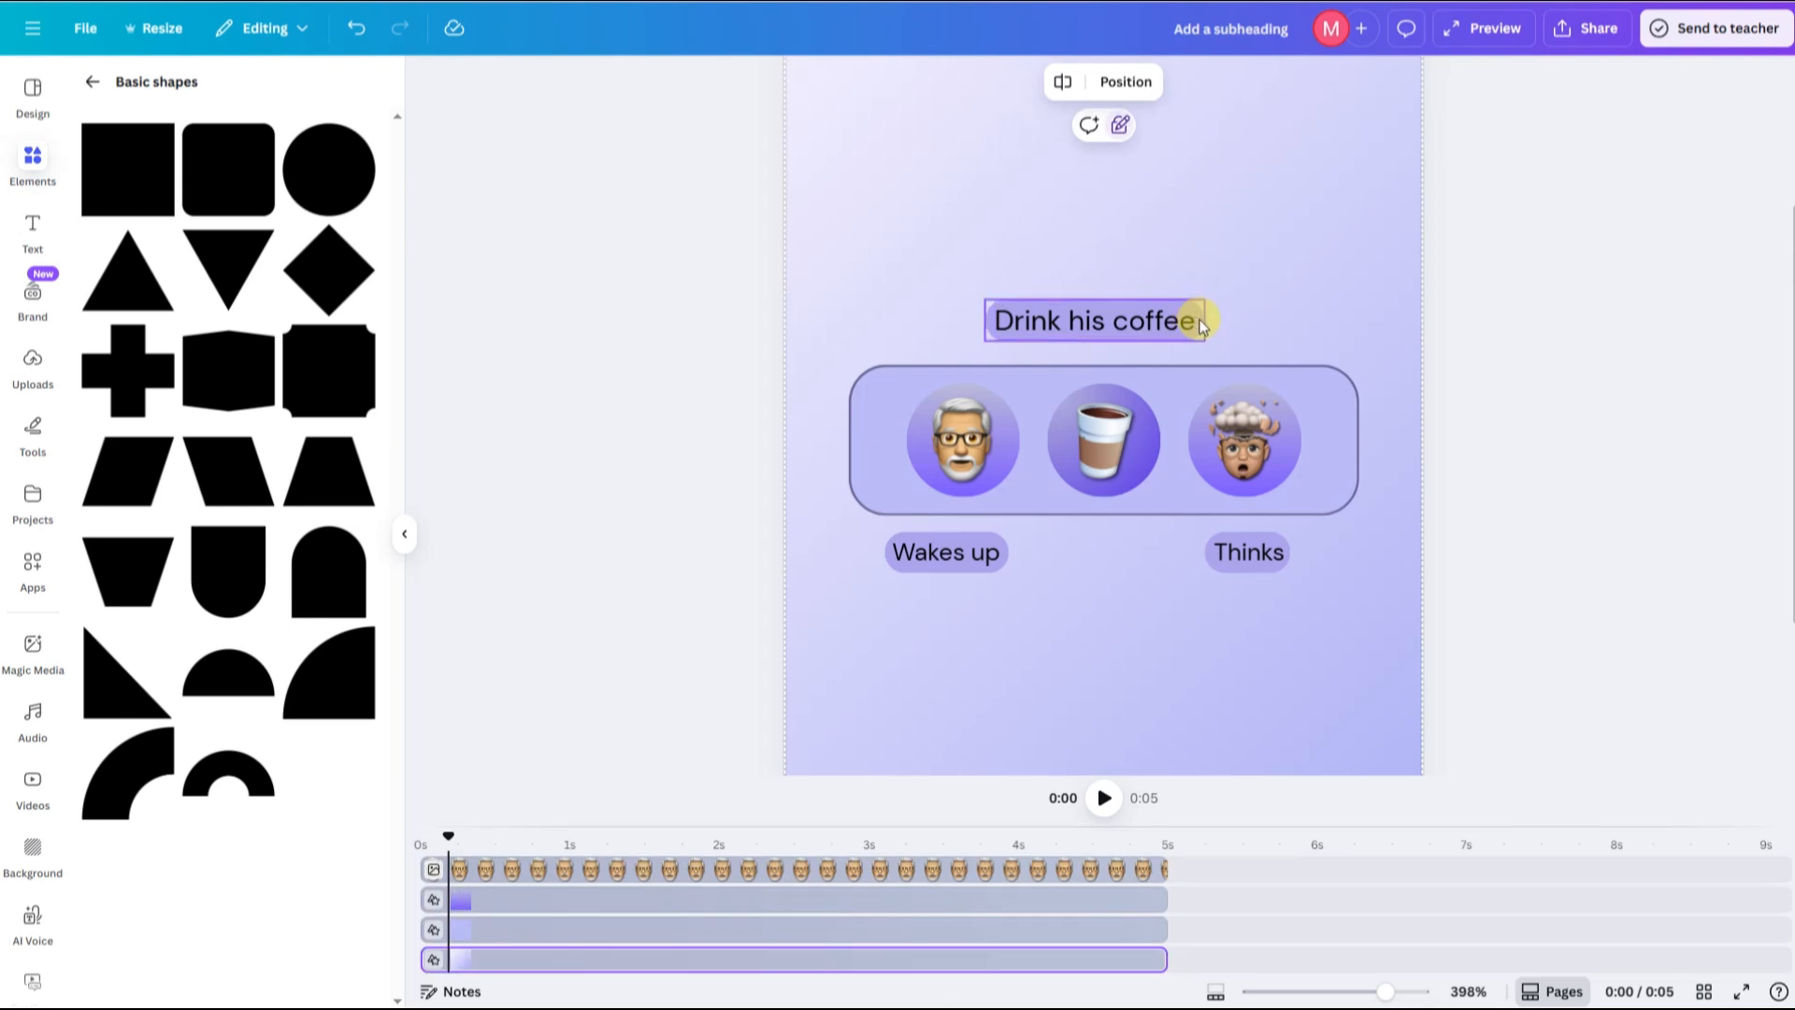
{"action": "left_click", "coordinate": [1201, 325]}
{"action": "left_click", "coordinate": [1040, 264]}
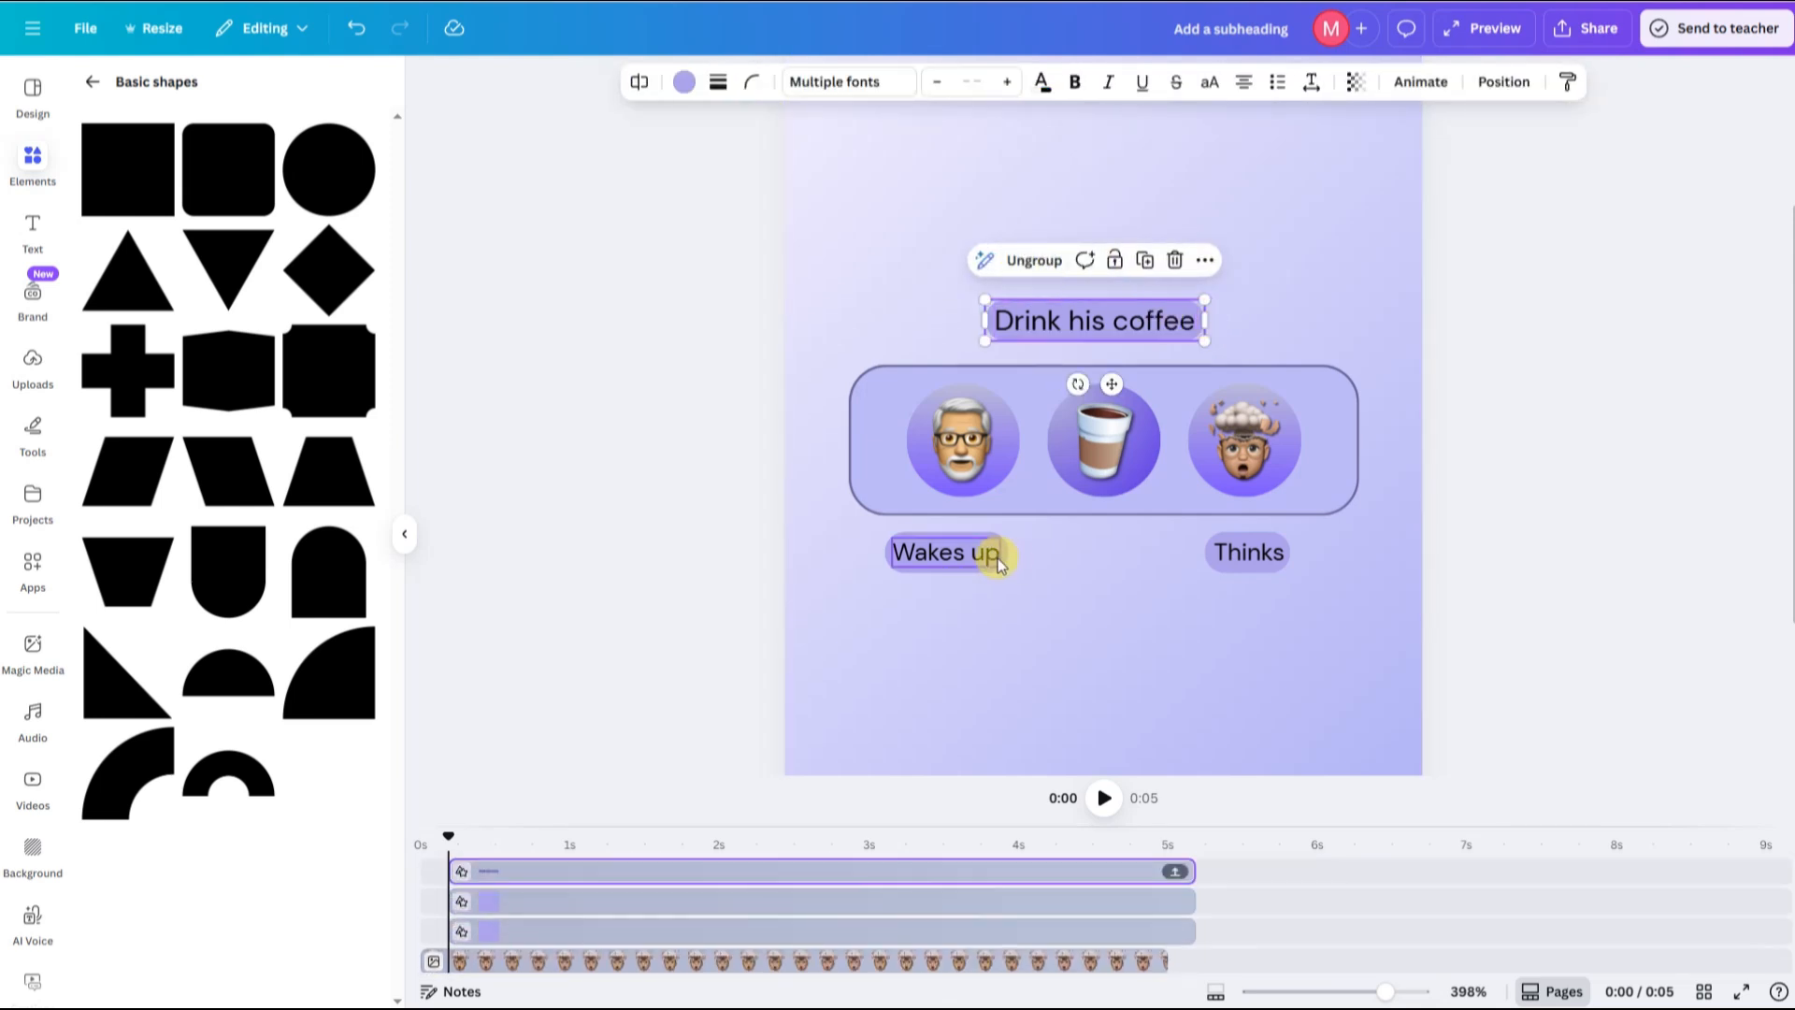
{"action": "left_click", "coordinate": [1002, 558]}
{"action": "left_click", "coordinate": [978, 554], "text": "shift"}
{"action": "left_click", "coordinate": [901, 494]}
Group the "Thinks" caption with its pill and center the three caption groups on their matching circles
{"action": "left_click", "coordinate": [1263, 561]}
{"action": "left_click", "coordinate": [1283, 561], "text": "shift"}
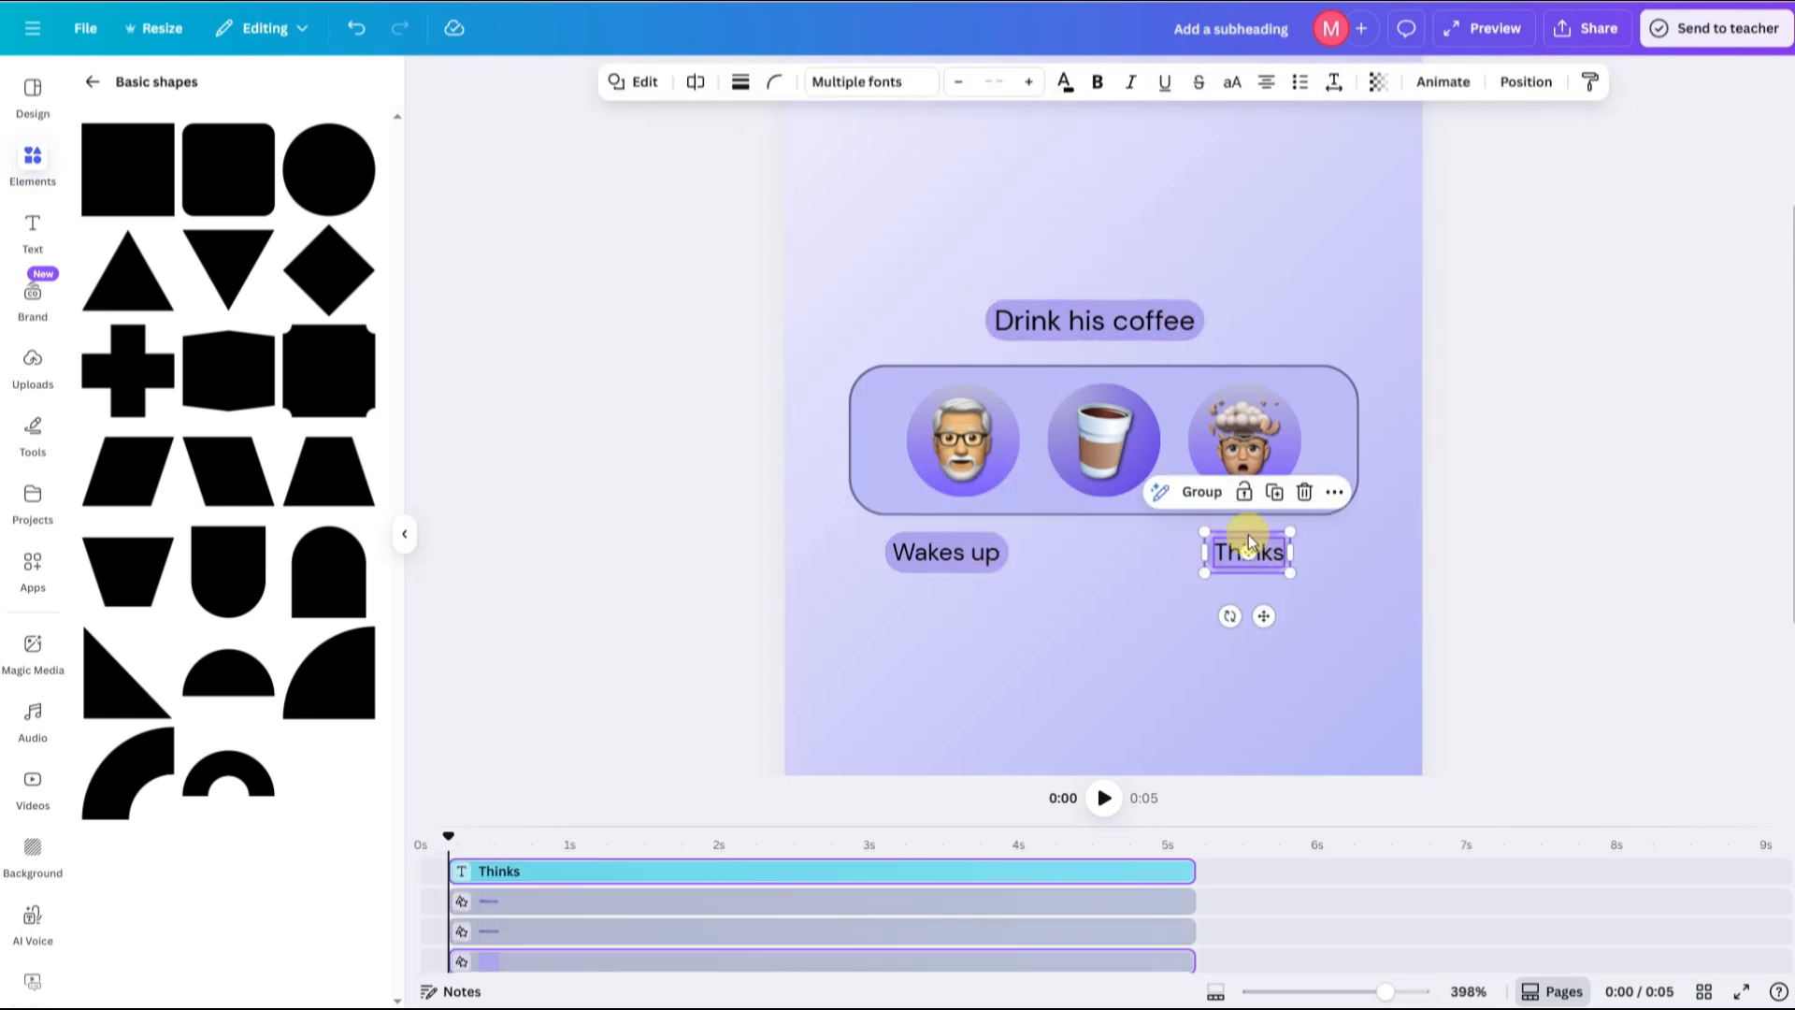
{"action": "left_click", "coordinate": [1197, 489]}
{"action": "left_click", "coordinate": [951, 554]}
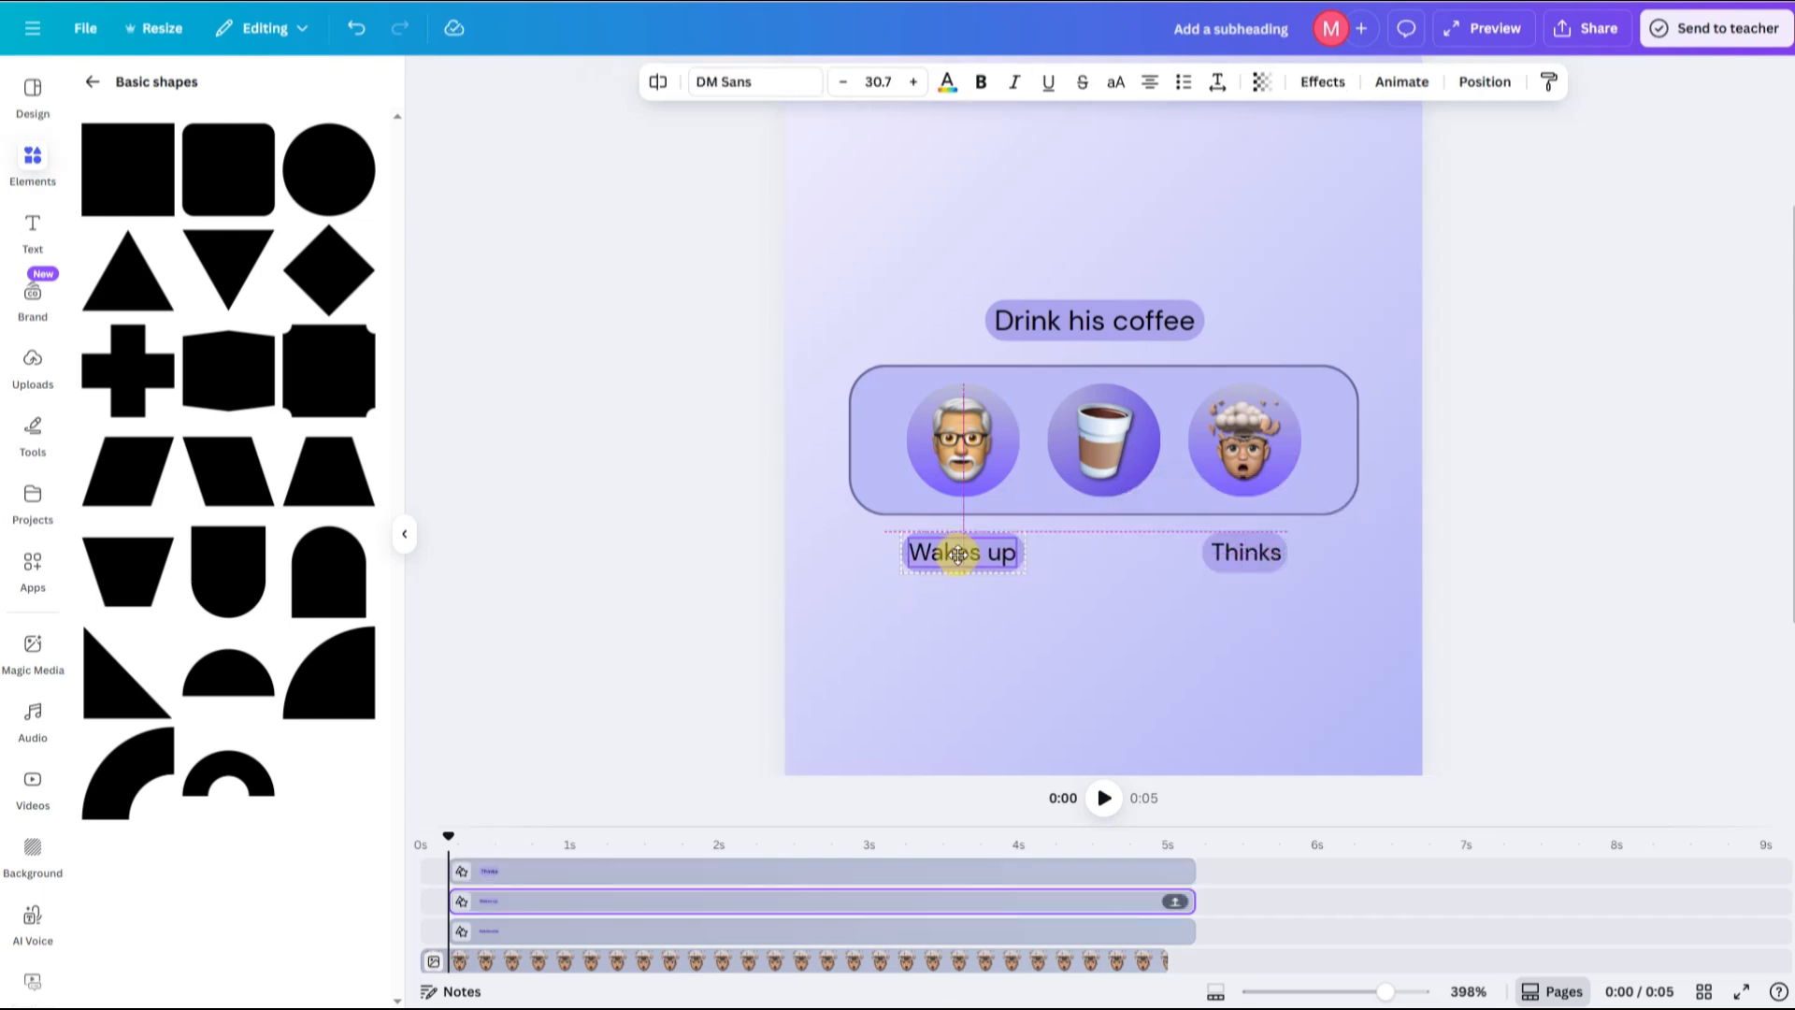
{"action": "left_click", "coordinate": [1119, 324]}
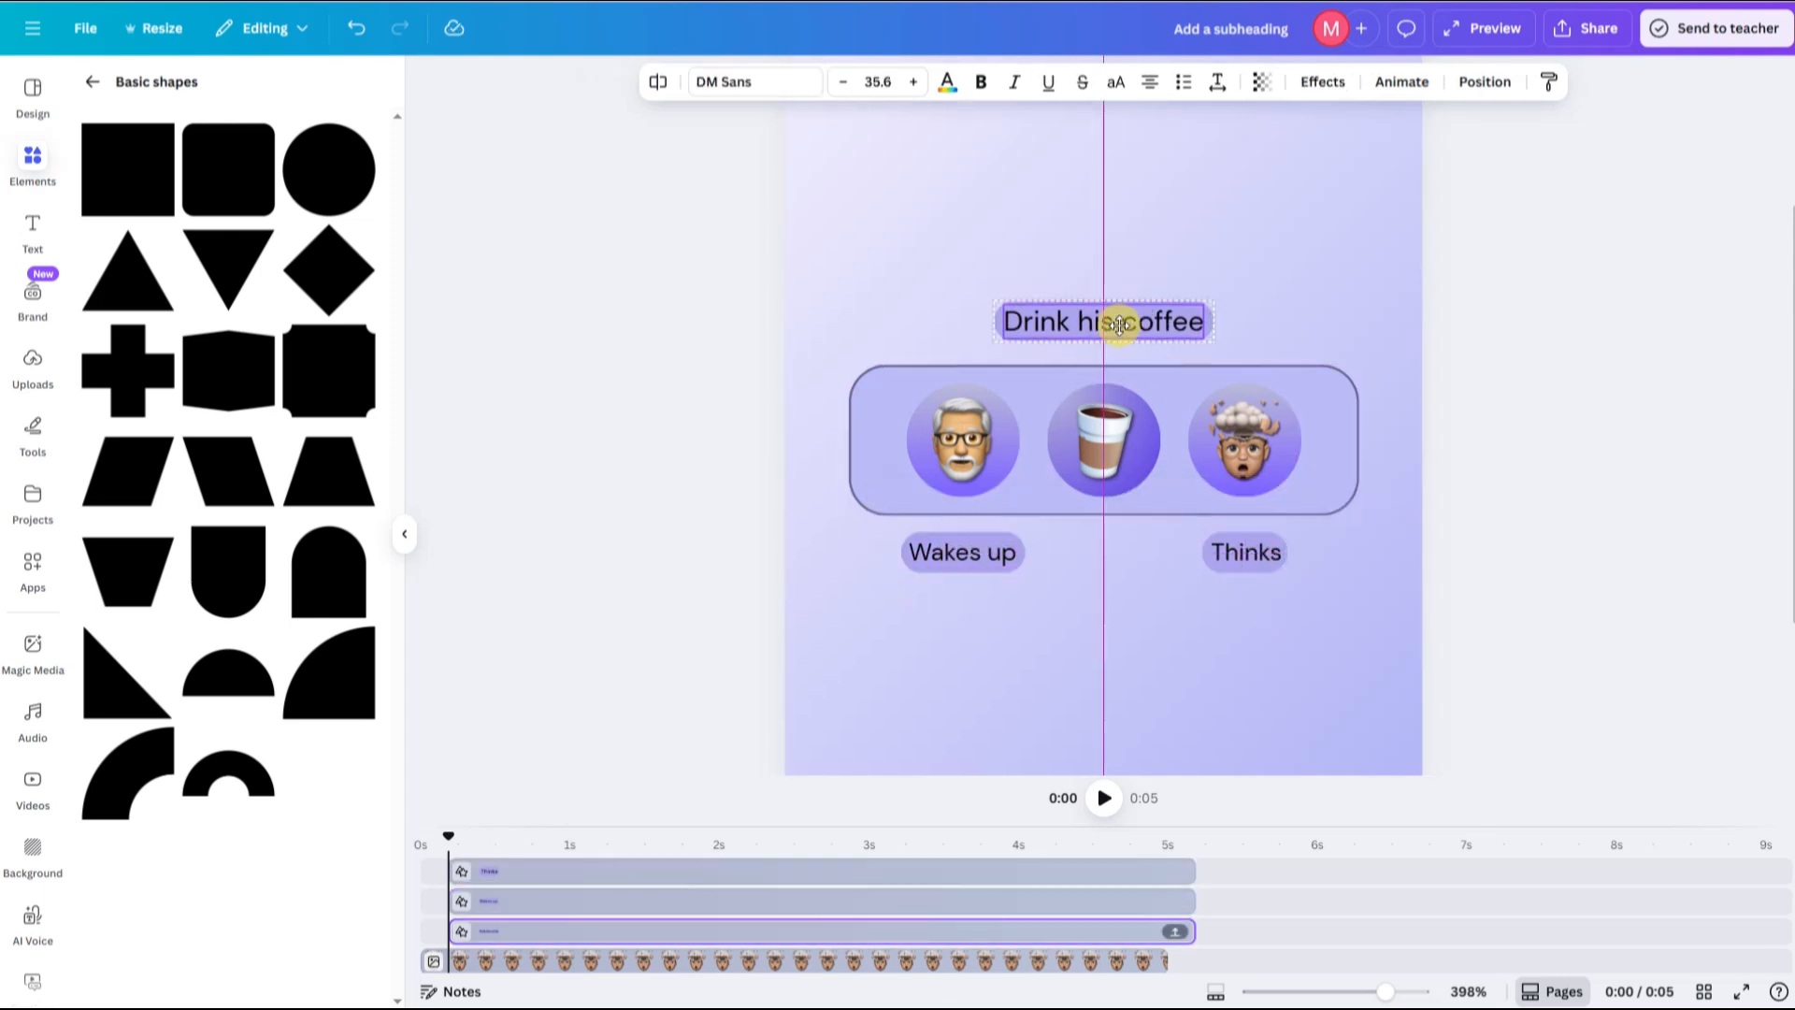
Group the bearded man, coffee cup and exploding head images each with its own gradient circle
{"action": "left_click", "coordinate": [995, 444]}
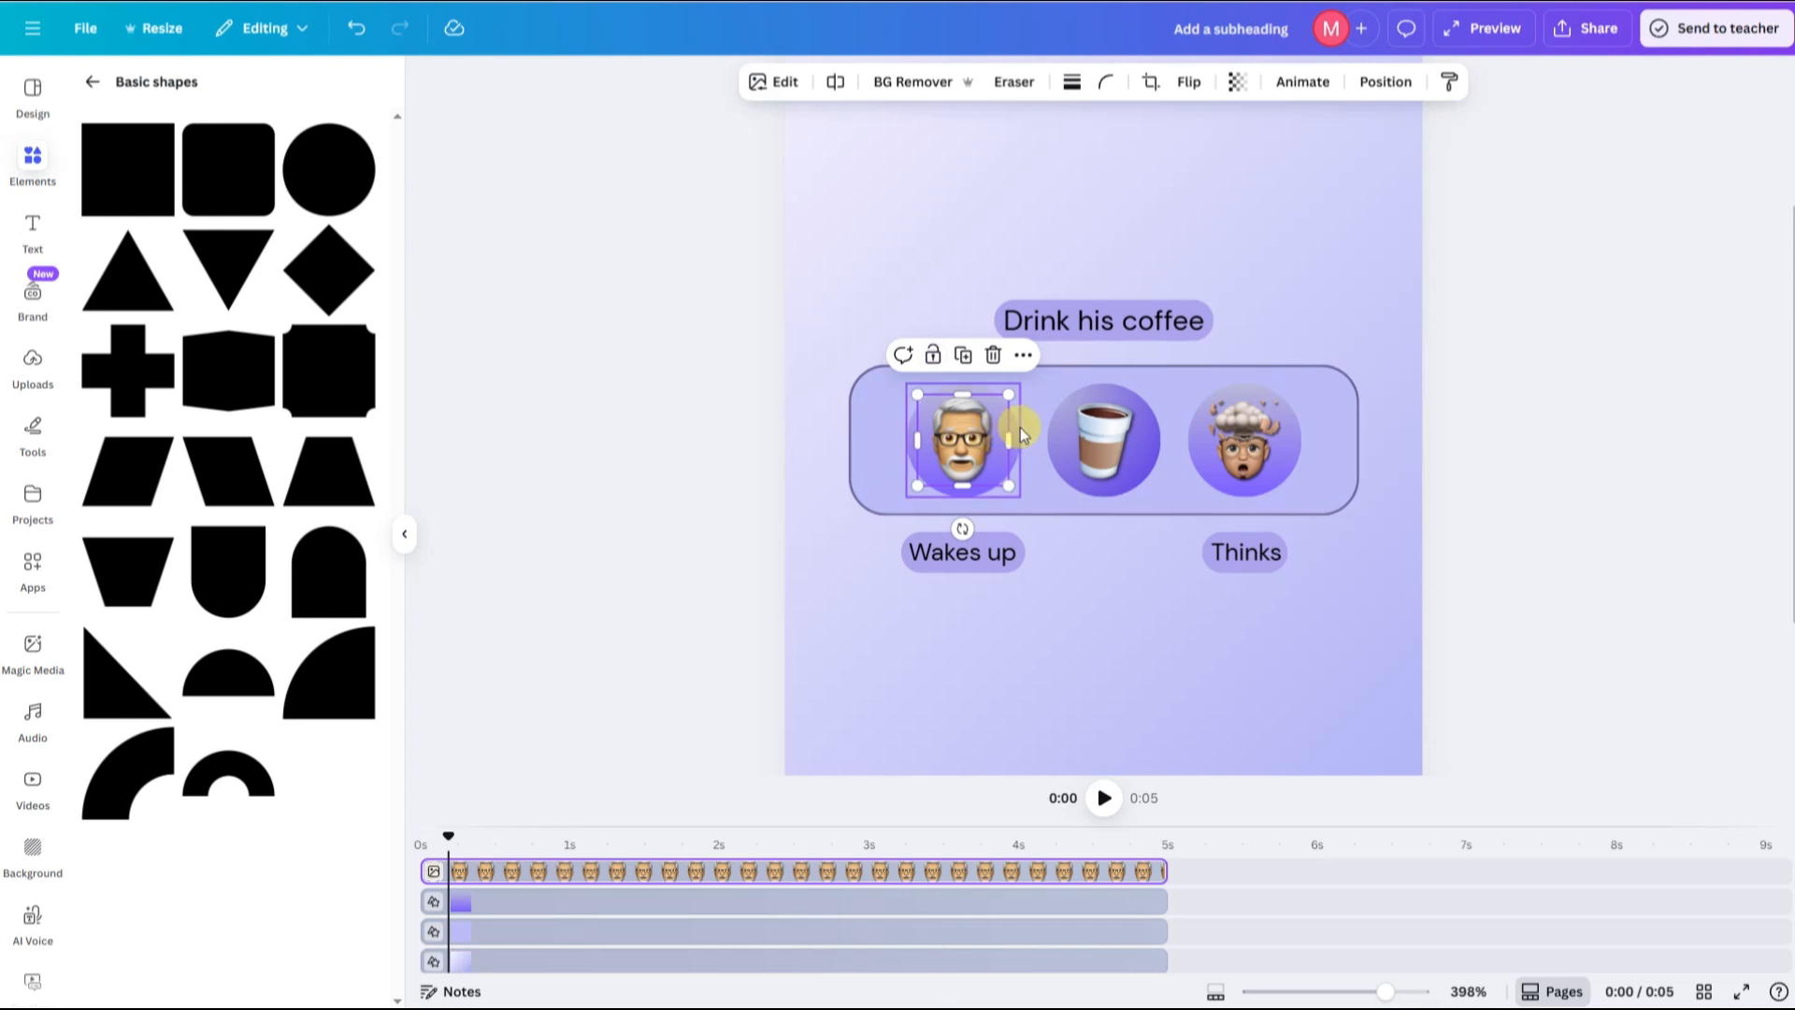
{"action": "left_click", "coordinate": [1016, 429], "text": "shift"}
{"action": "left_click", "coordinate": [904, 347]}
{"action": "left_click", "coordinate": [1126, 426]}
{"action": "left_click", "coordinate": [1109, 390], "text": "shift"}
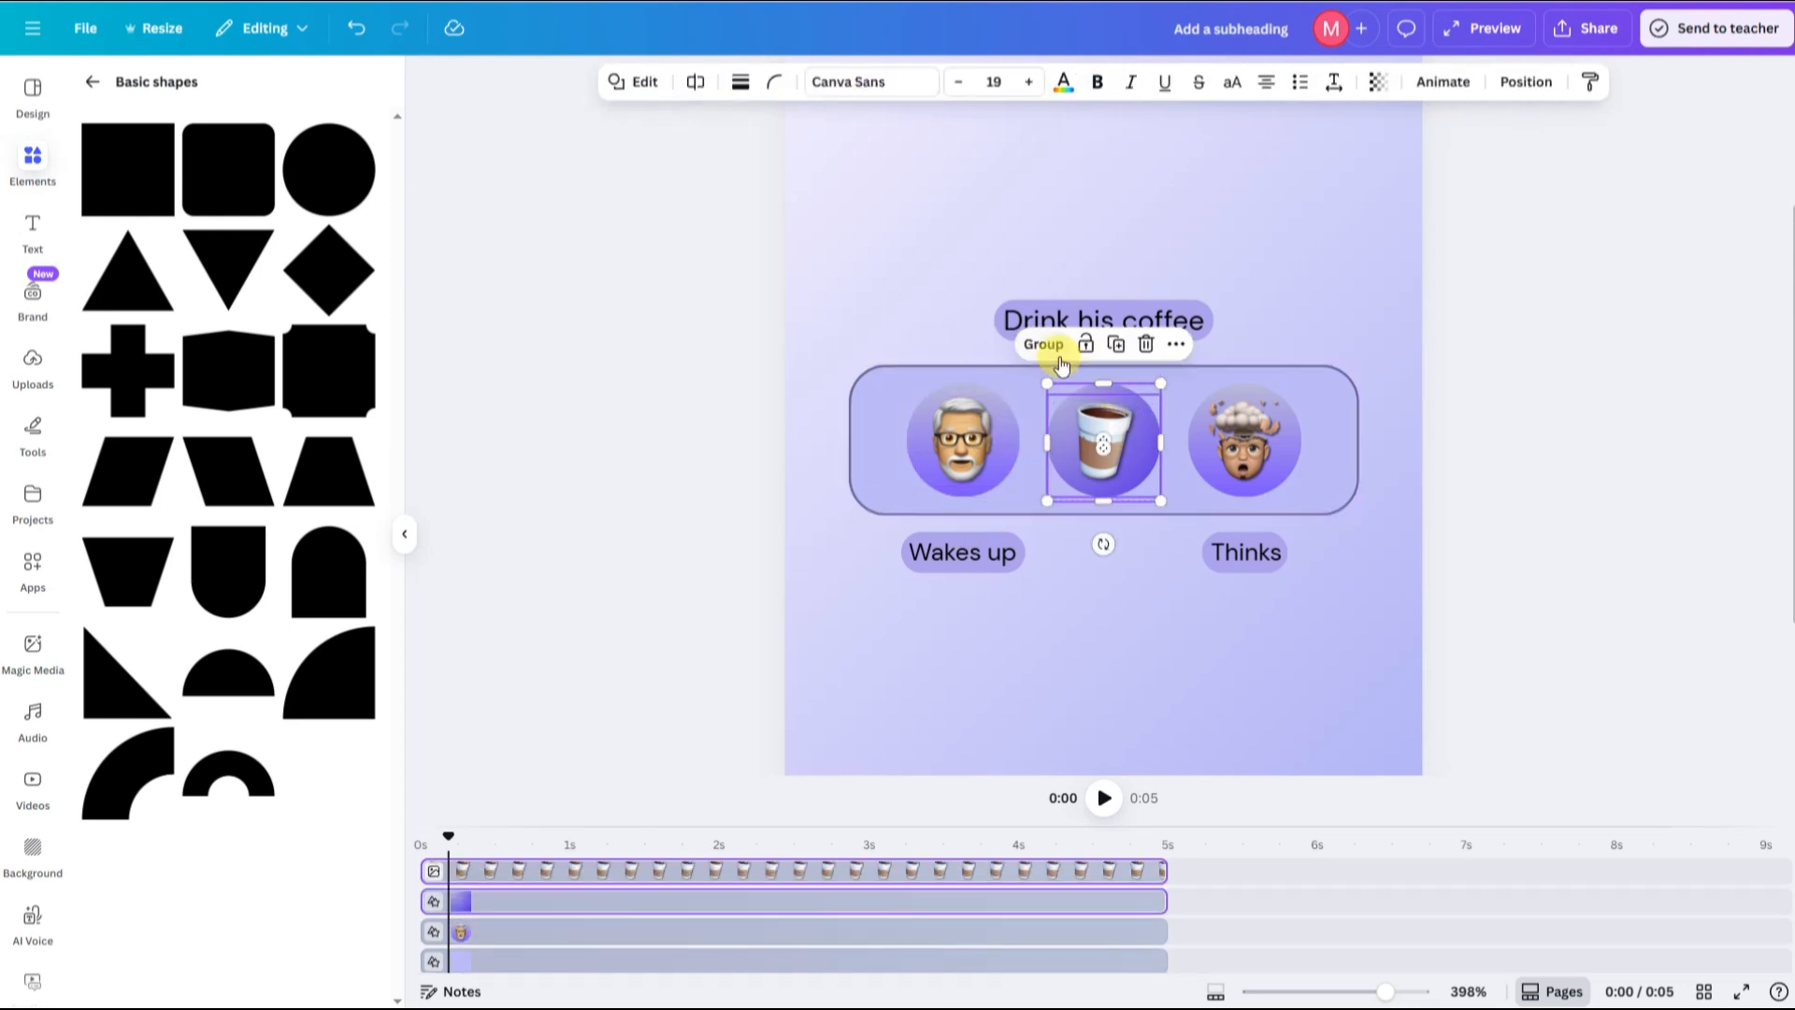
{"action": "left_click", "coordinate": [1044, 344]}
{"action": "left_click", "coordinate": [1244, 440]}
{"action": "left_click", "coordinate": [1244, 390], "text": "shift"}
{"action": "left_click", "coordinate": [1182, 345]}
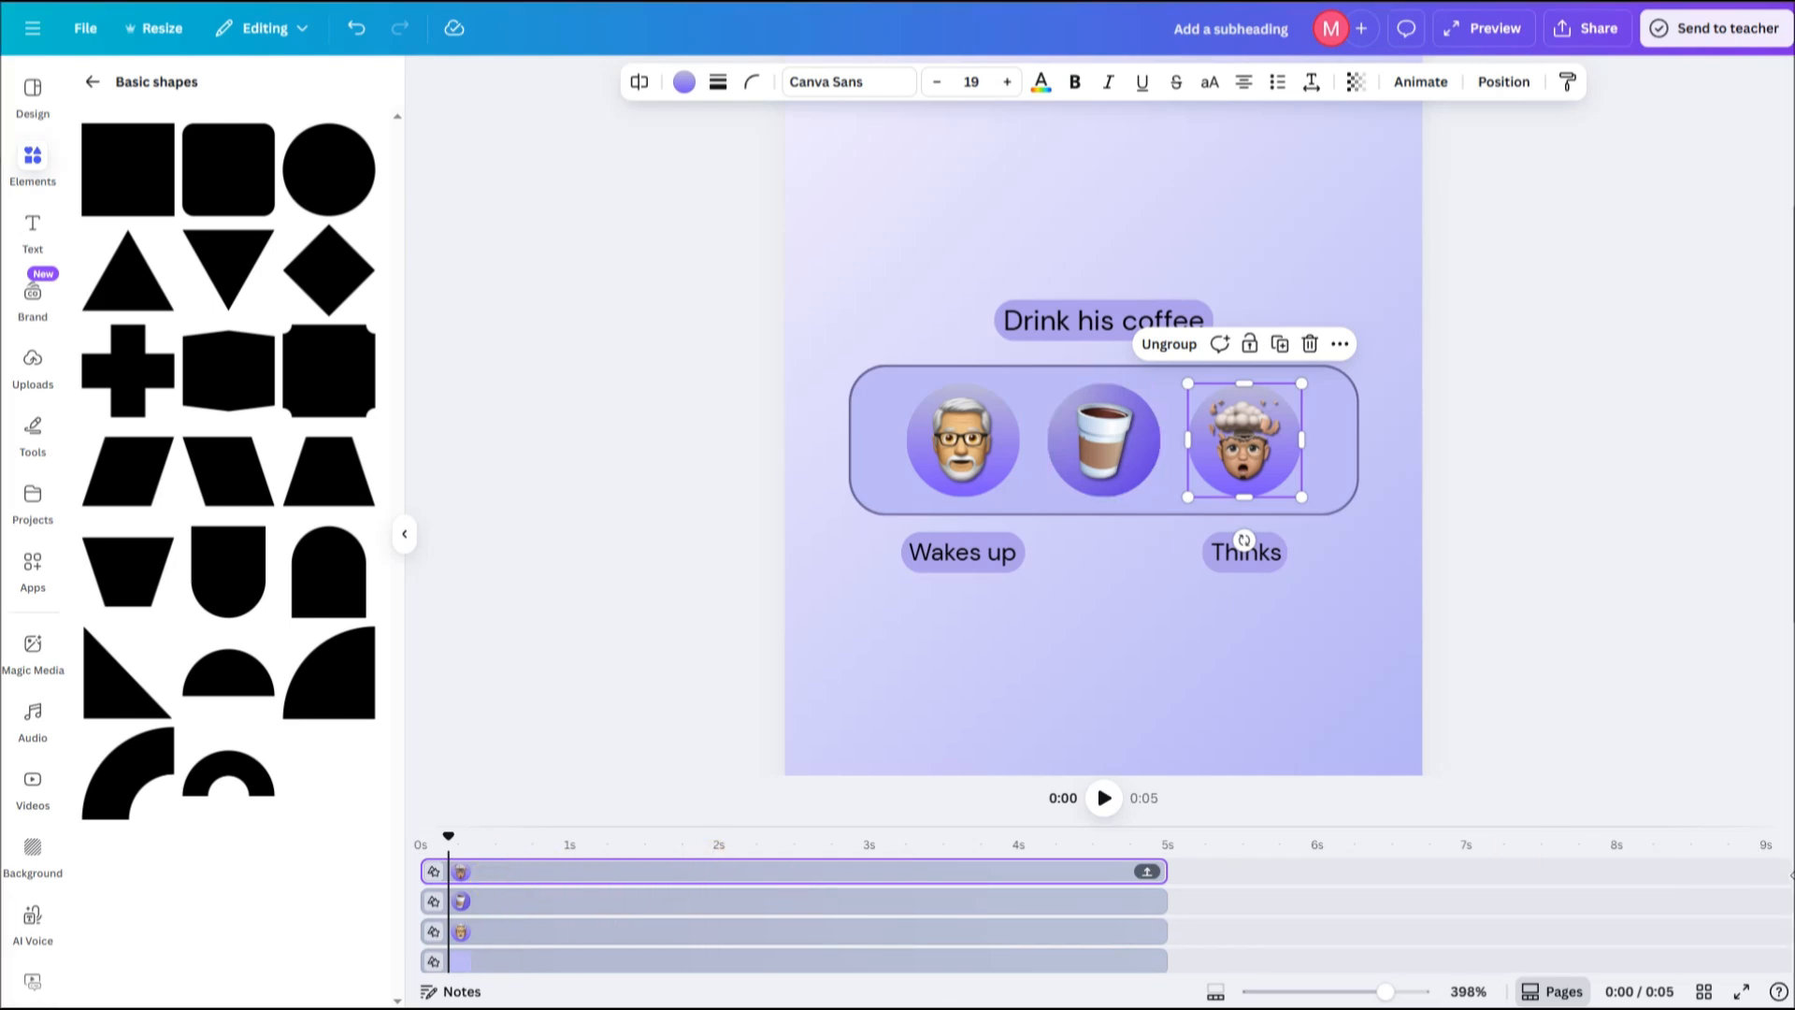
Apply the Succession animation to the outlined rounded rectangle for both enter and exit, with its speed raised close to maximum
{"action": "left_click", "coordinate": [616, 903]}
{"action": "left_click", "coordinate": [878, 381]}
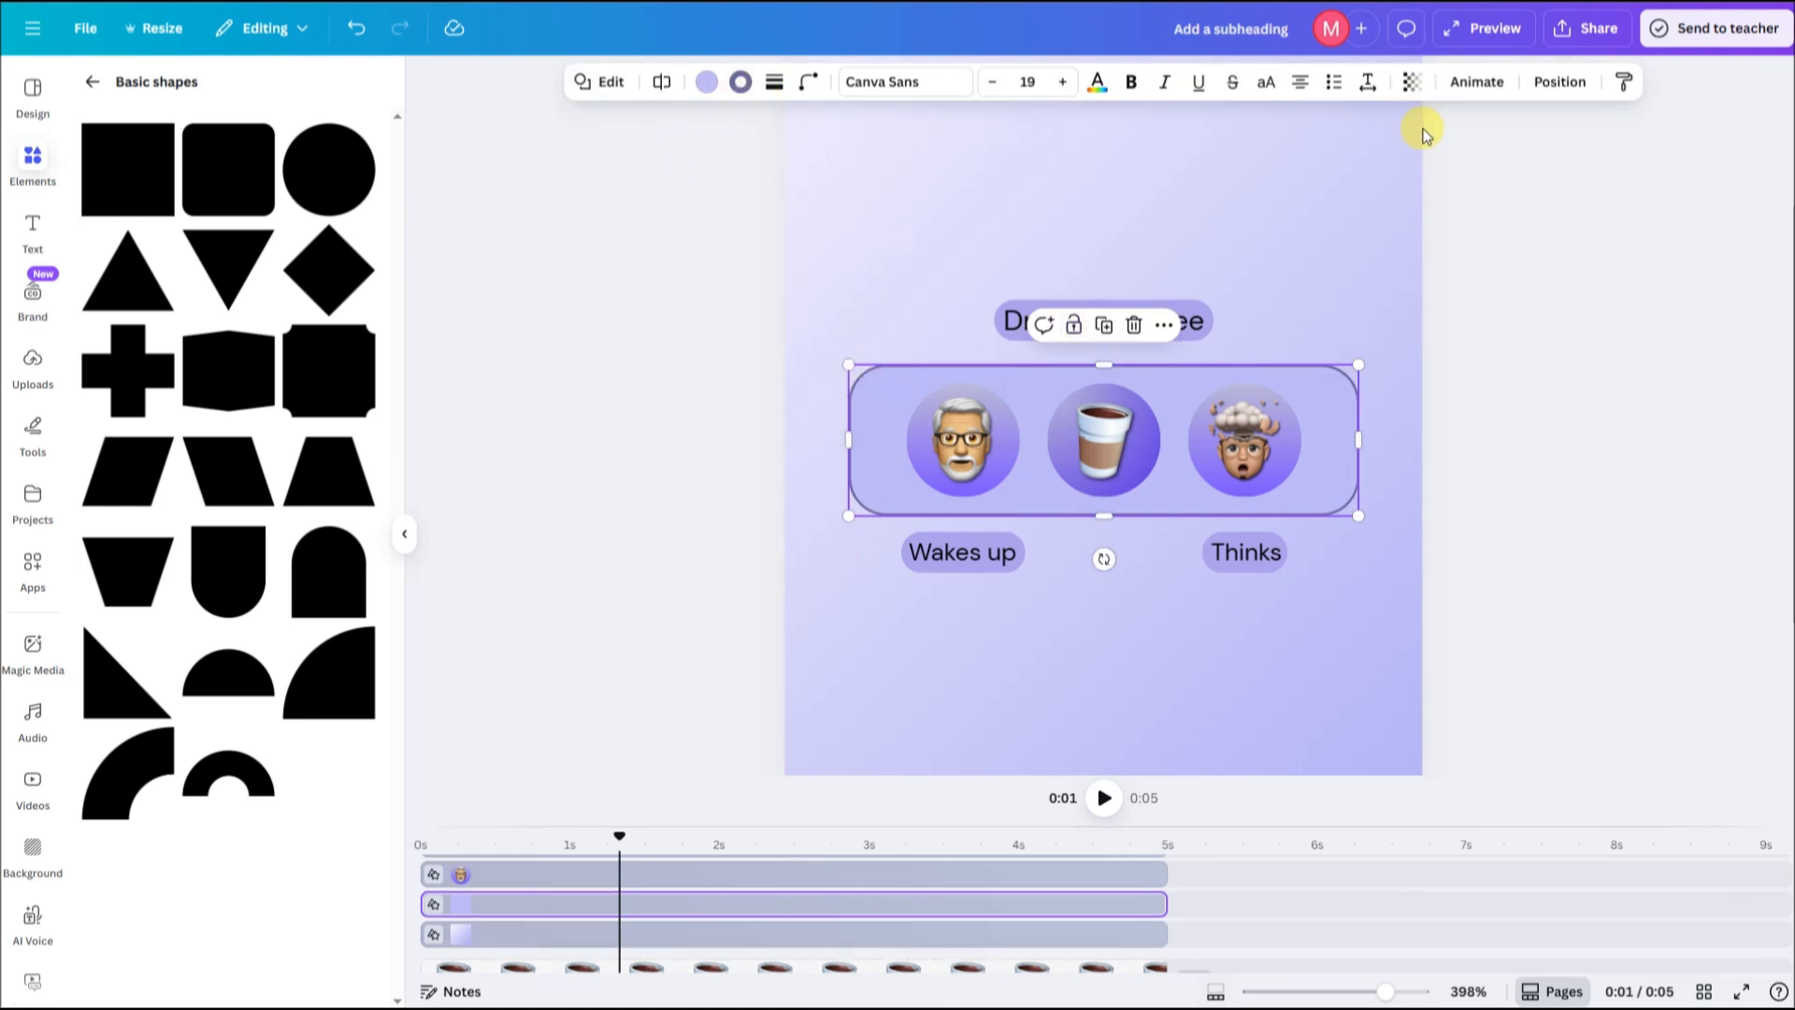
{"action": "left_click", "coordinate": [1475, 82]}
{"action": "left_click", "coordinate": [140, 692]}
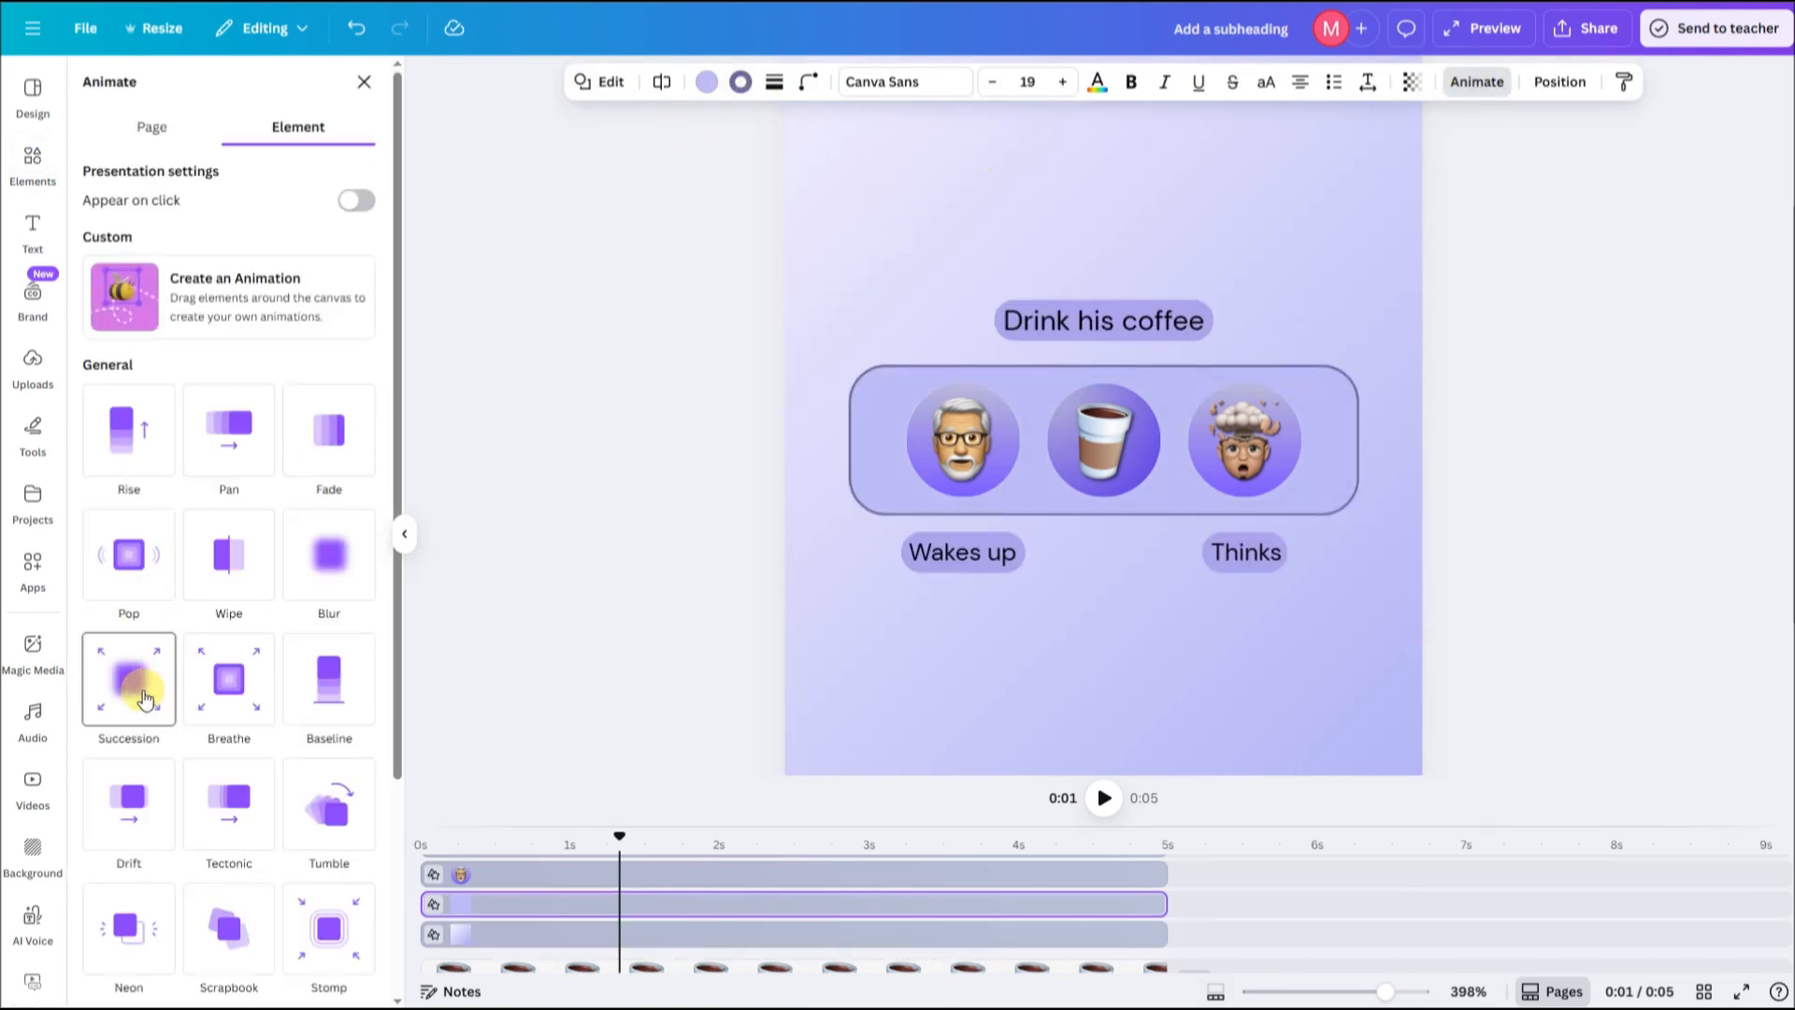
{"action": "left_click_drag", "start_coordinate": [225, 909], "coordinate": [342, 909]}
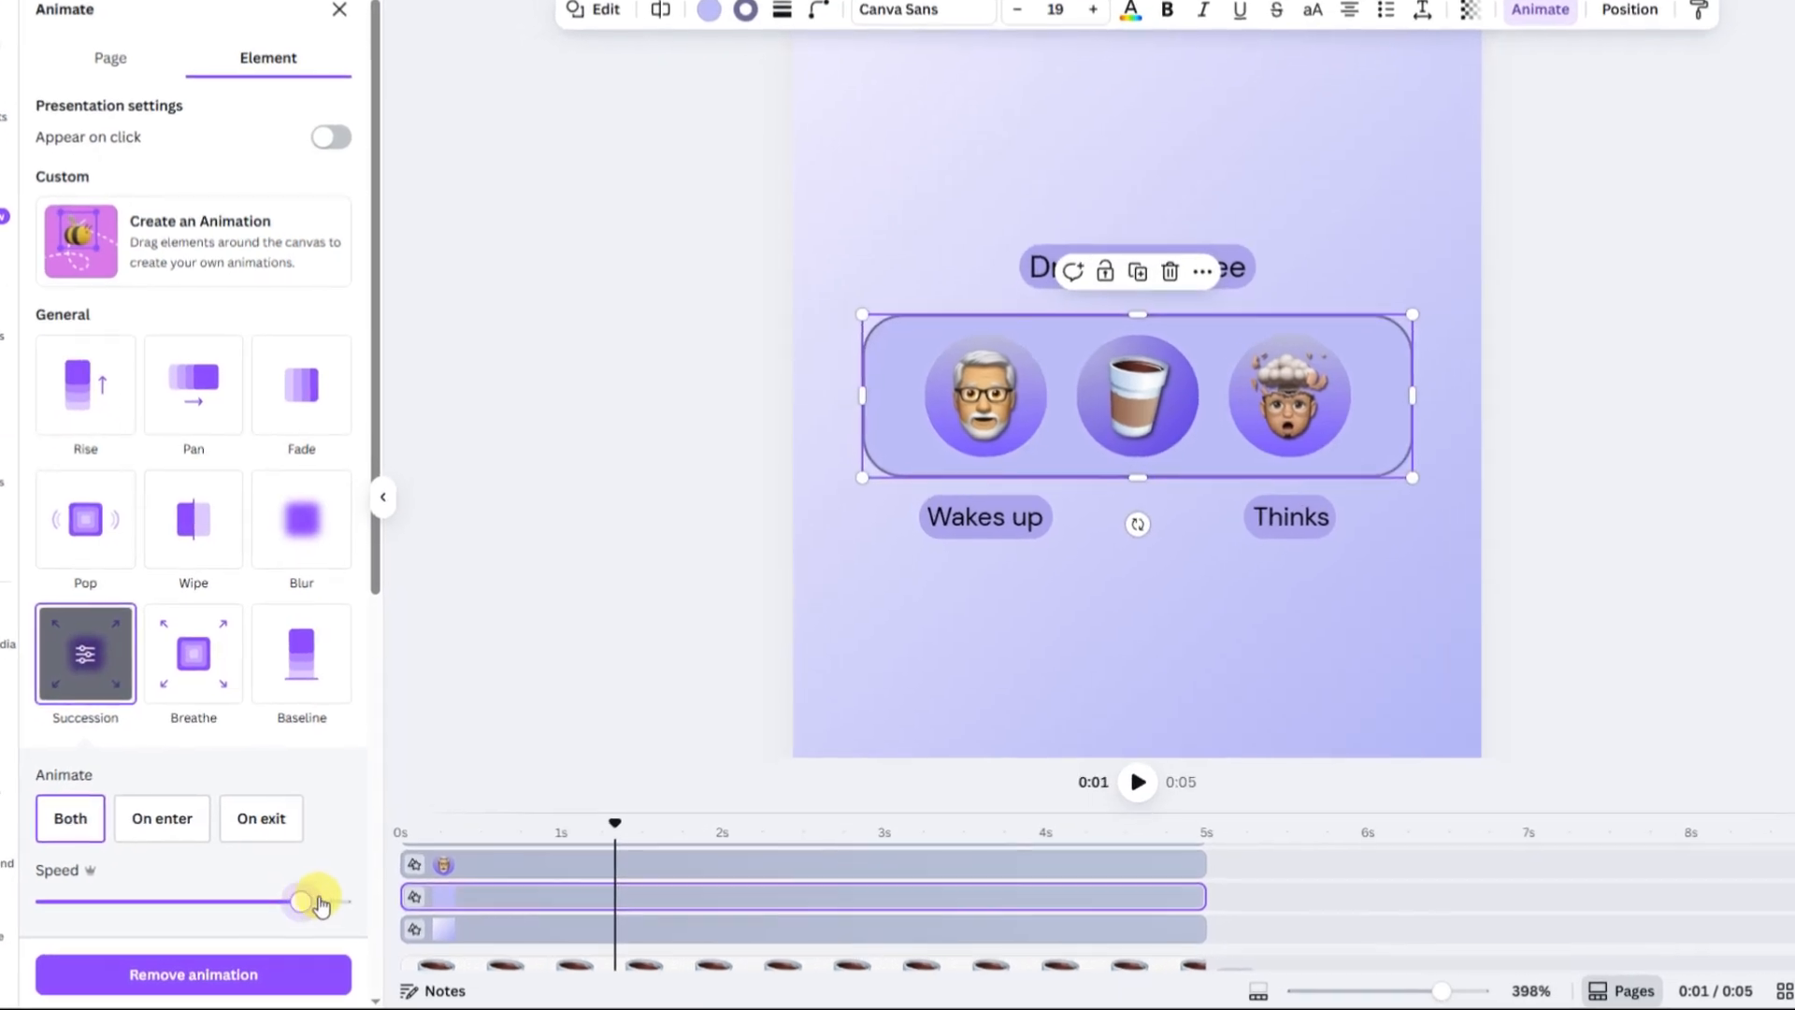
Trim the start of the bearded man group's clip slightly so that the clip lasts 4.8 s
{"action": "left_click", "coordinate": [386, 808]}
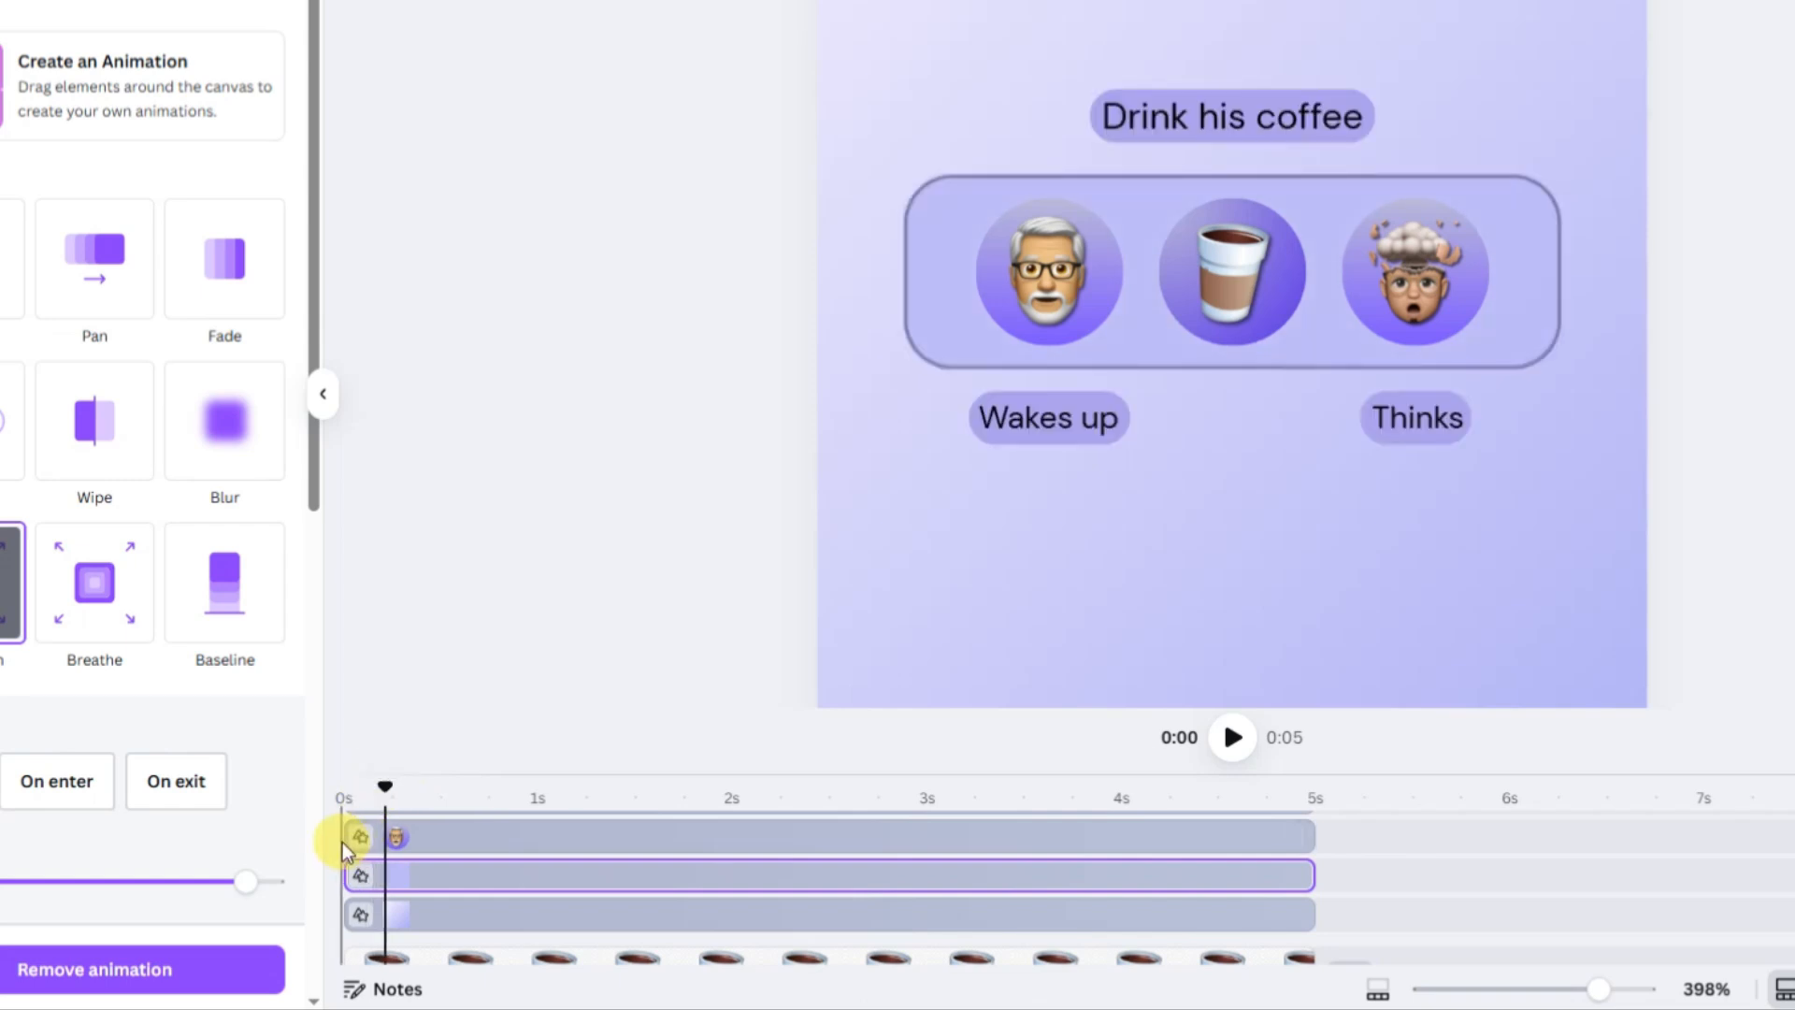
{"action": "left_click_drag", "start_coordinate": [356, 837], "coordinate": [371, 837]}
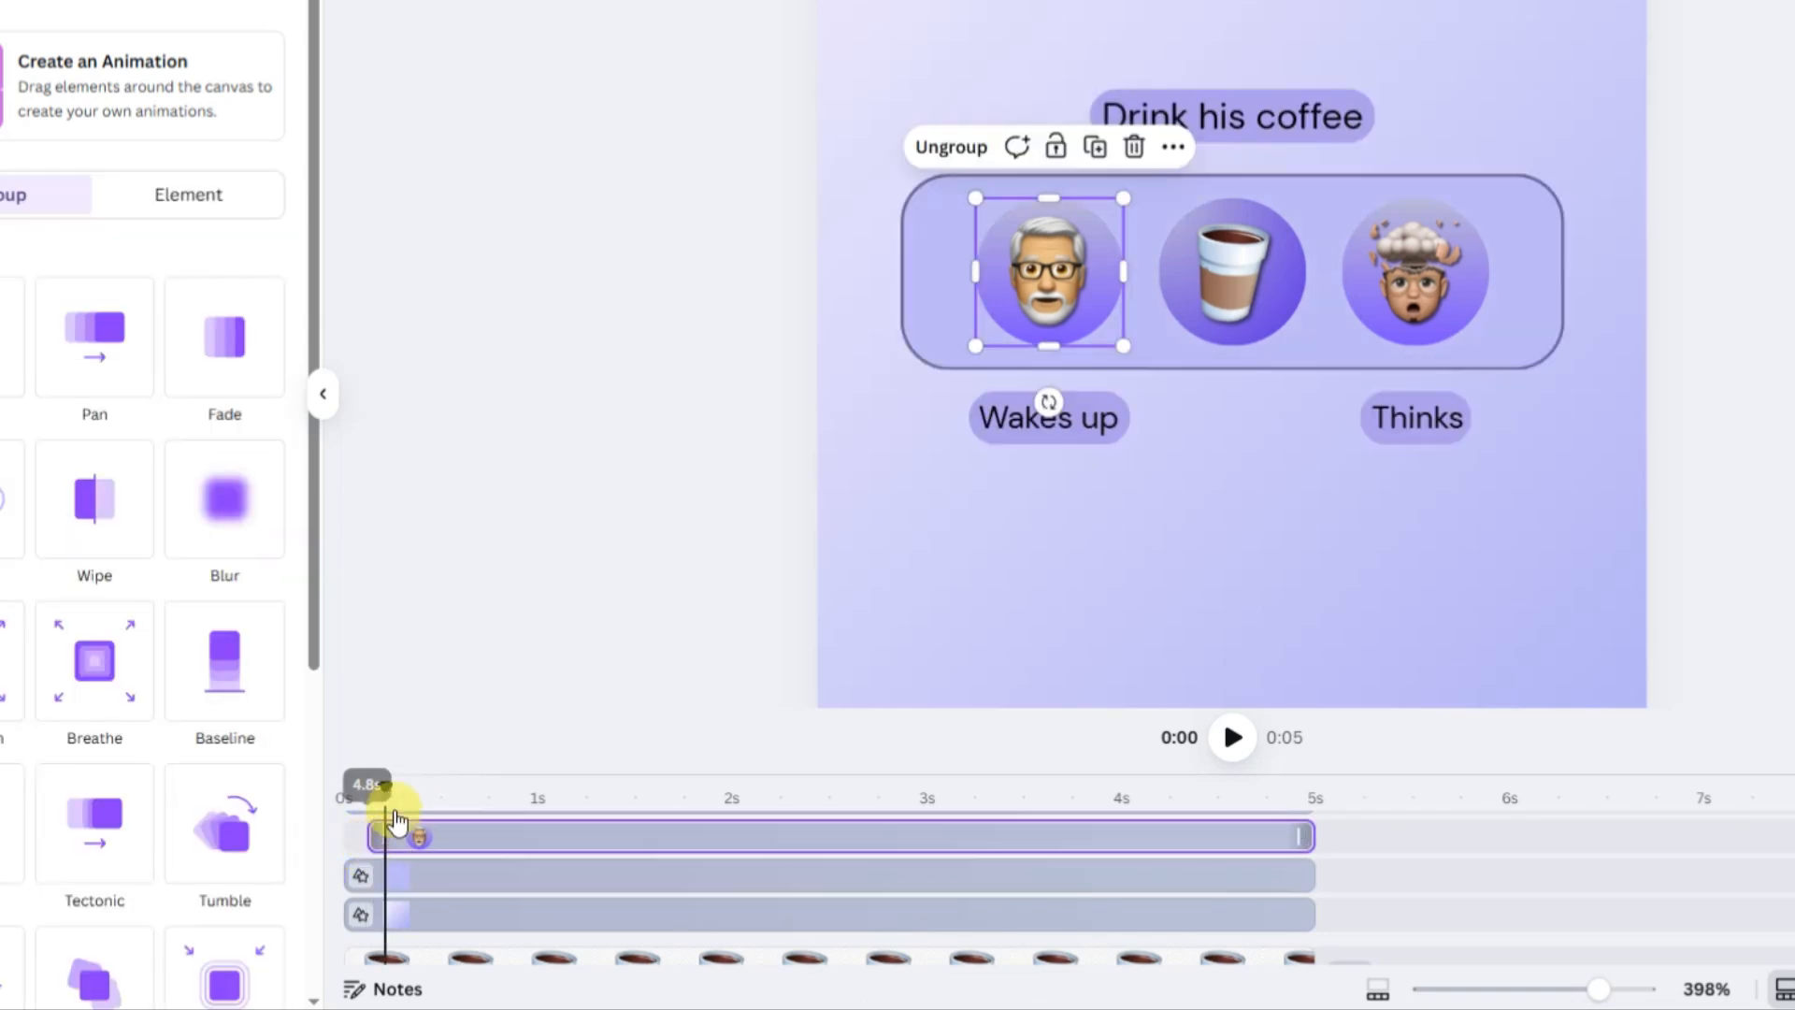
Apply a Pop animation on enter to the bearded man group and lower its speed to near the minimum
{"action": "left_click", "coordinate": [380, 796]}
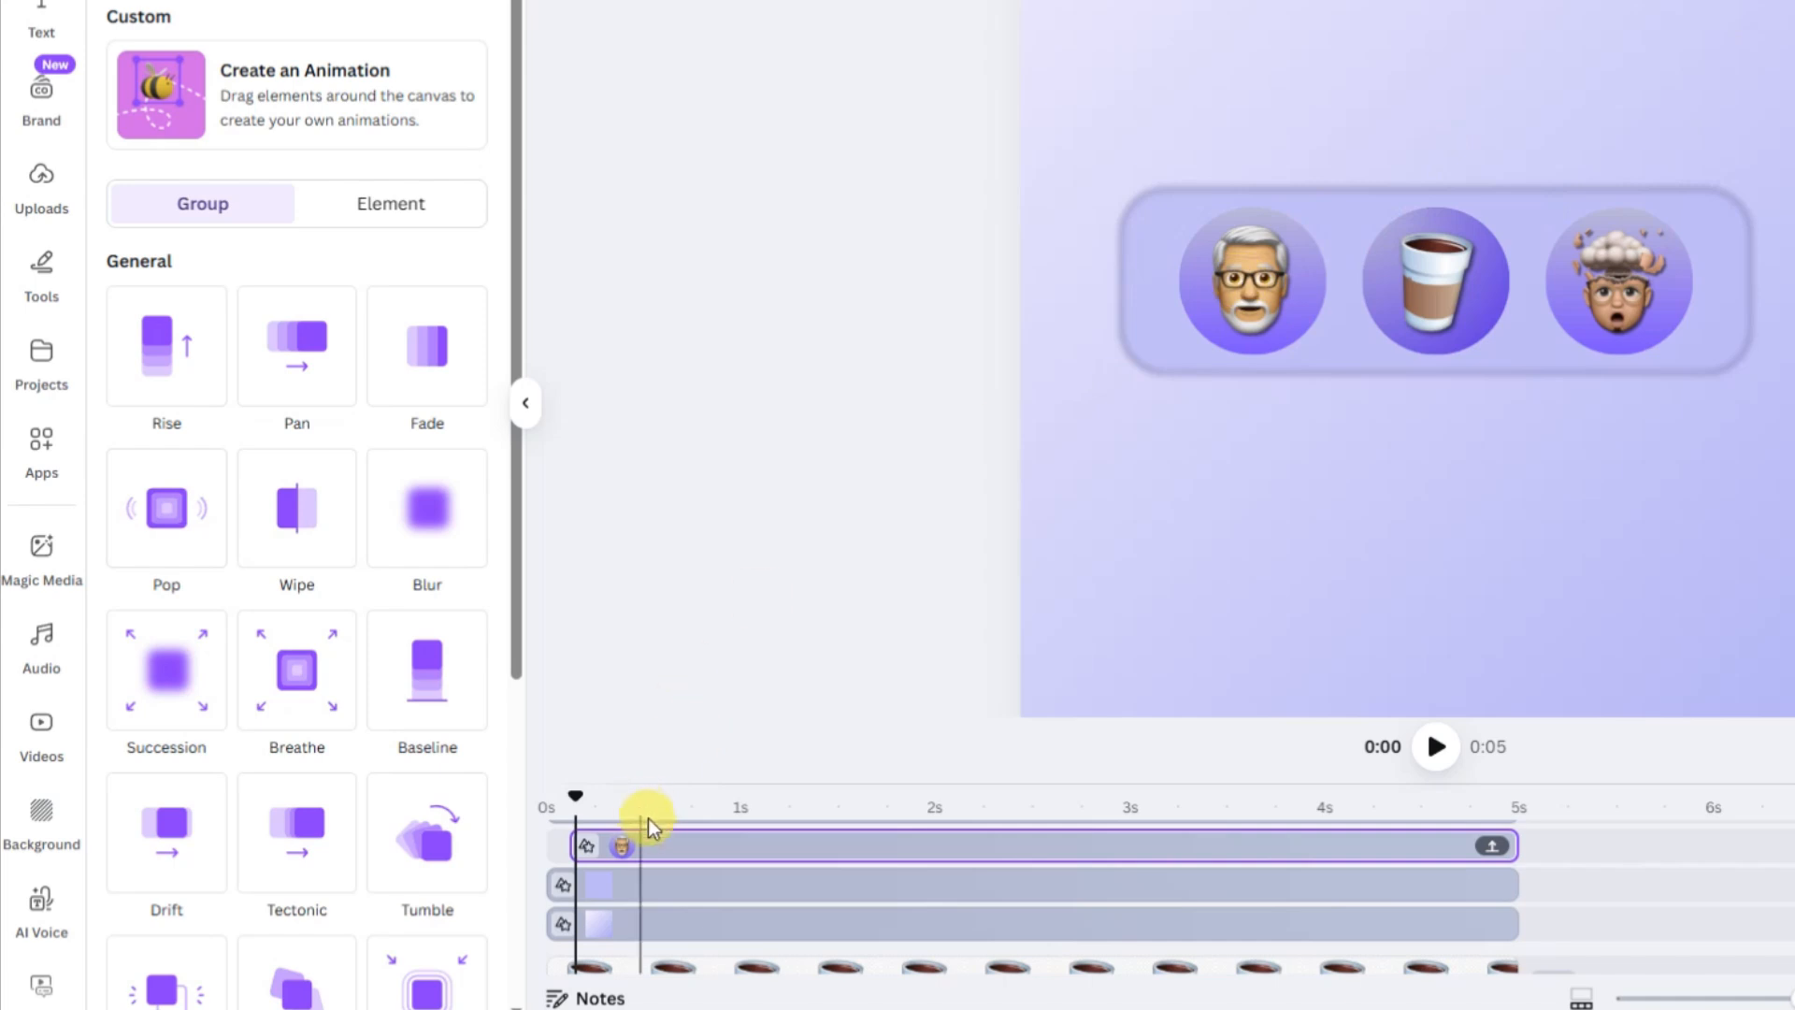
{"action": "left_click", "coordinate": [178, 512]}
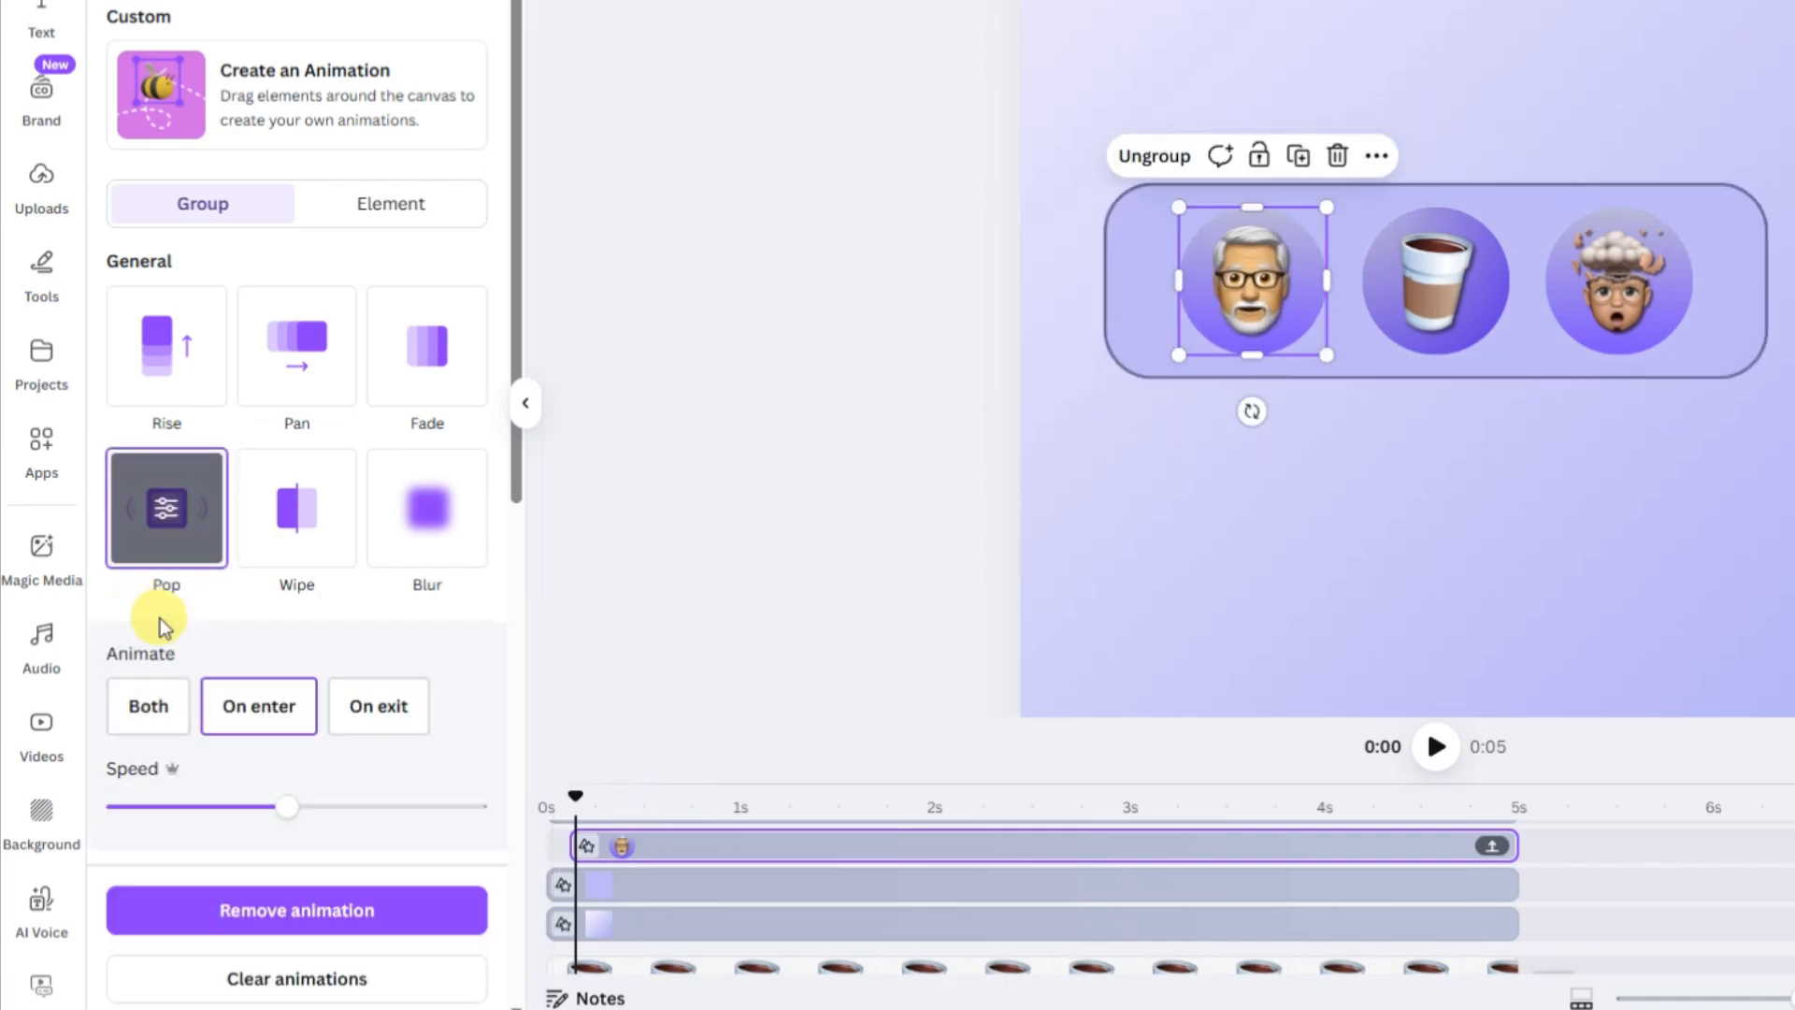
{"action": "left_click_drag", "start_coordinate": [280, 809], "coordinate": [161, 806]}
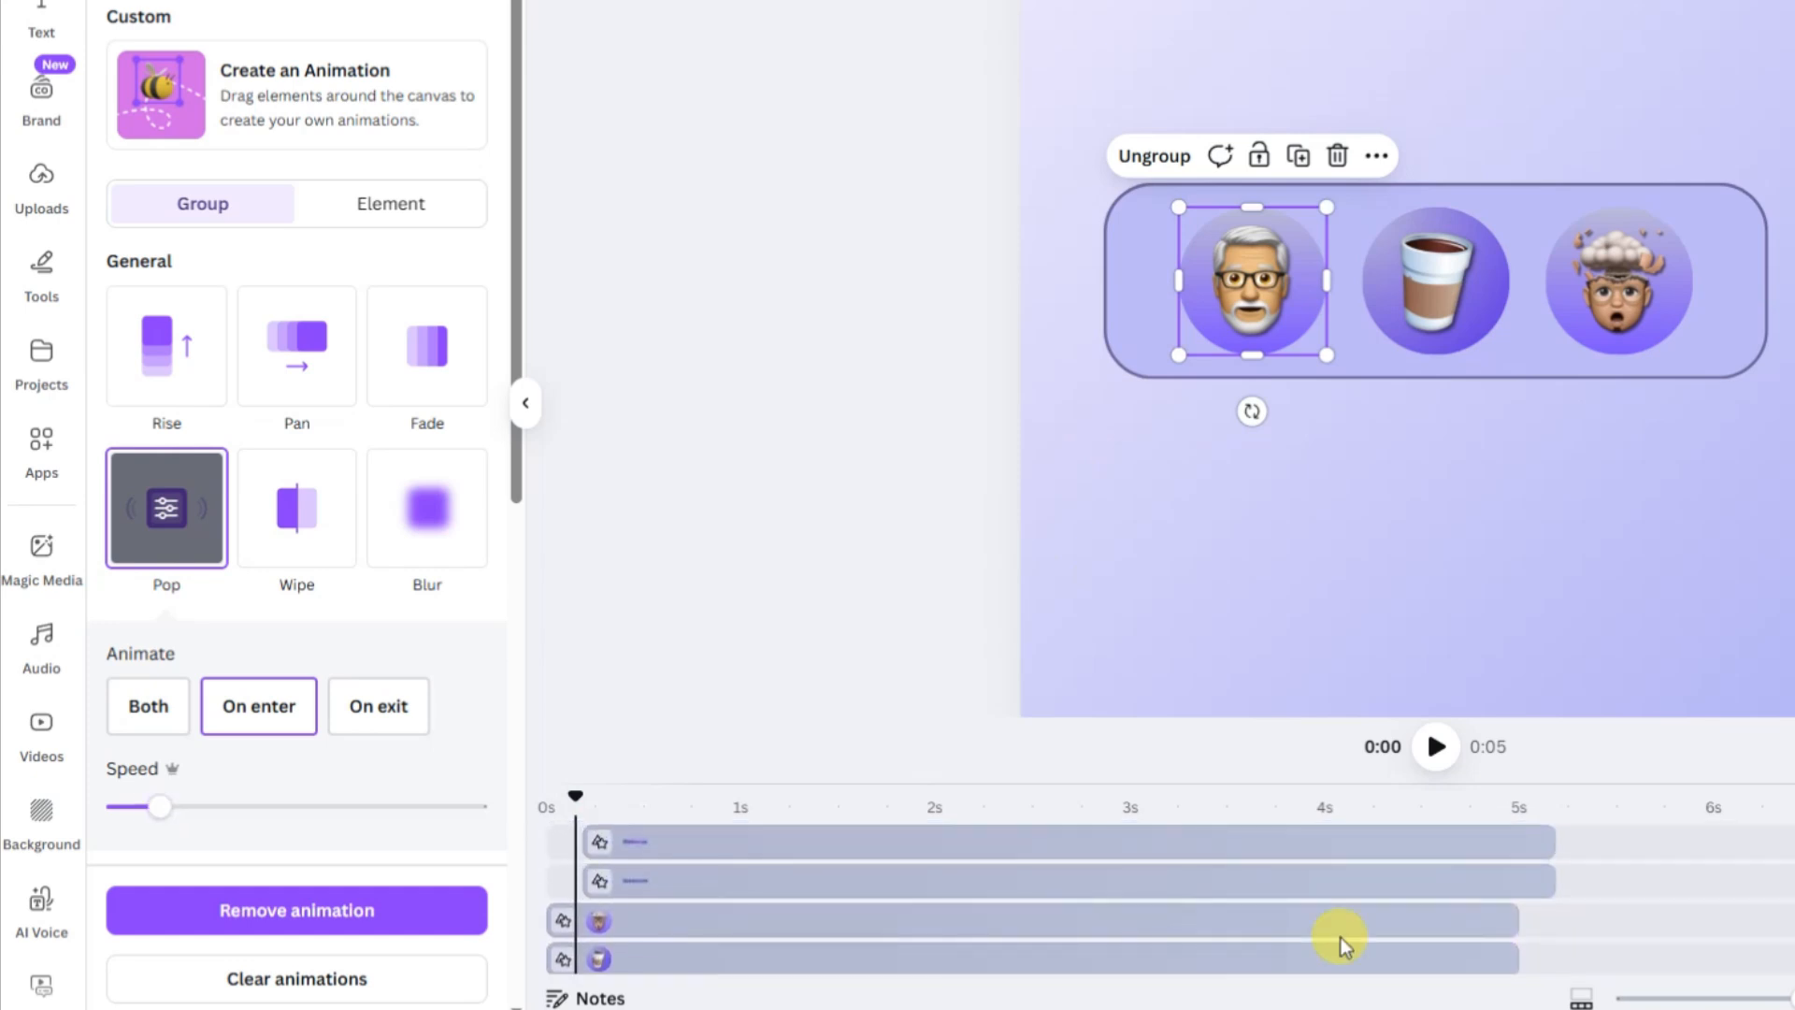
Move the "Wakes up" group's timeline layer directly above the bearded man group and align their start times
{"action": "left_click", "coordinate": [625, 863]}
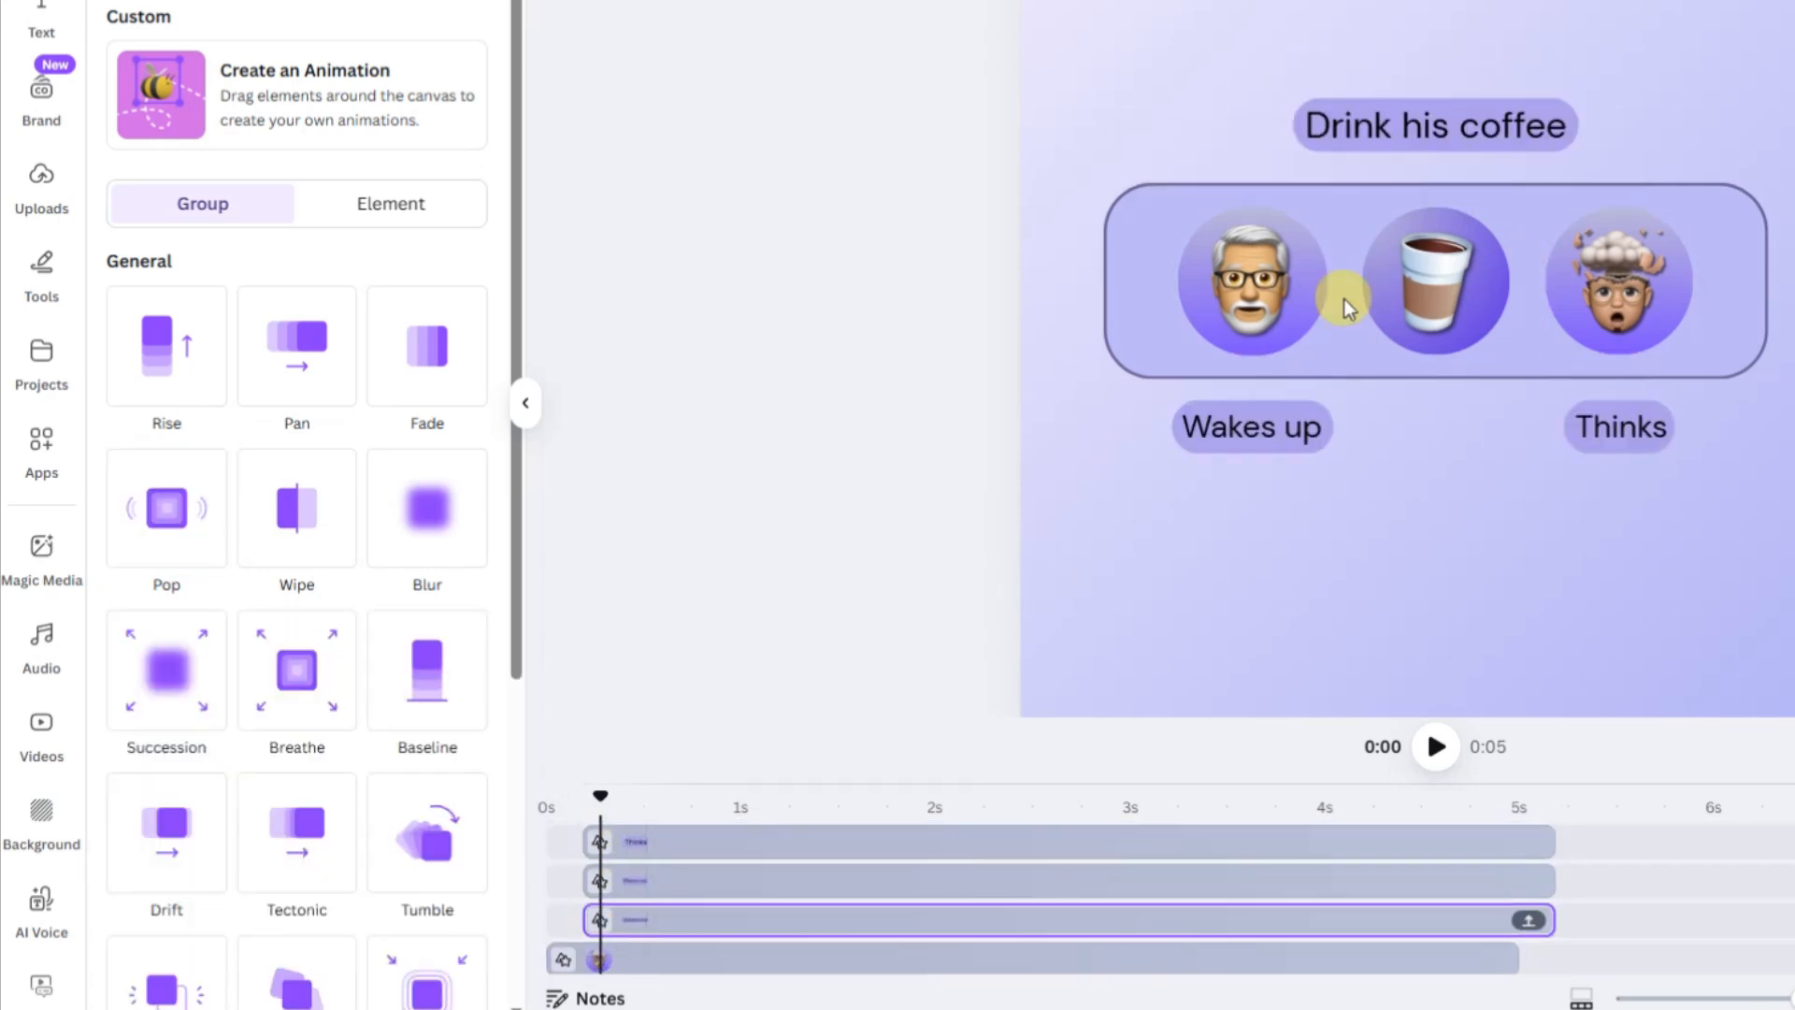
{"action": "left_click", "coordinate": [1258, 422]}
{"action": "left_click_drag", "start_coordinate": [633, 962], "coordinate": [636, 837]}
{"action": "left_click", "coordinate": [616, 846]}
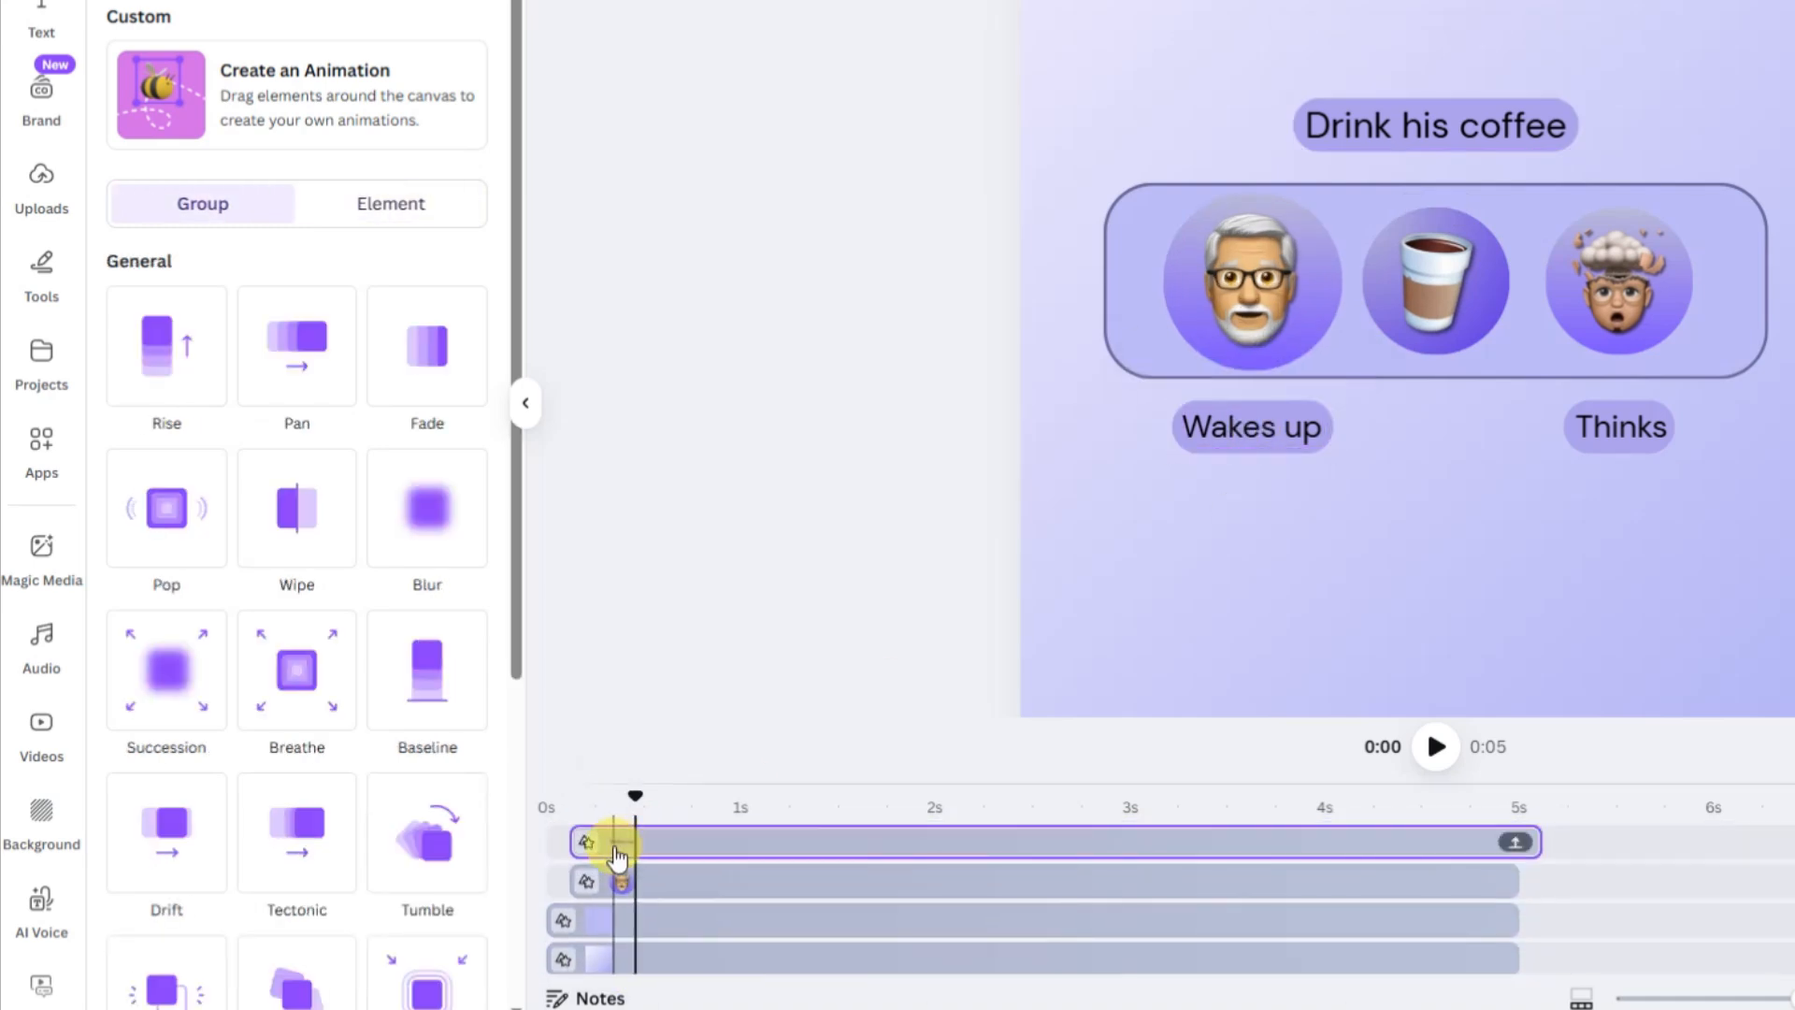
Apply a slow Pop animation to the "Wakes up" group on both enter and exit, and preview the video from the start
{"action": "left_click", "coordinate": [110, 558]}
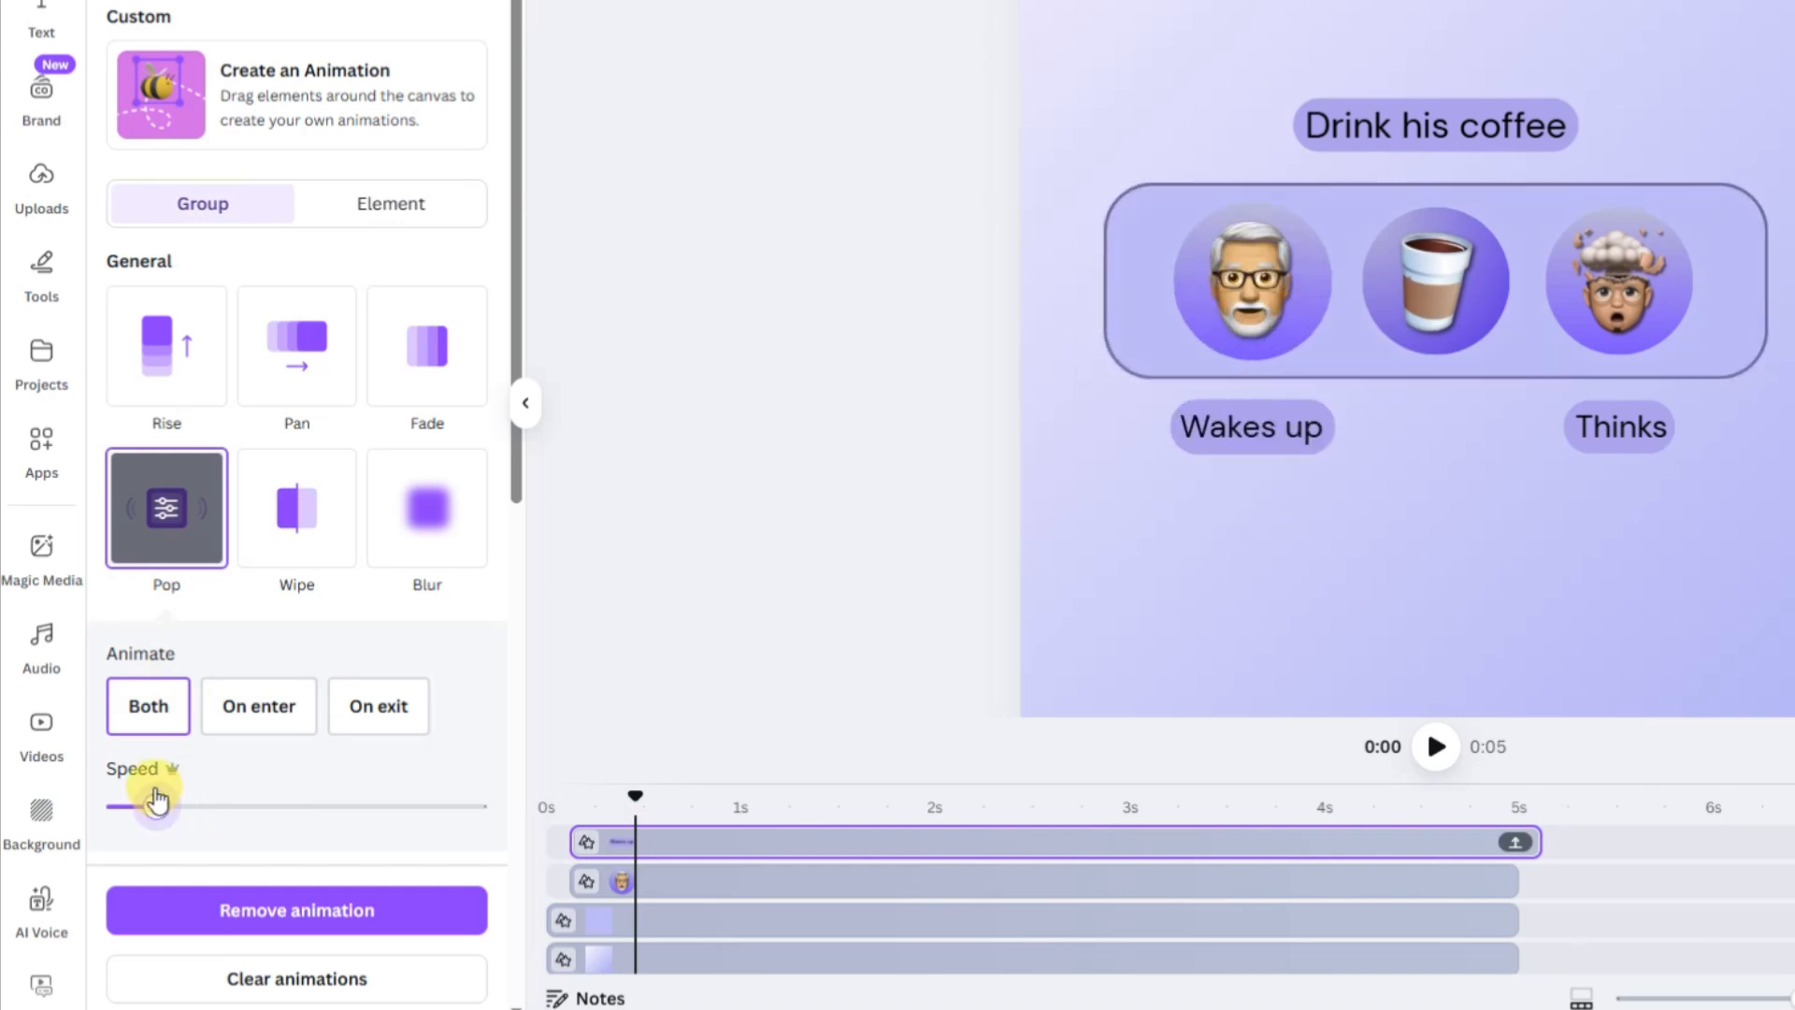
{"action": "left_click_drag", "start_coordinate": [621, 793], "coordinate": [498, 800]}
{"action": "left_click", "coordinate": [1437, 747]}
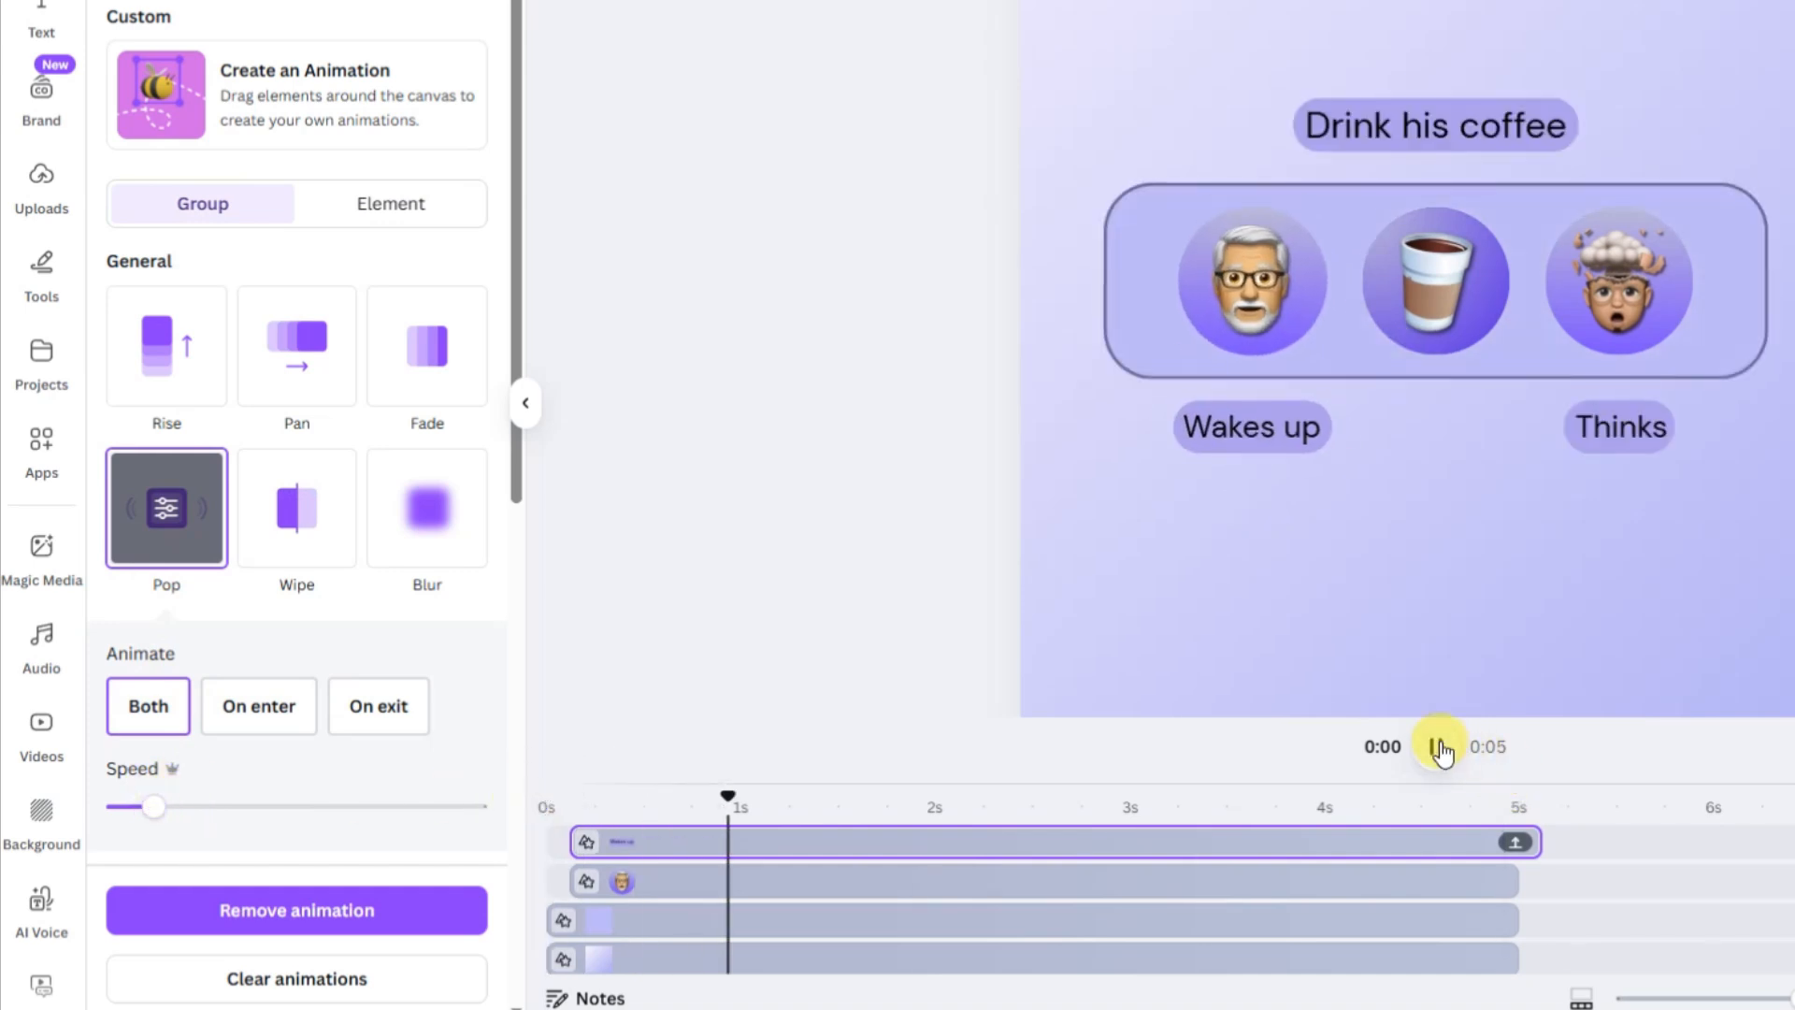
Trim the start of the coffee cup group's clip to about 0.9 s on the timeline
{"action": "left_click_drag", "start_coordinate": [751, 797], "coordinate": [709, 797]}
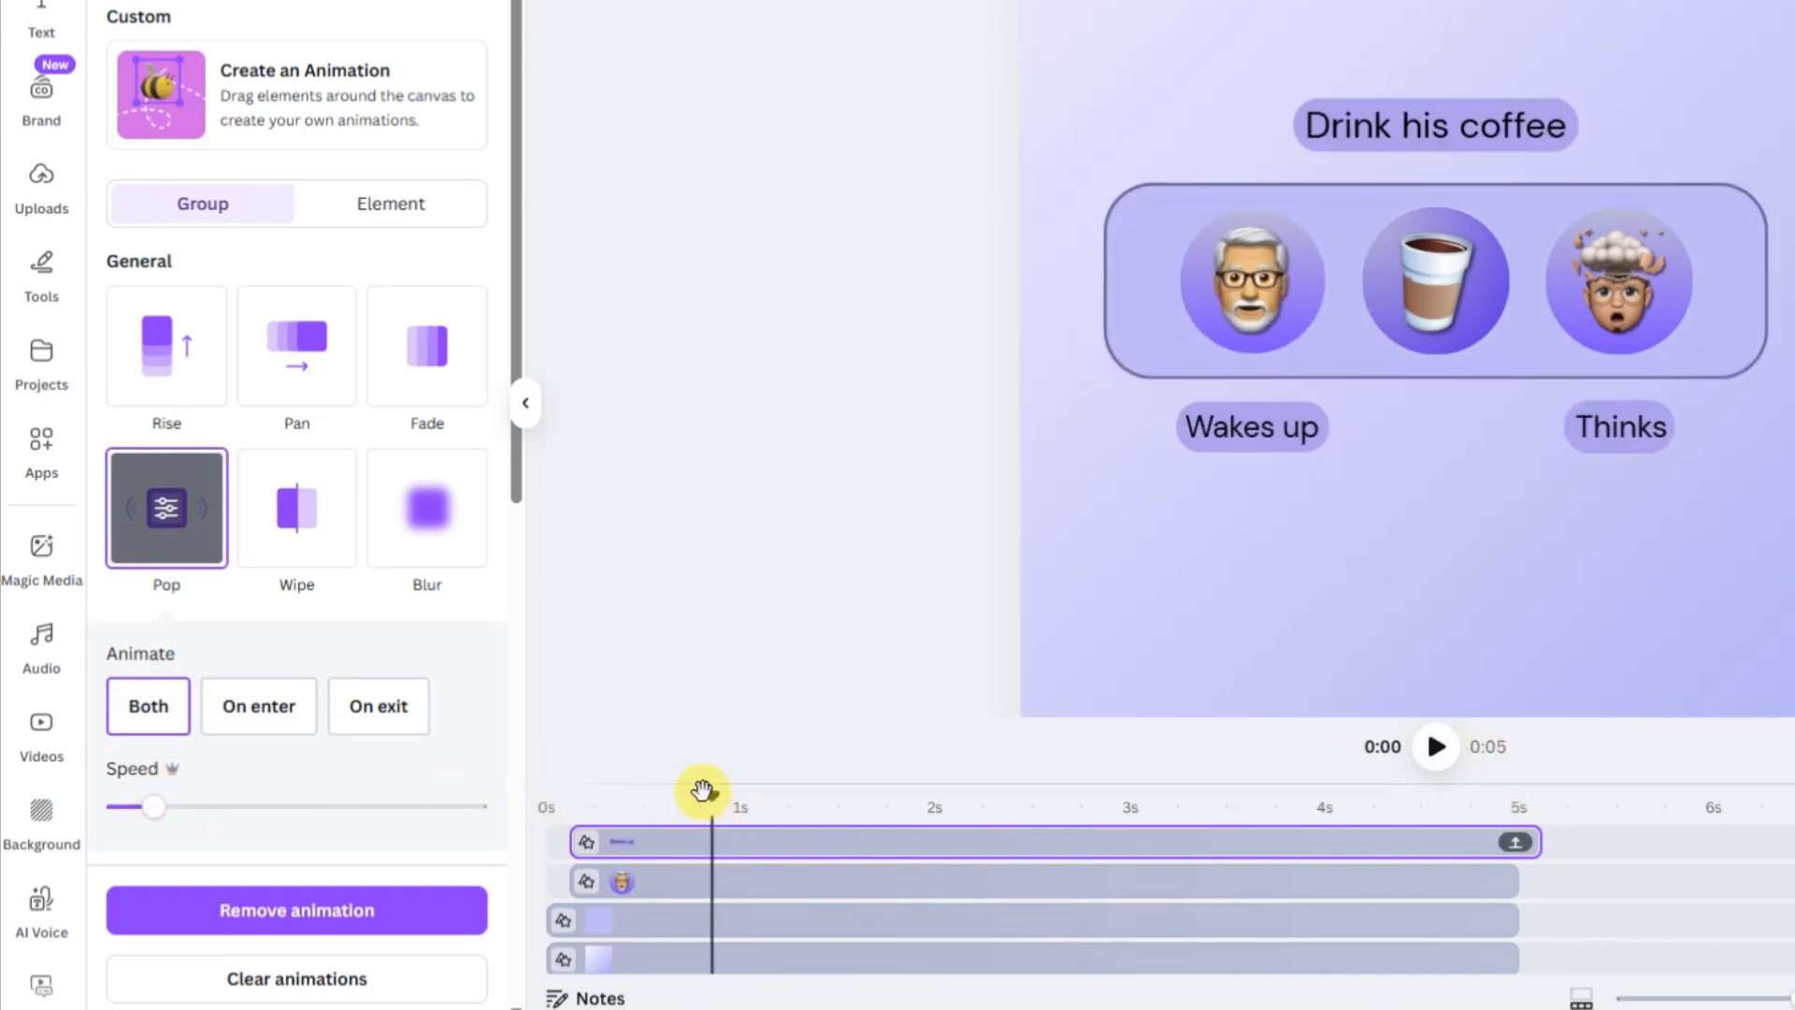
{"action": "scroll", "coordinate": [1038, 896], "scroll_direction": "up", "scroll_amount": 1}
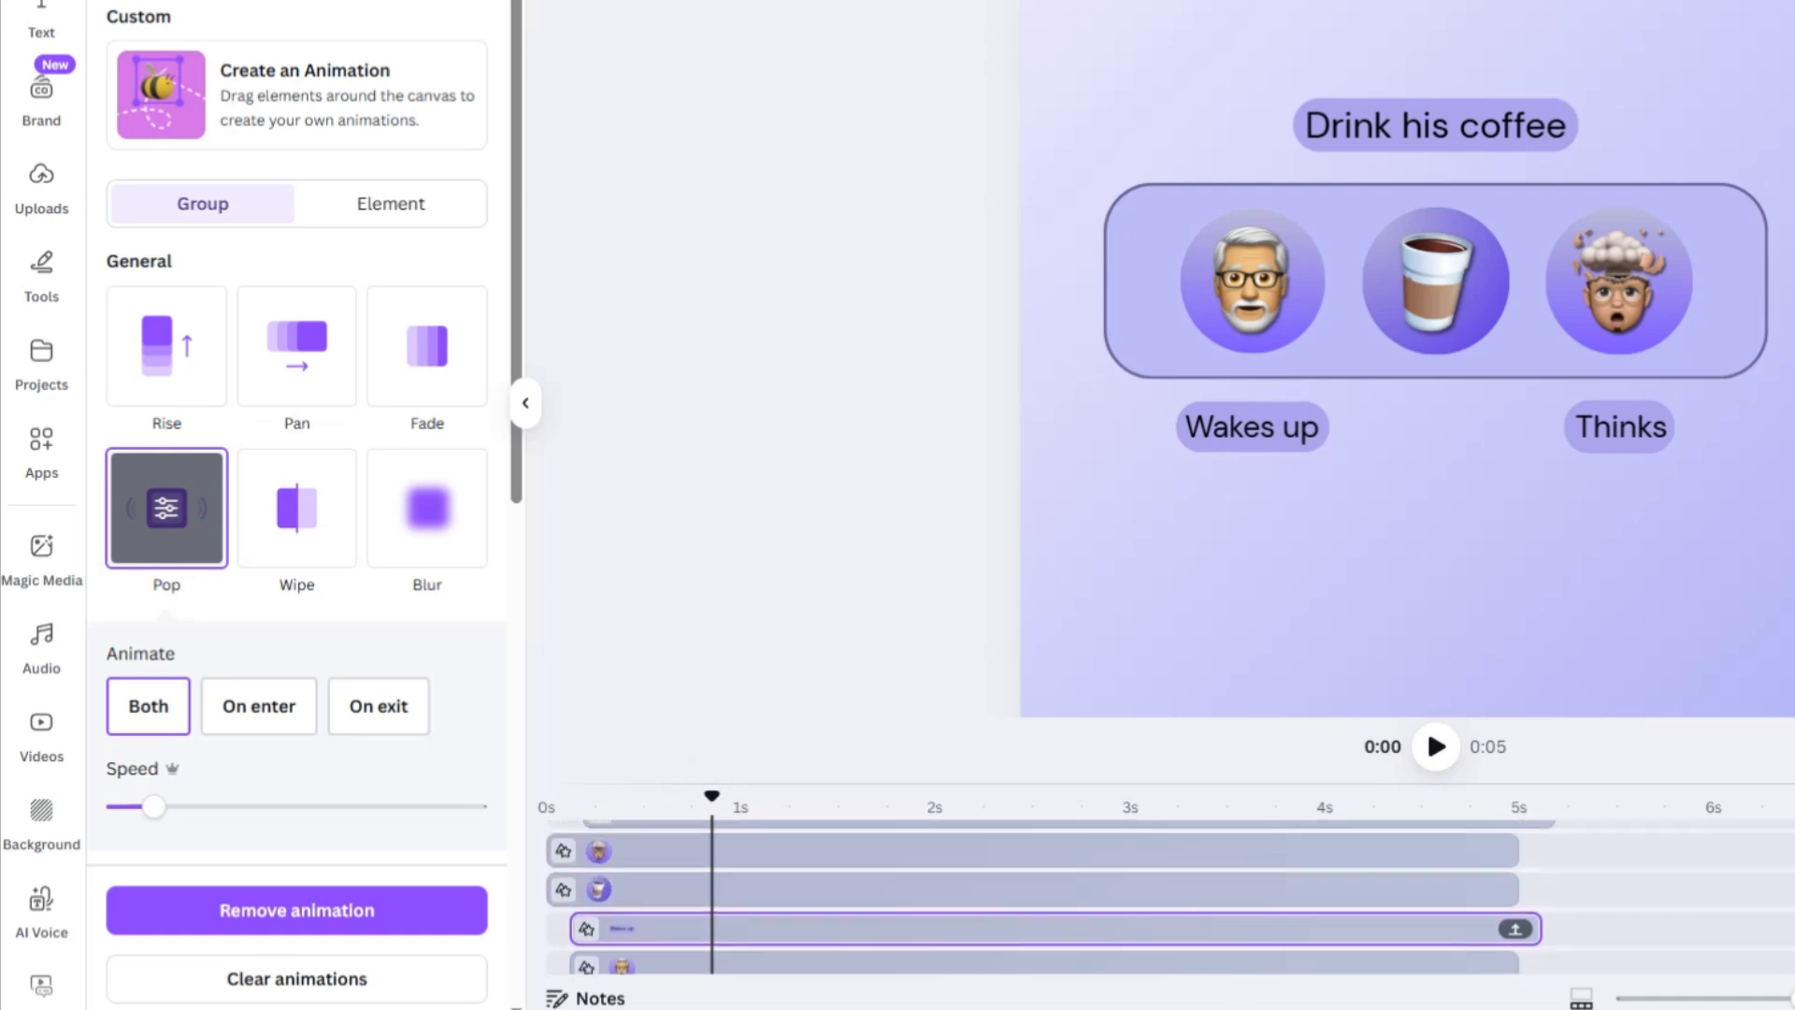
{"action": "left_click_drag", "start_coordinate": [547, 893], "coordinate": [705, 884]}
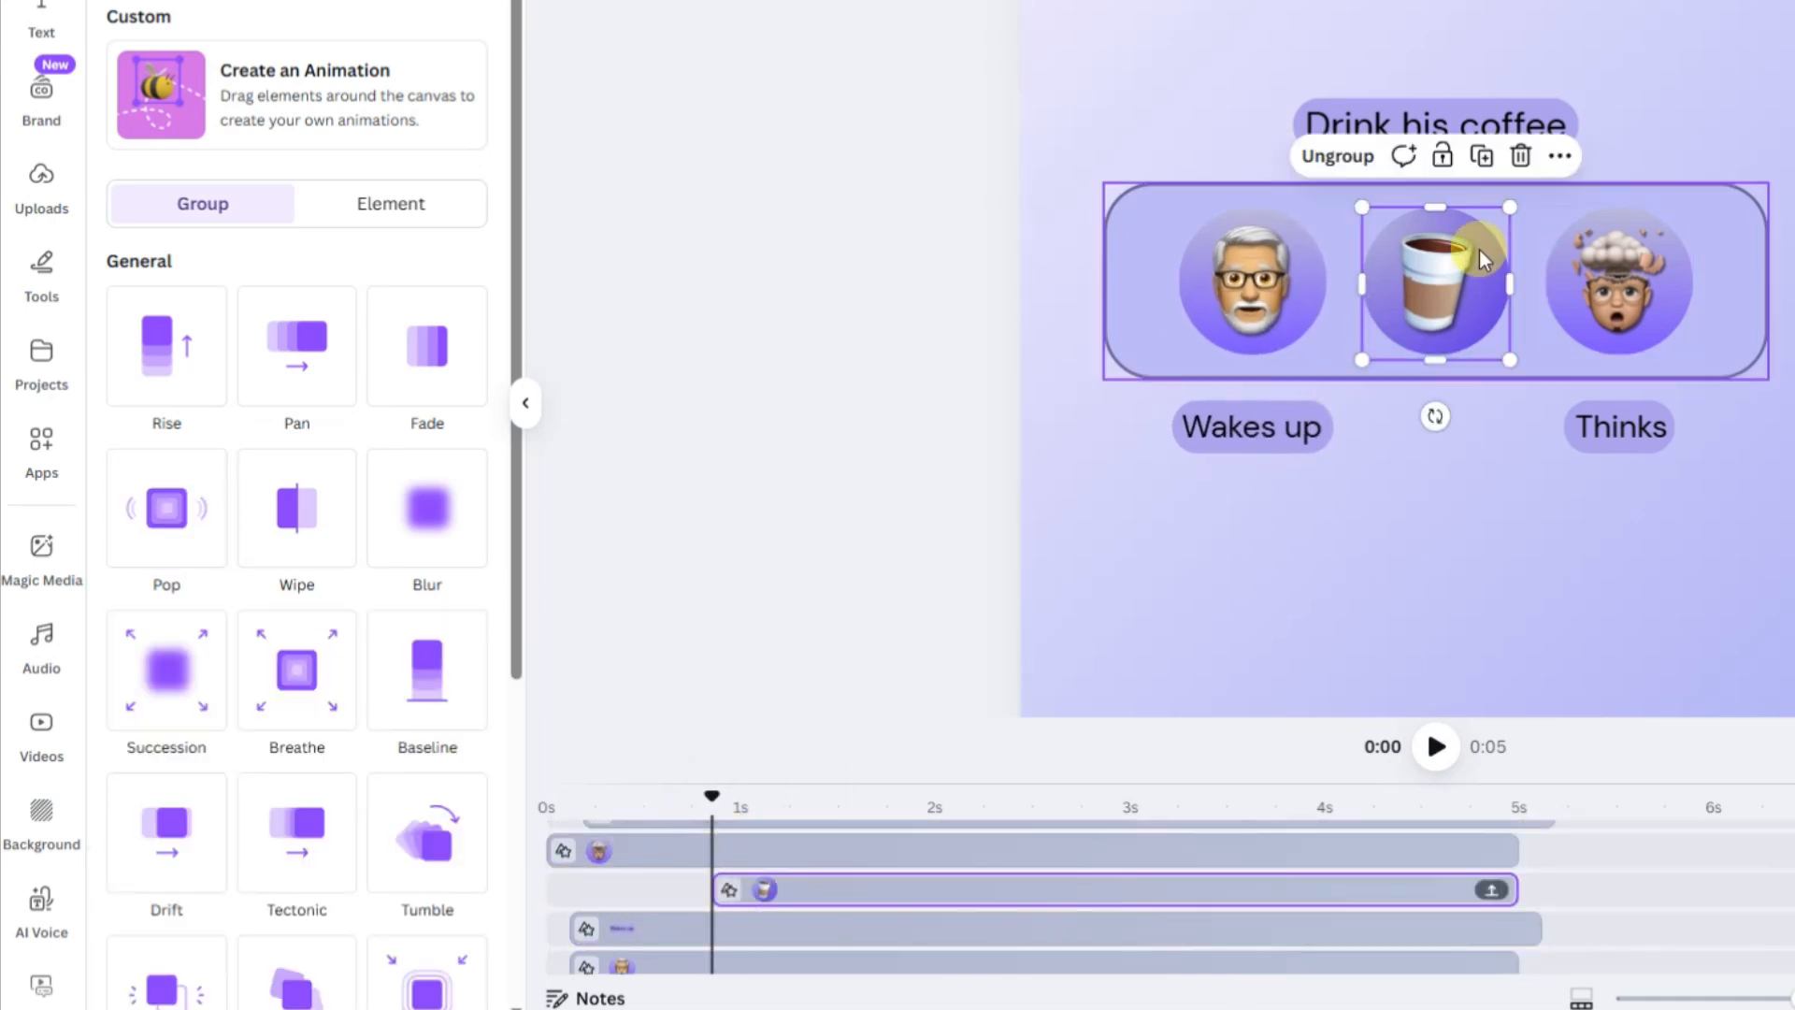
Move the "Drink his coffee" group's timeline layer directly above the coffee cup group and align their start times
{"action": "left_click", "coordinate": [1422, 127]}
{"action": "scroll", "coordinate": [739, 828], "scroll_direction": "up", "scroll_amount": 1}
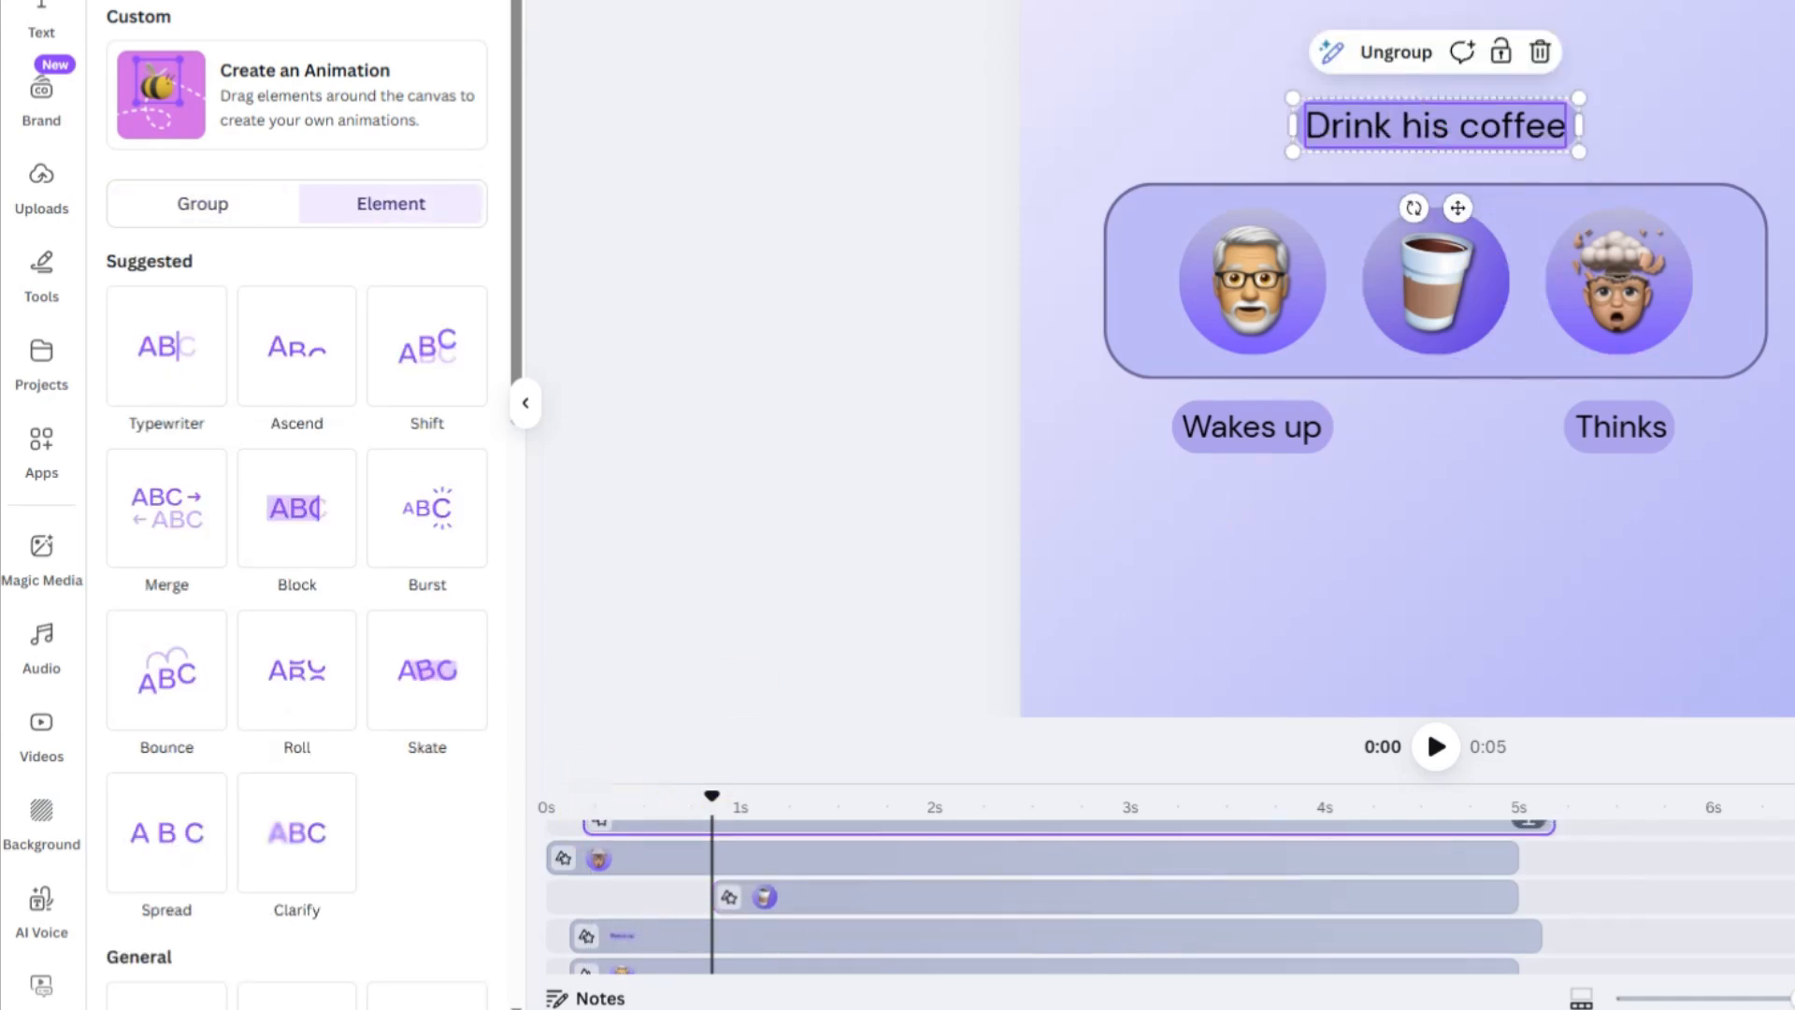
{"action": "left_click_drag", "start_coordinate": [828, 833], "coordinate": [954, 889]}
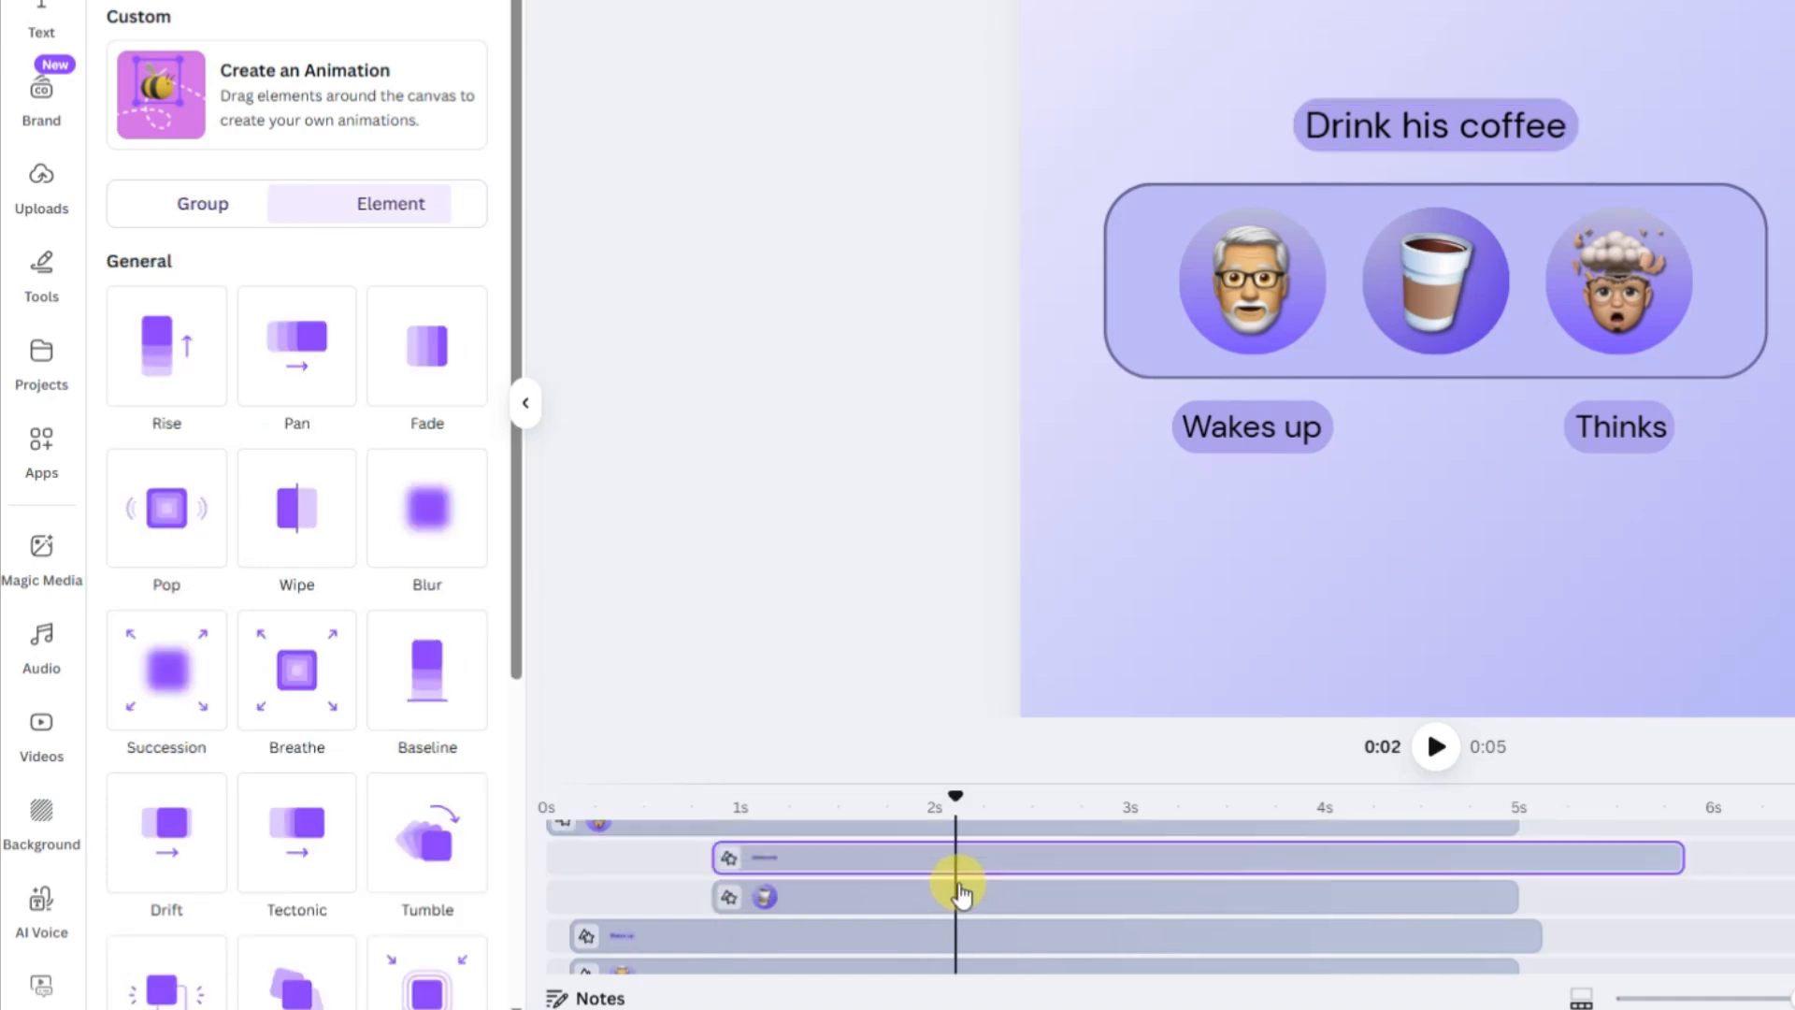
Apply a slow Pop animation to the "Drink his coffee" group on both enter and exit, and preview it from the start
{"action": "left_click", "coordinate": [227, 567]}
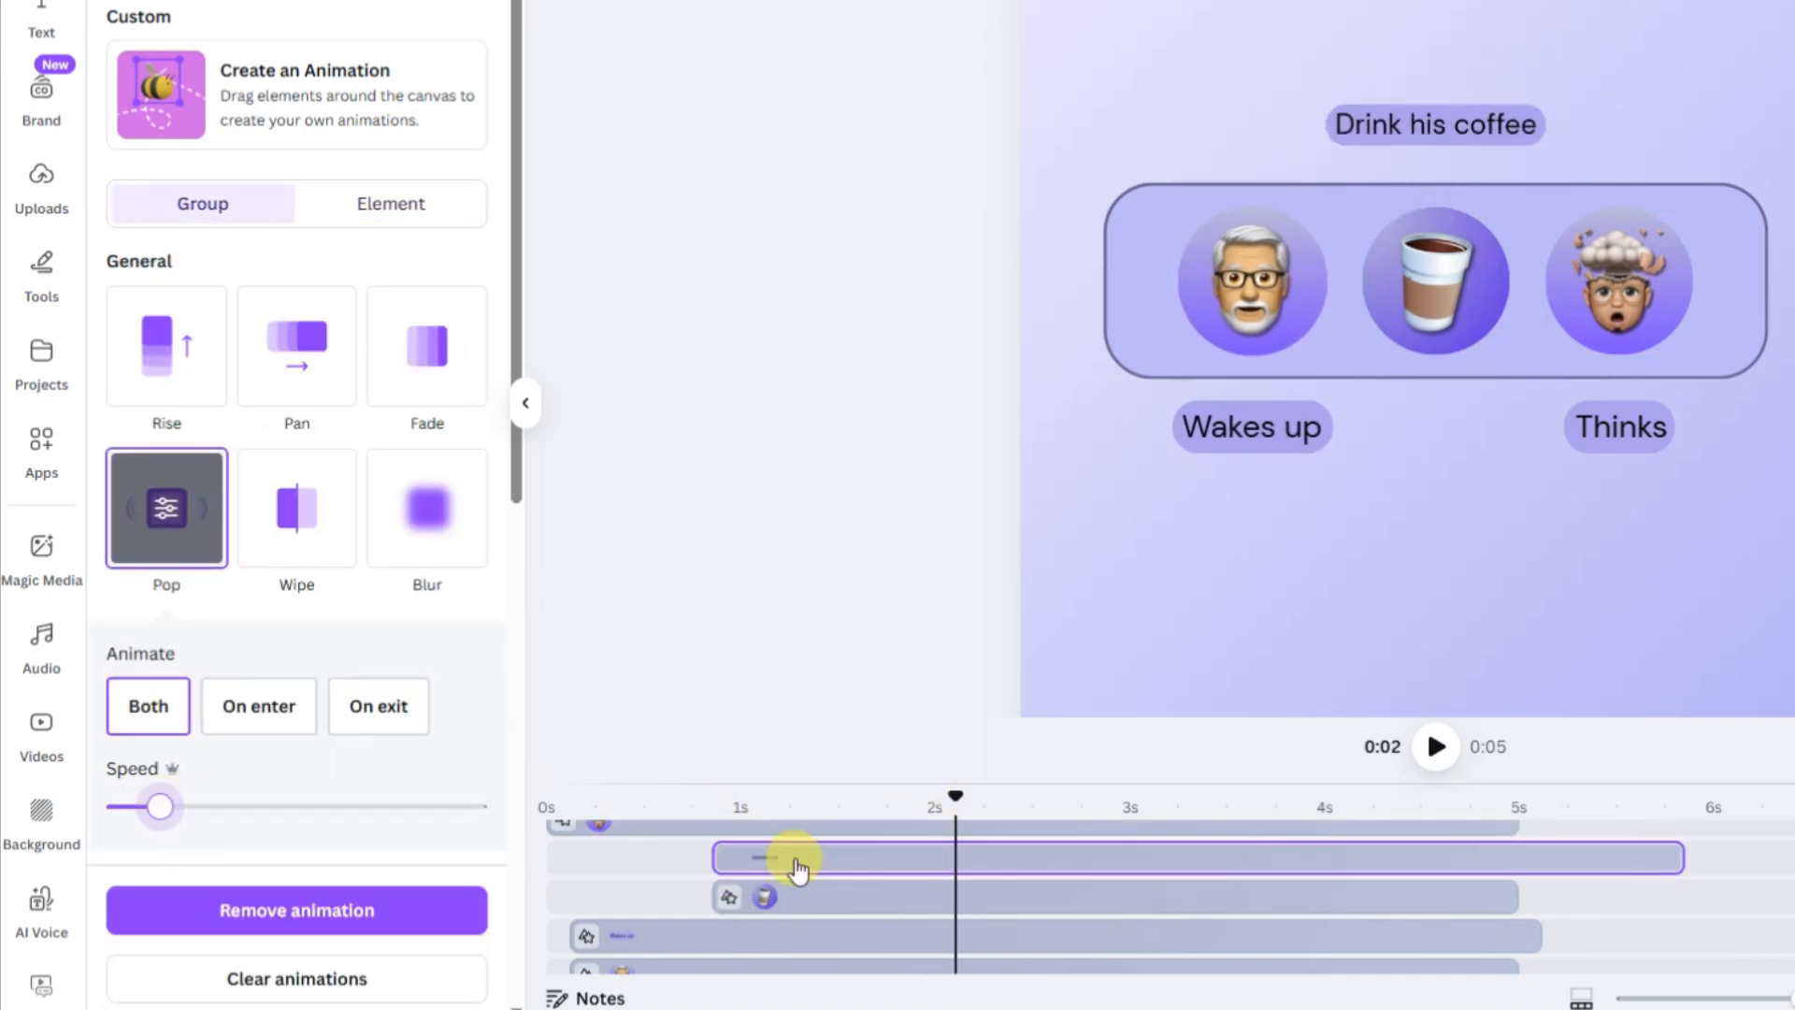
{"action": "left_click_drag", "start_coordinate": [955, 796], "coordinate": [509, 814]}
{"action": "key", "text": "space"}
{"action": "key", "text": "space"}
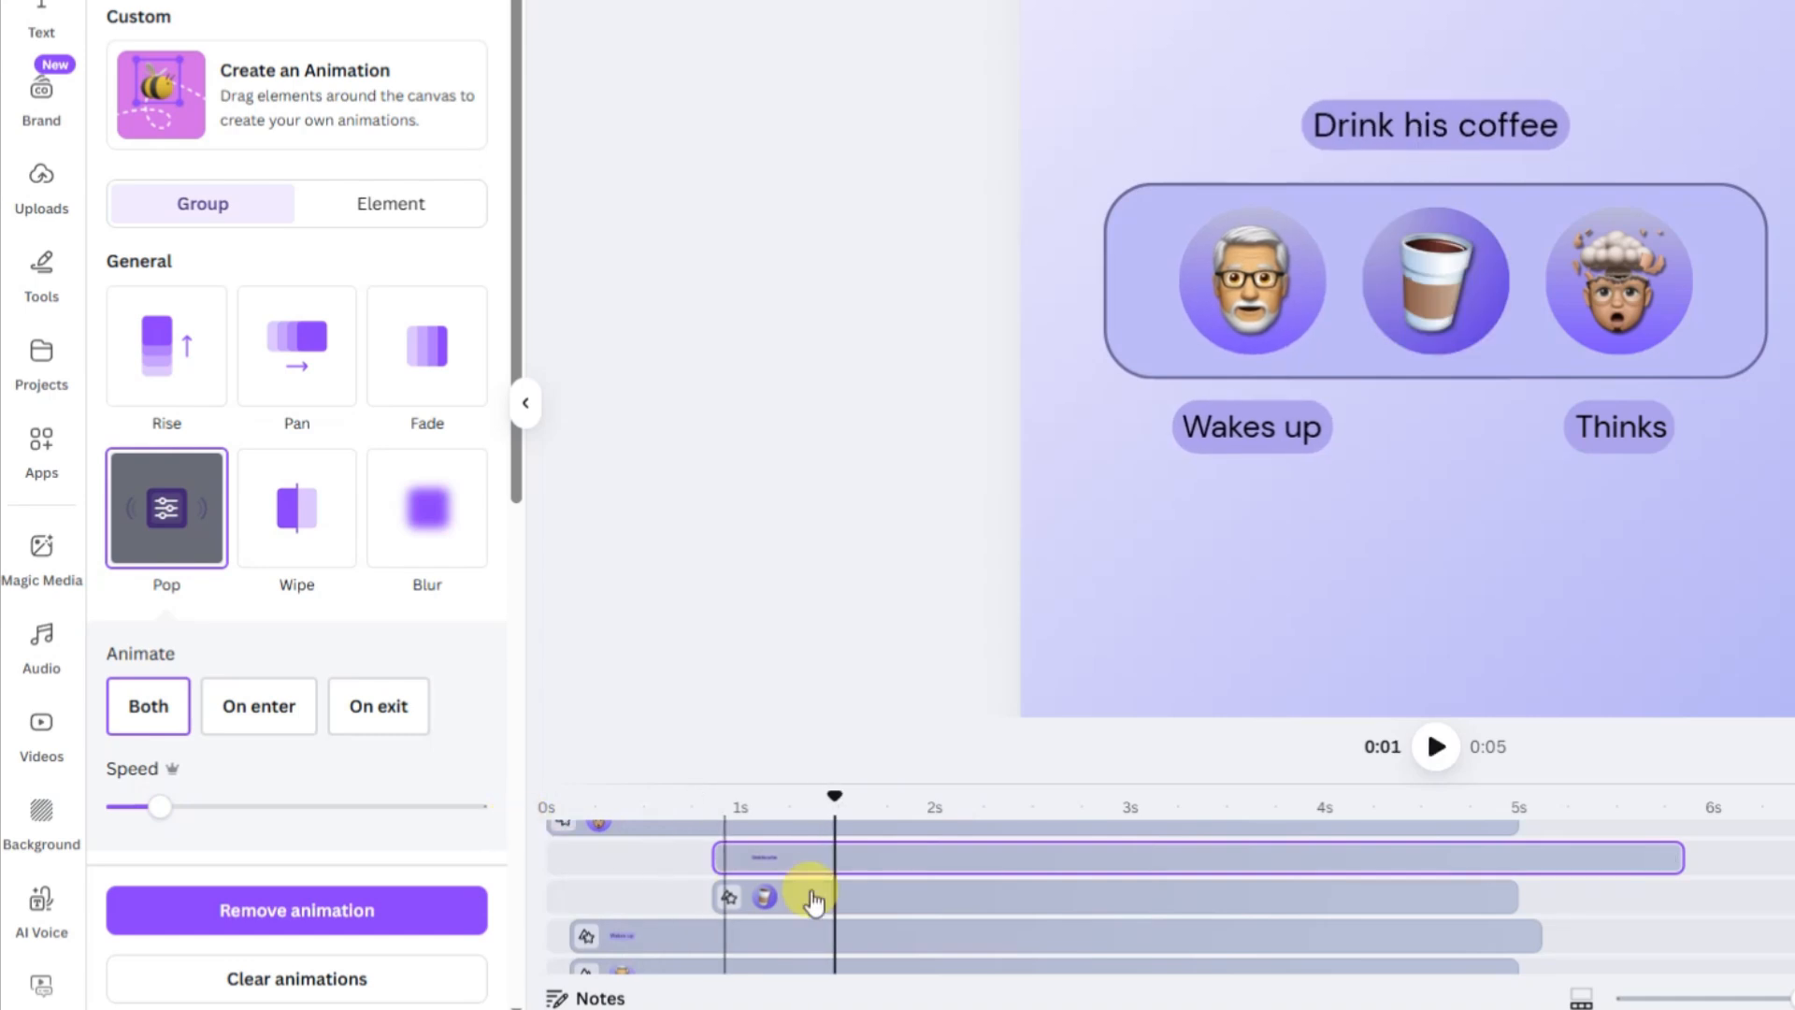
Apply a Pop animation on enter to the coffee cup group at low speed and preview it from the start
{"action": "left_click", "coordinate": [799, 896]}
{"action": "left_click", "coordinate": [161, 486]}
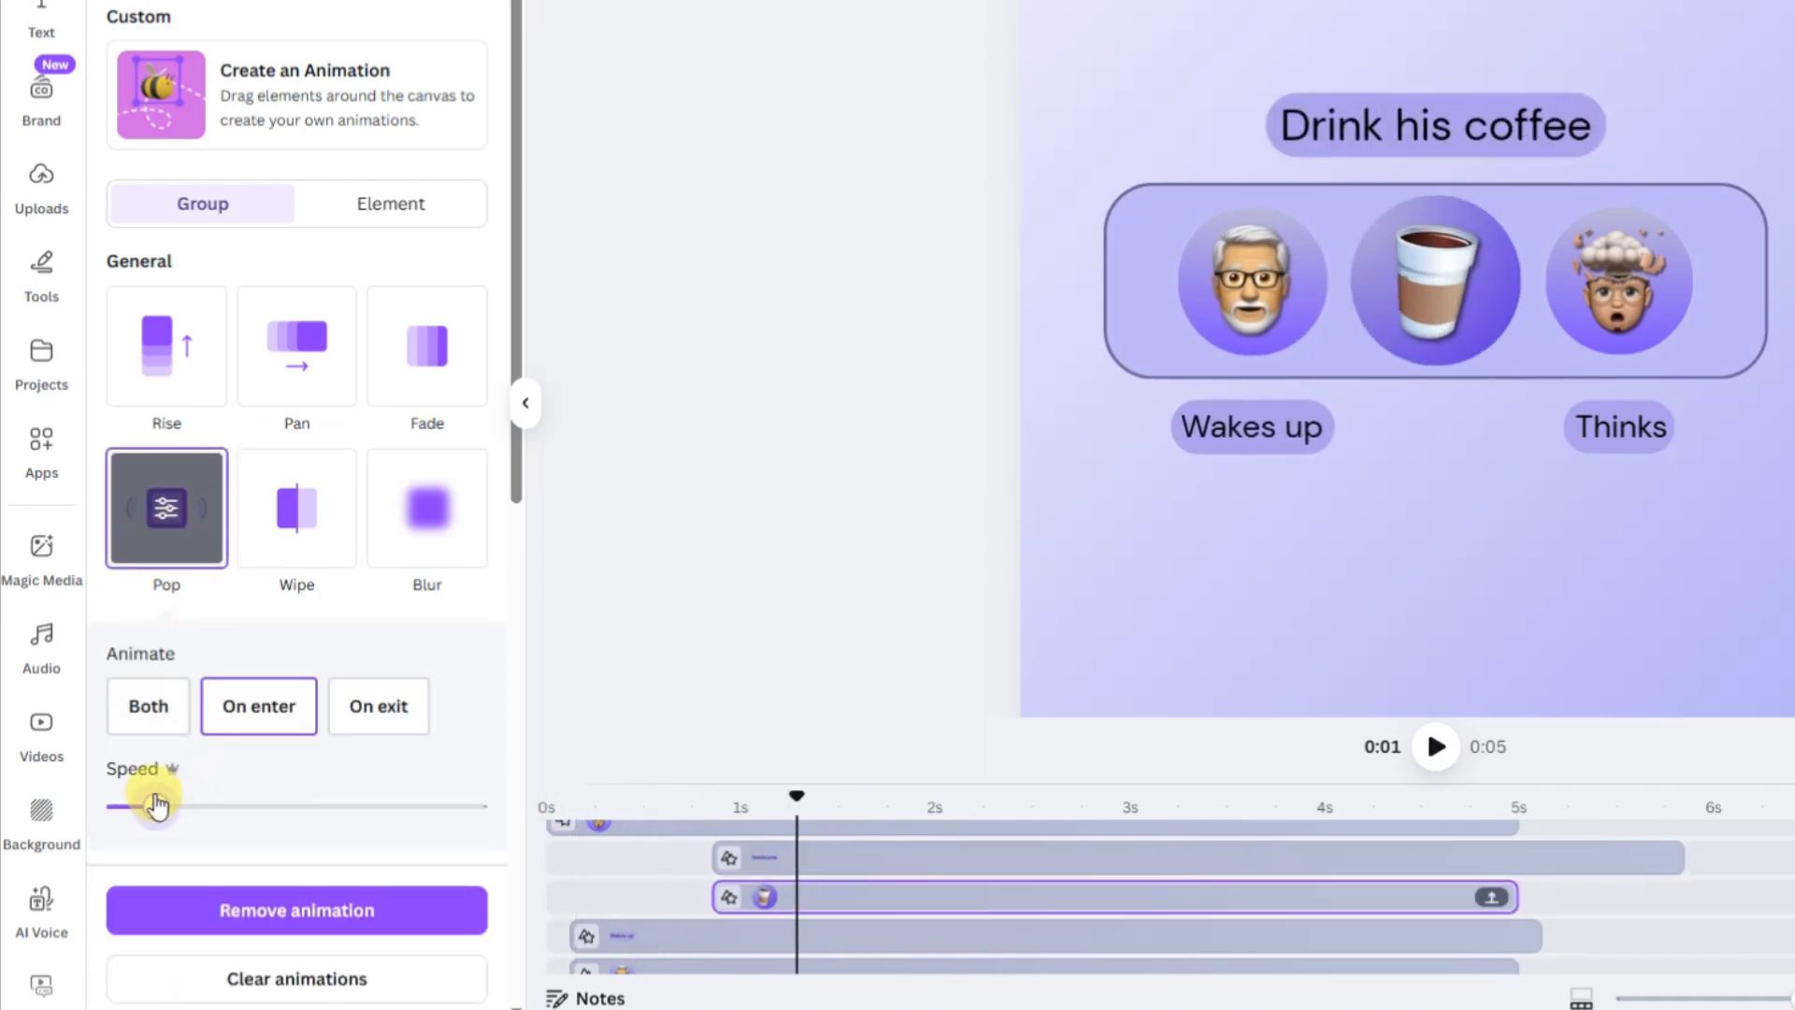
{"action": "left_click_drag", "start_coordinate": [797, 798], "coordinate": [445, 799]}
{"action": "key", "text": "space"}
{"action": "key", "text": "space"}
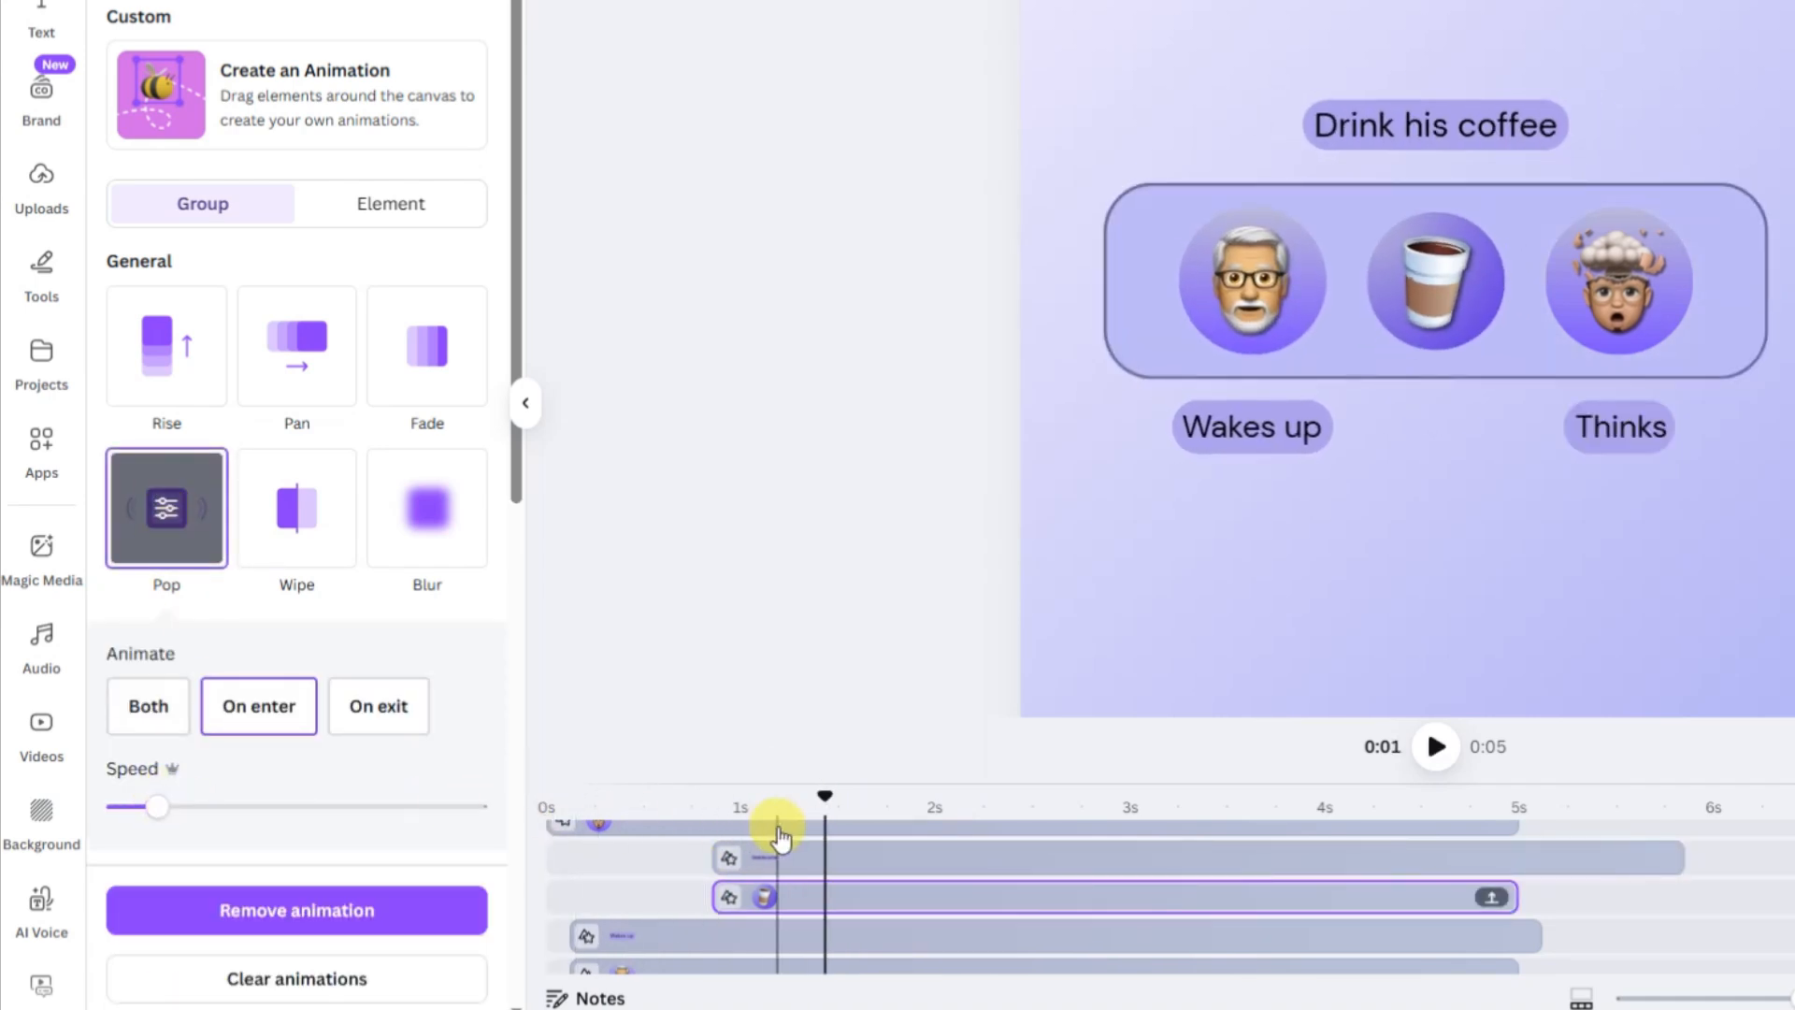
Trim the start of the exploding-head group's clip to about 1.4 s and align the "Thinks" layer's start directly above it
{"action": "left_click_drag", "start_coordinate": [825, 793], "coordinate": [816, 793]}
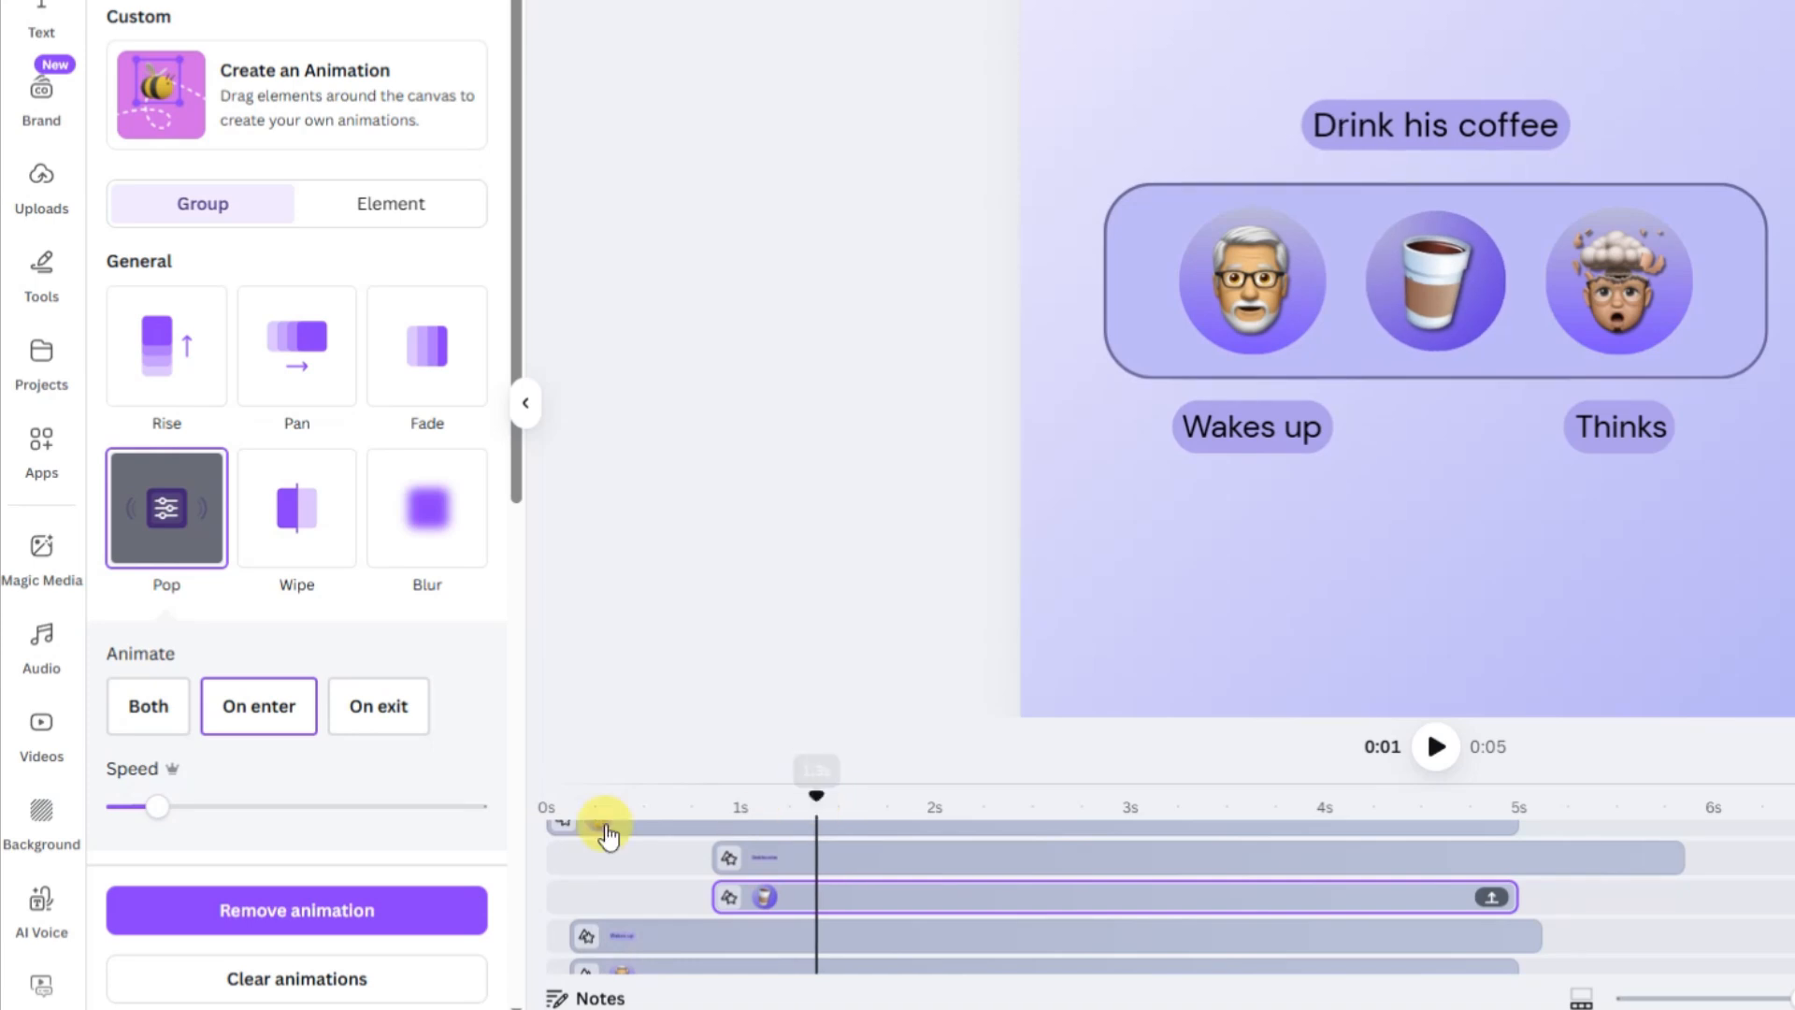
{"action": "left_click", "coordinate": [1675, 297]}
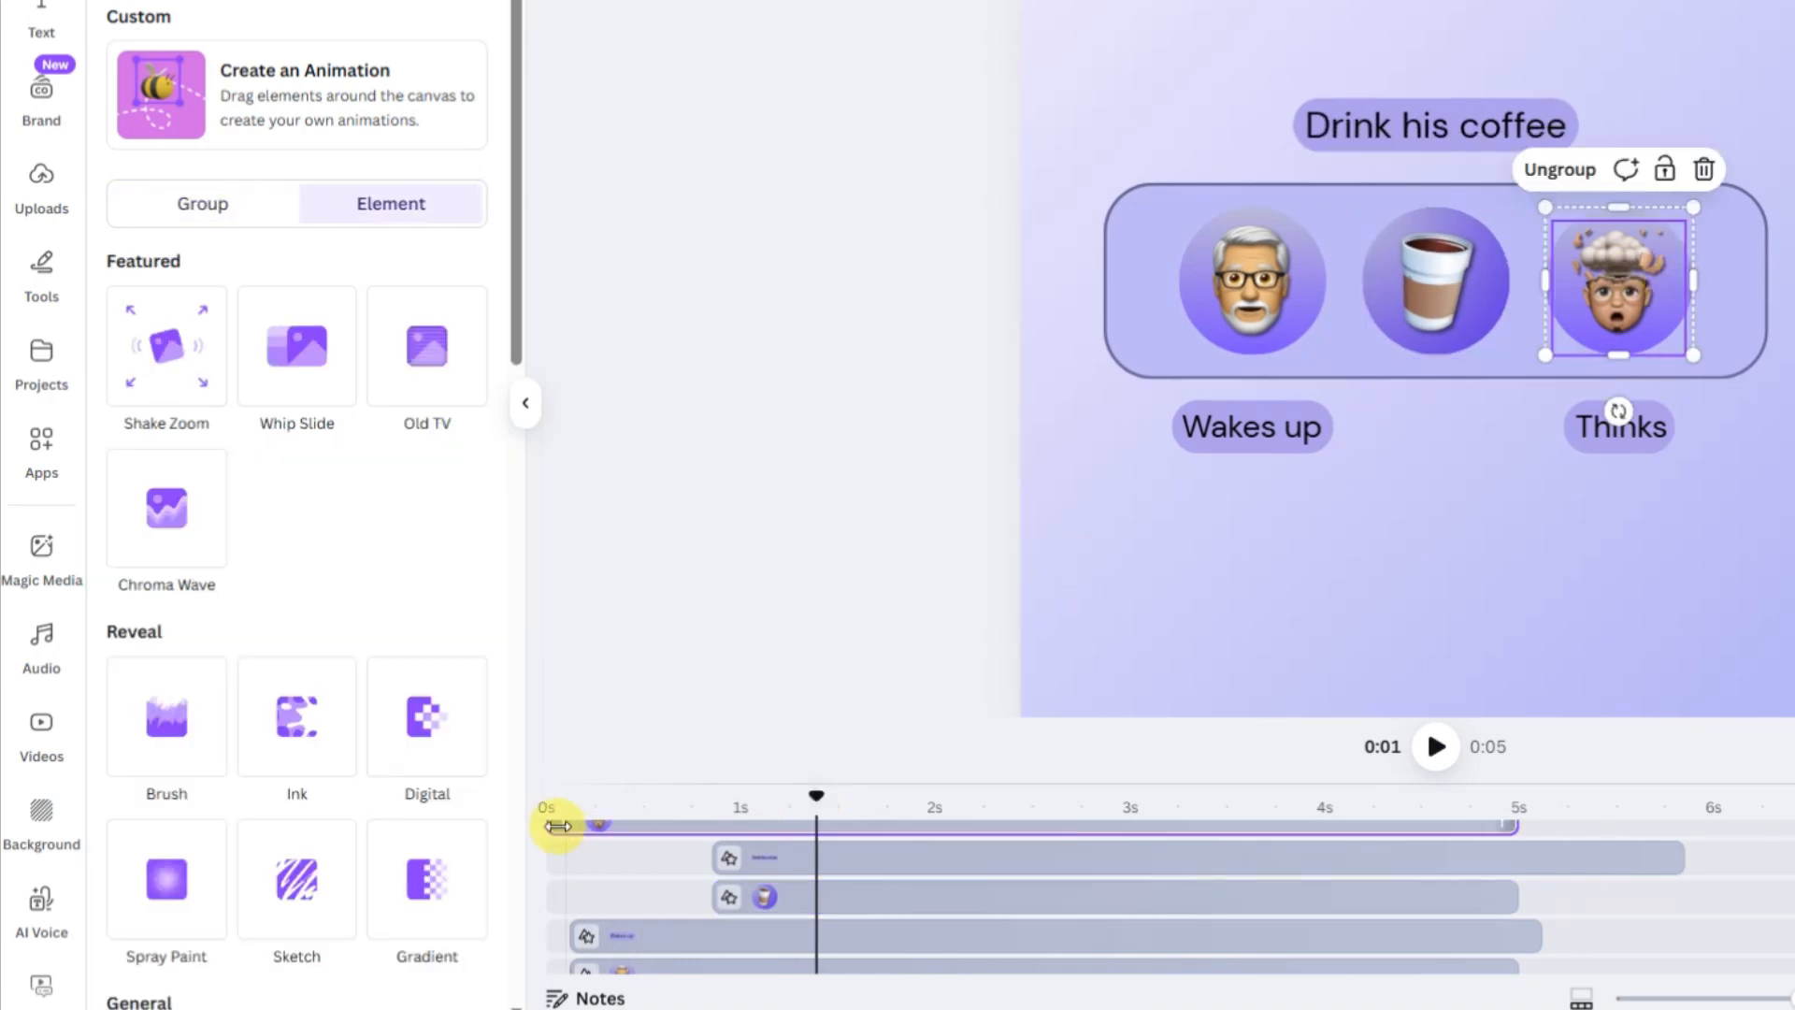
{"action": "left_click_drag", "start_coordinate": [558, 823], "coordinate": [819, 823]}
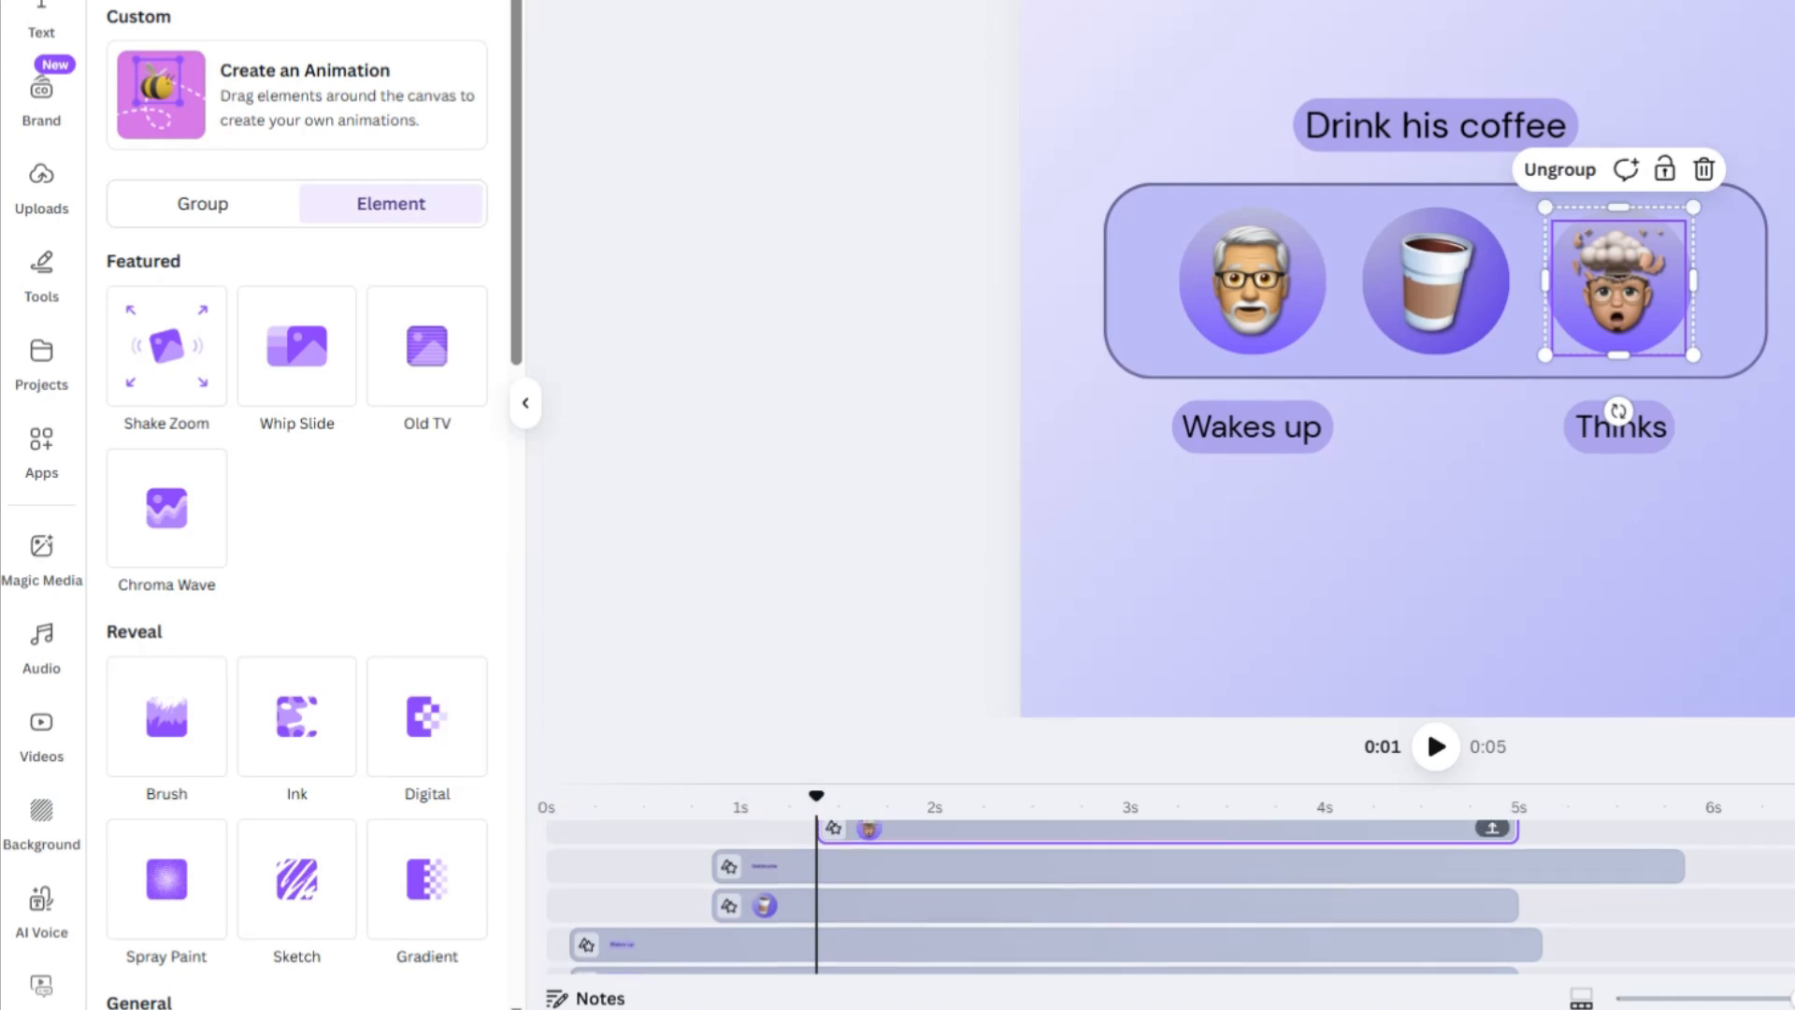
{"action": "left_click_drag", "start_coordinate": [595, 832], "coordinate": [828, 843]}
Apply a slow Pop animation on enter to the exploding-head and "Thinks" groups, and preview the video from the start
{"action": "left_click", "coordinate": [858, 885]}
{"action": "left_click", "coordinate": [183, 526]}
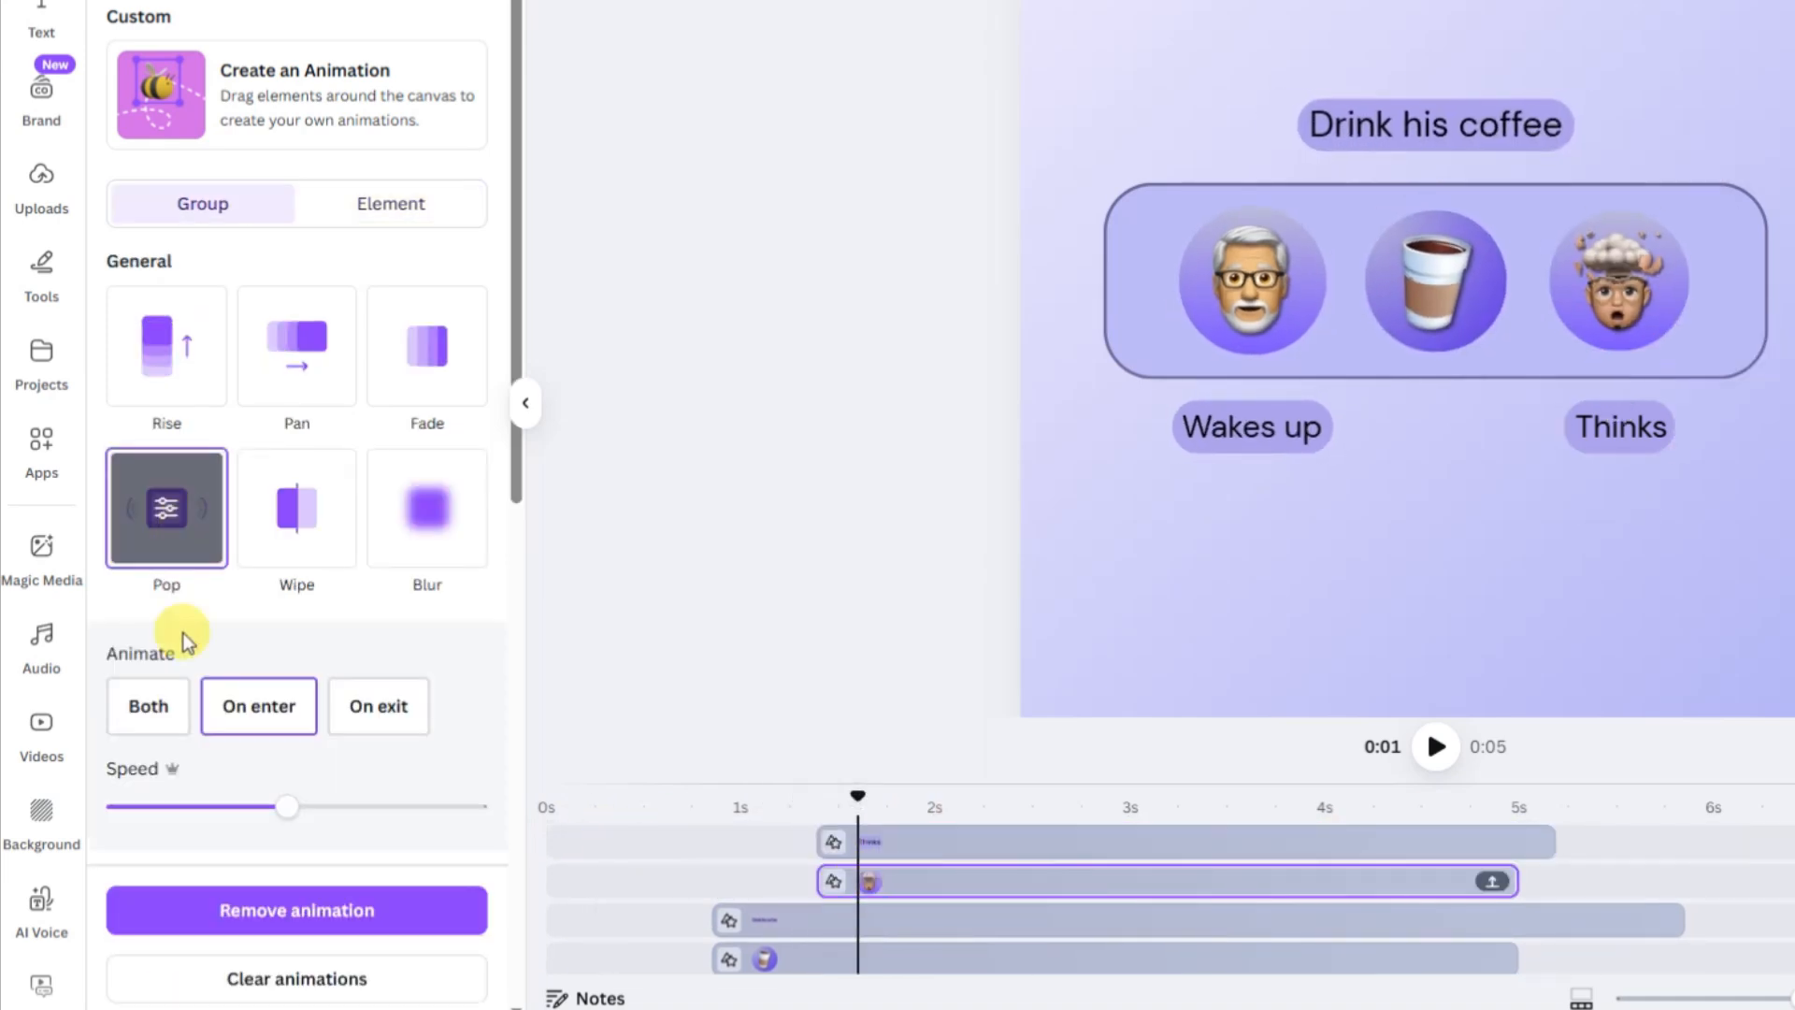
{"action": "left_click", "coordinate": [752, 849]}
{"action": "left_click", "coordinate": [150, 806]}
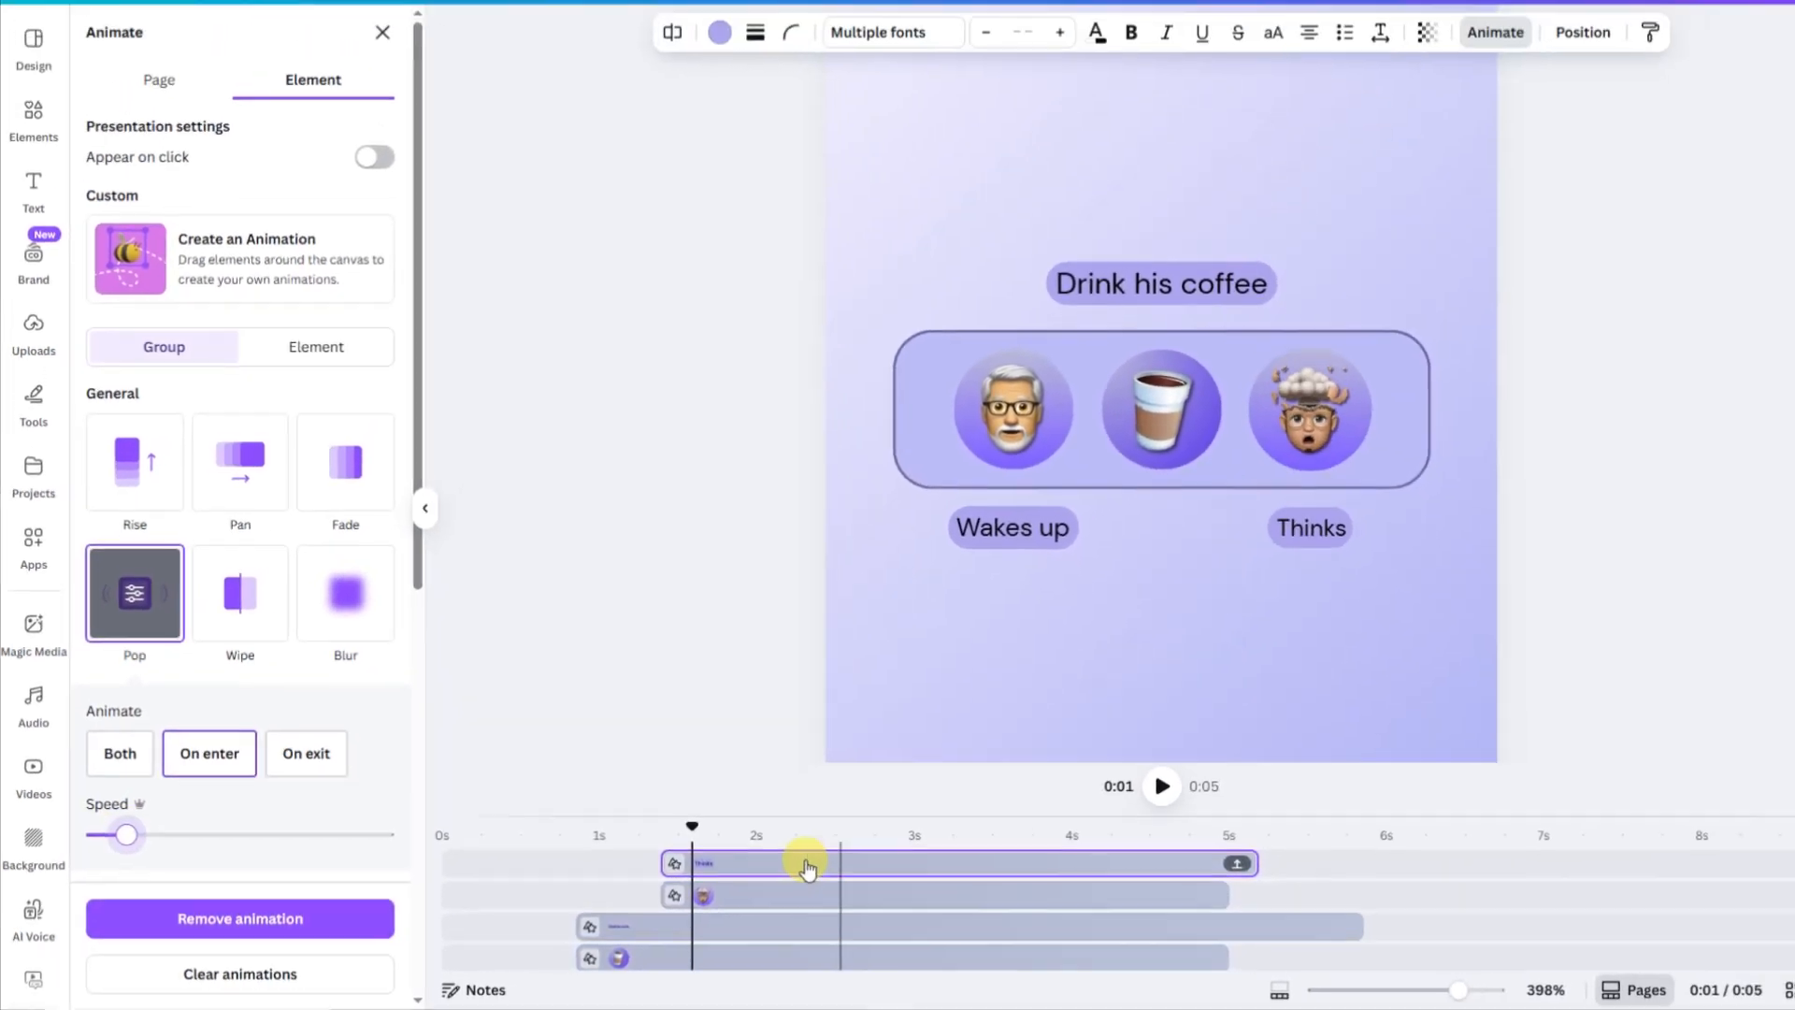
{"action": "left_click_drag", "start_coordinate": [822, 805], "coordinate": [519, 802]}
{"action": "left_click", "coordinate": [1105, 795]}
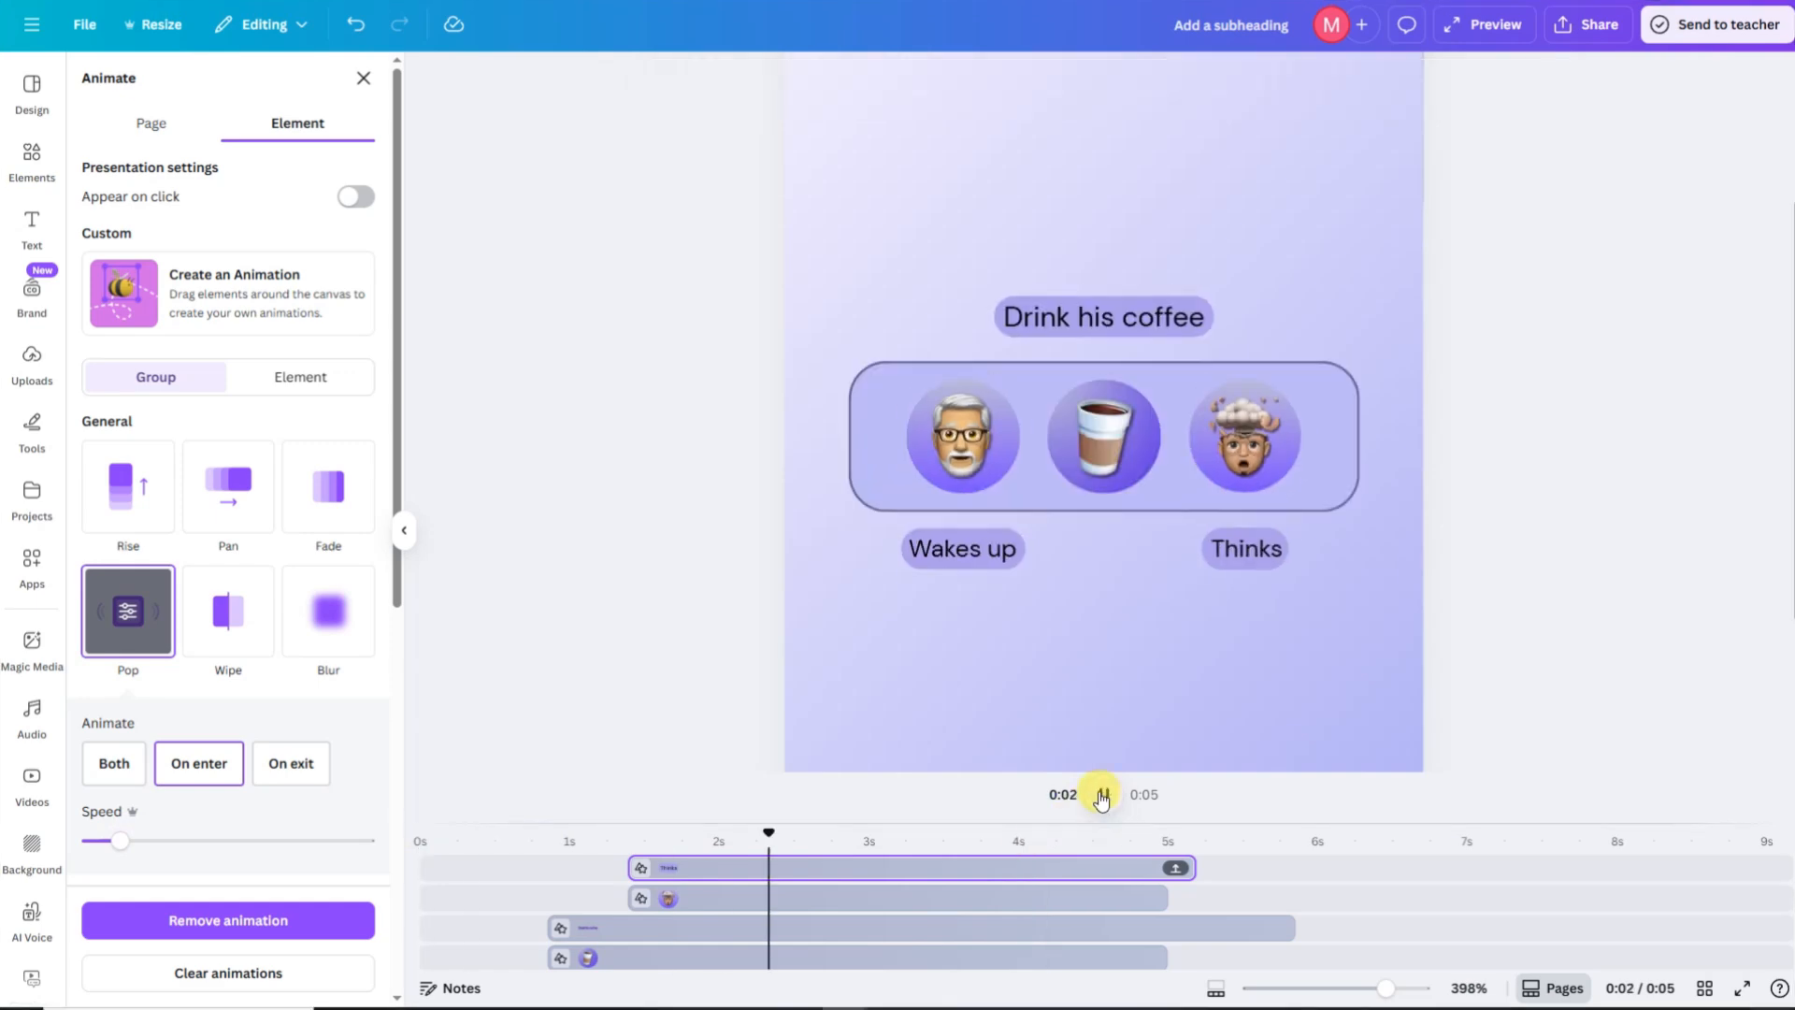
{"action": "left_click", "coordinate": [1104, 795]}
Trim the ends of the caption clips to the 5 s mark and return the playhead to the start
{"action": "left_click_drag", "start_coordinate": [861, 834], "coordinate": [1161, 856]}
{"action": "left_click_drag", "start_coordinate": [1191, 868], "coordinate": [1165, 868]}
{"action": "left_click_drag", "start_coordinate": [1291, 928], "coordinate": [421, 839]}
{"action": "scroll", "coordinate": [1162, 912], "scroll_direction": "down", "scroll_amount": 1}
{"action": "scroll", "coordinate": [1160, 888], "scroll_direction": "up", "scroll_amount": 1}
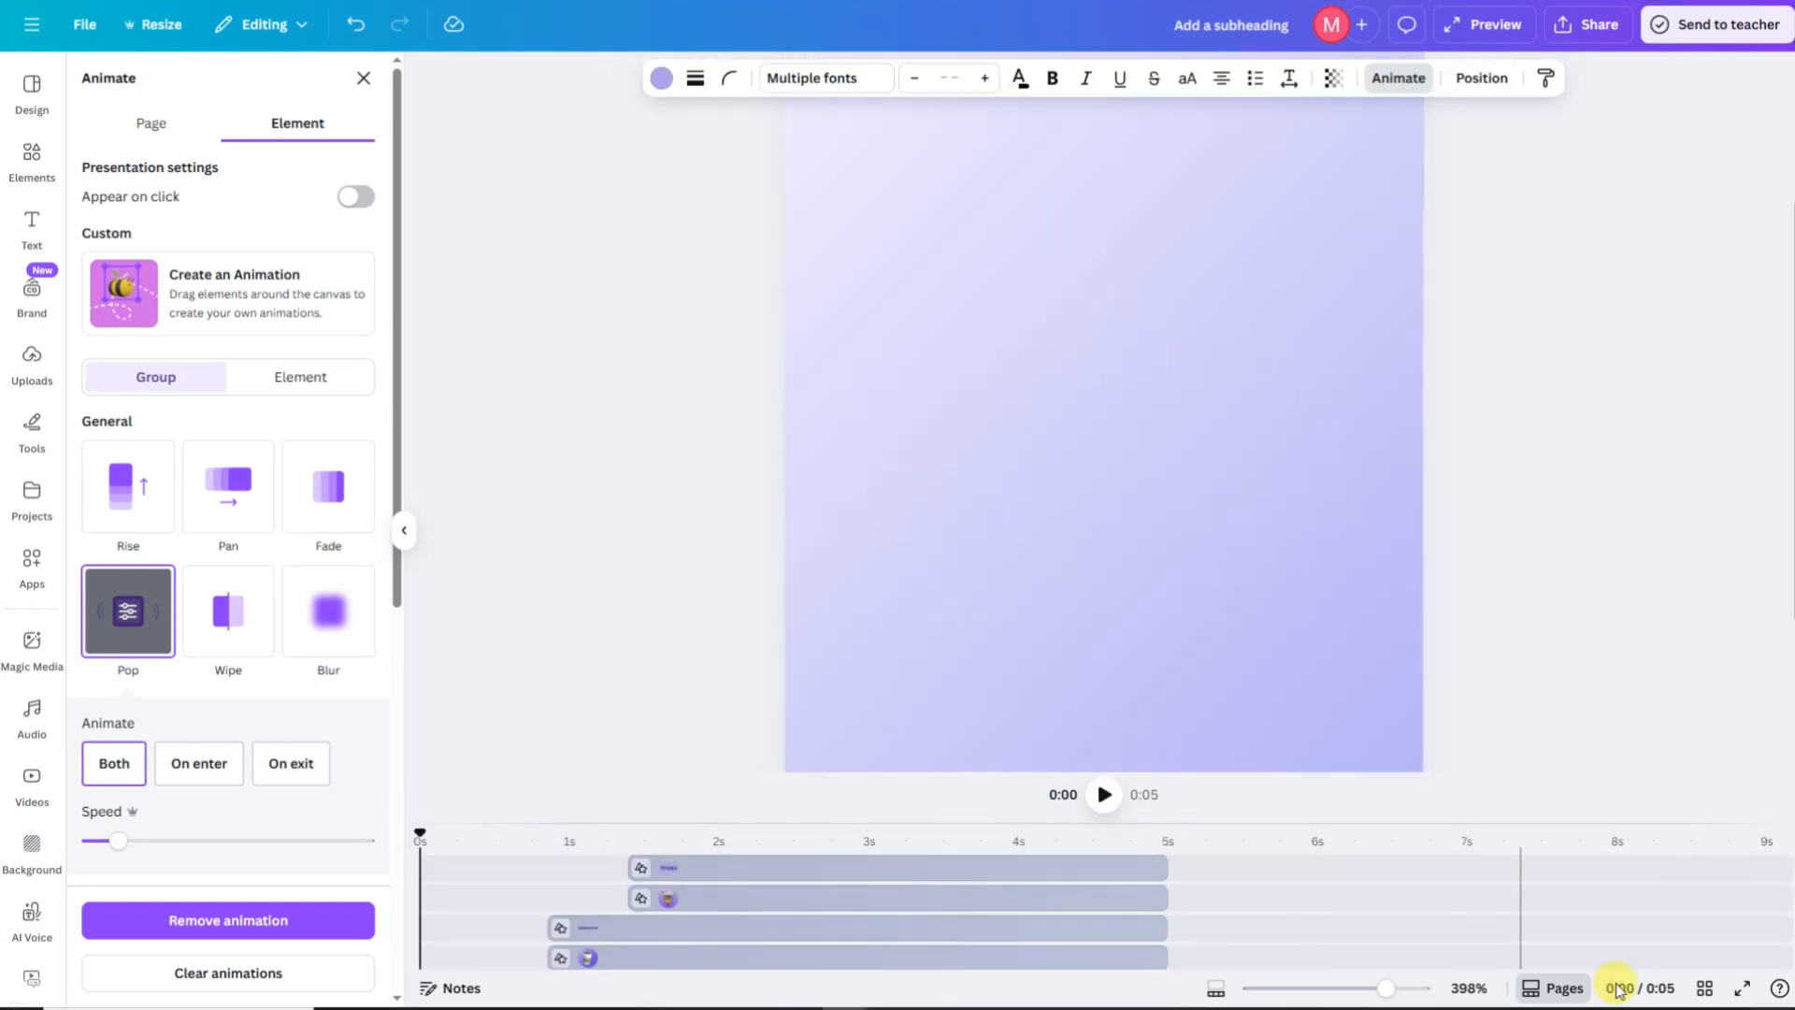
Play the finished video in full screen to check the animation sequence
{"action": "left_click", "coordinate": [1742, 989]}
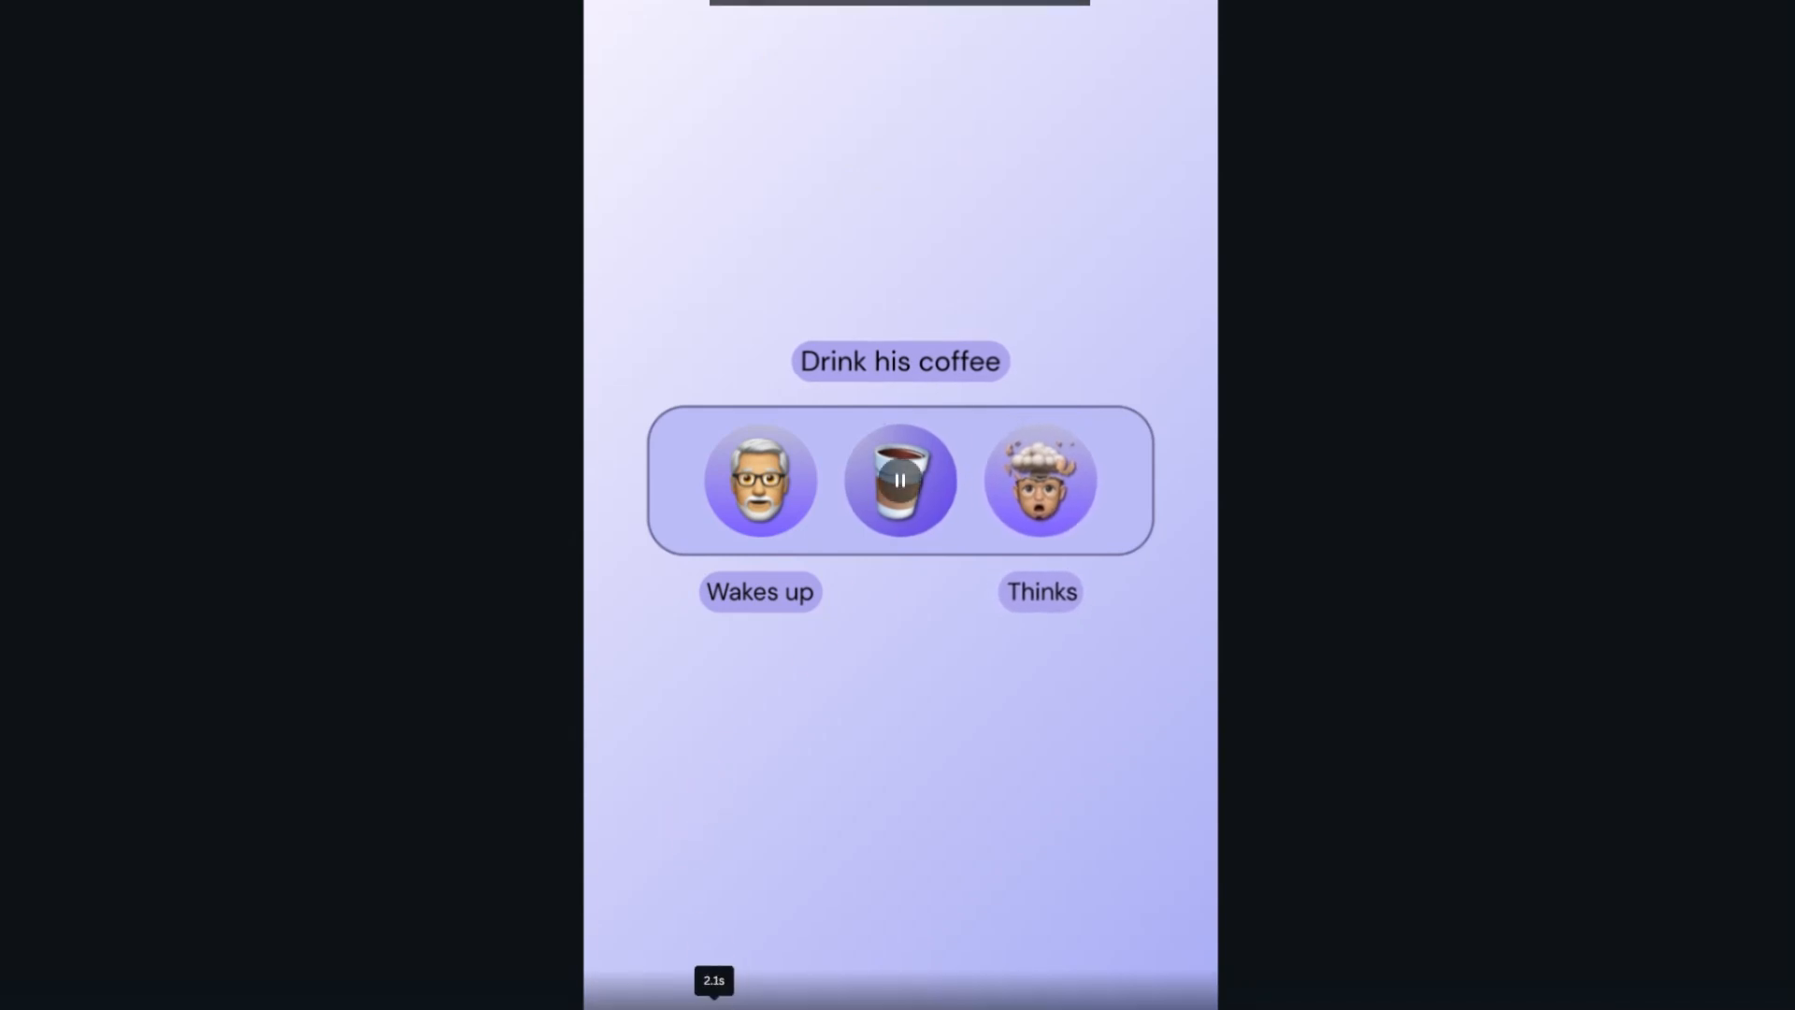
{"action": "left_click", "coordinate": [707, 1003]}
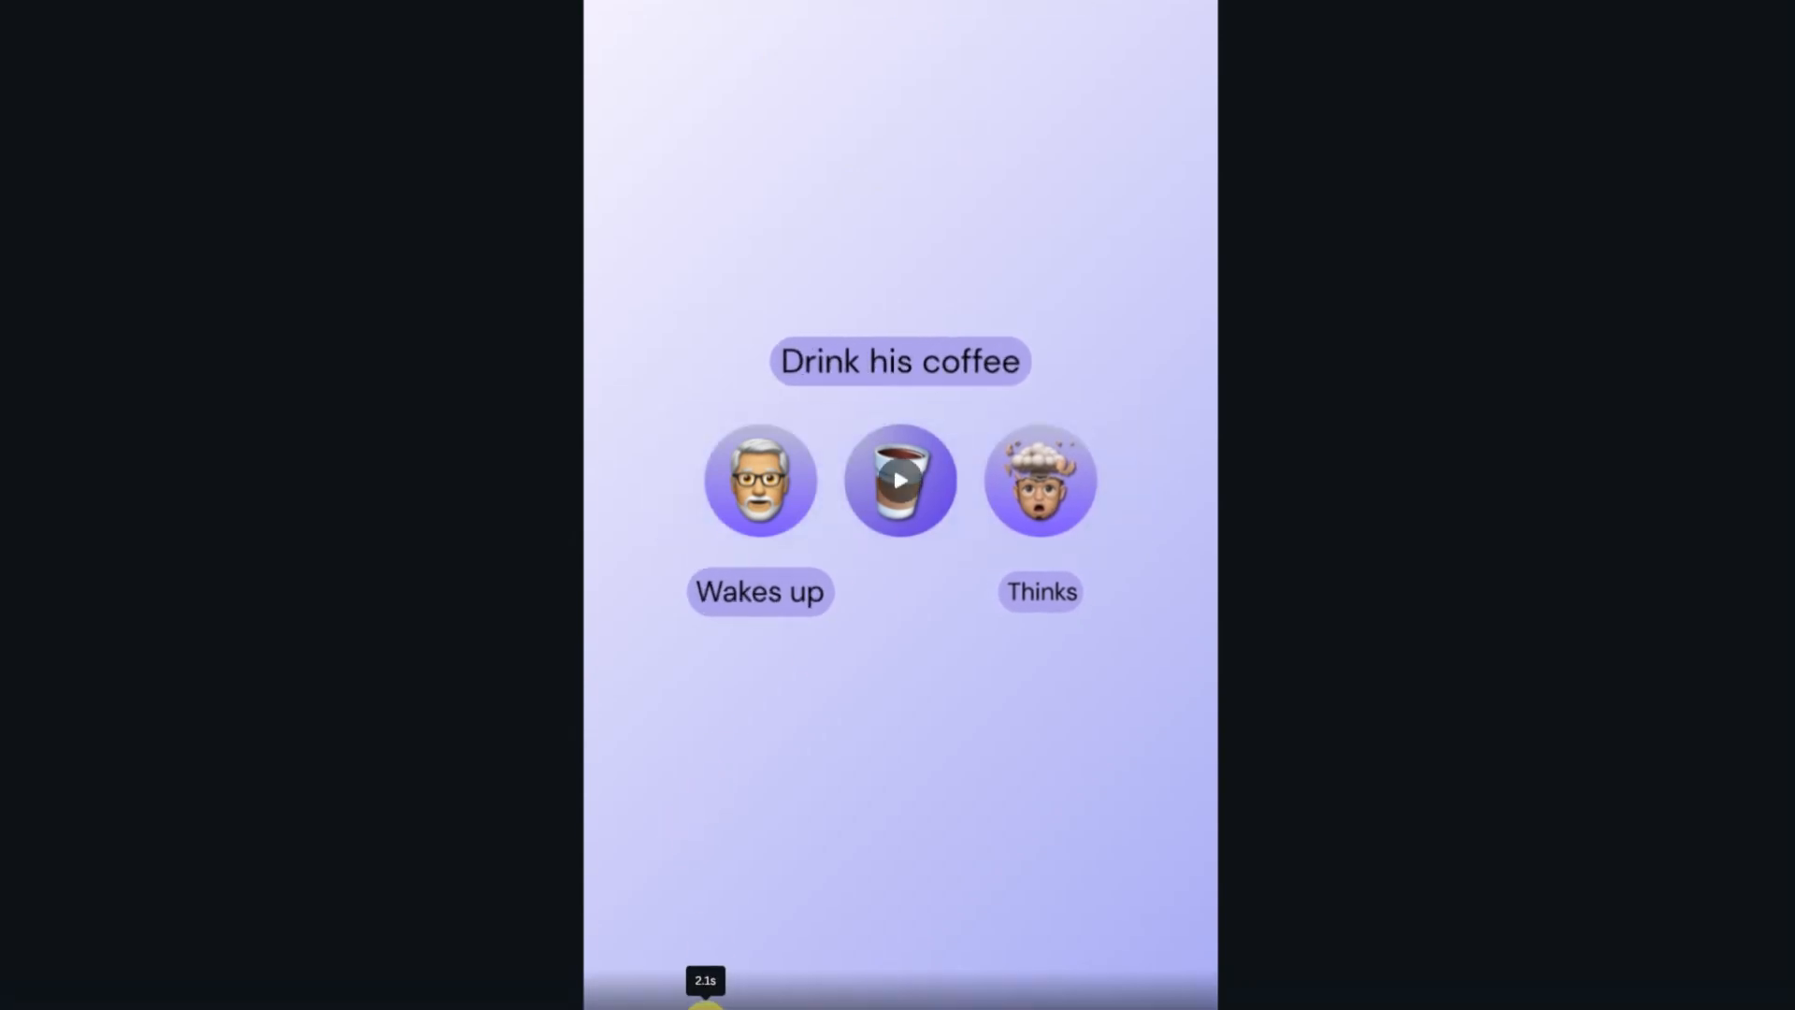